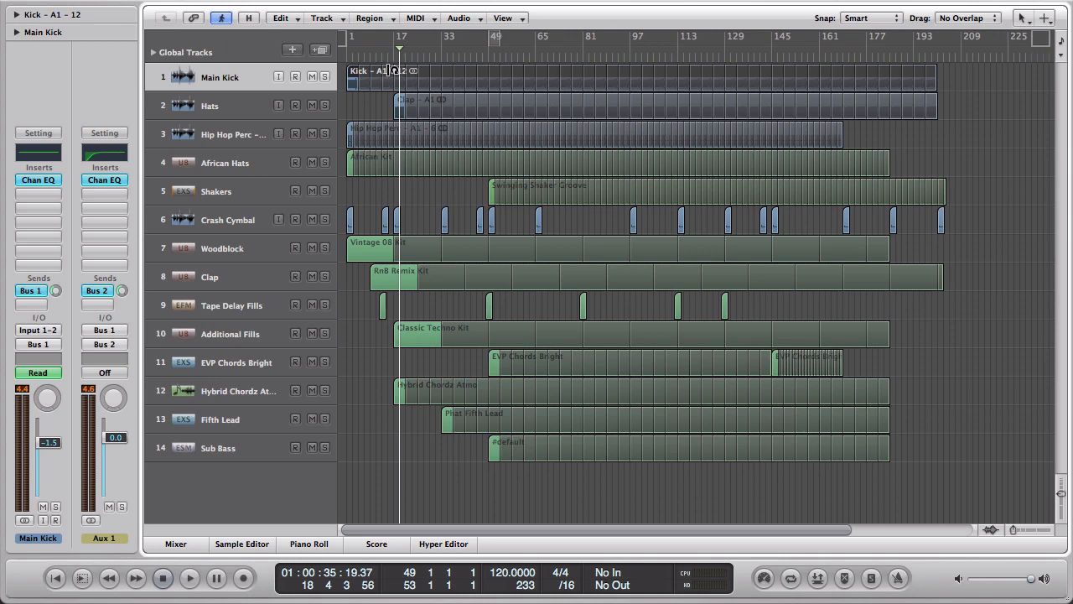
Step: Start playback from bar 49 and show the mixer, enlarged so the channel faders and routing are fully visible
{"action": "double_click", "coordinate": [492, 56]}
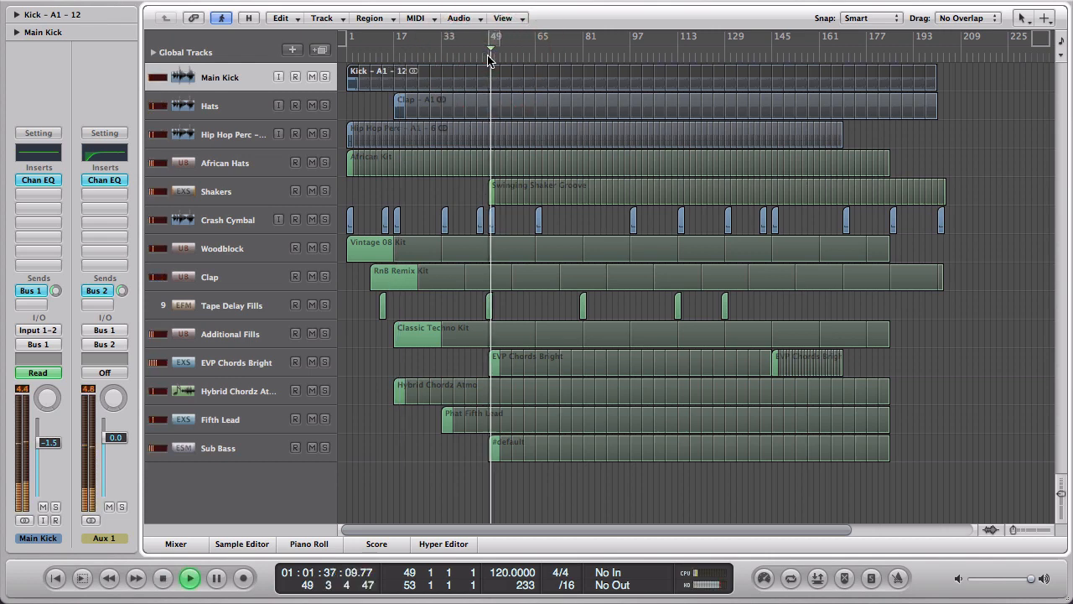
{"action": "key", "text": "x"}
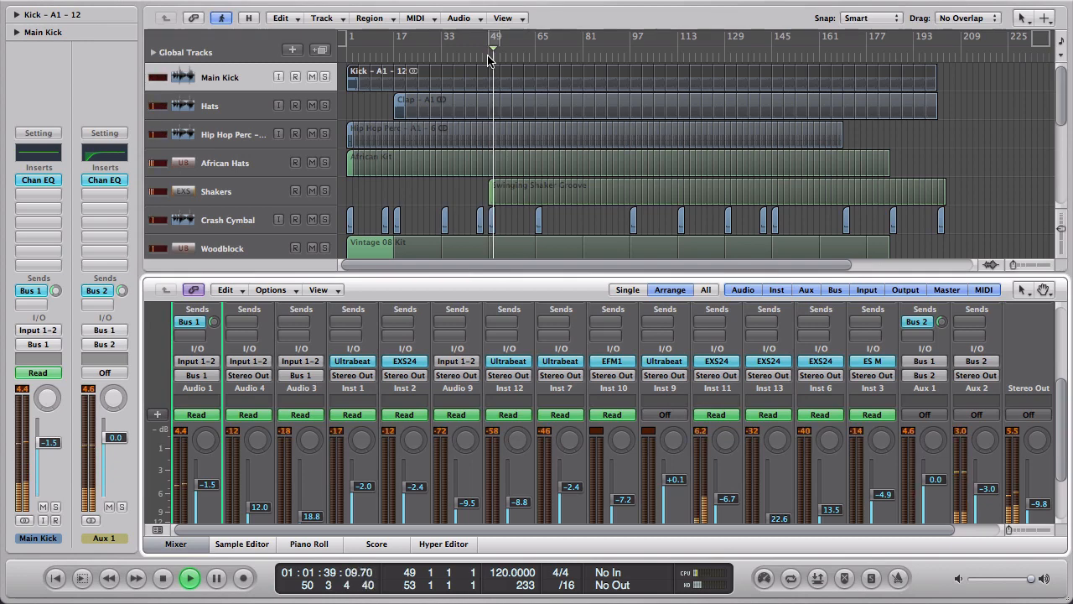
{"action": "left_click_drag", "start_coordinate": [463, 273], "coordinate": [462, 179]}
{"action": "scroll", "coordinate": [501, 344], "scroll_direction": "down", "scroll_amount": 3}
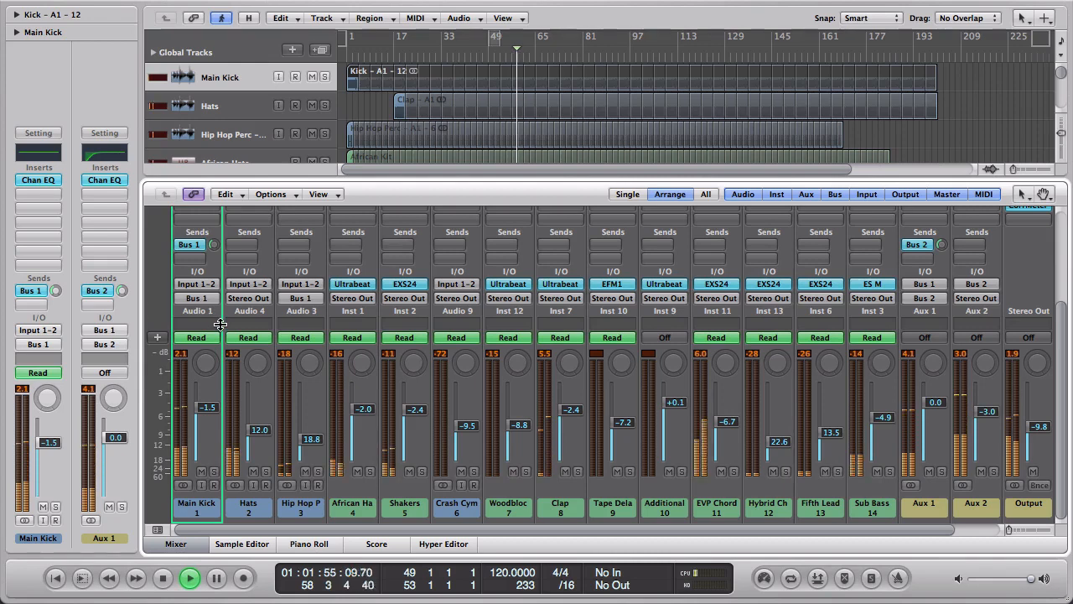
{"action": "key", "text": "XF86AudioLowerVolume"}
{"action": "key", "text": "XF86AudioLowerVolume"}
{"action": "key", "text": "XF86AudioLowerVolume"}
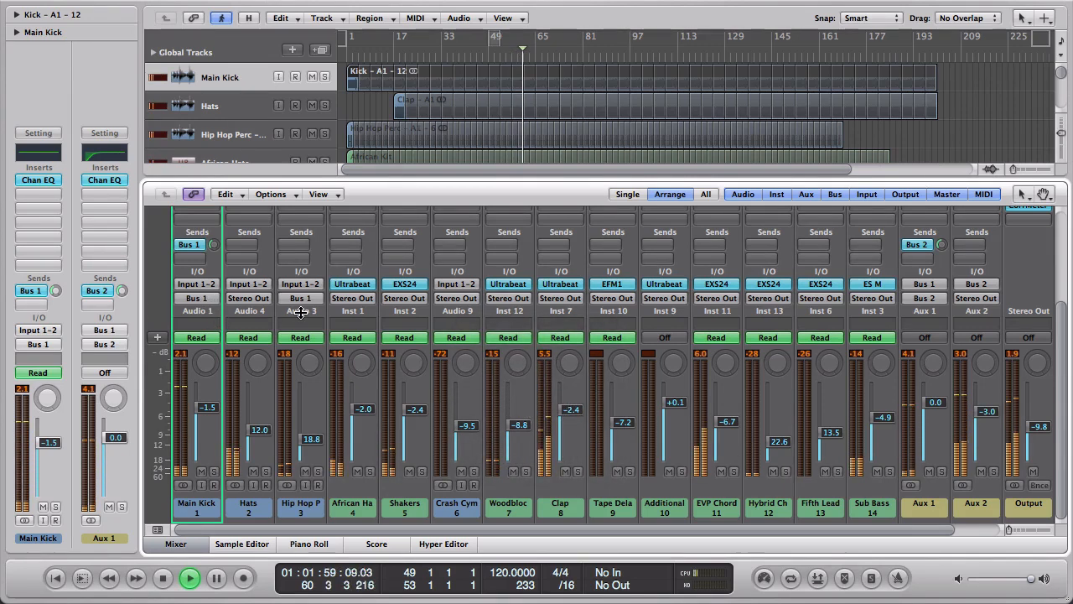
Step: Solo the Main Kick and Hip Hop Perc channels in the mixer
{"action": "left_click", "coordinate": [213, 471]}
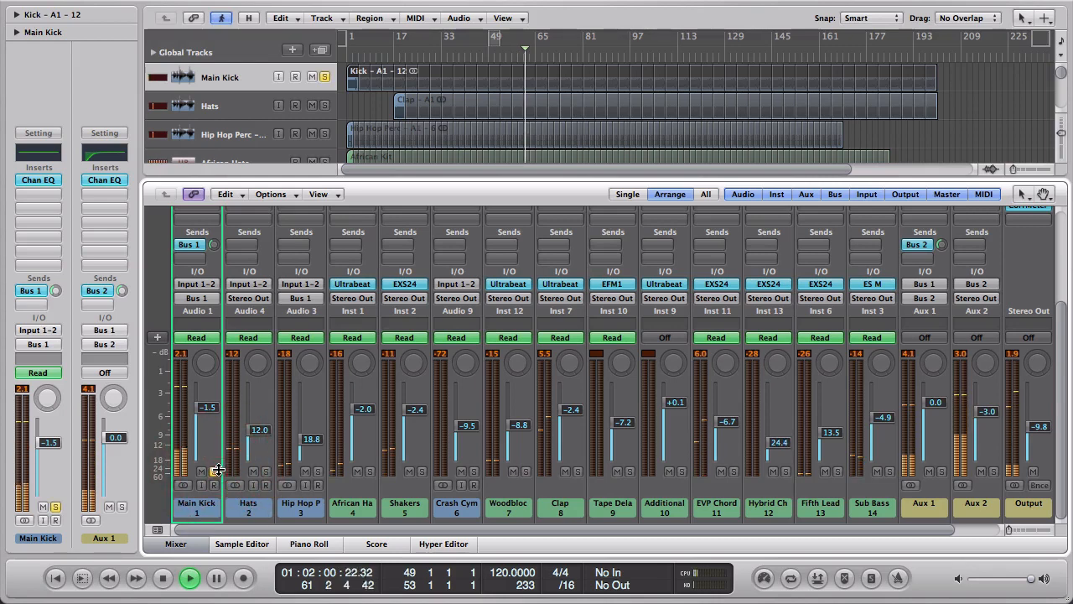
{"action": "left_click", "coordinate": [317, 472]}
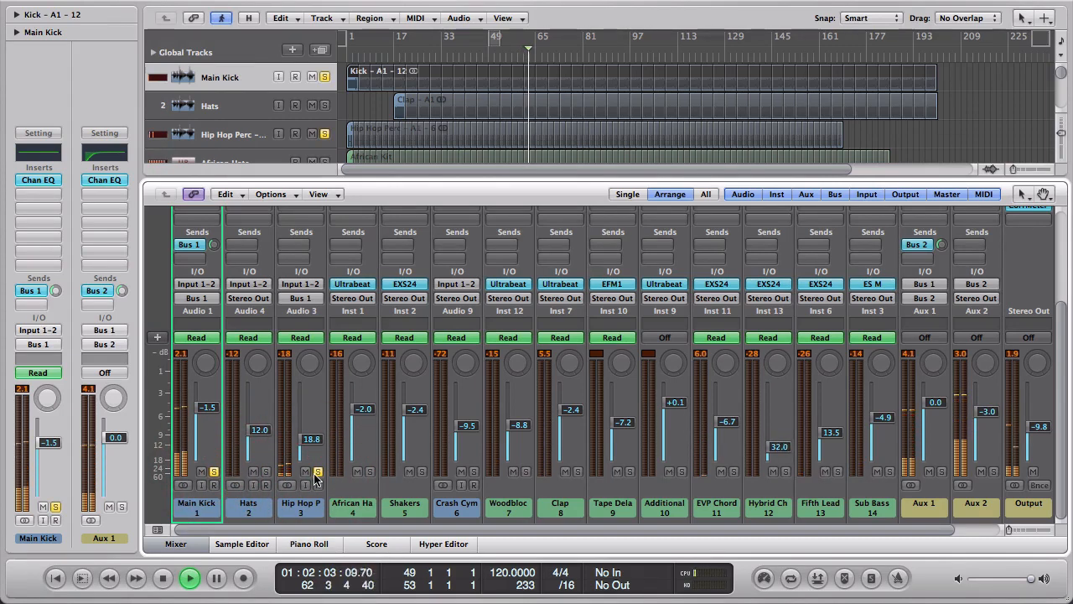
{"action": "left_click", "coordinate": [265, 473]}
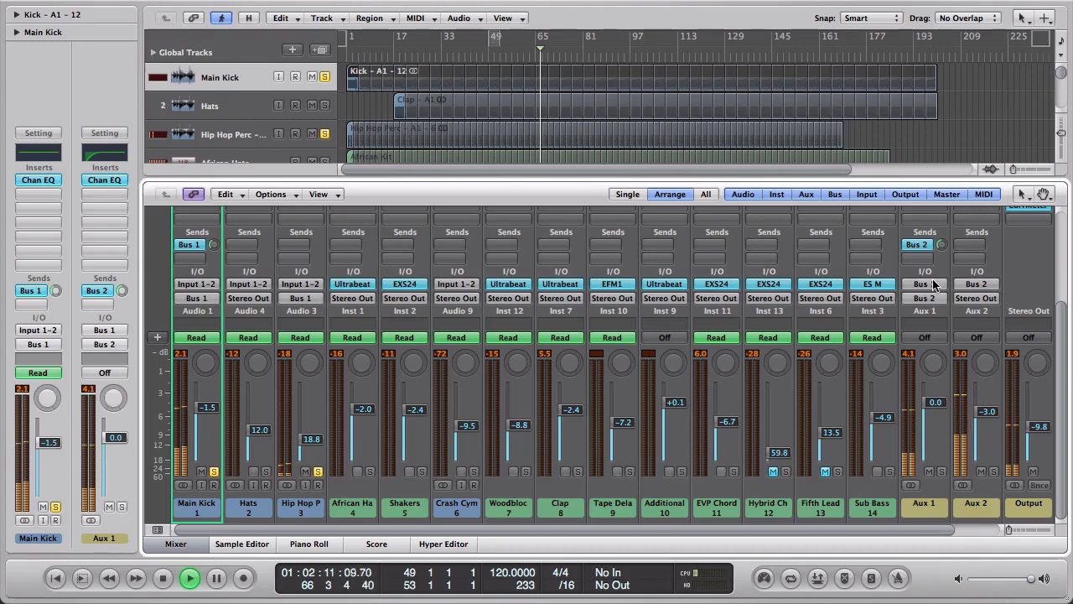
Step: Examine the inserts, the Bus 2 send and the input and output routing on the Aux 1 and Aux 2 channels
{"action": "scroll", "coordinate": [933, 285], "scroll_direction": "right", "scroll_amount": 1}
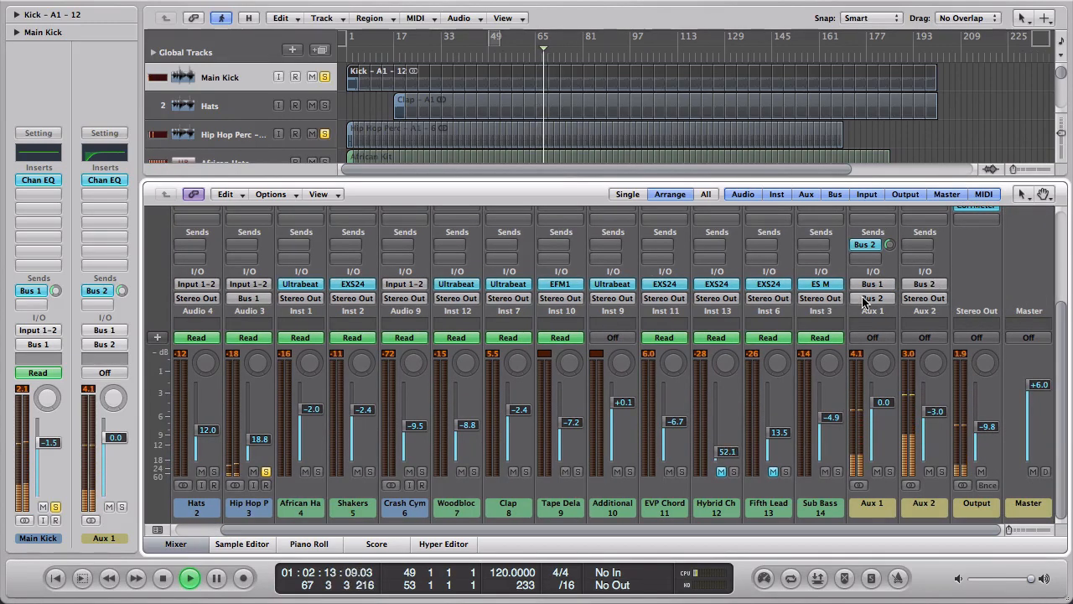
{"action": "scroll", "coordinate": [864, 304], "scroll_direction": "up", "scroll_amount": 3}
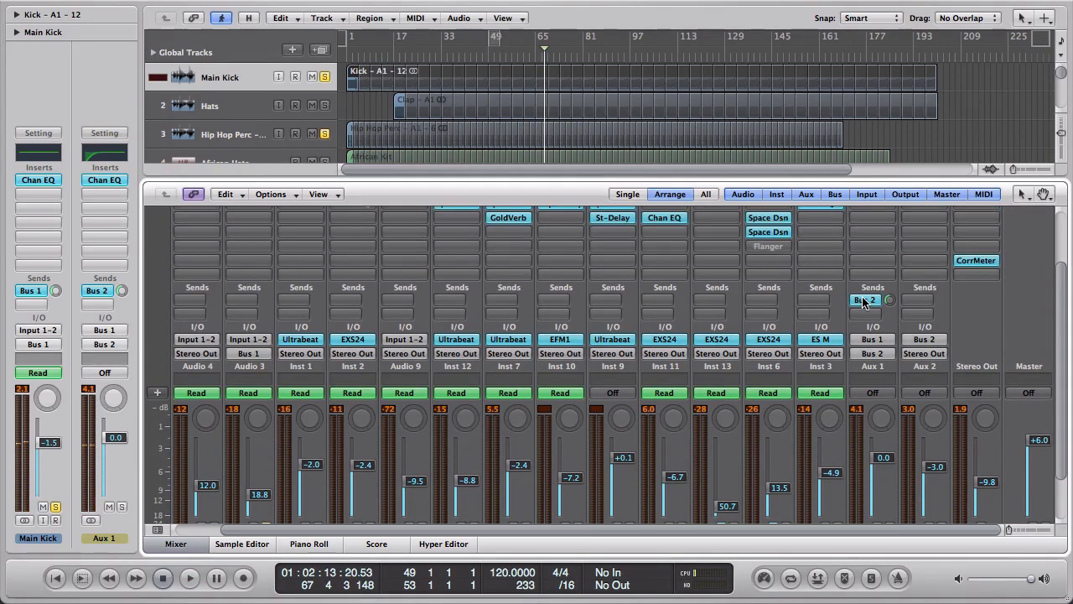
{"action": "scroll", "coordinate": [863, 303], "scroll_direction": "up", "scroll_amount": 2}
{"action": "scroll", "coordinate": [863, 303], "scroll_direction": "down", "scroll_amount": 5}
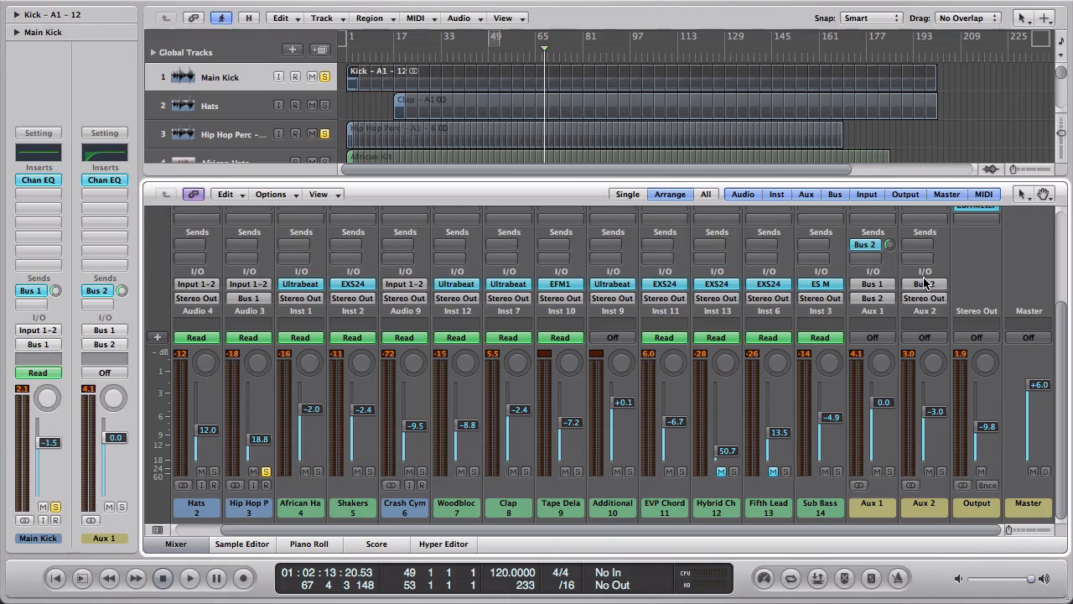
{"action": "scroll", "coordinate": [870, 322], "scroll_direction": "up", "scroll_amount": 5}
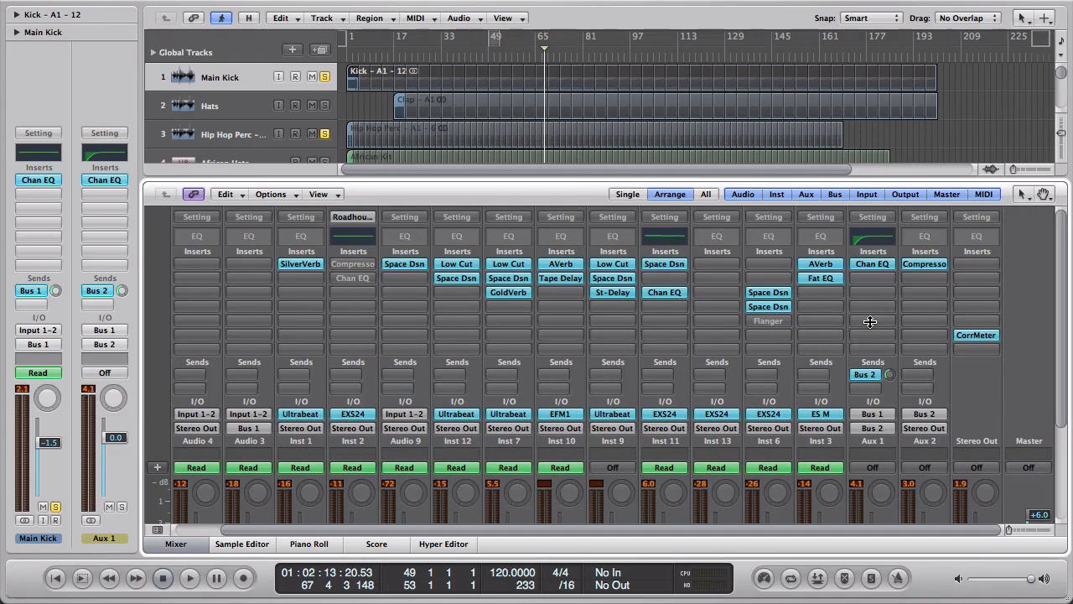
{"action": "scroll", "coordinate": [870, 322], "scroll_direction": "down", "scroll_amount": 2}
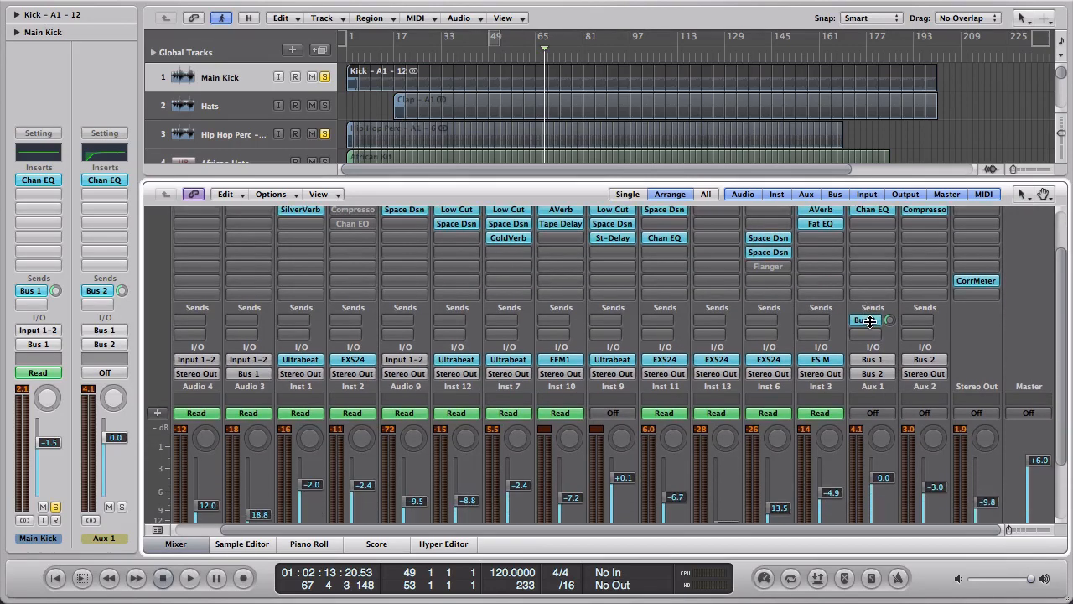
{"action": "scroll", "coordinate": [889, 321], "scroll_direction": "up", "scroll_amount": 1}
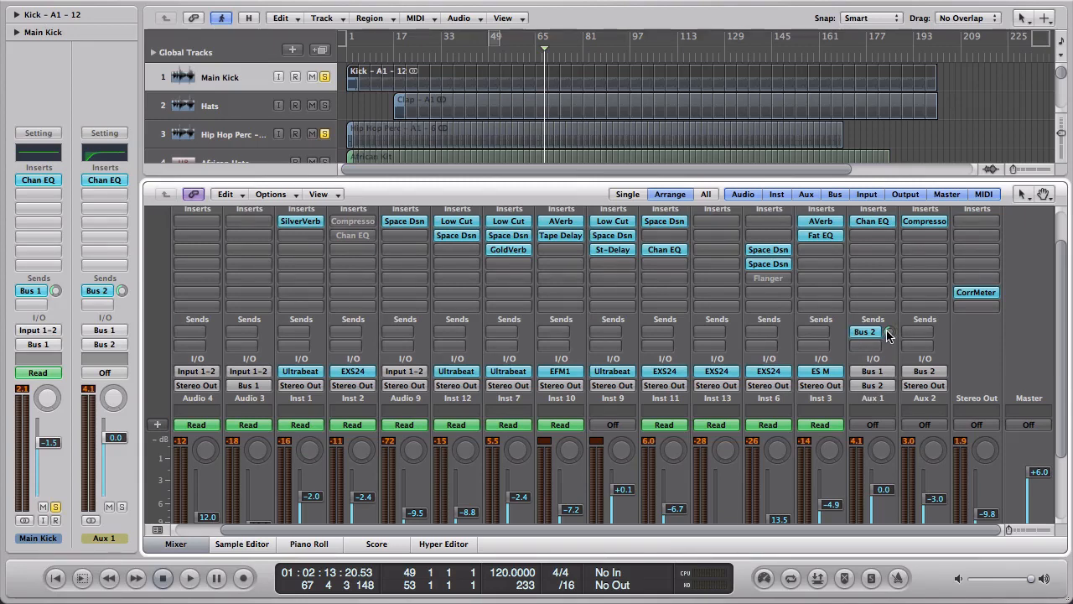
Step: Route the Aux 1 channel's output to Stereo Out
{"action": "left_click", "coordinate": [873, 390]}
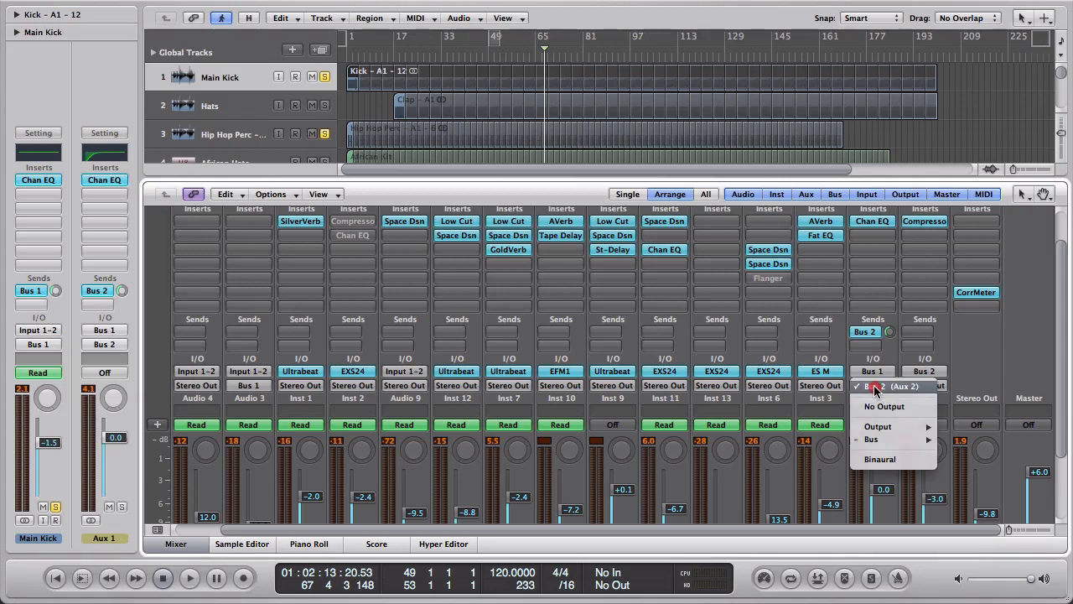
{"action": "mouse_move", "coordinate": [914, 427]}
{"action": "left_click", "coordinate": [962, 429]}
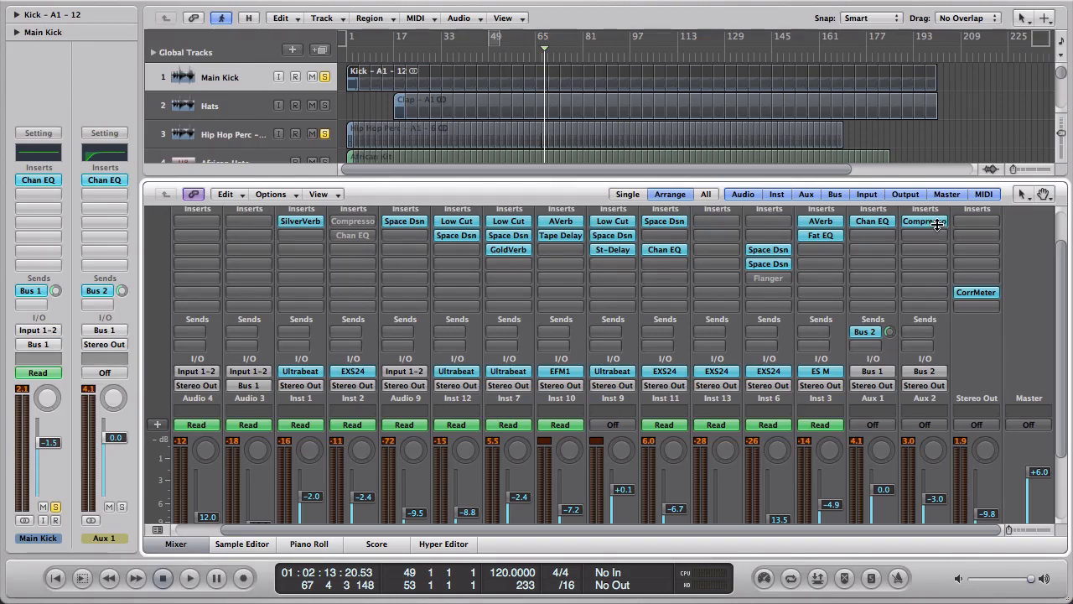
Step: Pull the Aux 2 fader down to -∞ and play the song, briefly muting and unmuting Aux 1
{"action": "scroll", "coordinate": [905, 446], "scroll_direction": "down", "scroll_amount": 3}
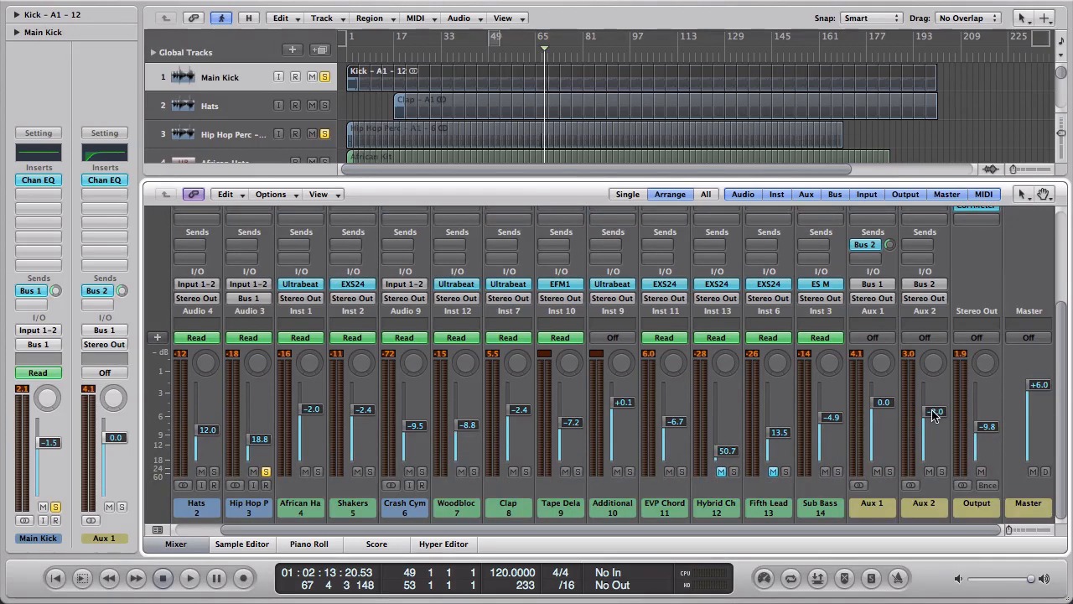
{"action": "left_click_drag", "start_coordinate": [934, 411], "coordinate": [958, 556]}
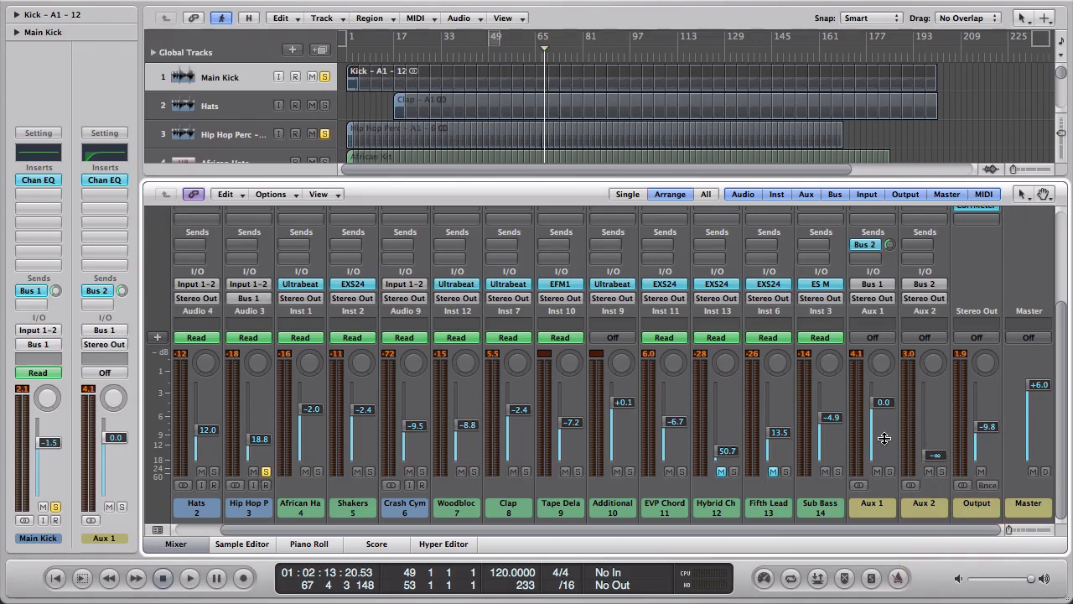
{"action": "key", "text": "space"}
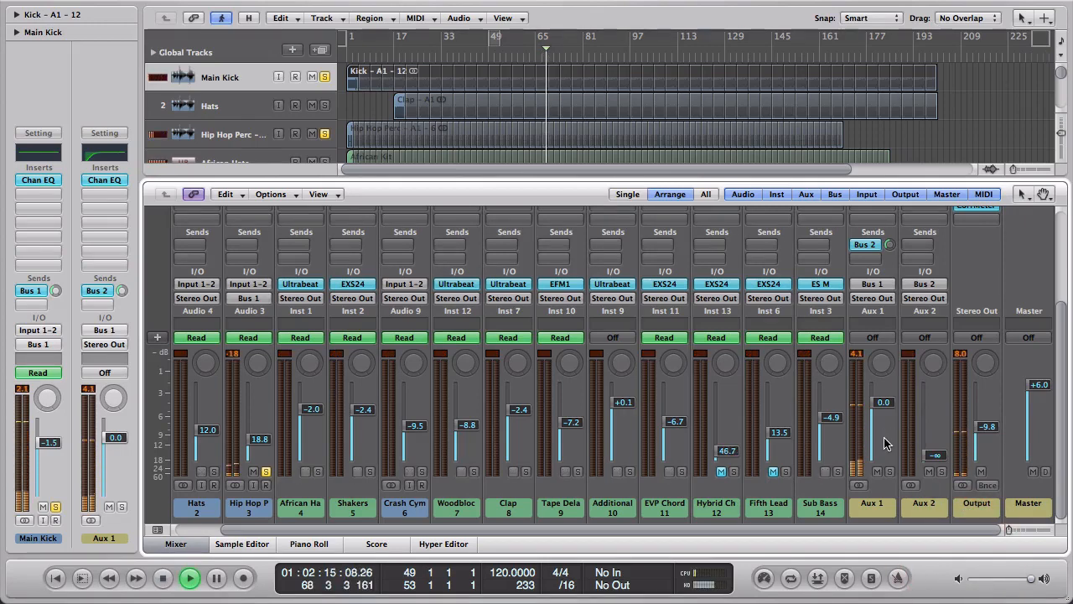
{"action": "left_click", "coordinate": [875, 474]}
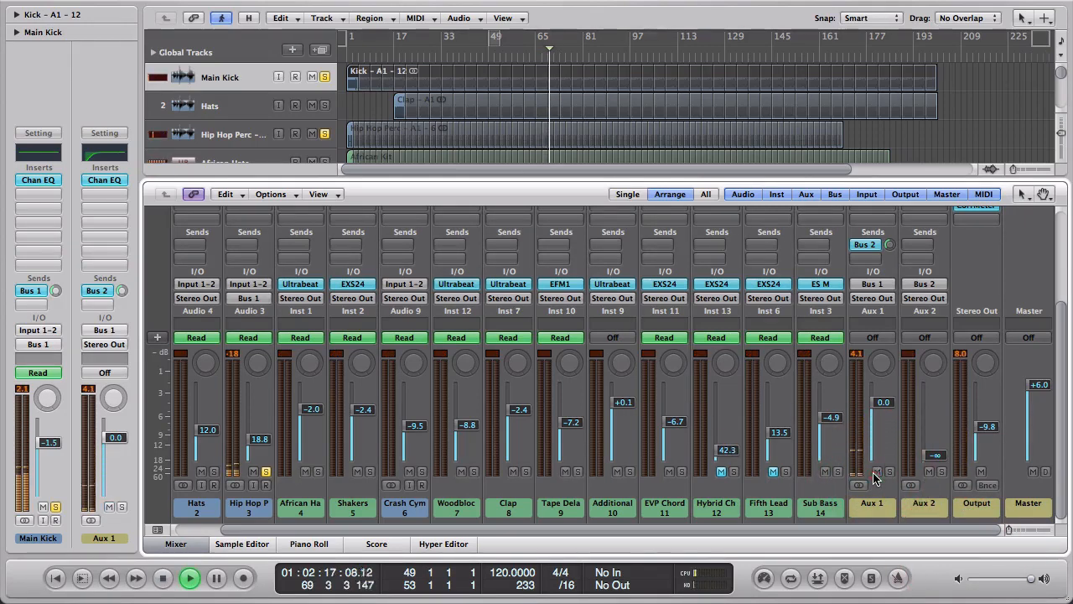
{"action": "left_click", "coordinate": [874, 474]}
Step: Raise the Hip Hop Perc channel's fader to about -12.4 dB
{"action": "scroll", "coordinate": [427, 467], "scroll_direction": "left", "scroll_amount": 3}
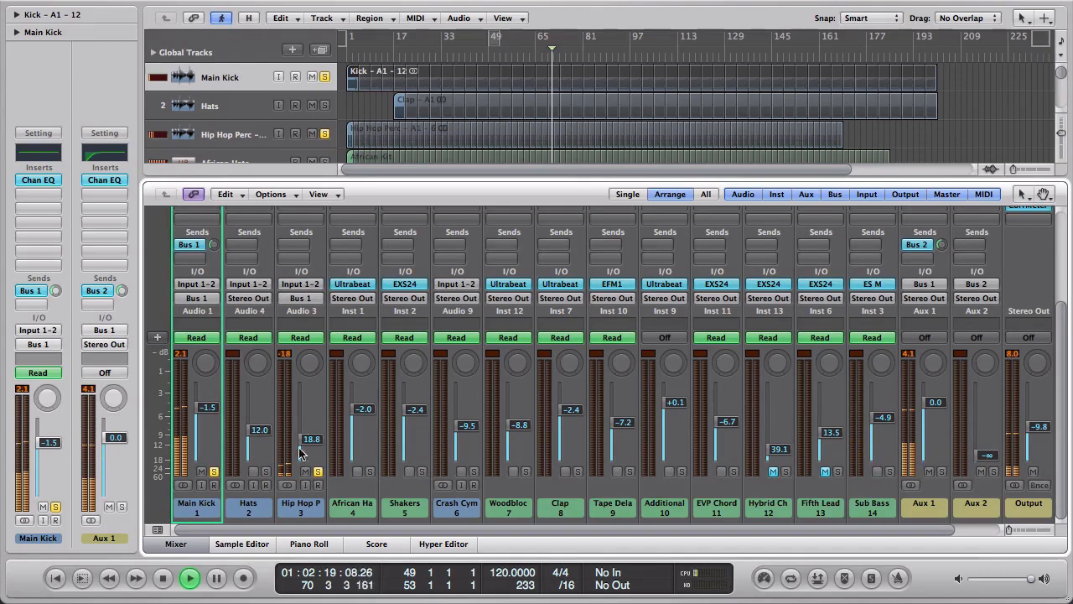
{"action": "left_click_drag", "start_coordinate": [308, 444], "coordinate": [309, 435]}
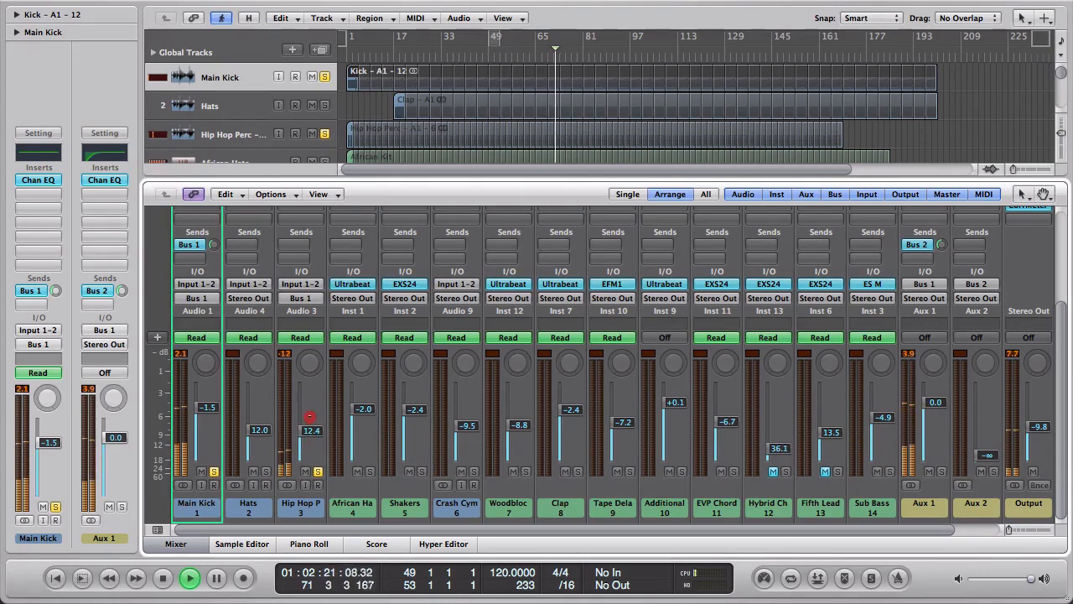
Step: Open the Compressor on Aux 2 and set its compressor threshold to -23.5 dB
{"action": "scroll", "coordinate": [905, 404], "scroll_direction": "up", "scroll_amount": 3}
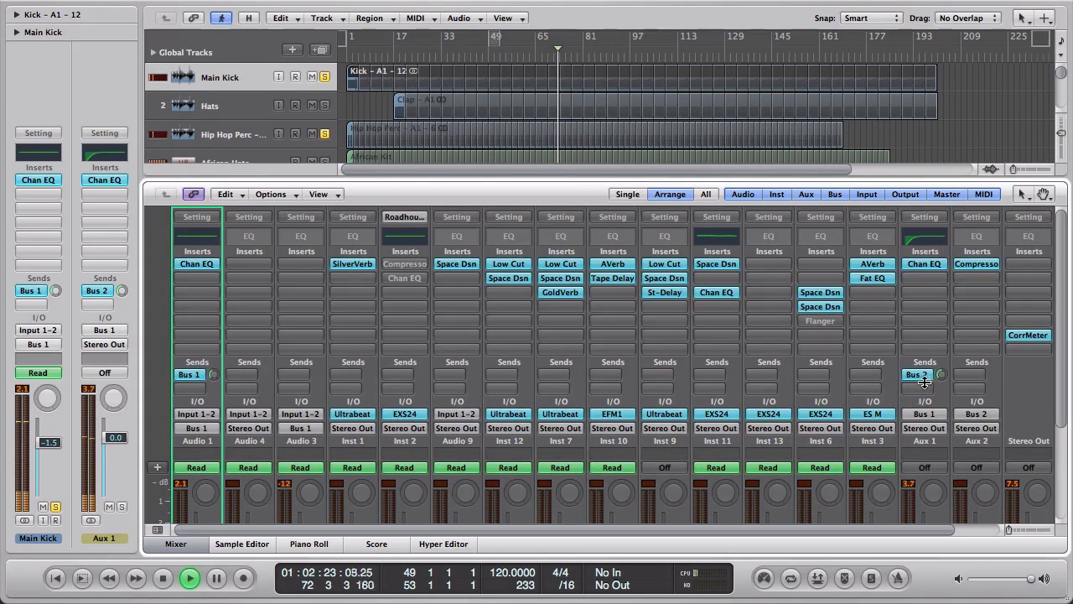
{"action": "left_click", "coordinate": [985, 266]}
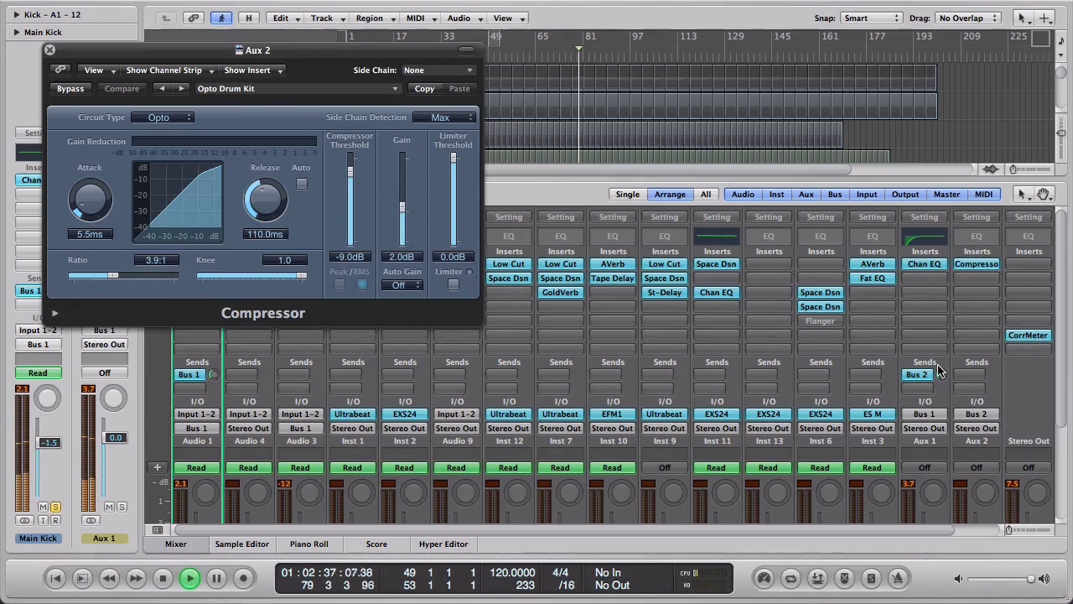
{"action": "left_click_drag", "start_coordinate": [352, 172], "coordinate": [350, 208]}
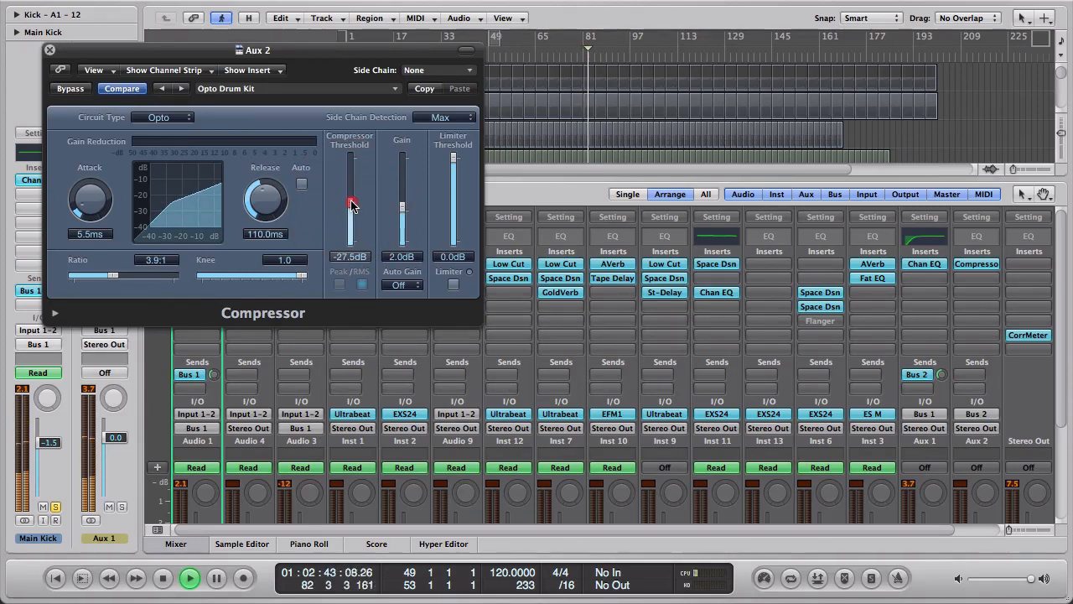
{"action": "left_click_drag", "start_coordinate": [352, 206], "coordinate": [351, 199]}
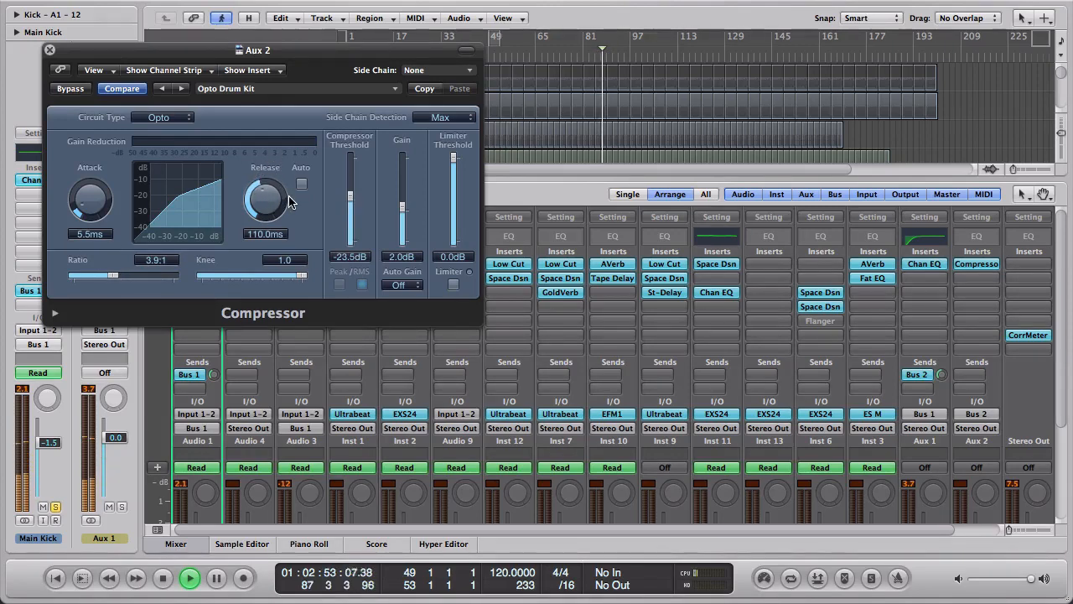
Step: Raise the Aux 2 fader to about -4.3 dB to blend in the compressed signal, and close the Compressor window
{"action": "scroll", "coordinate": [848, 391], "scroll_direction": "down", "scroll_amount": 3}
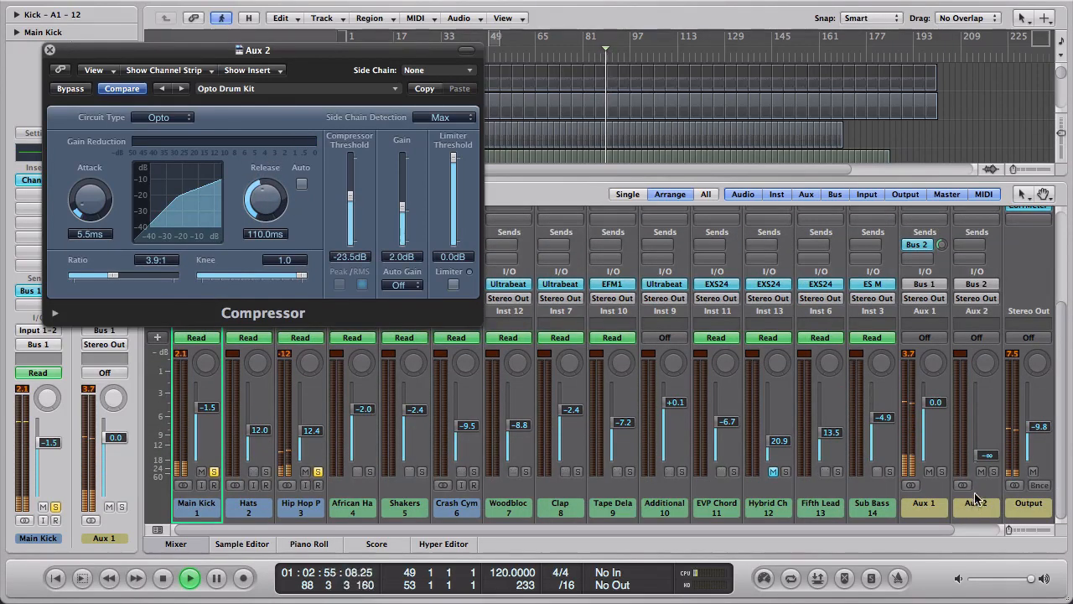
{"action": "left_click_drag", "start_coordinate": [984, 469], "coordinate": [981, 364]}
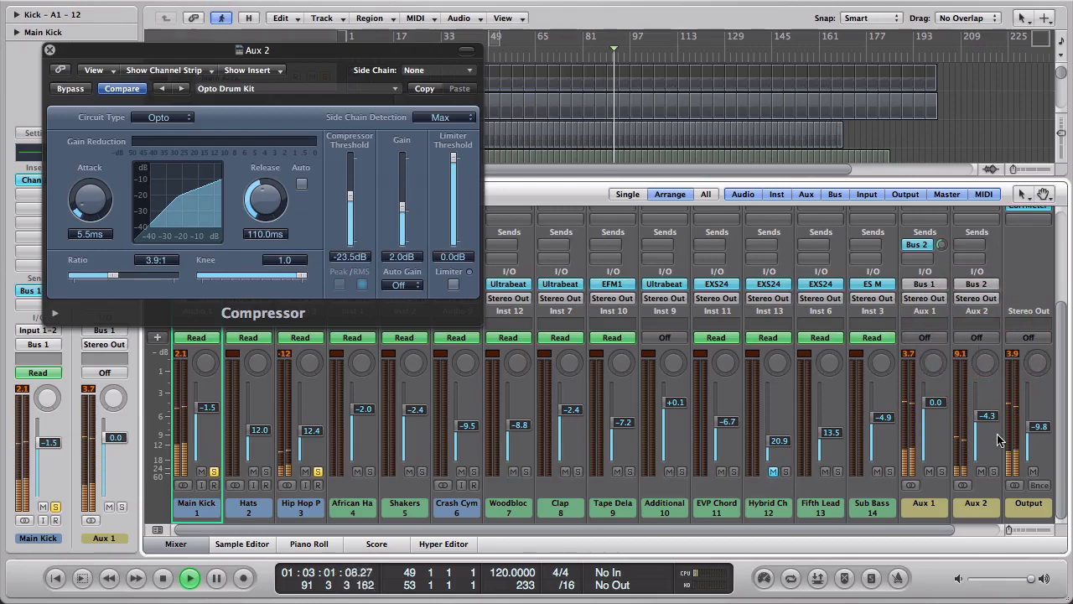
{"action": "scroll", "coordinate": [998, 435], "scroll_direction": "up", "scroll_amount": 1}
{"action": "scroll", "coordinate": [998, 435], "scroll_direction": "up", "scroll_amount": 5}
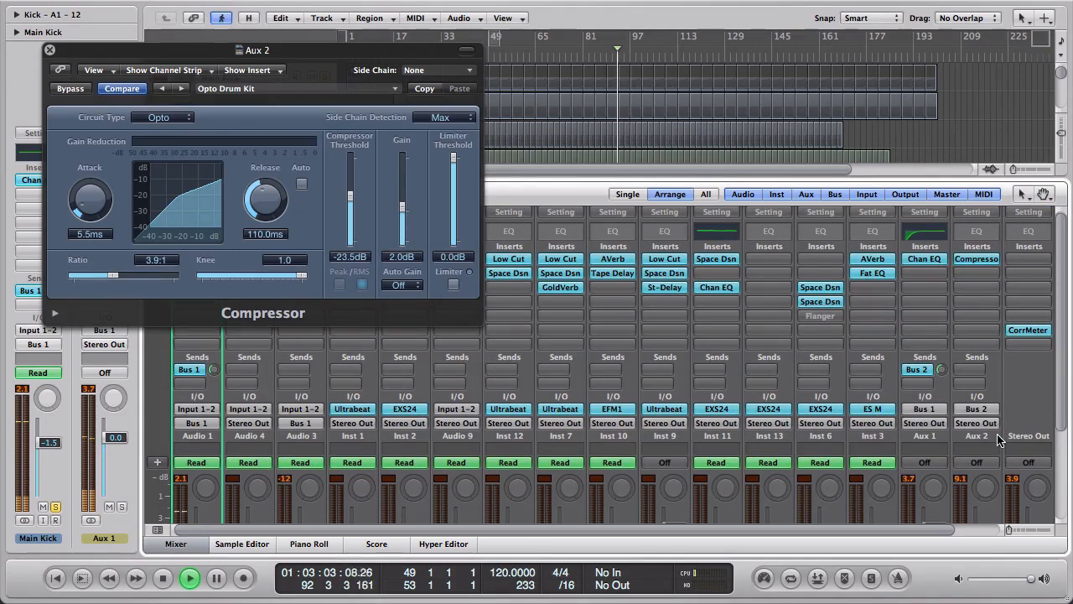
{"action": "left_click", "coordinate": [50, 50]}
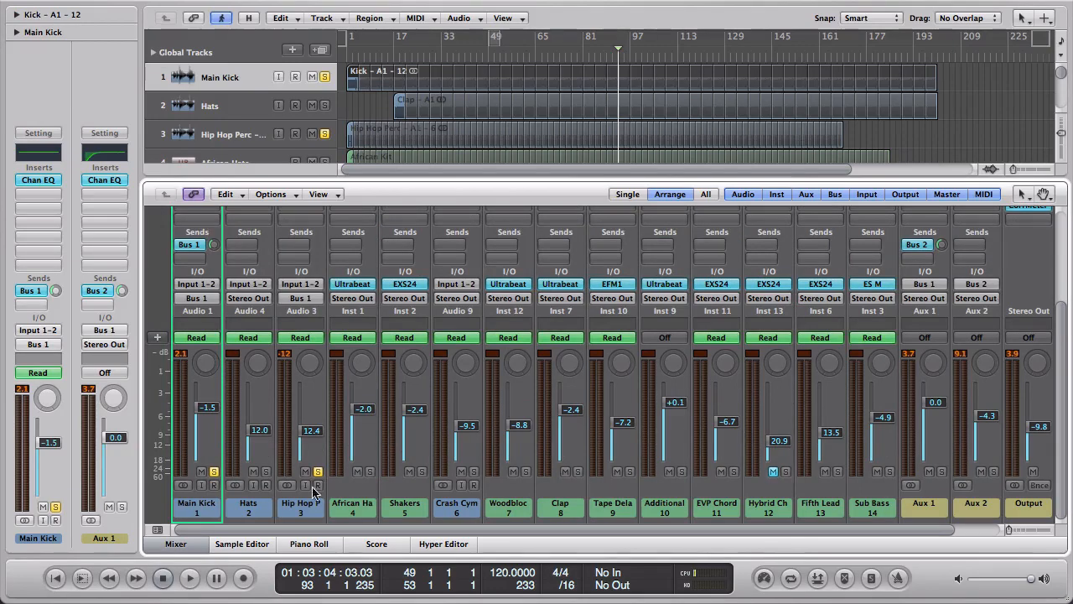
Step: Add a Channel EQ to the Hip Hop Perc channel and enable its analyzer at high resolution (4096 points)
{"action": "left_click", "coordinate": [306, 501]}
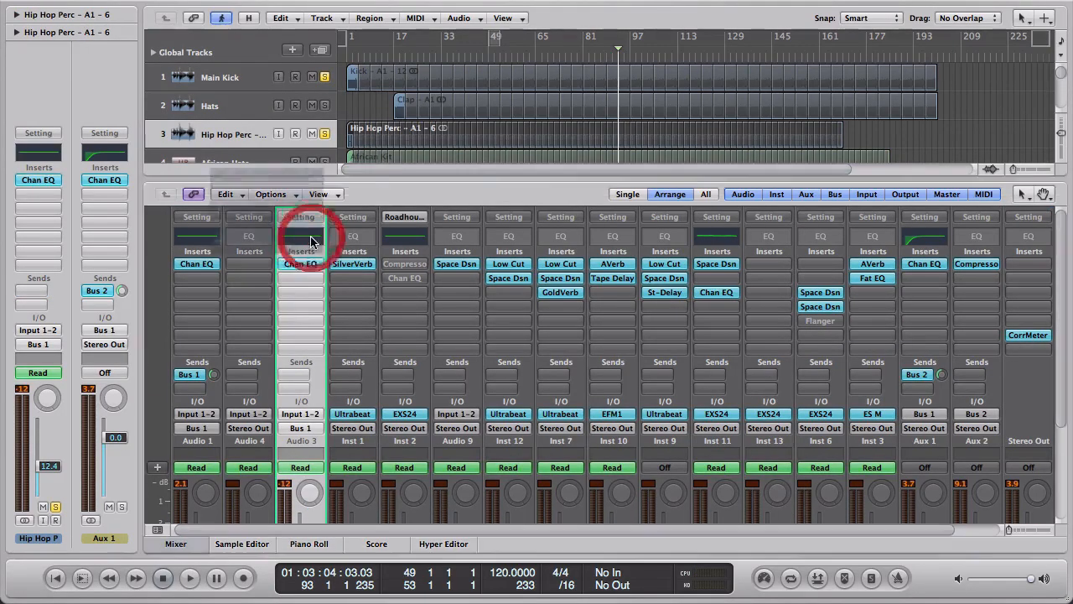
{"action": "double_click", "coordinate": [301, 237]}
{"action": "left_click", "coordinate": [74, 252]}
{"action": "left_click", "coordinate": [73, 282]}
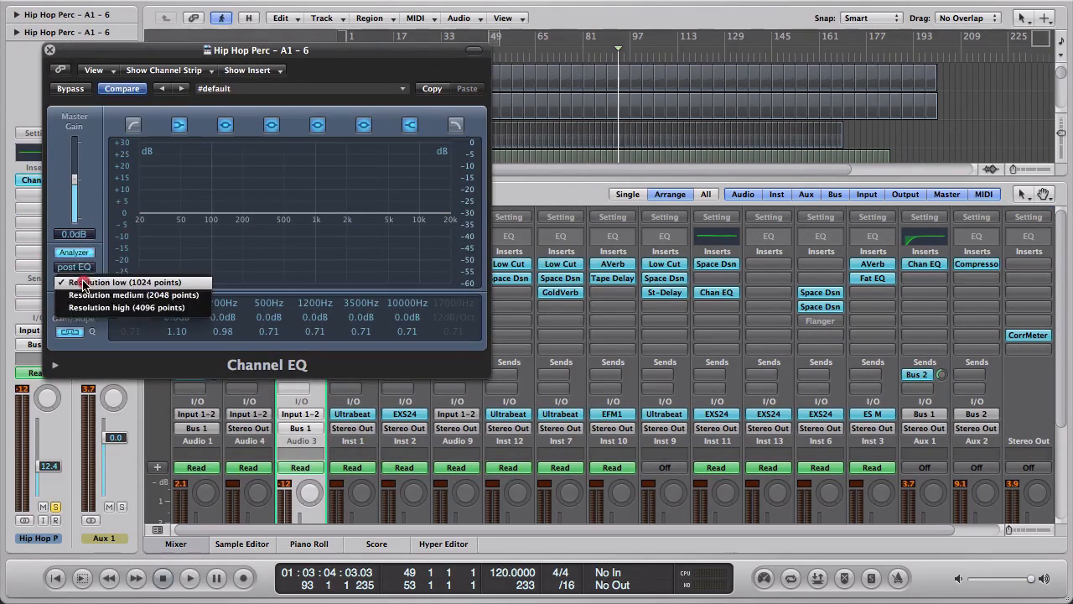
{"action": "left_click", "coordinate": [95, 295]}
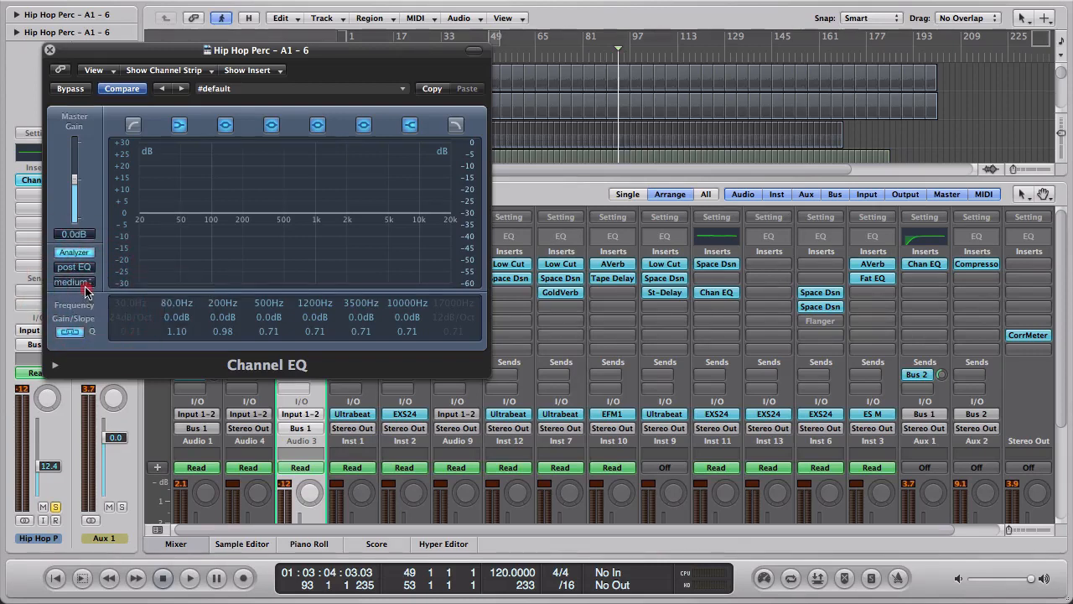
{"action": "left_click", "coordinate": [73, 282]}
{"action": "left_click", "coordinate": [83, 293]}
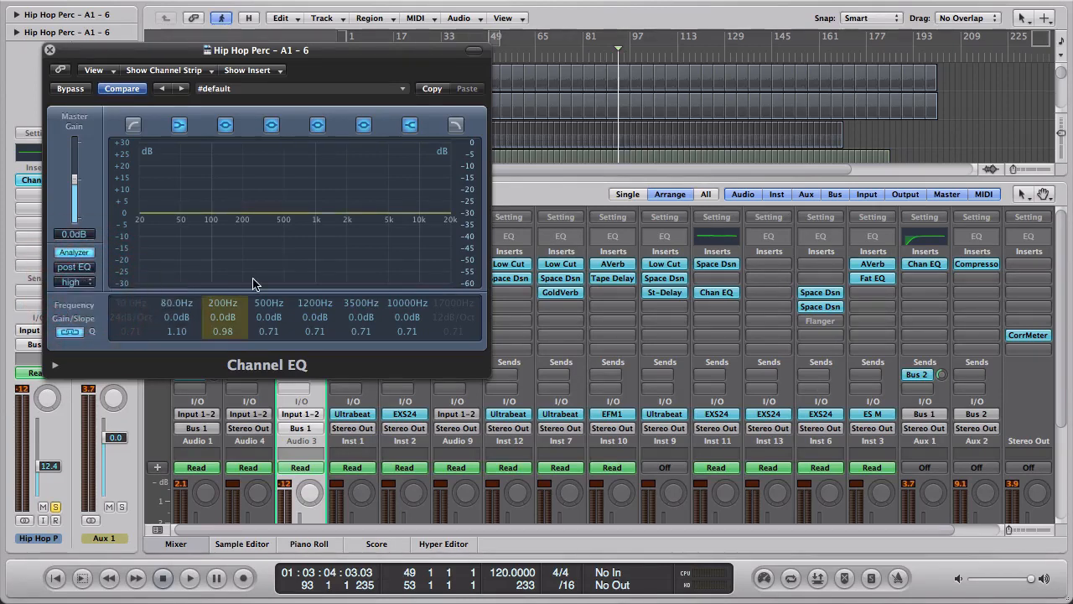
Step: Play the song briefly to view the Hip Hop Perc frequency spectrum in the Channel EQ, and close the EQ window
{"action": "key", "text": "space"}
{"action": "key", "text": "space"}
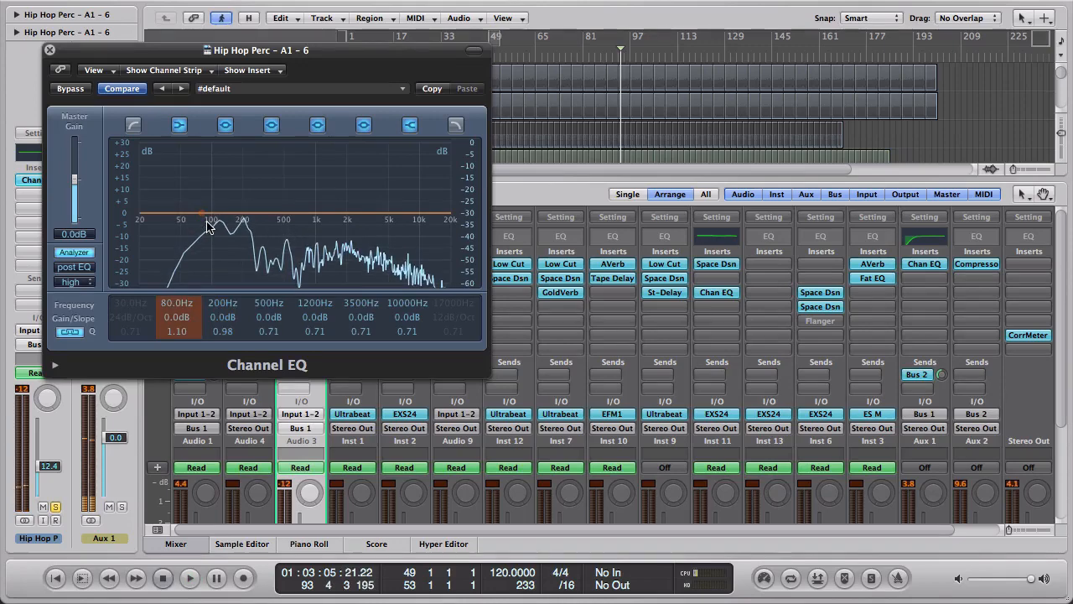
{"action": "left_click", "coordinate": [50, 52]}
{"action": "scroll", "coordinate": [382, 480], "scroll_direction": "down", "scroll_amount": 5}
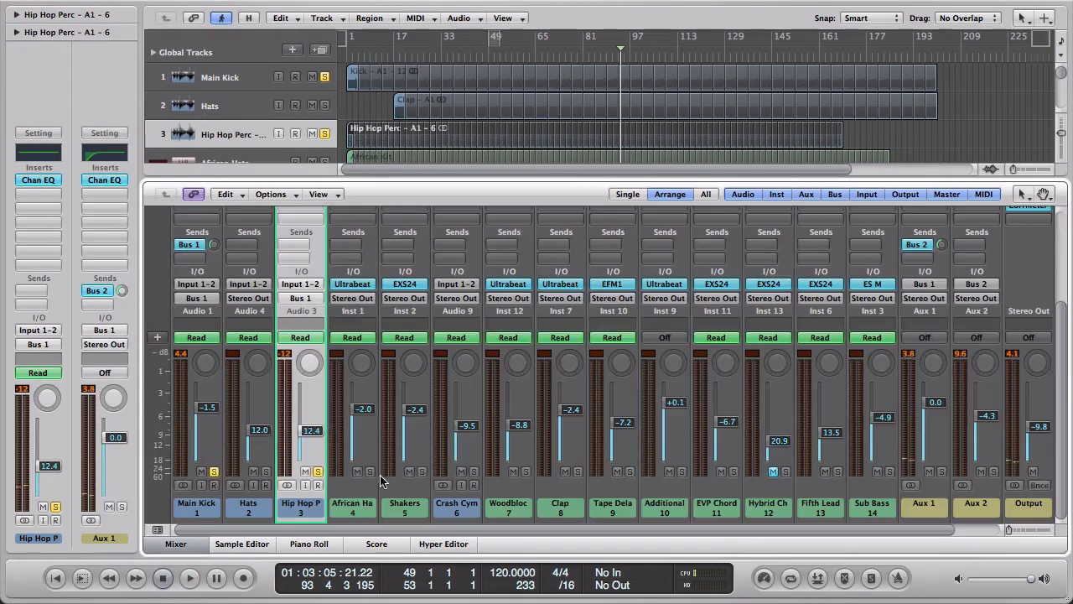
Step: Un-solo the Main Kick and, during playback, apply a 116 Hz, 48 dB/Oct low cut in the Hip Hop Perc Channel EQ
{"action": "left_click", "coordinate": [214, 472]}
{"action": "key", "text": "space"}
{"action": "scroll", "coordinate": [330, 477], "scroll_direction": "up", "scroll_amount": 5}
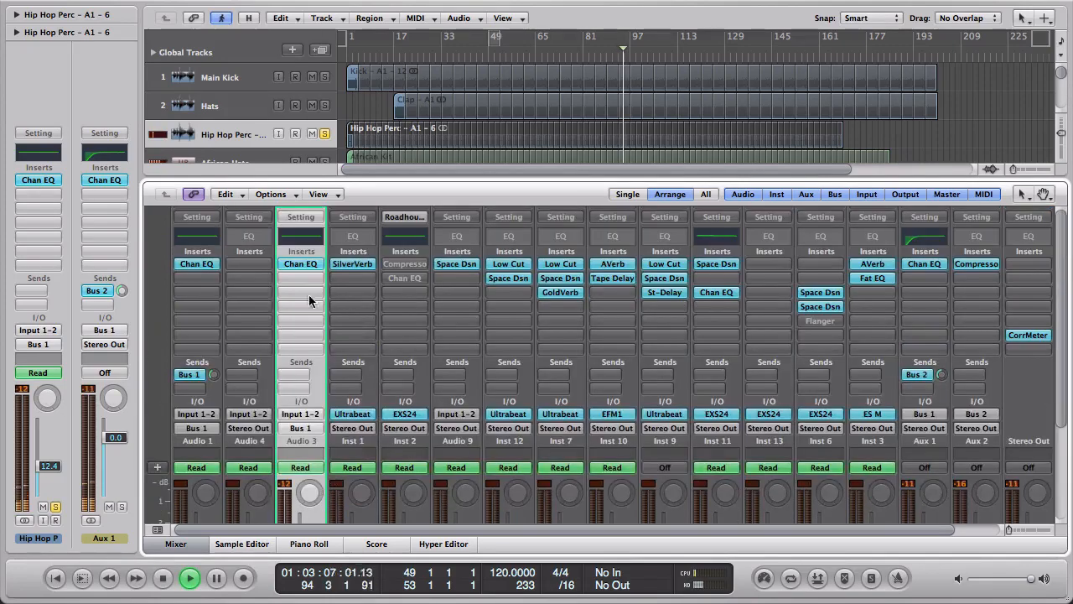
{"action": "double_click", "coordinate": [298, 238]}
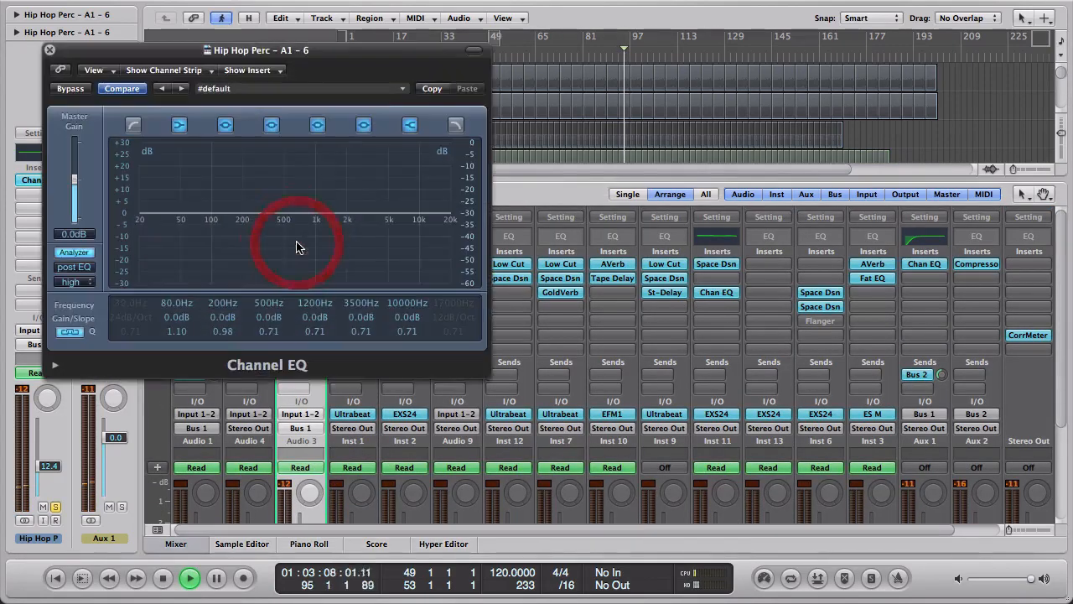
{"action": "left_click", "coordinate": [132, 124]}
{"action": "left_click_drag", "start_coordinate": [120, 303], "coordinate": [120, 259]}
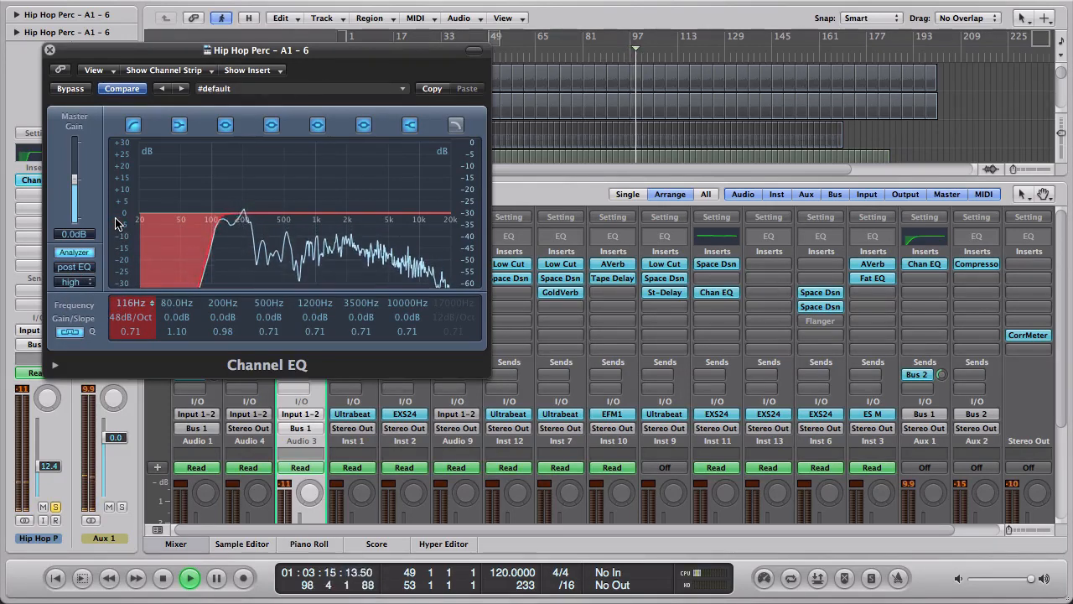
{"action": "left_click", "coordinate": [117, 224]}
{"action": "key", "text": "XF86AudioRaiseVolume"}
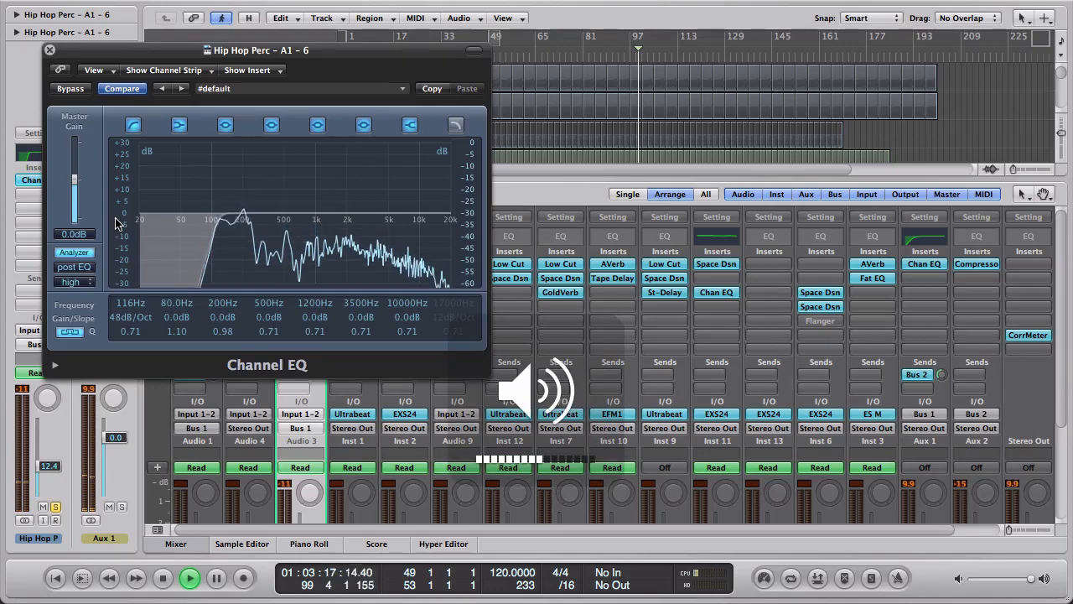
{"action": "left_click", "coordinate": [49, 50]}
Step: Un-solo the Hip Hop Perc channel to hear it within the full mix, and stop playback
{"action": "scroll", "coordinate": [399, 428], "scroll_direction": "down", "scroll_amount": 5}
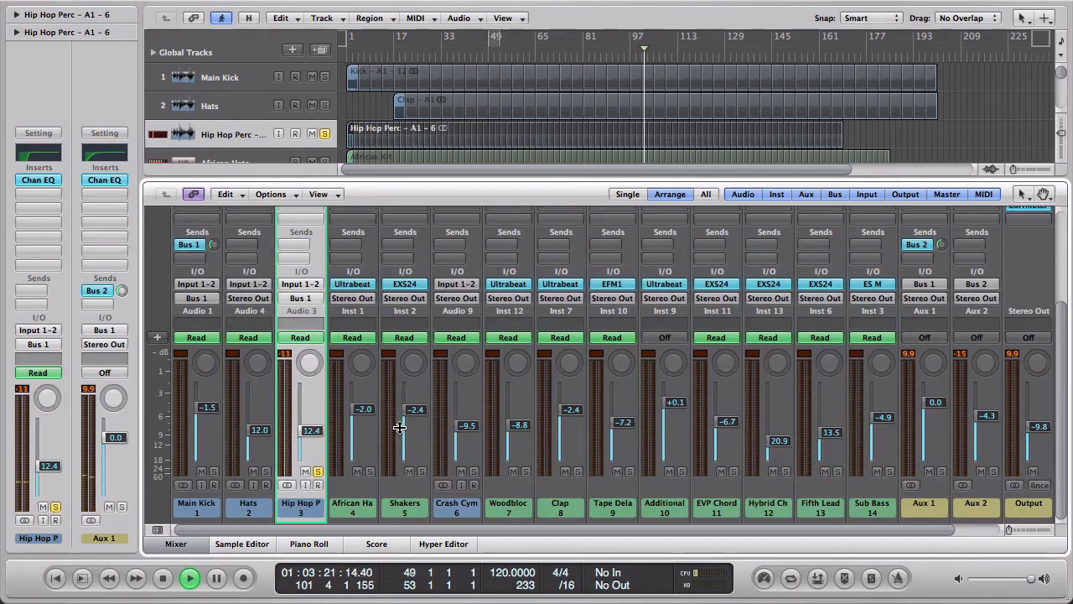
{"action": "left_click", "coordinate": [318, 471]}
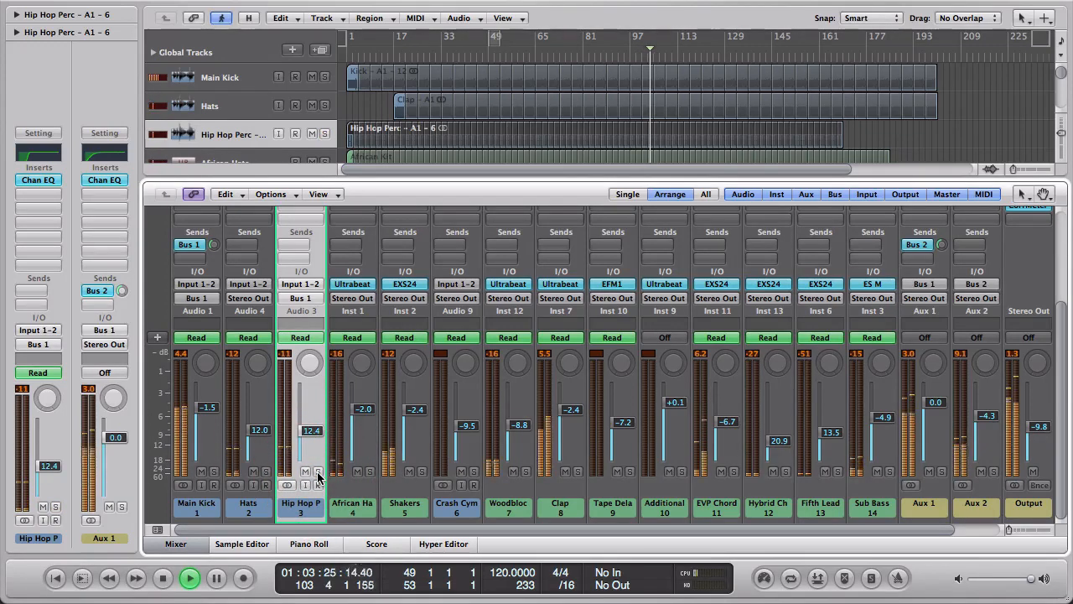
{"action": "key", "text": "space"}
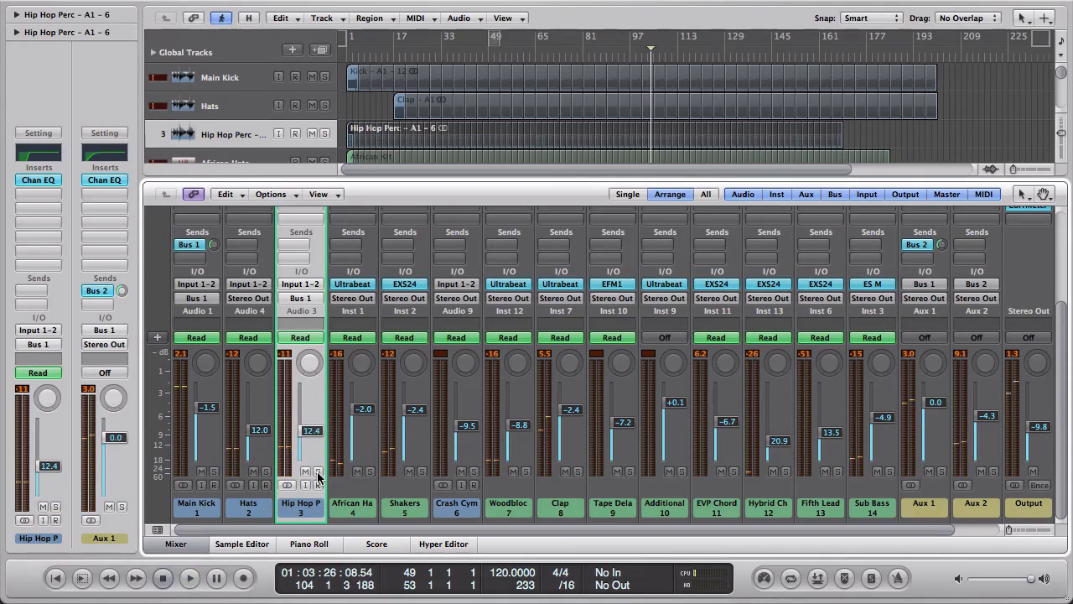
Step: Turn on cycle mode with the loop range extended from bar 49 to bar 65, and audition it briefly
{"action": "left_click", "coordinate": [496, 39]}
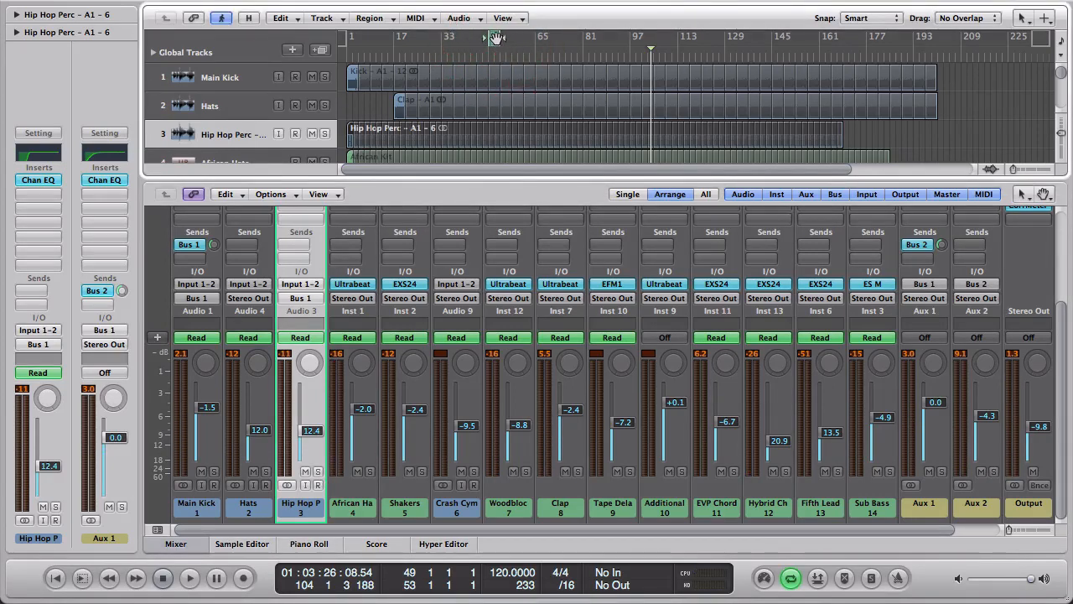
{"action": "left_click_drag", "start_coordinate": [500, 41], "coordinate": [533, 60]}
{"action": "key", "text": "space"}
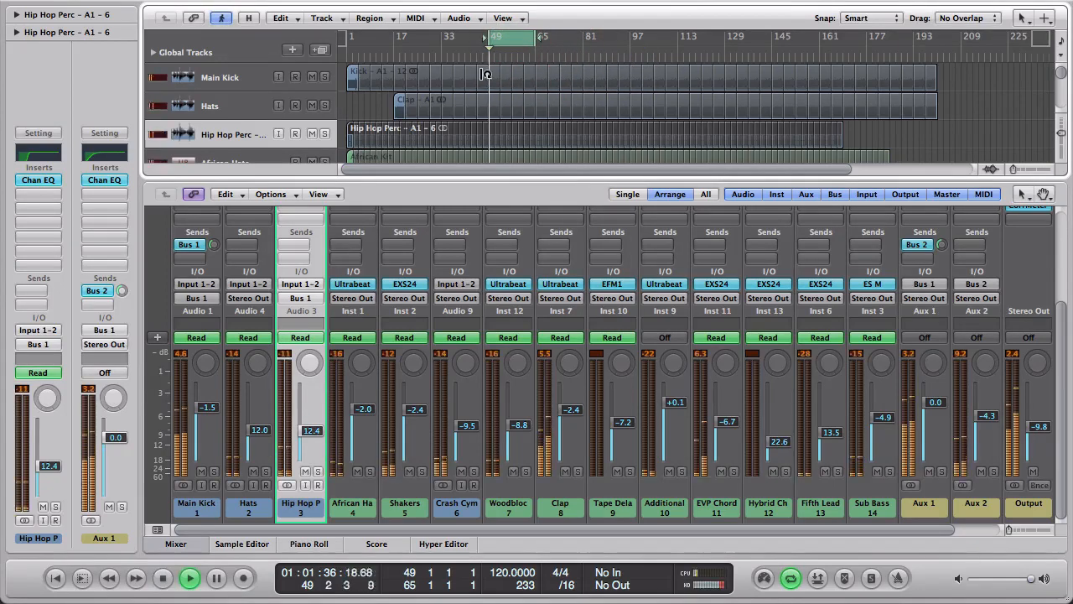
{"action": "key", "text": "space"}
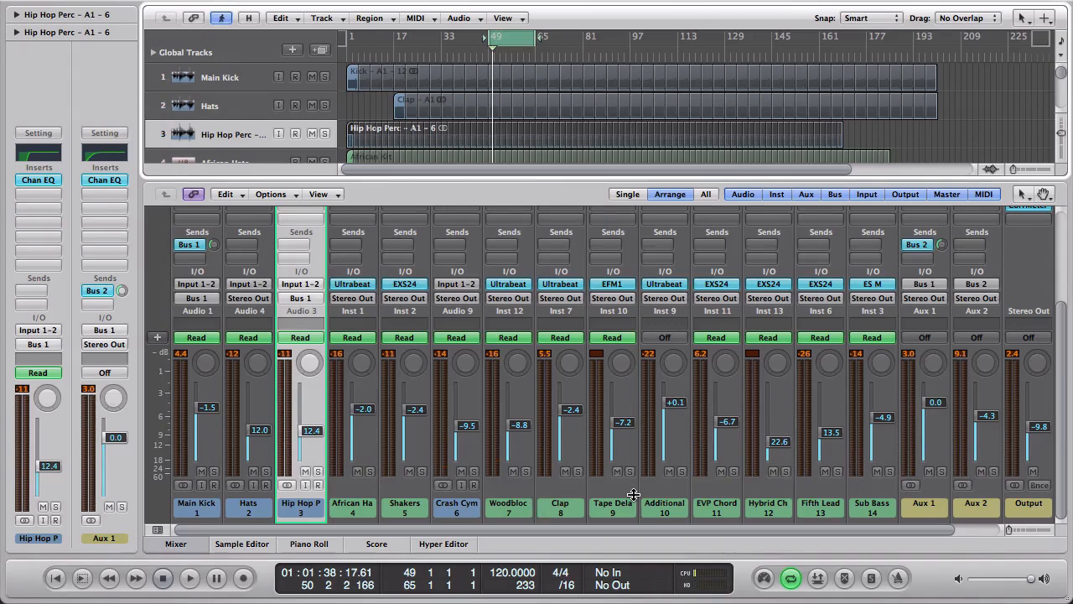
Step: Play the loop with the EVP Chords channel soloed
{"action": "key", "text": "space"}
{"action": "left_click", "coordinate": [734, 472]}
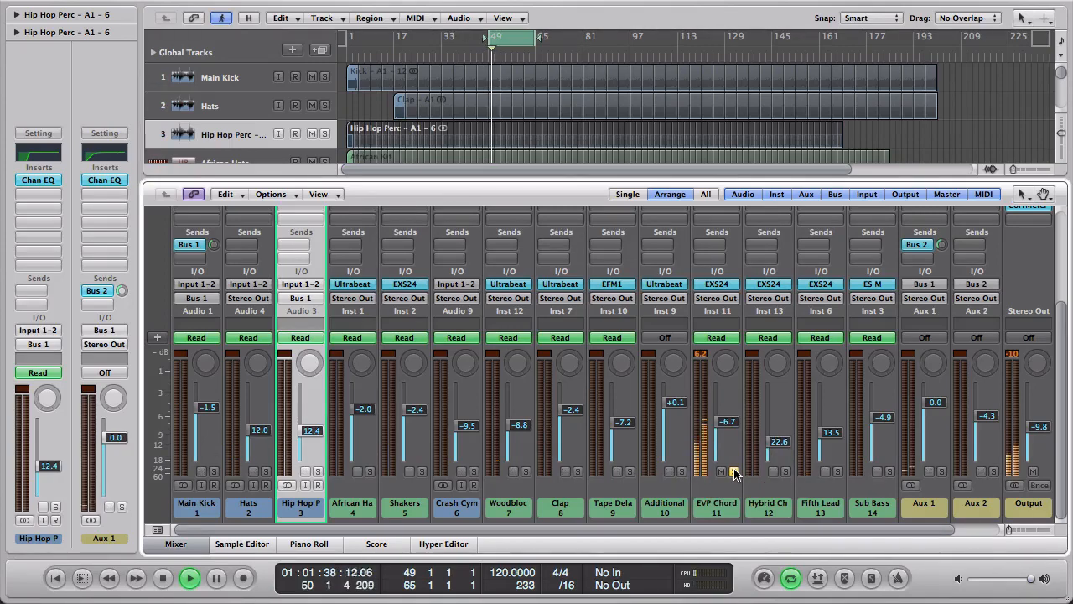
{"action": "scroll", "coordinate": [734, 472], "scroll_direction": "up", "scroll_amount": 5}
{"action": "scroll", "coordinate": [734, 474], "scroll_direction": "down", "scroll_amount": 5}
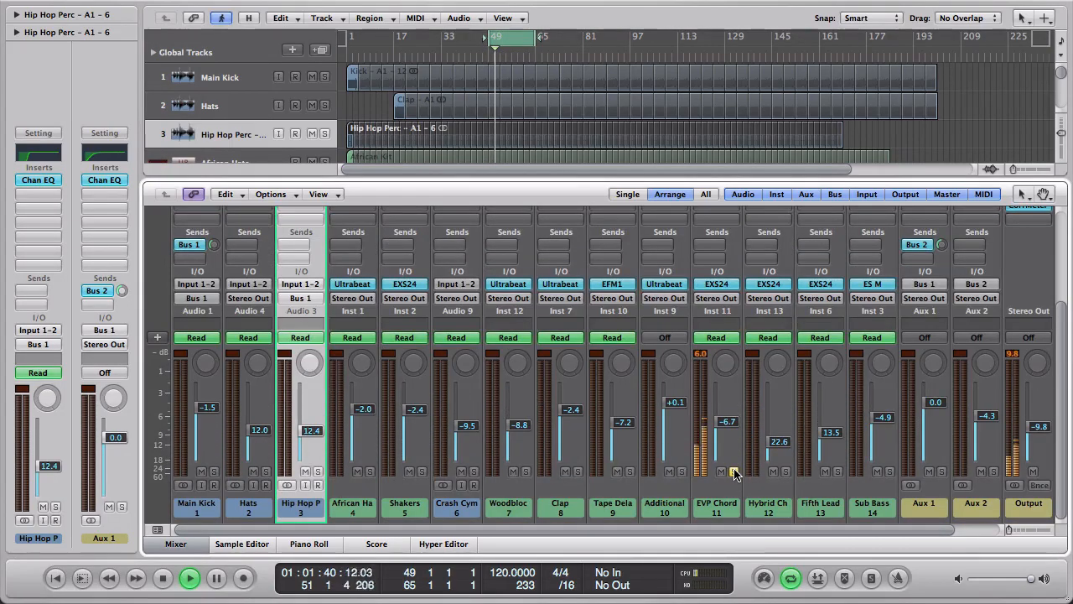
Step: Open the EVP Chords Channel EQ and enable its analyzer at high resolution (4096 points)
{"action": "scroll", "coordinate": [734, 472], "scroll_direction": "up", "scroll_amount": 5}
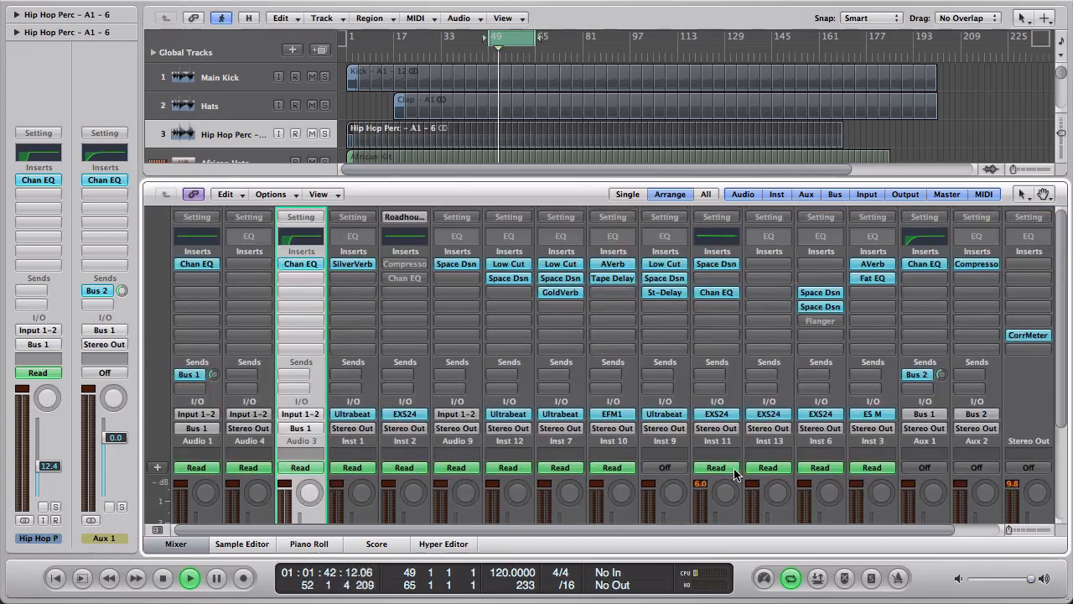
{"action": "double_click", "coordinate": [718, 243]}
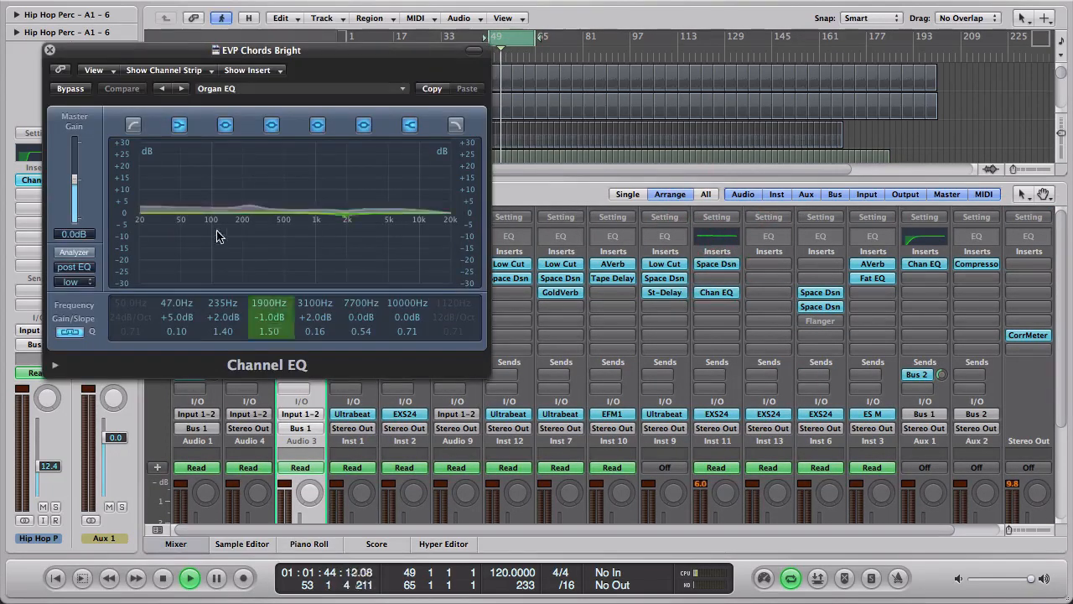
{"action": "left_click", "coordinate": [74, 254]}
{"action": "left_click", "coordinate": [71, 282]}
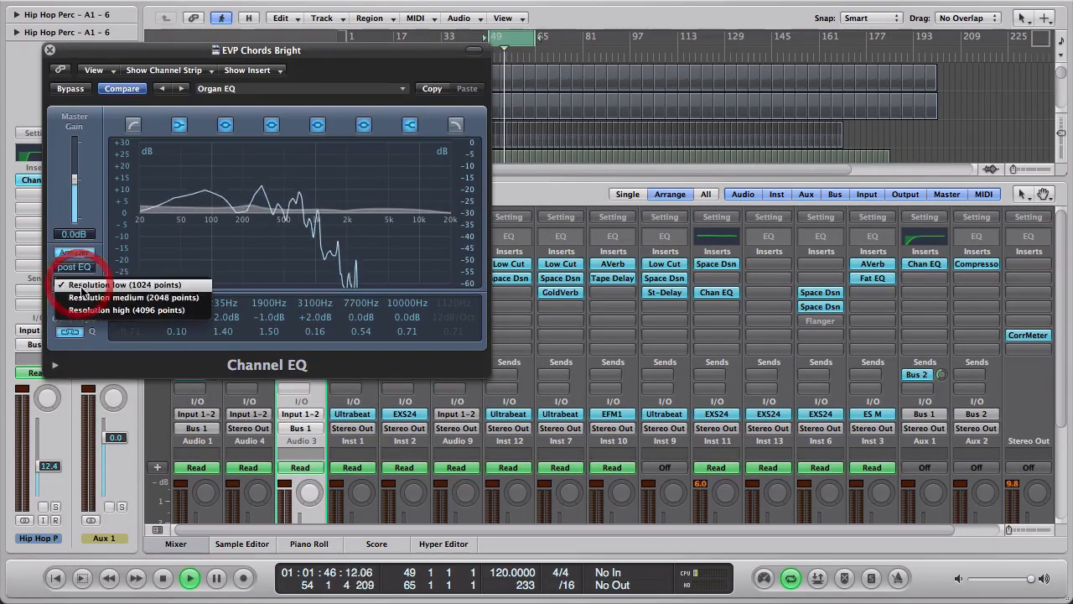
{"action": "left_click", "coordinate": [92, 312]}
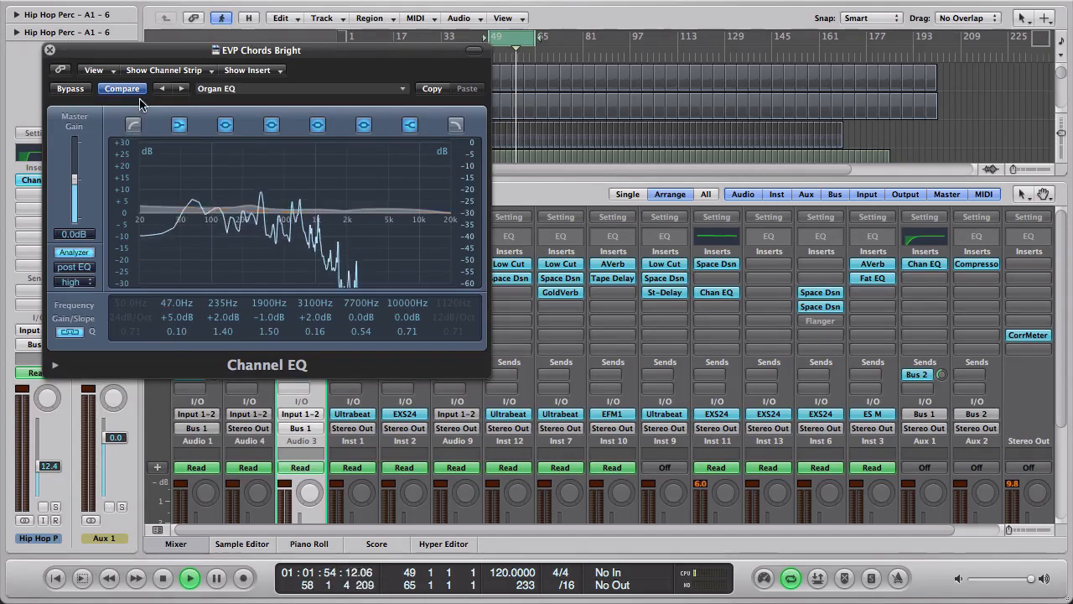
Step: Apply a low cut at 36.5 Hz with a 48 dB/Oct slope to the EVP Chords EQ, and close its window
{"action": "left_click", "coordinate": [136, 126]}
{"action": "left_click_drag", "start_coordinate": [120, 319], "coordinate": [120, 305]}
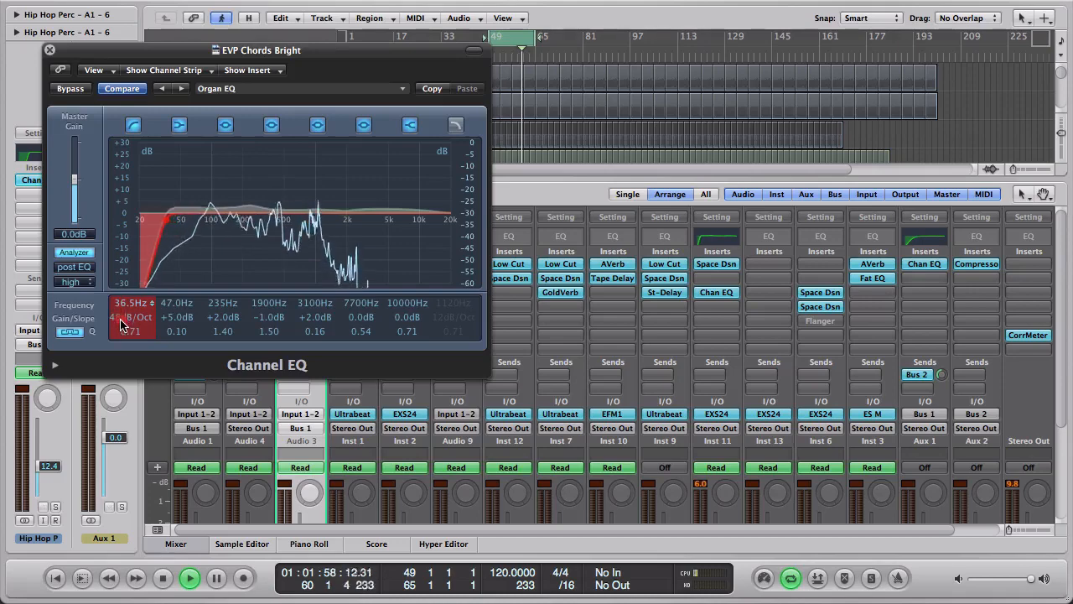
{"action": "left_click", "coordinate": [121, 323]}
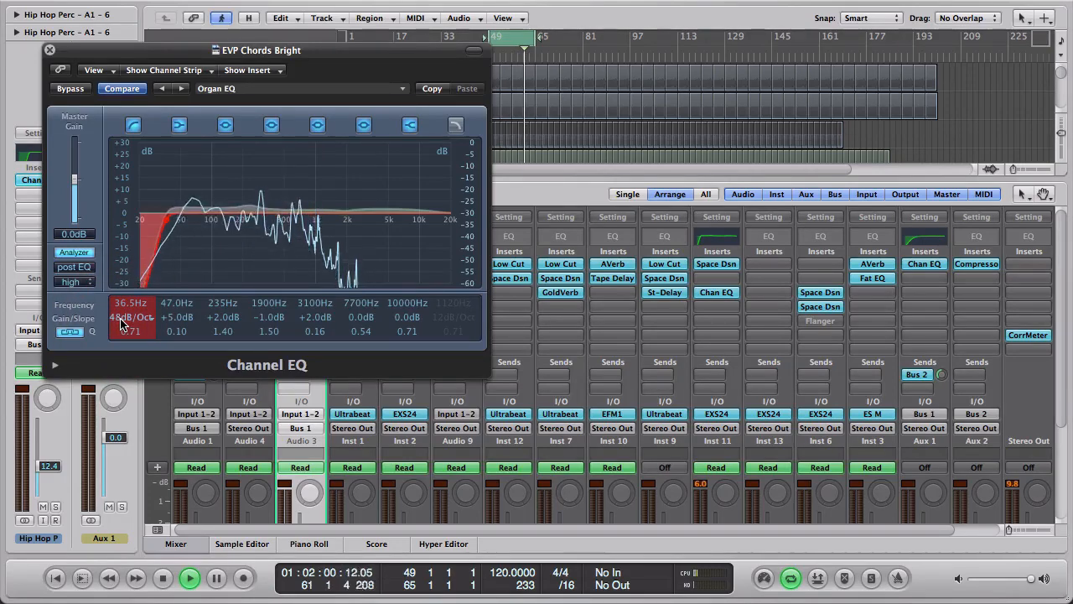
{"action": "left_click", "coordinate": [51, 53]}
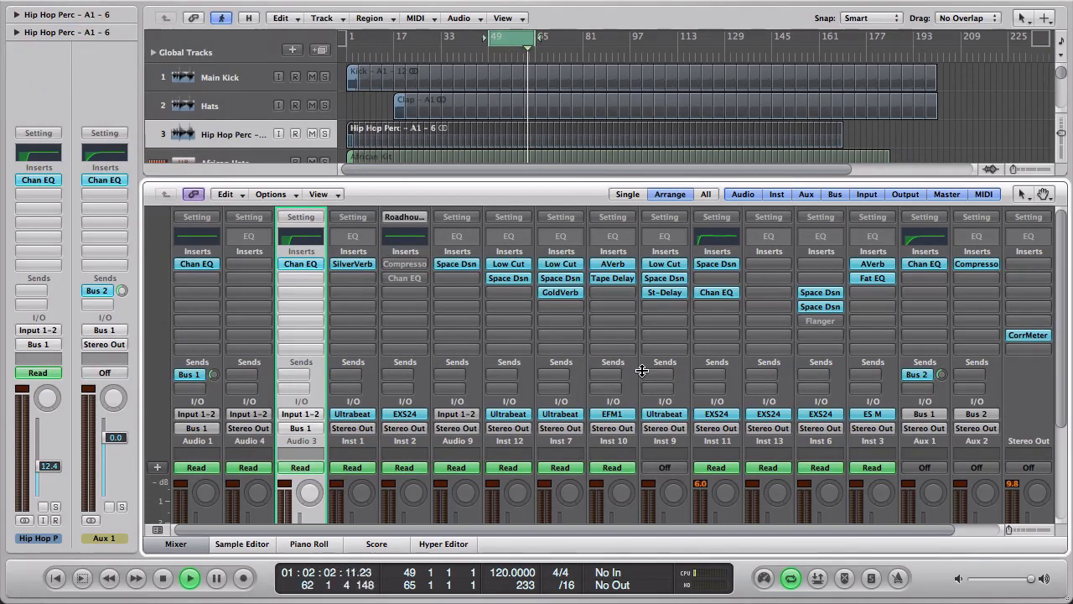
Step: Enlarge the arrange area, select the EVP Chords Bright track and briefly show its volume automation
{"action": "scroll", "coordinate": [647, 371], "scroll_direction": "down", "scroll_amount": 5}
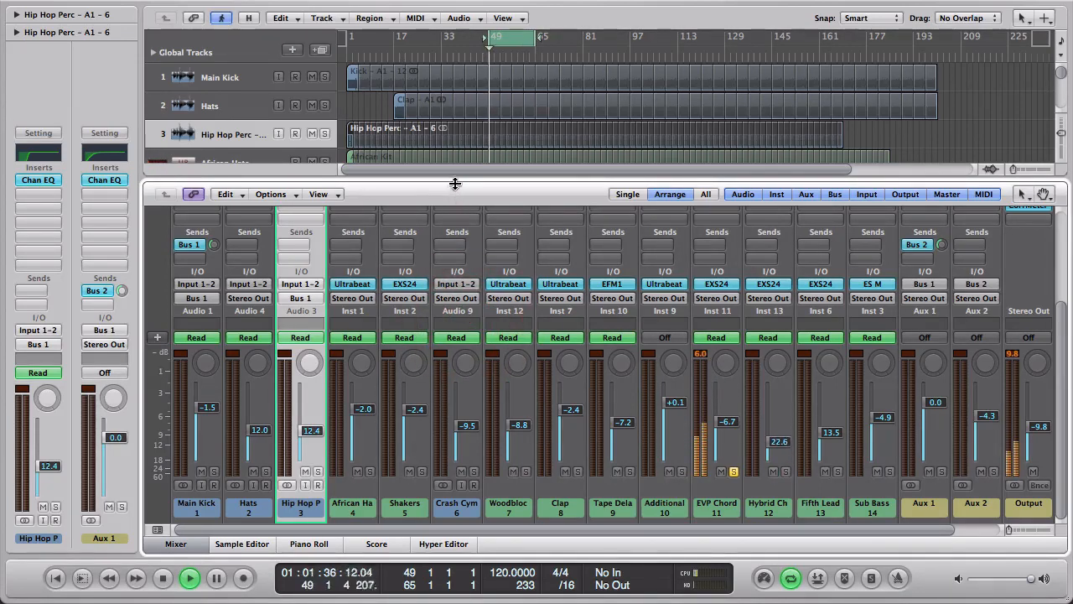
{"action": "left_click_drag", "start_coordinate": [453, 178], "coordinate": [448, 361]}
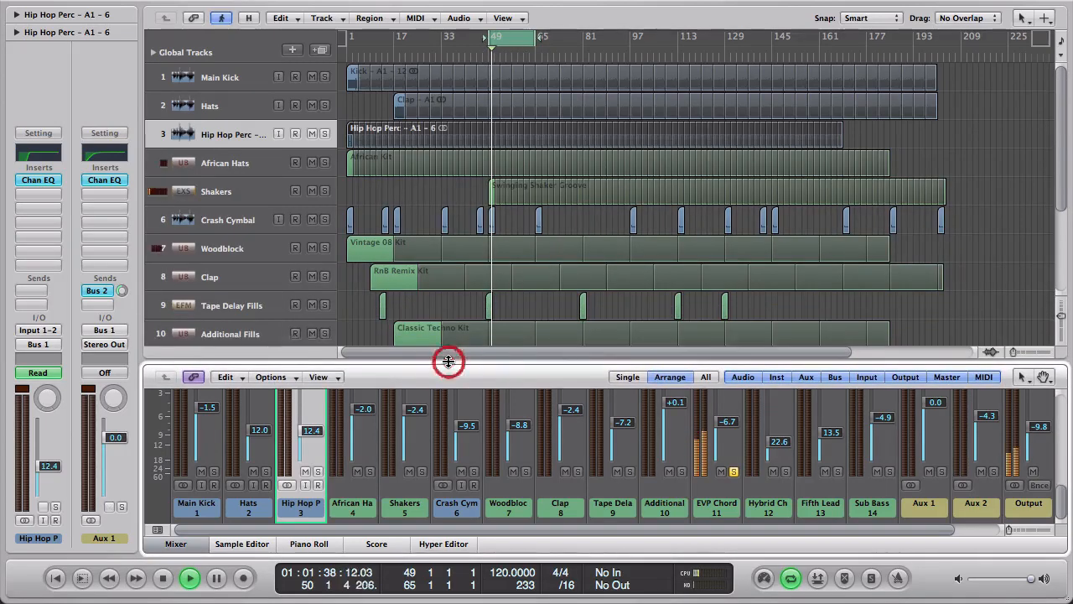
{"action": "scroll", "coordinate": [444, 246], "scroll_direction": "down", "scroll_amount": 5}
{"action": "left_click", "coordinate": [249, 215]}
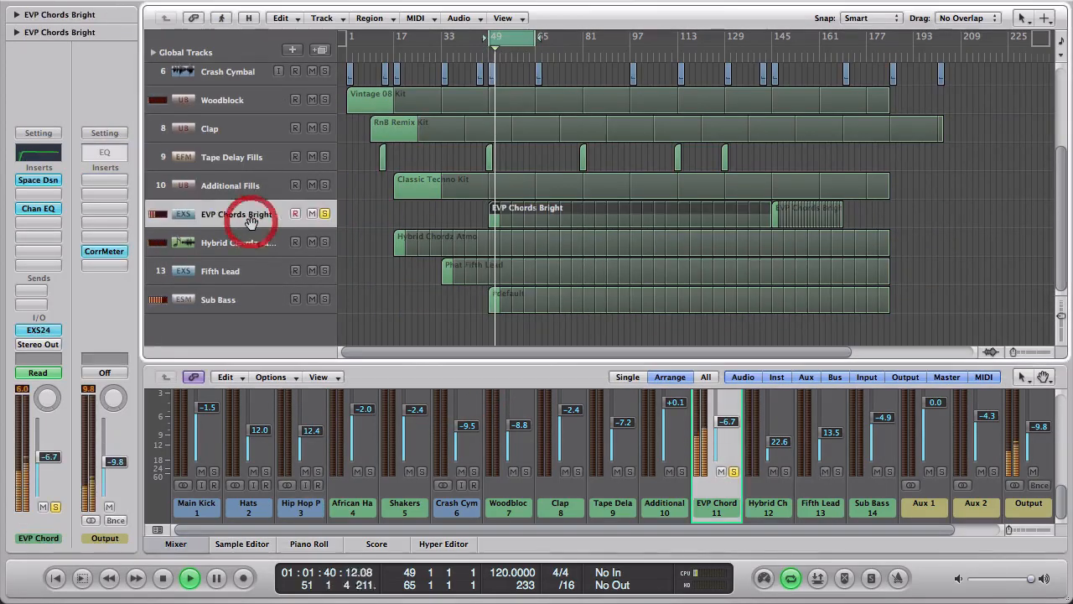
{"action": "key", "text": "a"}
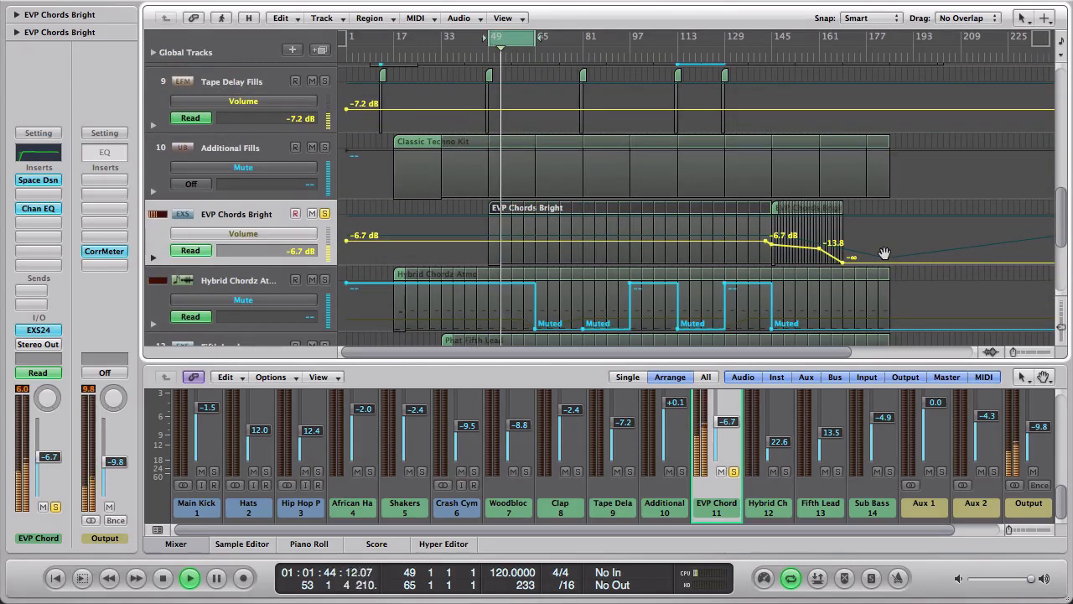
{"action": "key", "text": "a"}
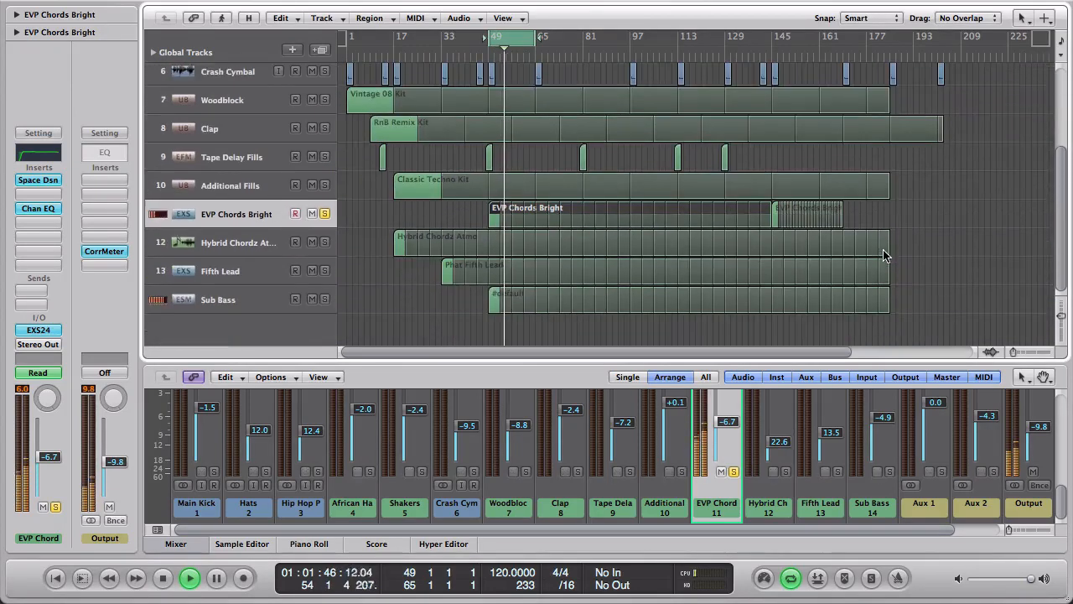
Step: Pan the EVP Chords channel slightly left to -7
{"action": "scroll", "coordinate": [759, 470], "scroll_direction": "up", "scroll_amount": 5}
{"action": "scroll", "coordinate": [759, 469], "scroll_direction": "down", "scroll_amount": 5}
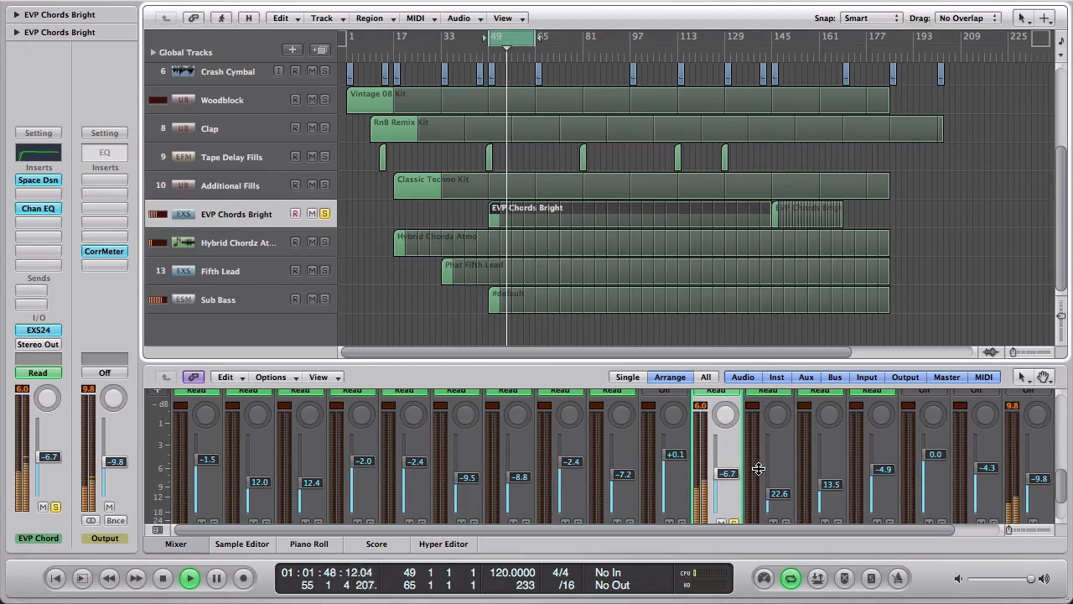
{"action": "left_click_drag", "start_coordinate": [728, 417], "coordinate": [729, 429]}
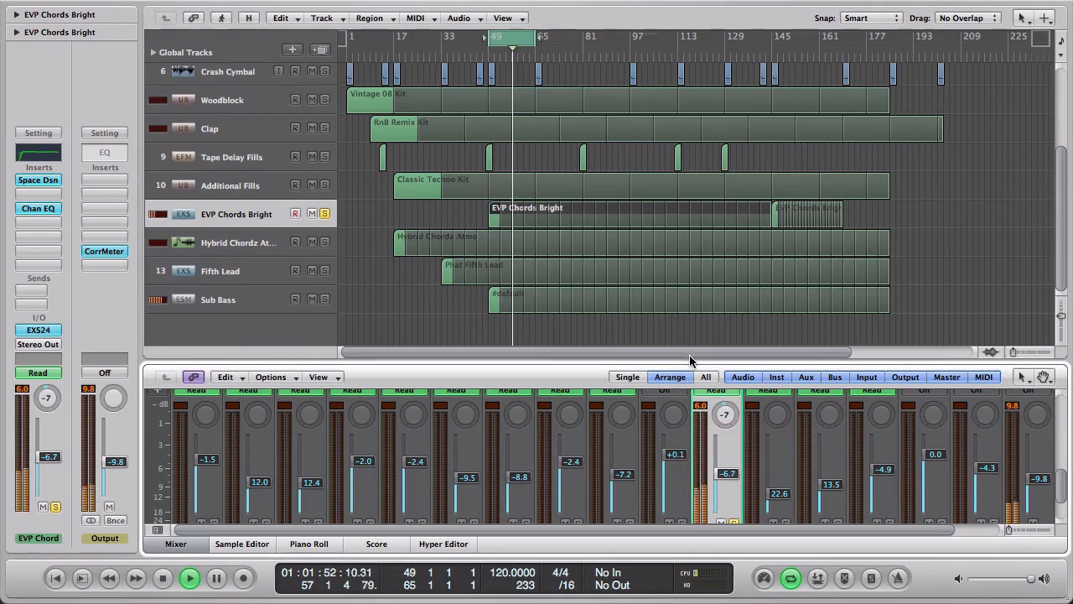
Step: Enlarge the mixer and compare the EVP Chords with their Space Designer reverb bypassed and active
{"action": "left_click_drag", "start_coordinate": [690, 363], "coordinate": [698, 208]}
{"action": "scroll", "coordinate": [738, 371], "scroll_direction": "up", "scroll_amount": 3}
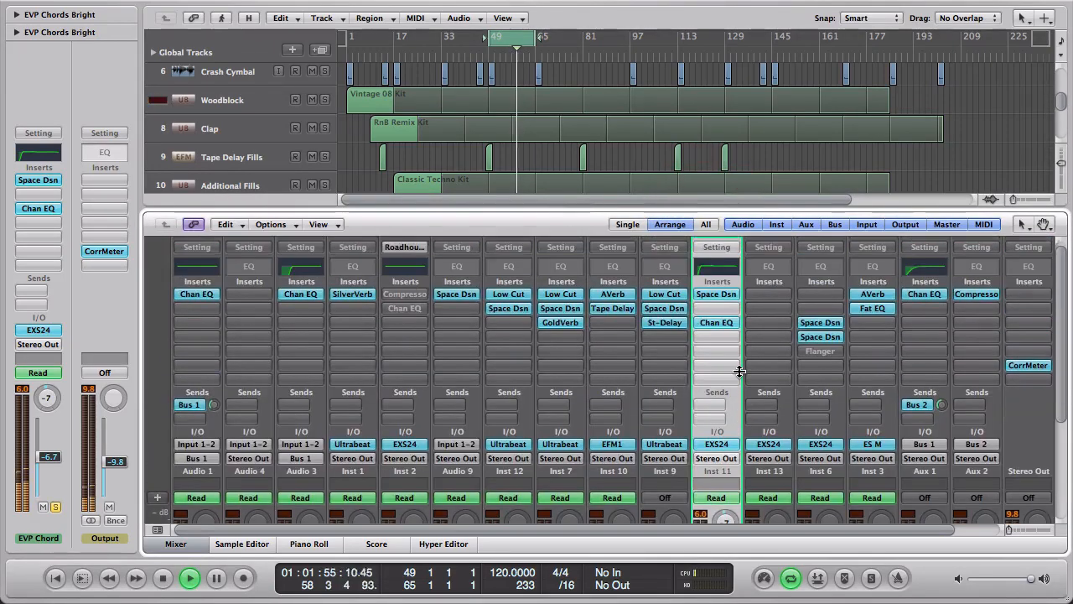
{"action": "left_click", "coordinate": [719, 294]}
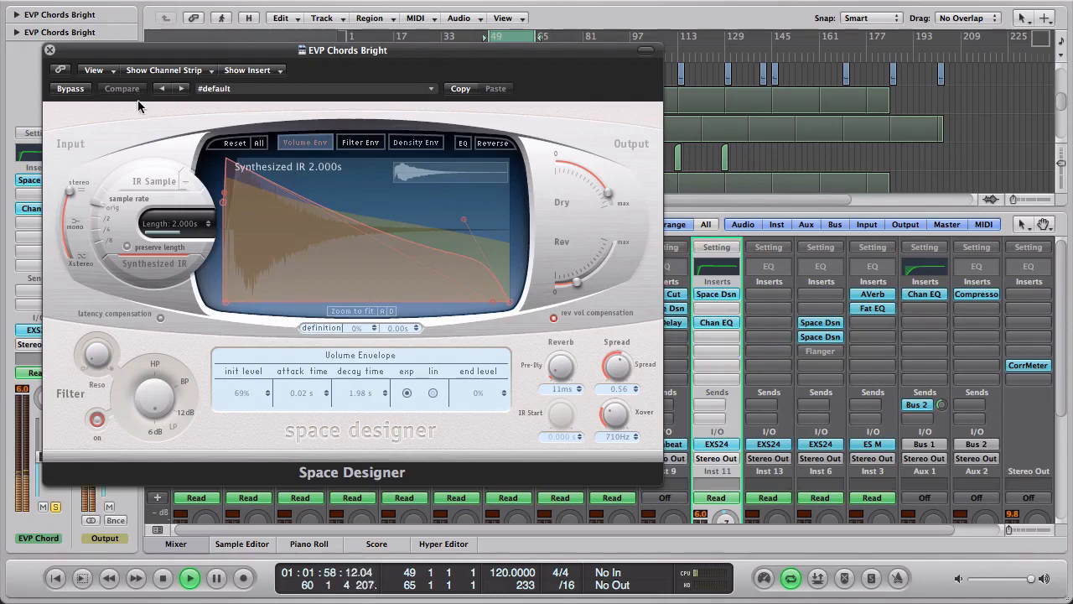
{"action": "left_click", "coordinate": [71, 90]}
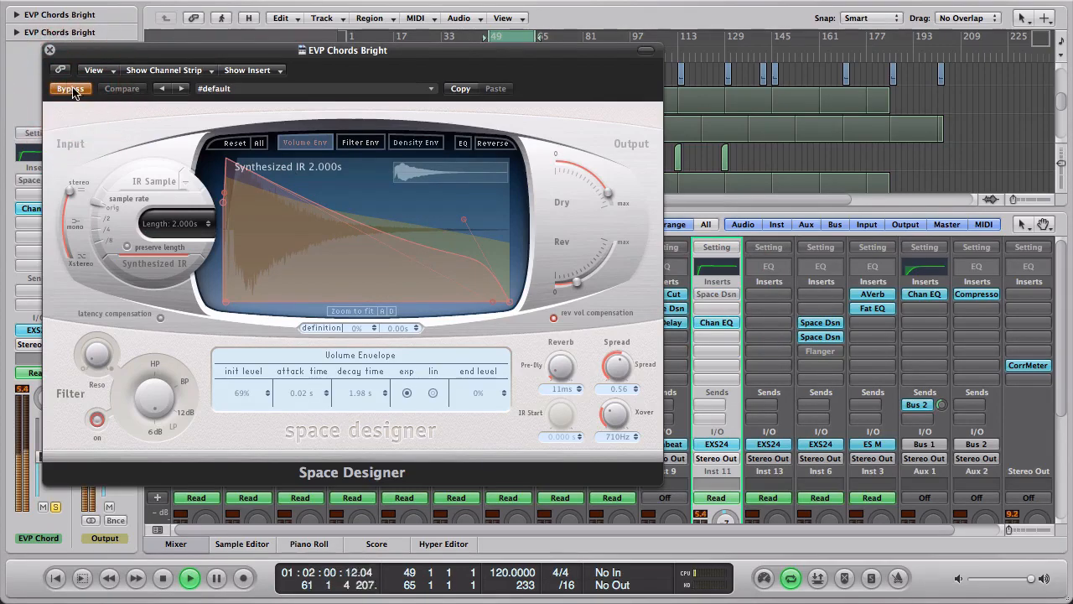
{"action": "left_click", "coordinate": [71, 90]}
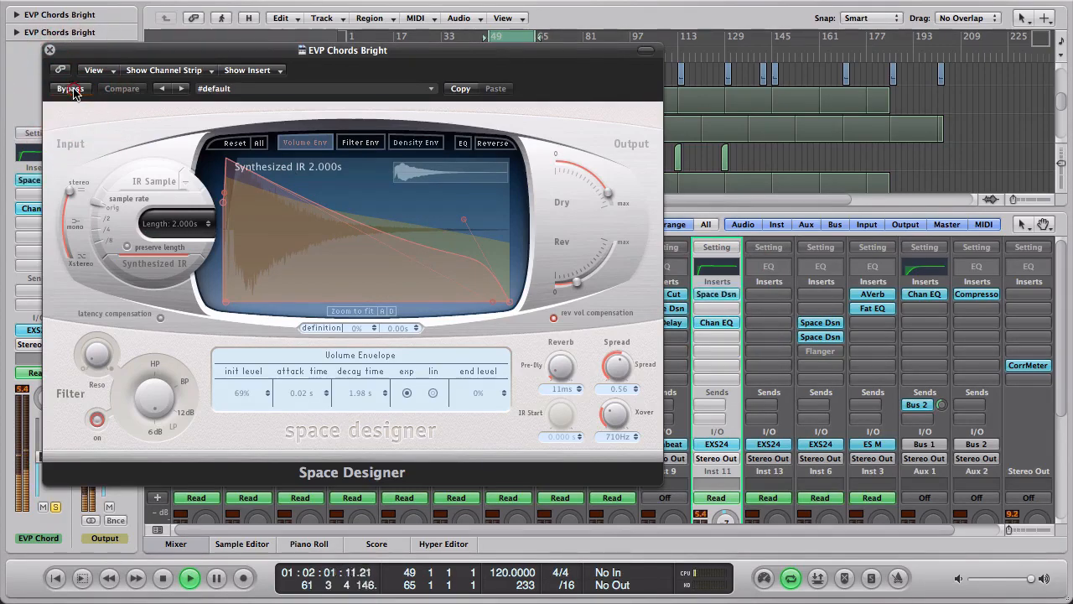
{"action": "left_click", "coordinate": [51, 52]}
Step: Un-solo the EVP Chords channel and set its fader to -6.6 dB during full-mix playback
{"action": "scroll", "coordinate": [754, 441], "scroll_direction": "down", "scroll_amount": 5}
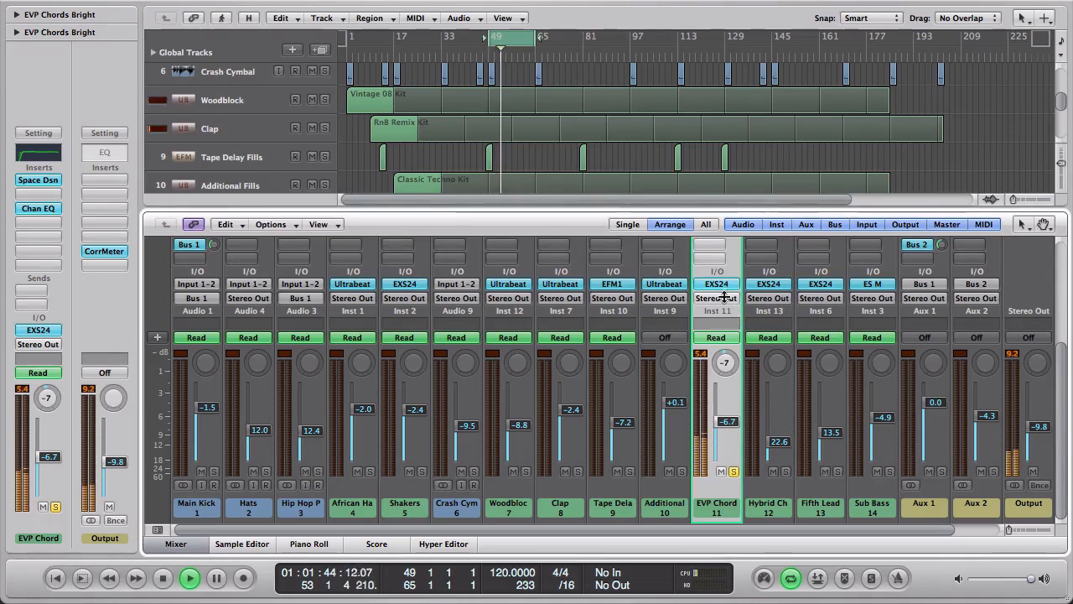
{"action": "scroll", "coordinate": [701, 434], "scroll_direction": "up", "scroll_amount": 3}
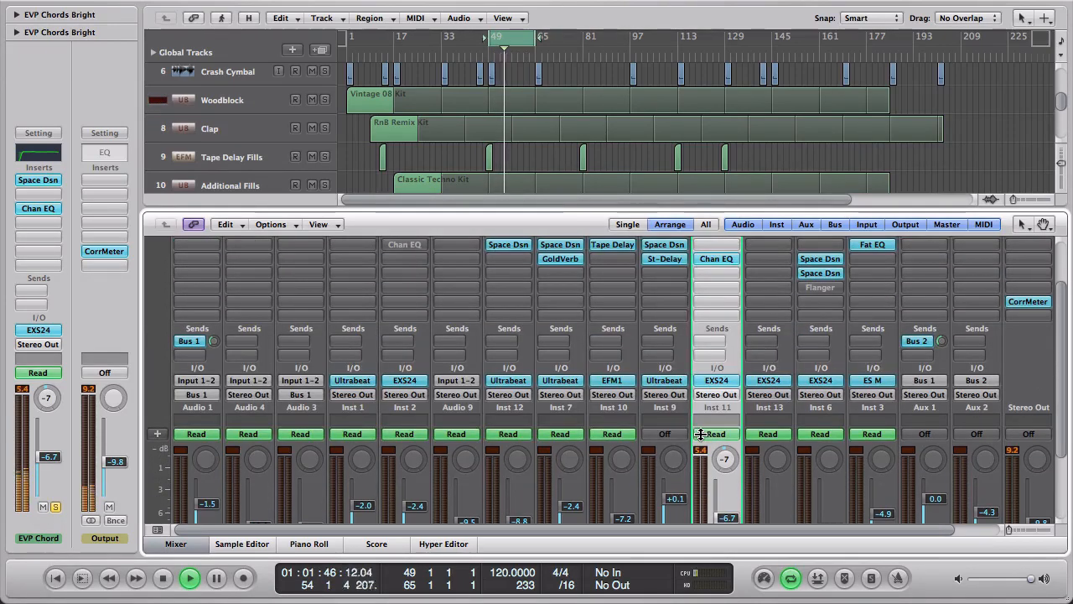
{"action": "scroll", "coordinate": [701, 433], "scroll_direction": "up", "scroll_amount": 2}
{"action": "scroll", "coordinate": [701, 433], "scroll_direction": "down", "scroll_amount": 3}
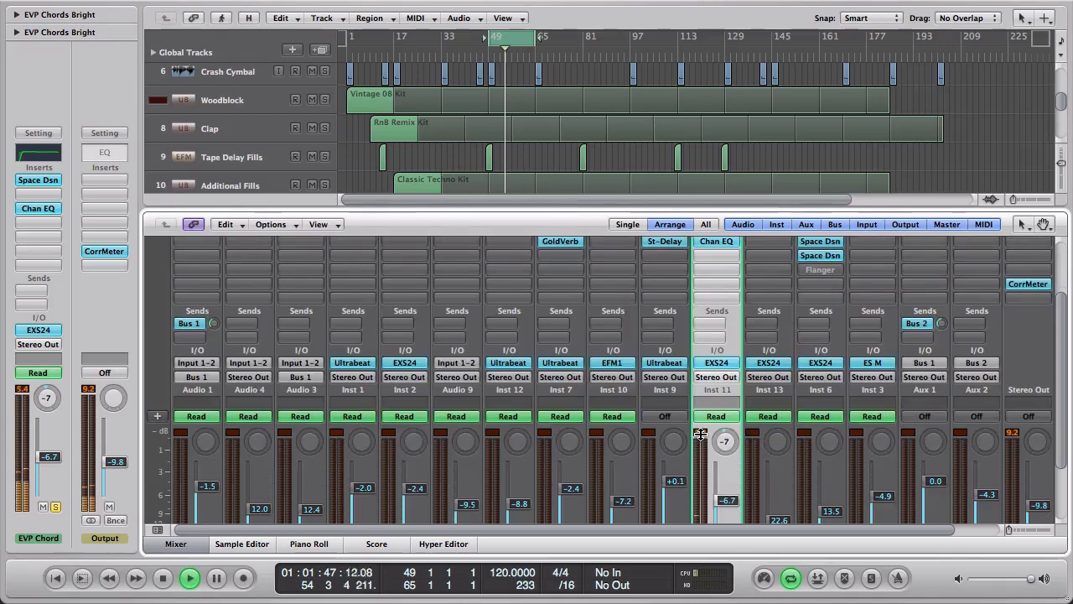
{"action": "scroll", "coordinate": [718, 489], "scroll_direction": "down", "scroll_amount": 2}
{"action": "left_click", "coordinate": [731, 472]}
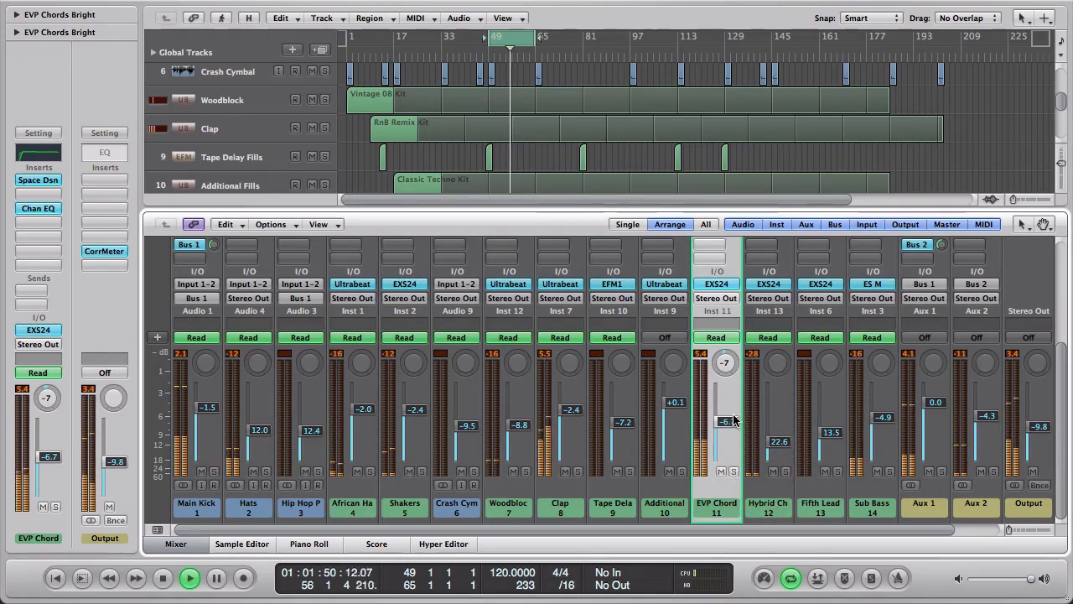
{"action": "left_click_drag", "start_coordinate": [734, 422], "coordinate": [733, 420]}
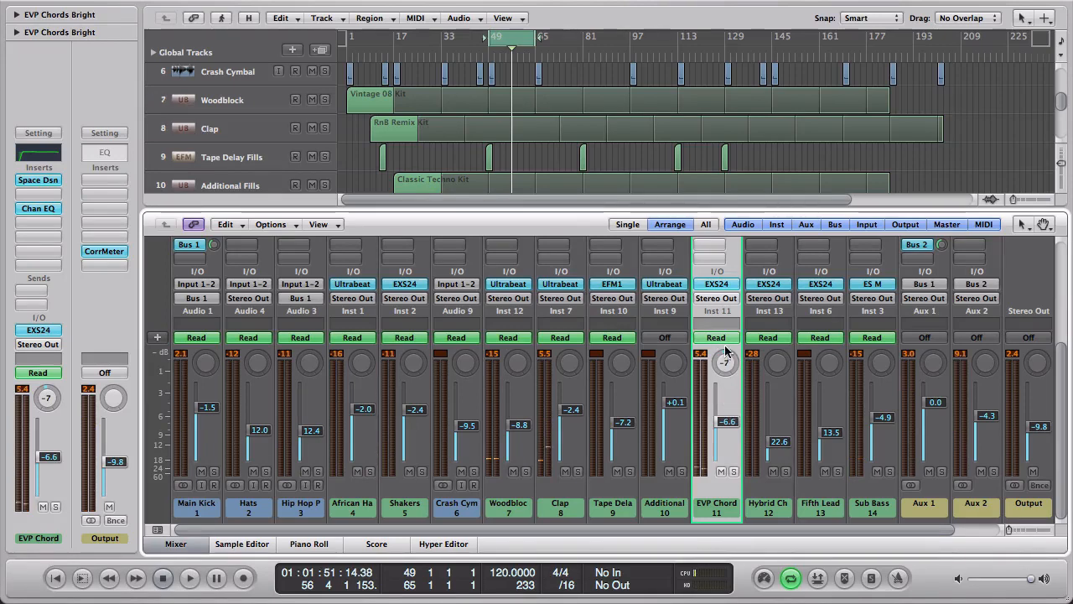
Step: Insert a stereo Gain plug-in directly below the Channel EQ on the EVP Chords channel
{"action": "scroll", "coordinate": [723, 335], "scroll_direction": "up", "scroll_amount": 5}
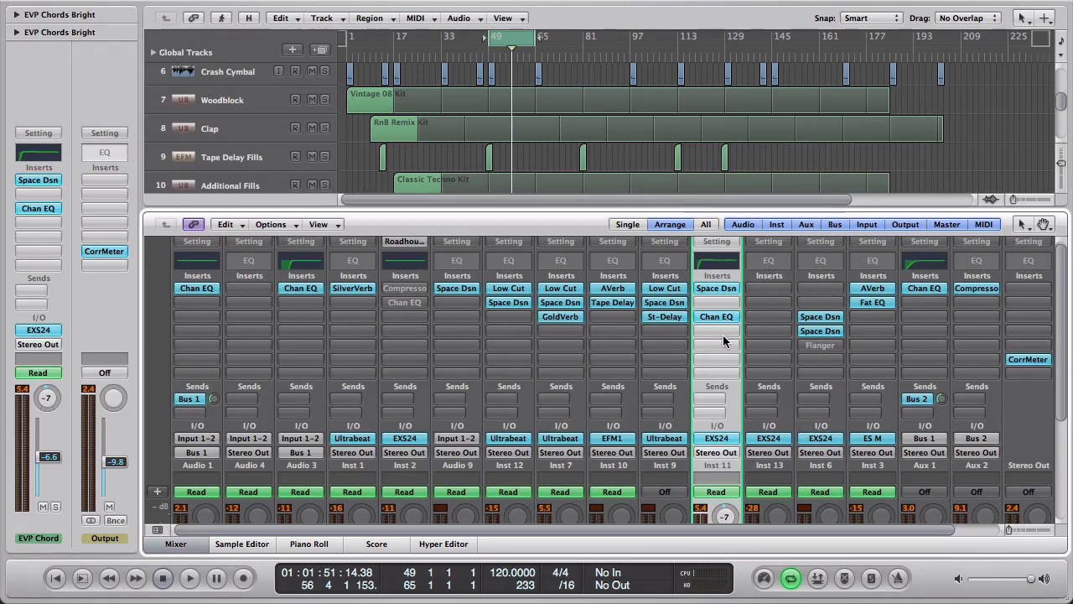
{"action": "left_click", "coordinate": [726, 330]}
{"action": "left_click_drag", "start_coordinate": [728, 331], "coordinate": [762, 484]}
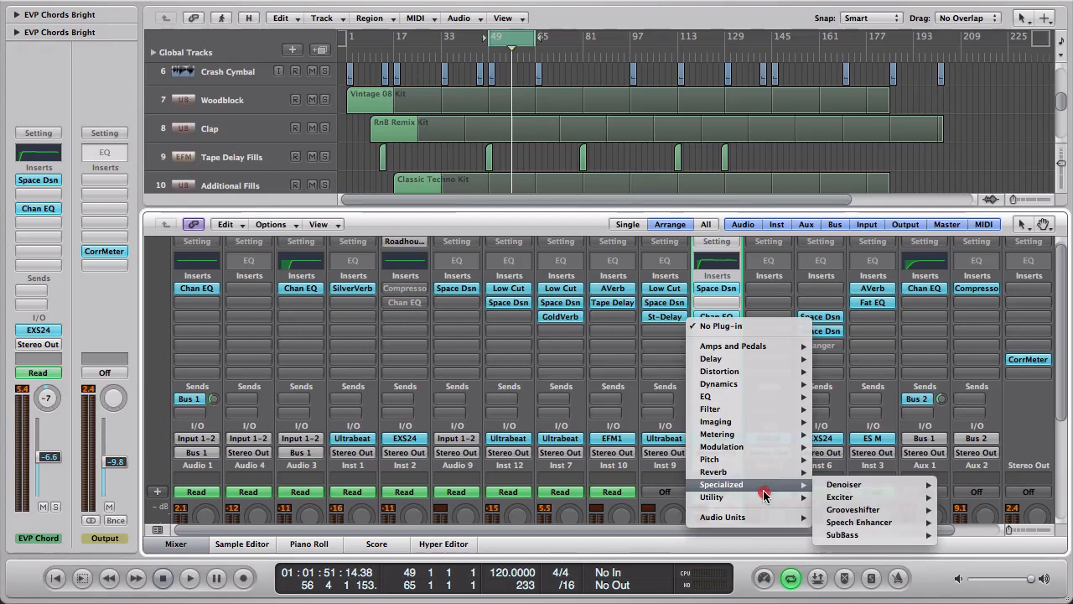
{"action": "mouse_move", "coordinate": [759, 497]}
{"action": "mouse_move", "coordinate": [872, 500]}
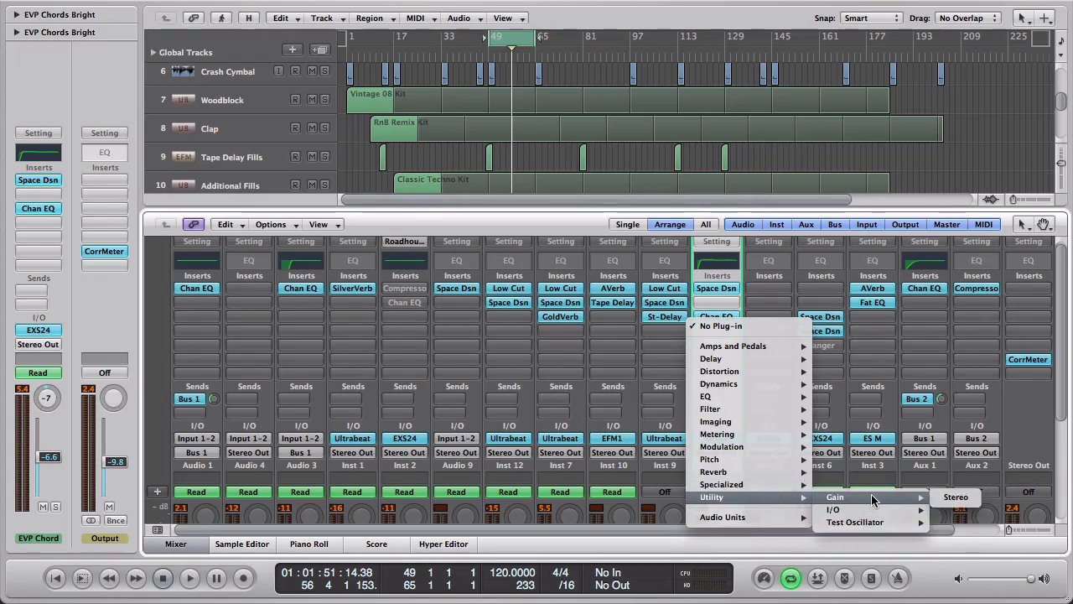
{"action": "left_click", "coordinate": [955, 497]}
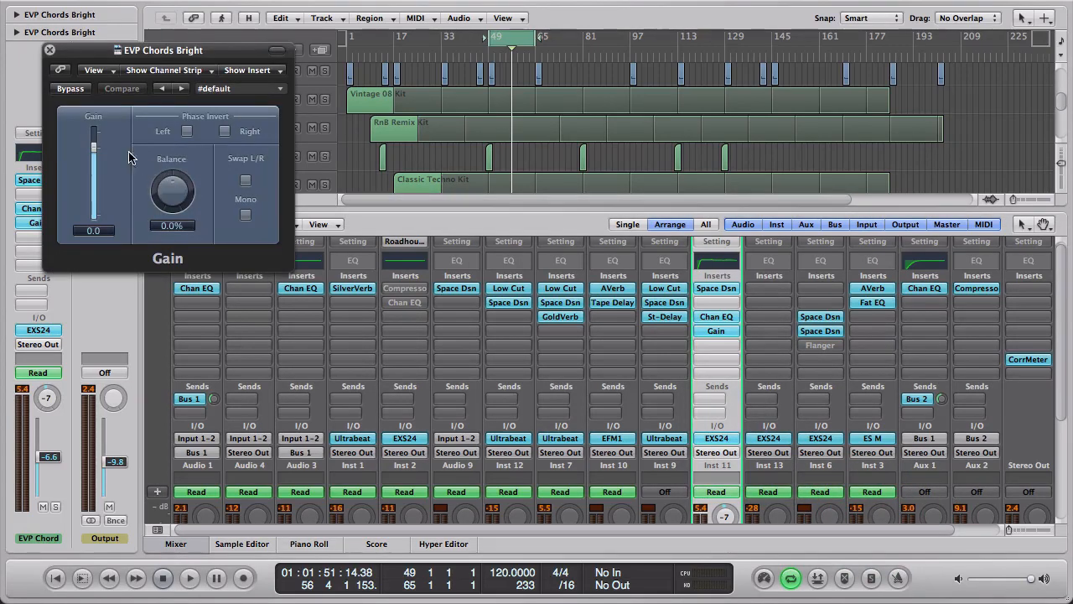
Step: Raise the EVP Chords Gain plug-in to +8.5 dB while playing the looped section, and stop playback
{"action": "left_click_drag", "start_coordinate": [94, 147], "coordinate": [96, 149]}
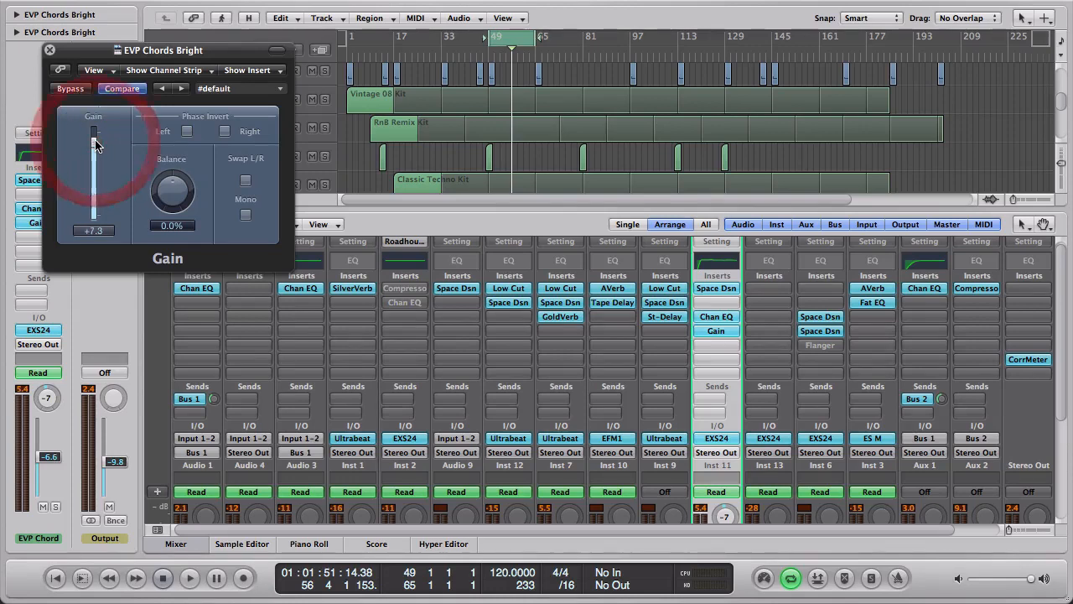
{"action": "key", "text": "space"}
{"action": "left_click", "coordinate": [96, 145]}
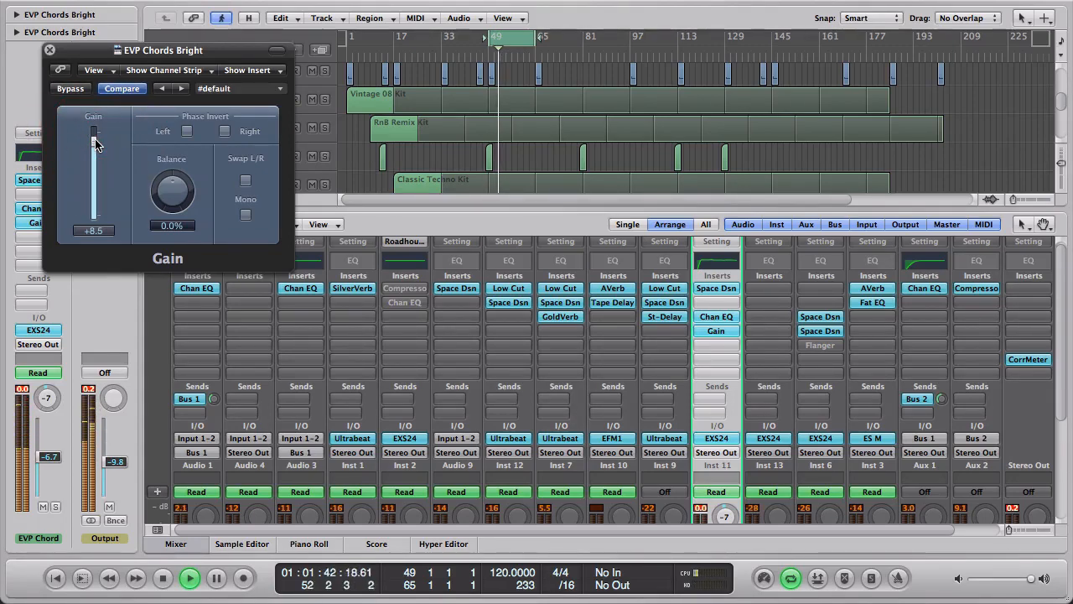
{"action": "scroll", "coordinate": [983, 436], "scroll_direction": "down", "scroll_amount": 5}
{"action": "key", "text": "space"}
Step: Clear the mixer's peak level readouts and set the Output channel fader to 0.0 dB
{"action": "scroll", "coordinate": [982, 436], "scroll_direction": "up", "scroll_amount": 5}
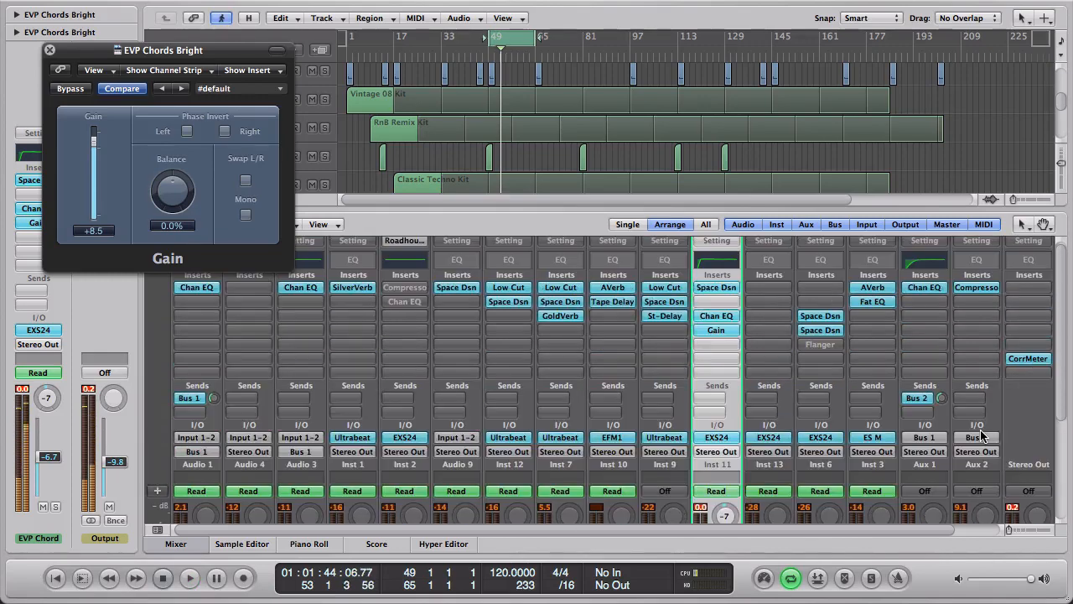
{"action": "left_click", "coordinate": [1012, 508]}
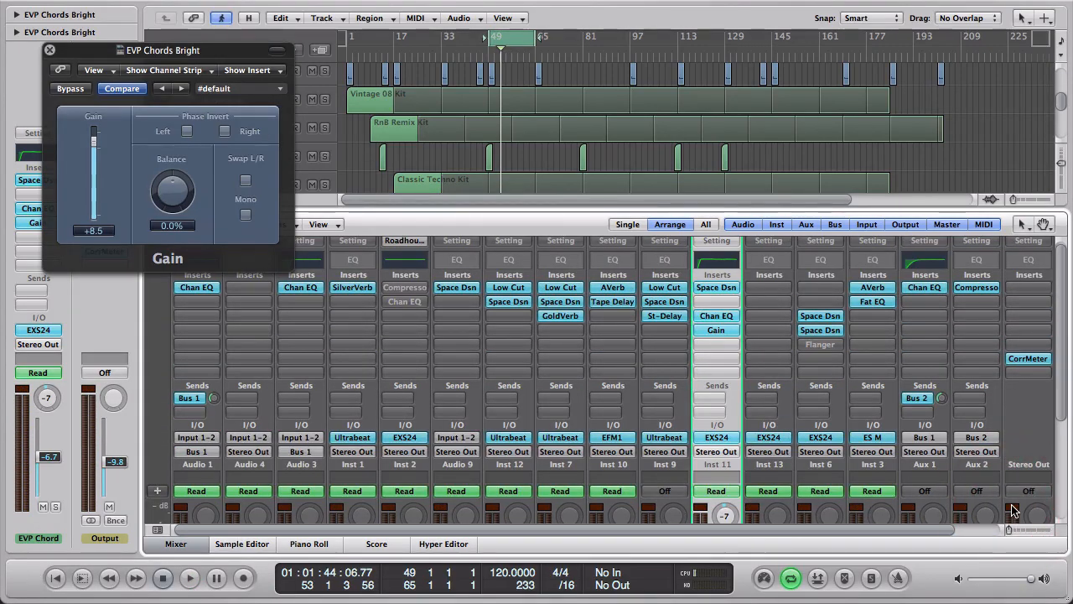
{"action": "scroll", "coordinate": [811, 403], "scroll_direction": "down", "scroll_amount": 5}
{"action": "scroll", "coordinate": [810, 403], "scroll_direction": "right", "scroll_amount": 2}
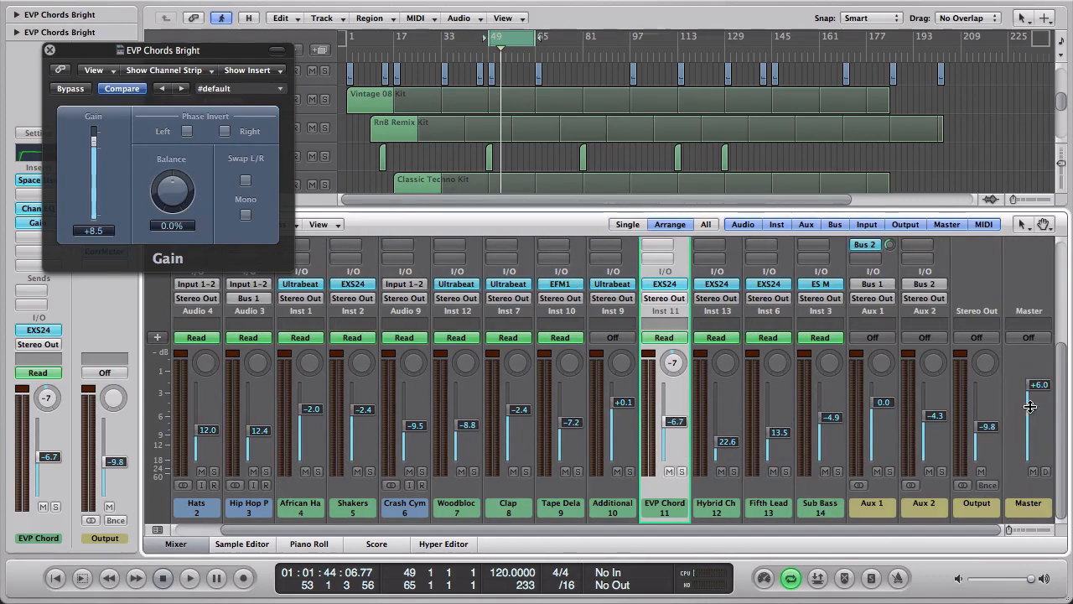
{"action": "left_click_drag", "start_coordinate": [987, 426], "coordinate": [996, 370]}
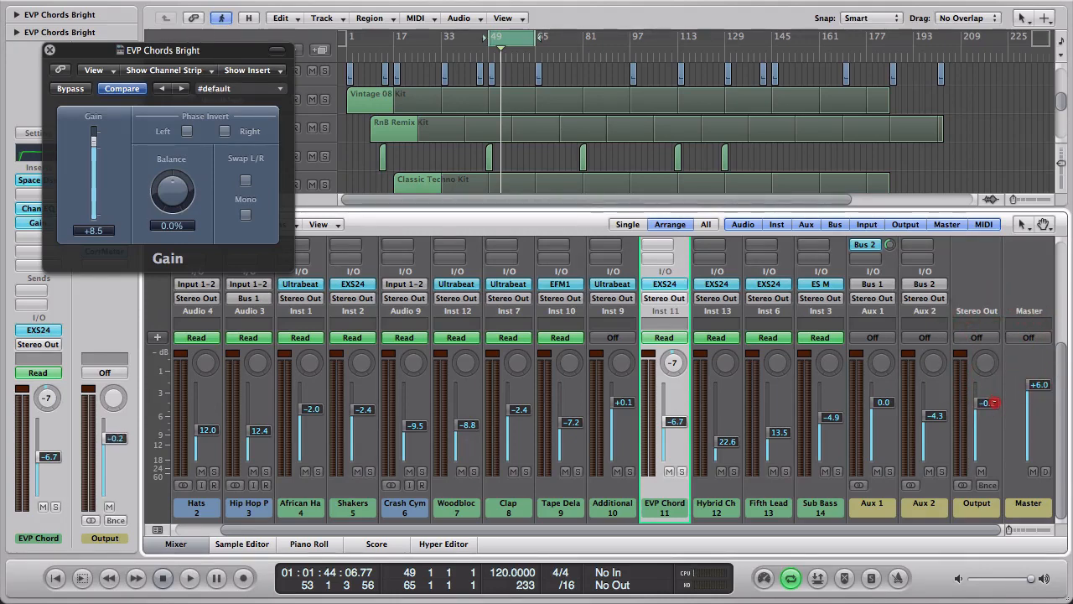
{"action": "left_click", "coordinate": [994, 401]}
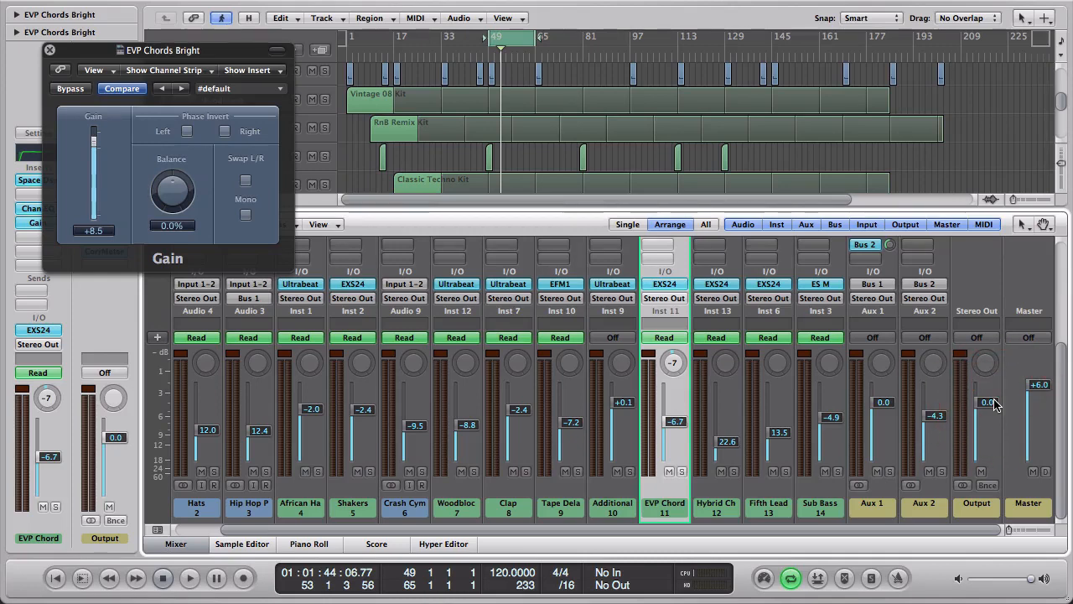
Step: Set the Master channel fader to 0.0 dB
{"action": "left_click", "coordinate": [1043, 379]}
{"action": "mouse_move", "coordinate": [1045, 397]}
{"action": "left_mouse_down"}
{"action": "mouse_move", "coordinate": [1044, 435]}
{"action": "mouse_move", "coordinate": [1044, 407]}
{"action": "left_mouse_up"}
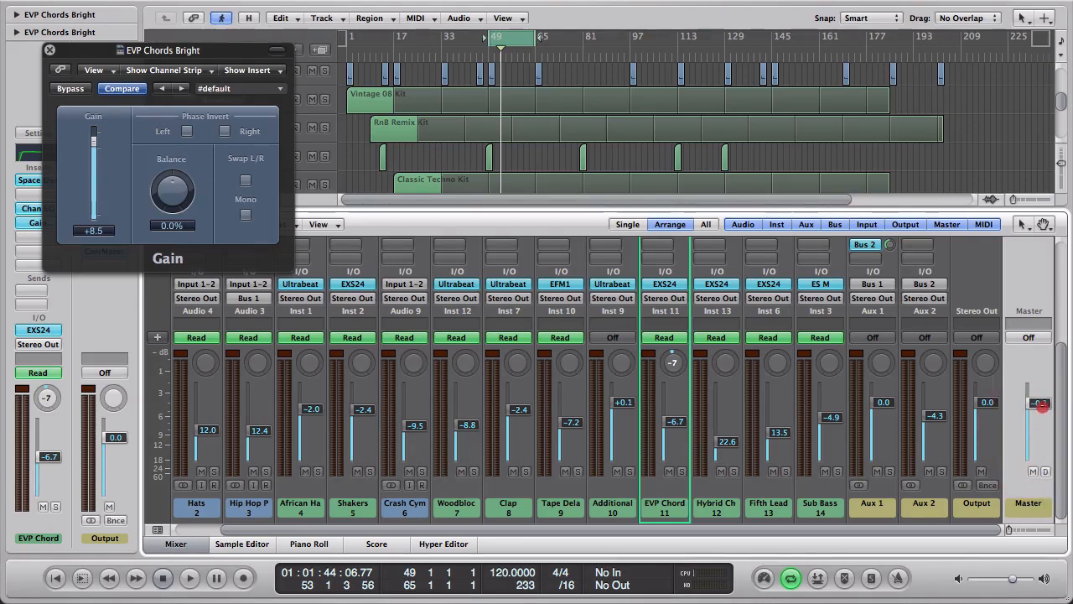
{"action": "left_click", "coordinate": [989, 405]}
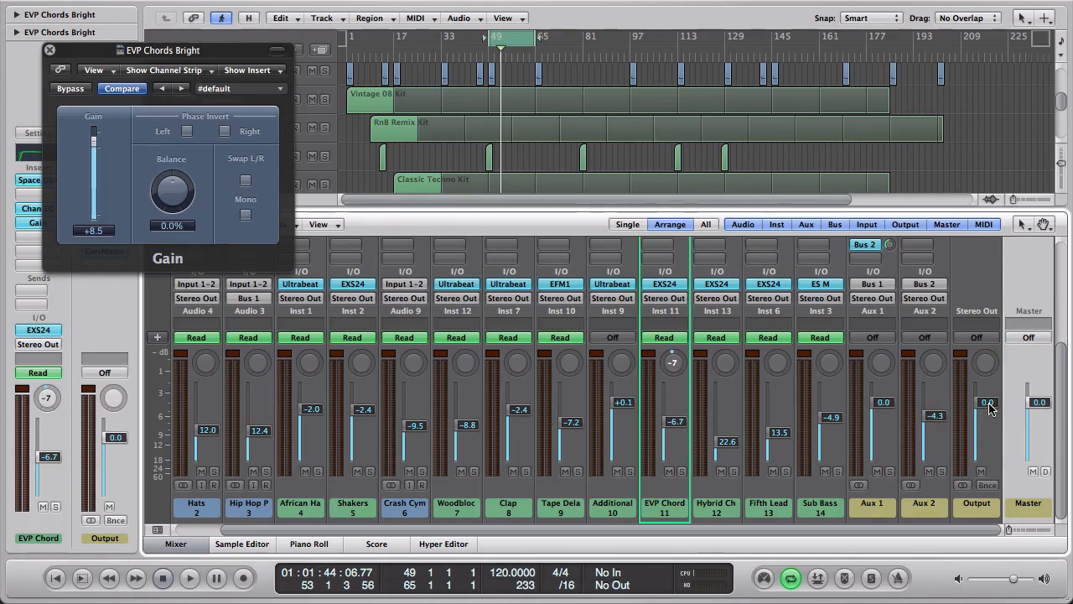
Step: Insert a stereo Gain plug-in in the first insert slot of the Output channel
{"action": "scroll", "coordinate": [989, 405], "scroll_direction": "up", "scroll_amount": 3}
{"action": "left_click", "coordinate": [989, 250]}
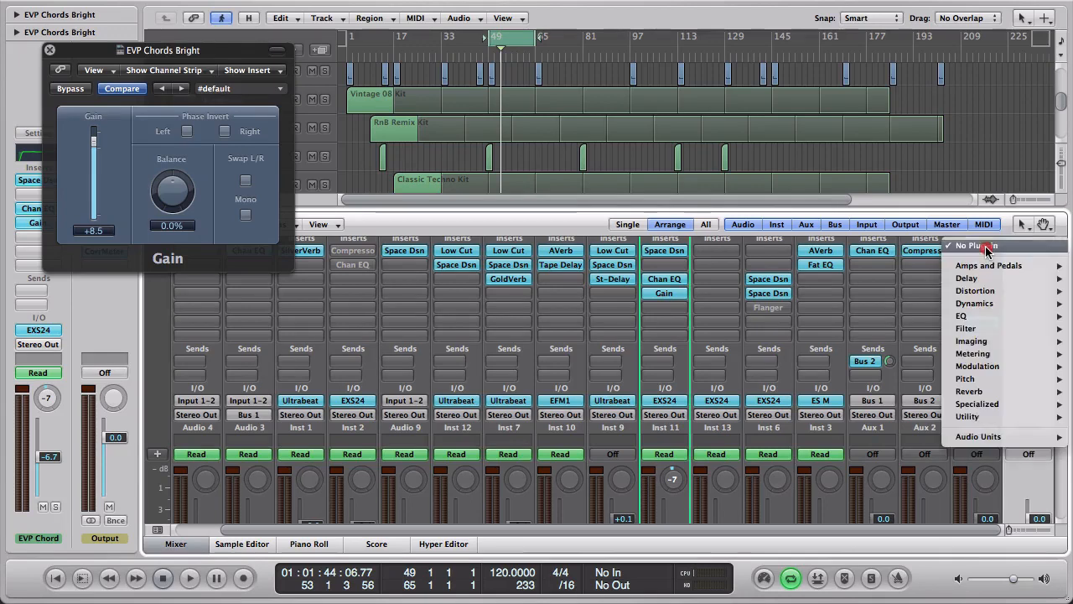
{"action": "mouse_move", "coordinate": [990, 417]}
{"action": "mouse_move", "coordinate": [851, 417]}
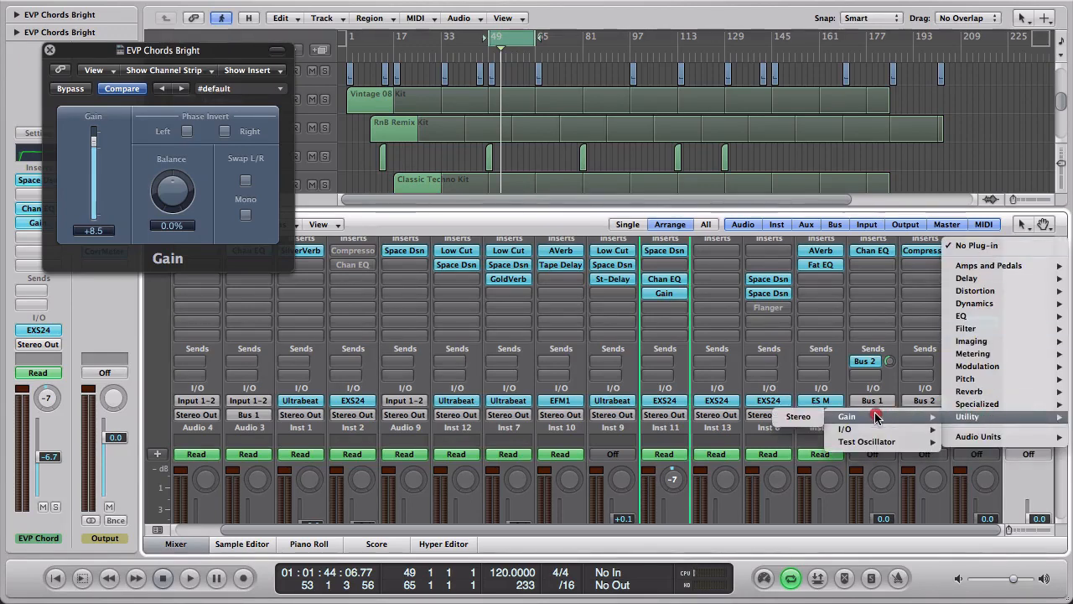
{"action": "left_click", "coordinate": [799, 418]}
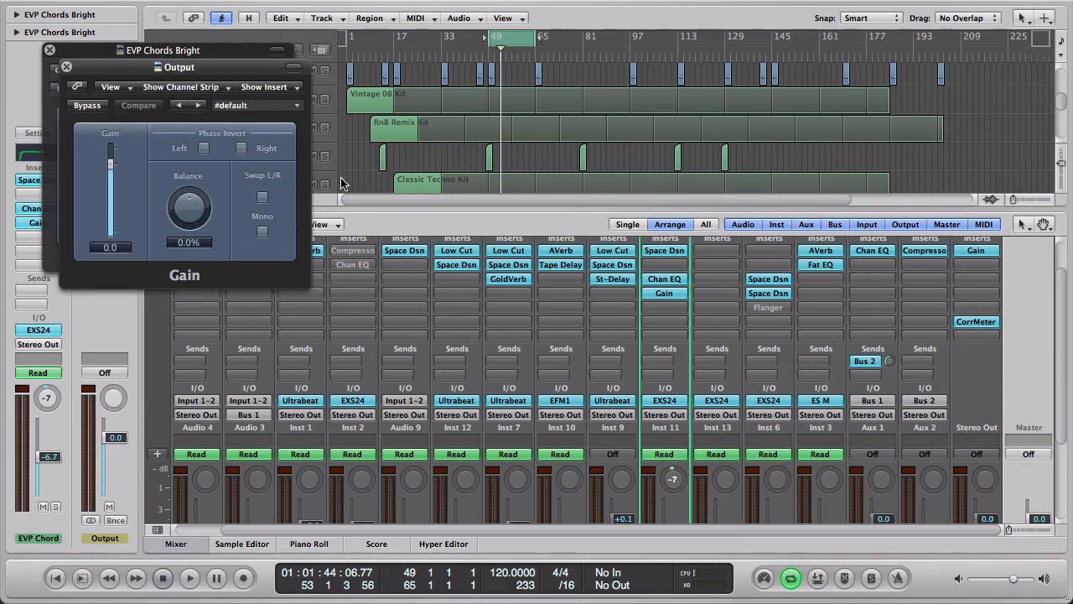
Step: Lower the Output channel's Gain plug-in to -17.0 dB and close the EVP Chords Gain window
{"action": "left_click_drag", "start_coordinate": [110, 163], "coordinate": [112, 176]}
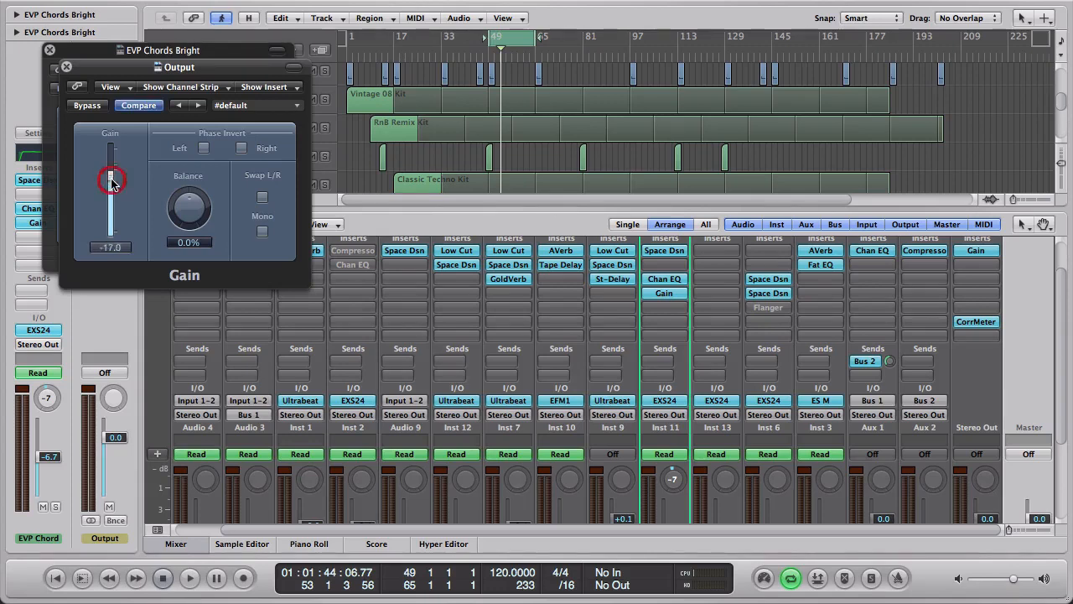
{"action": "left_click", "coordinate": [50, 53]}
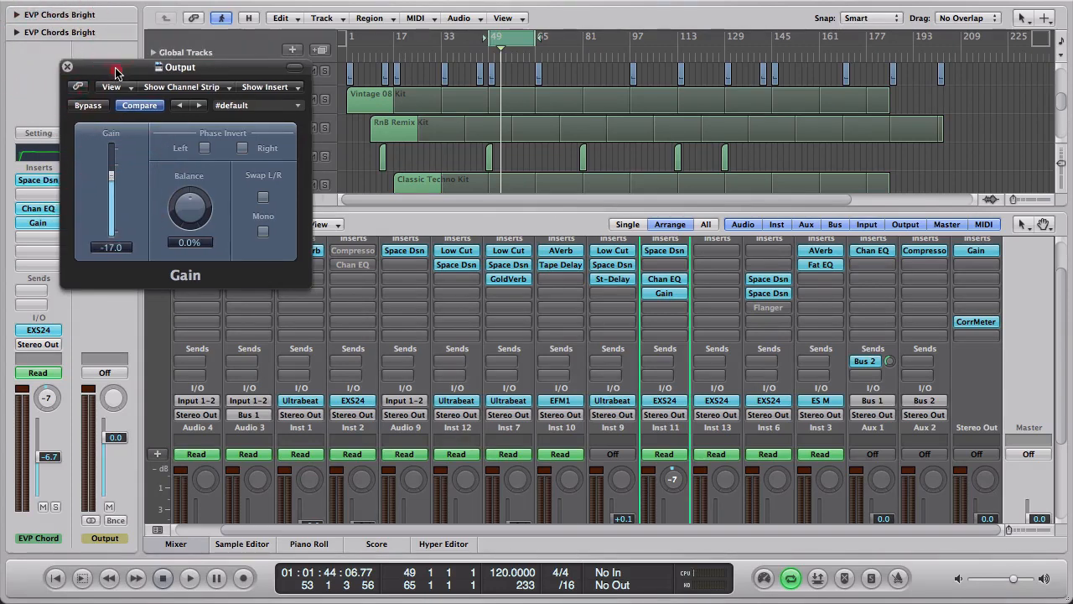
{"action": "left_click_drag", "start_coordinate": [118, 67], "coordinate": [206, 65]}
Step: Play the looped section, set the Output channel's Gain plug-in to -6.1 dB, and stop playback
{"action": "key", "text": "space"}
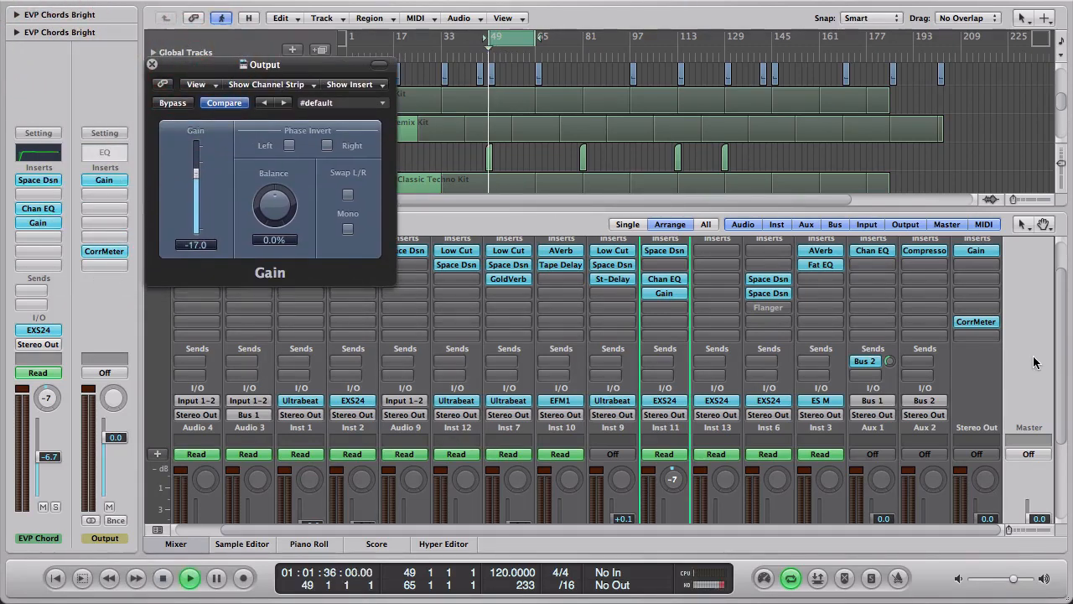
{"action": "scroll", "coordinate": [609, 369], "scroll_direction": "down", "scroll_amount": 3}
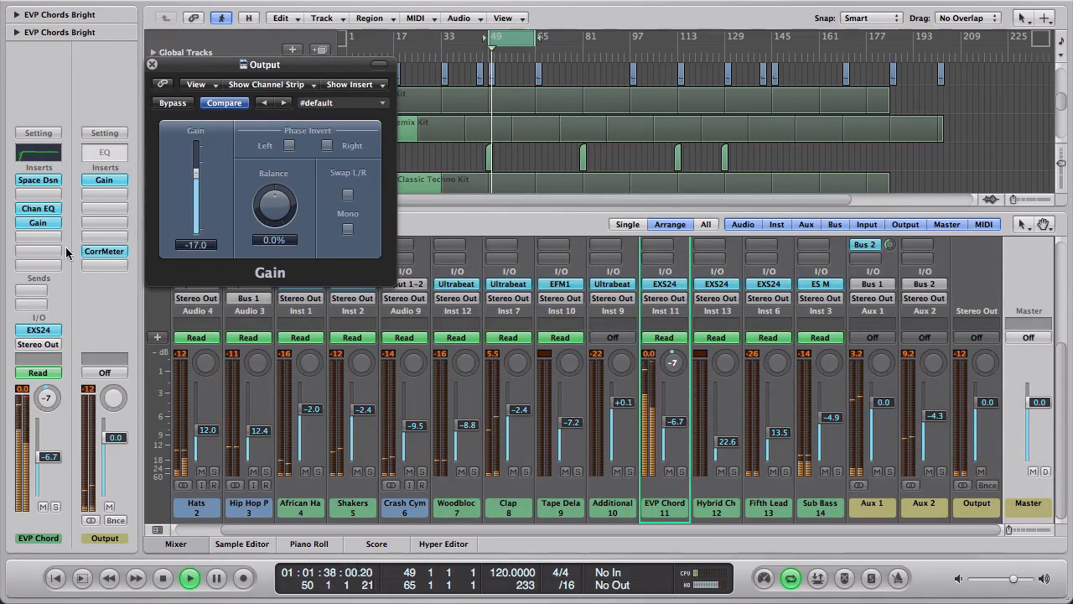
{"action": "left_click_drag", "start_coordinate": [197, 176], "coordinate": [196, 165]}
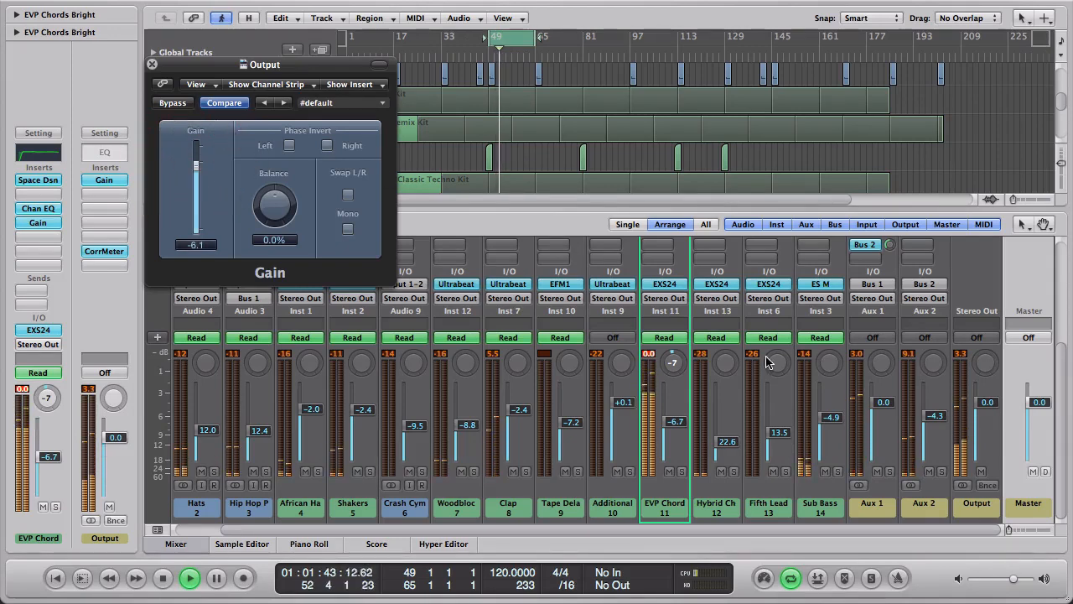
{"action": "left_click", "coordinate": [964, 357]}
{"action": "key", "text": "space"}
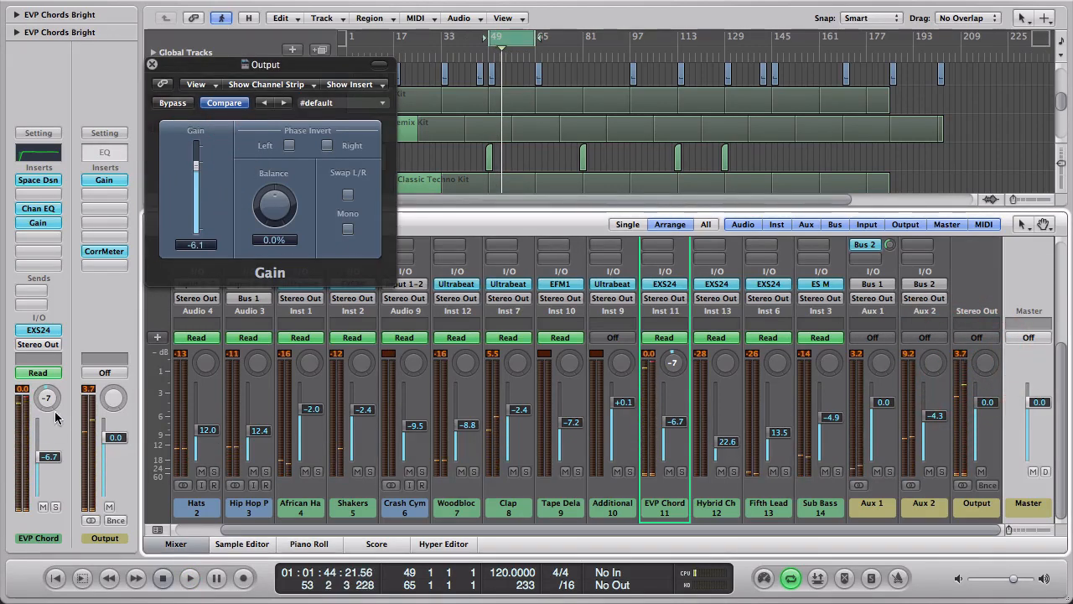
Step: Insert a stereo Adaptive Limiter directly above the correlation meter on the Output channel
{"action": "scroll", "coordinate": [651, 452], "scroll_direction": "left", "scroll_amount": 1}
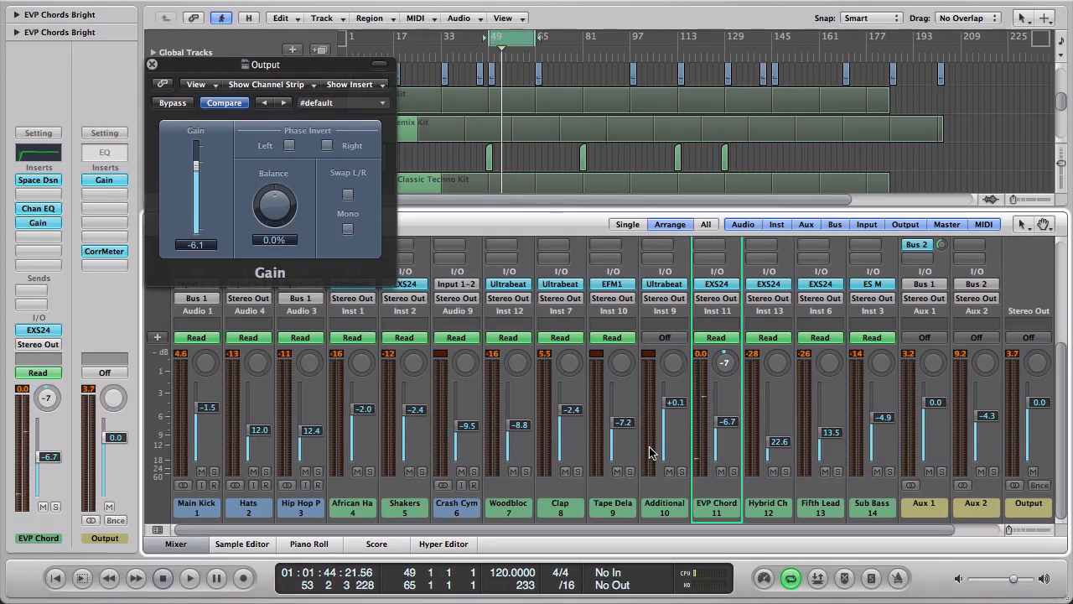
{"action": "scroll", "coordinate": [838, 473], "scroll_direction": "right", "scroll_amount": 1}
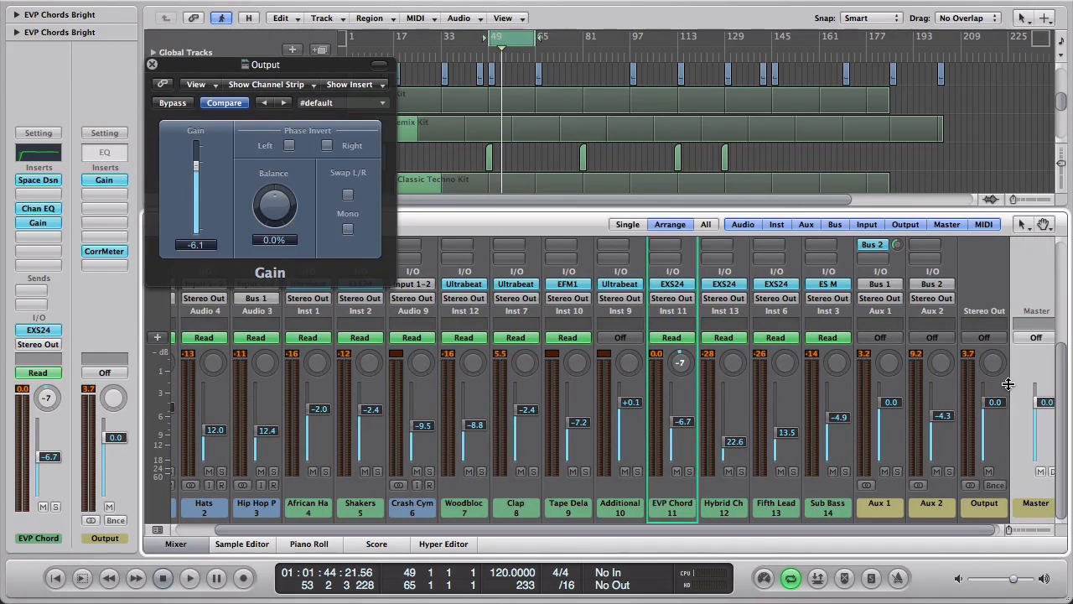
{"action": "scroll", "coordinate": [1008, 384], "scroll_direction": "up", "scroll_amount": 4}
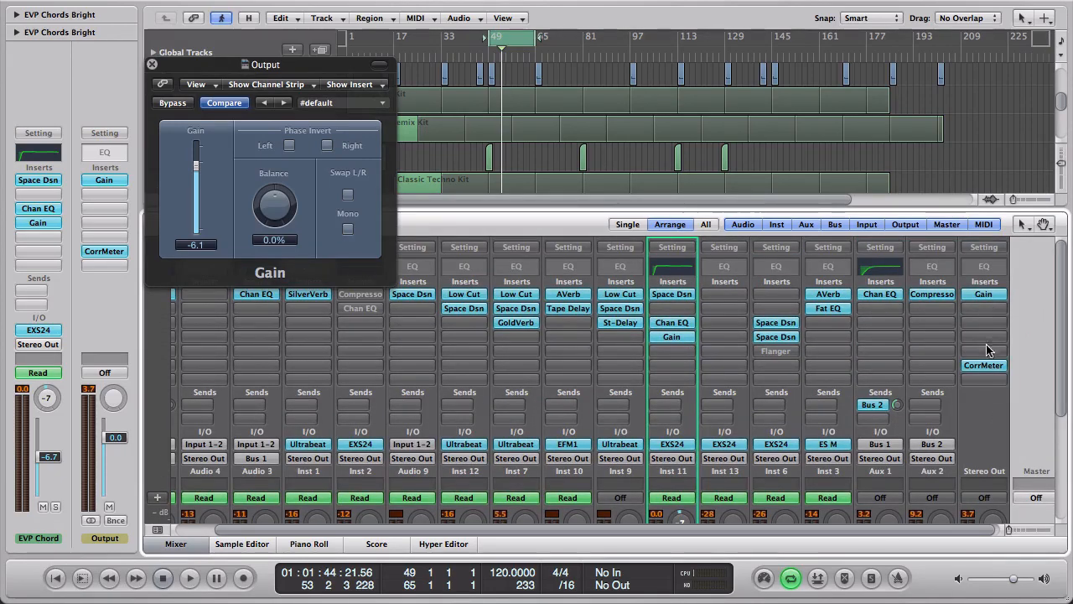
{"action": "left_click", "coordinate": [987, 351]}
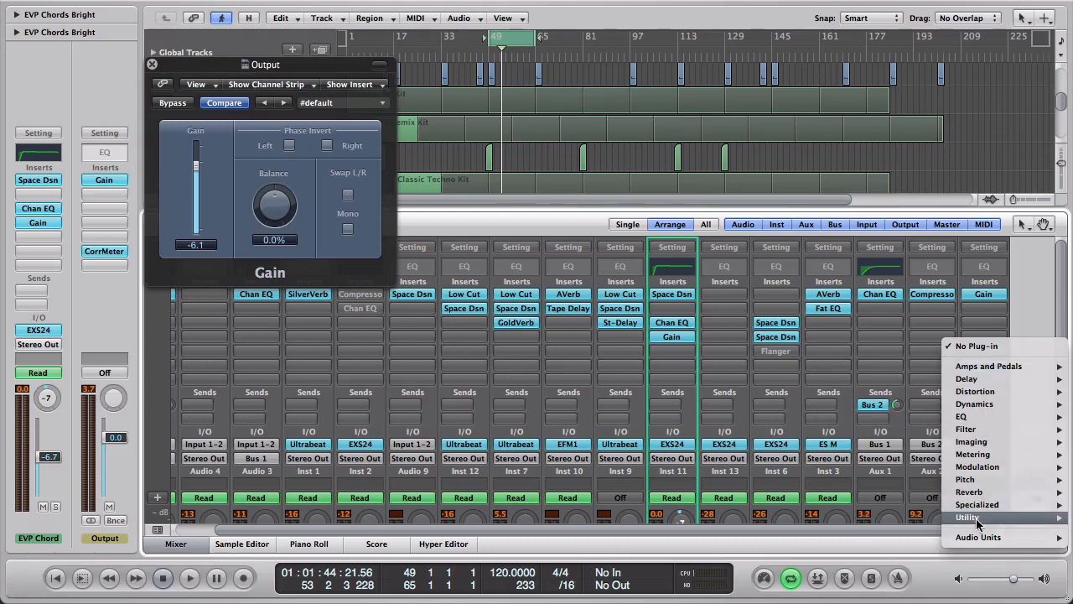
{"action": "mouse_move", "coordinate": [976, 523]}
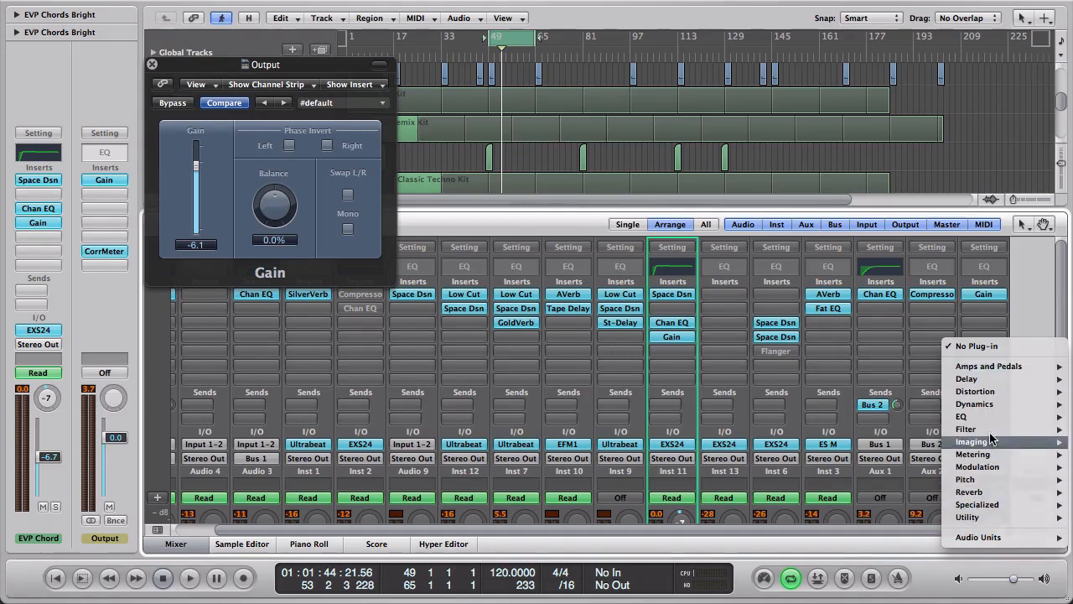
{"action": "mouse_move", "coordinate": [973, 404]}
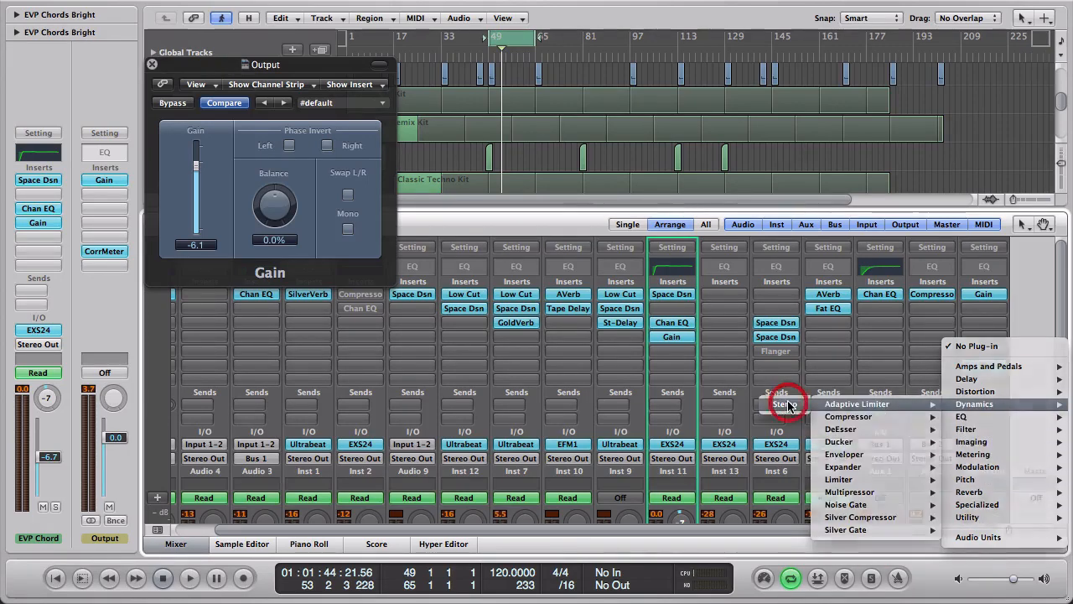
{"action": "left_click", "coordinate": [791, 408]}
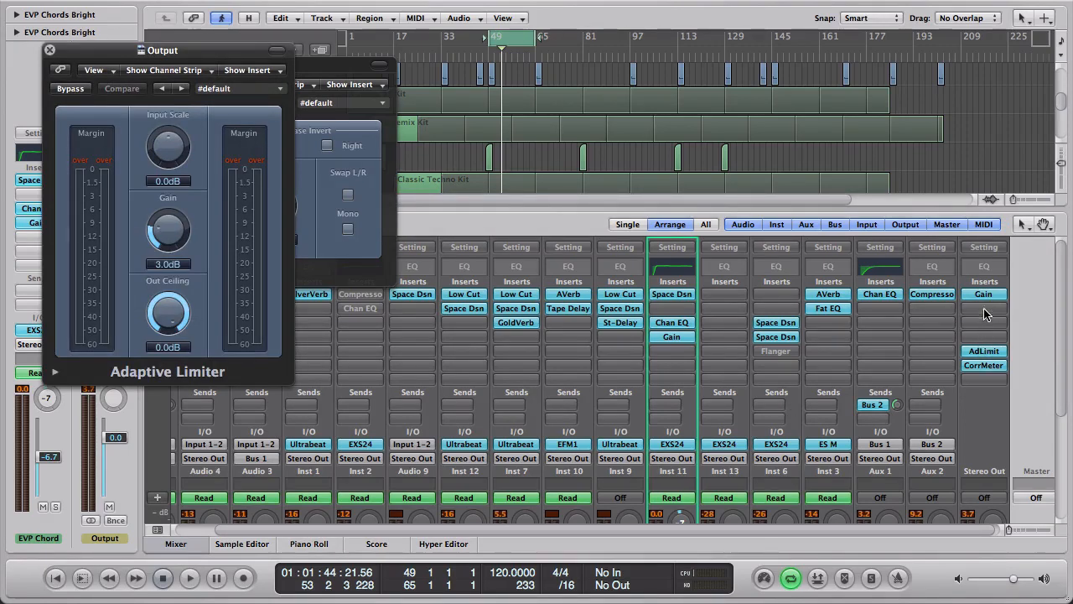
Step: Insert a stereo Compressor below the Gain plug-in on the Output channel and place its window beside the Adaptive Limiter
{"action": "left_click", "coordinate": [984, 309]}
{"action": "mouse_move", "coordinate": [992, 361]}
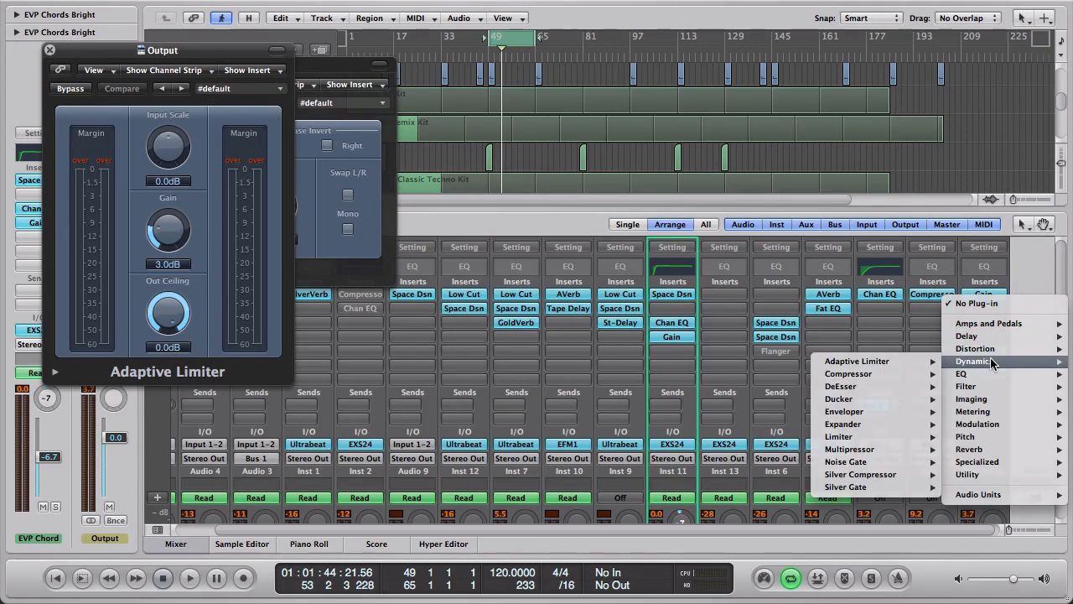
{"action": "mouse_move", "coordinate": [890, 375]}
{"action": "left_click", "coordinate": [788, 380]}
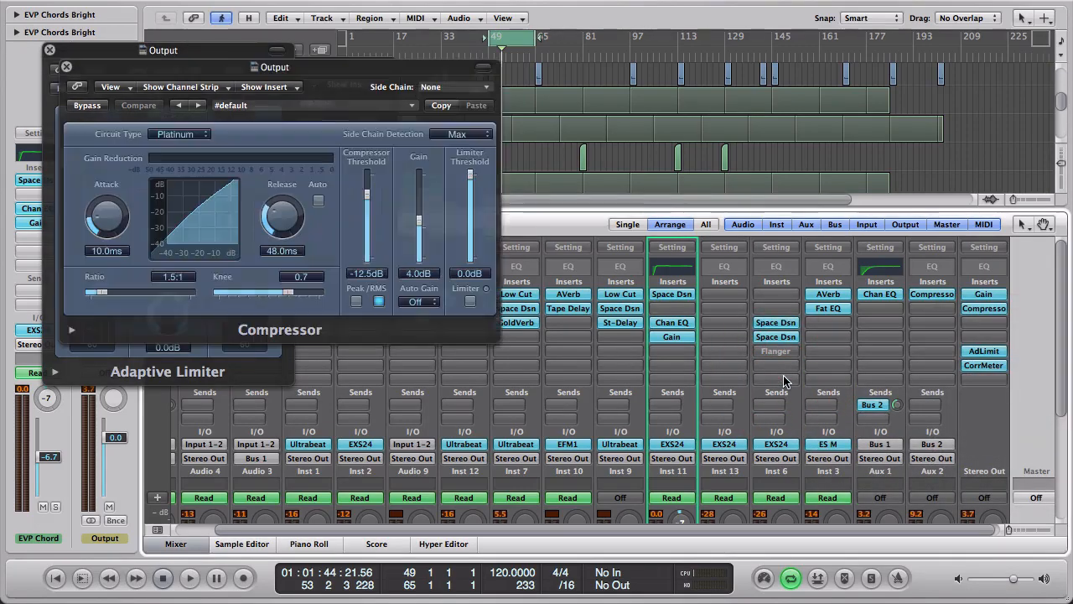
{"action": "left_click", "coordinate": [398, 75]}
{"action": "left_click_drag", "start_coordinate": [397, 75], "coordinate": [674, 61]}
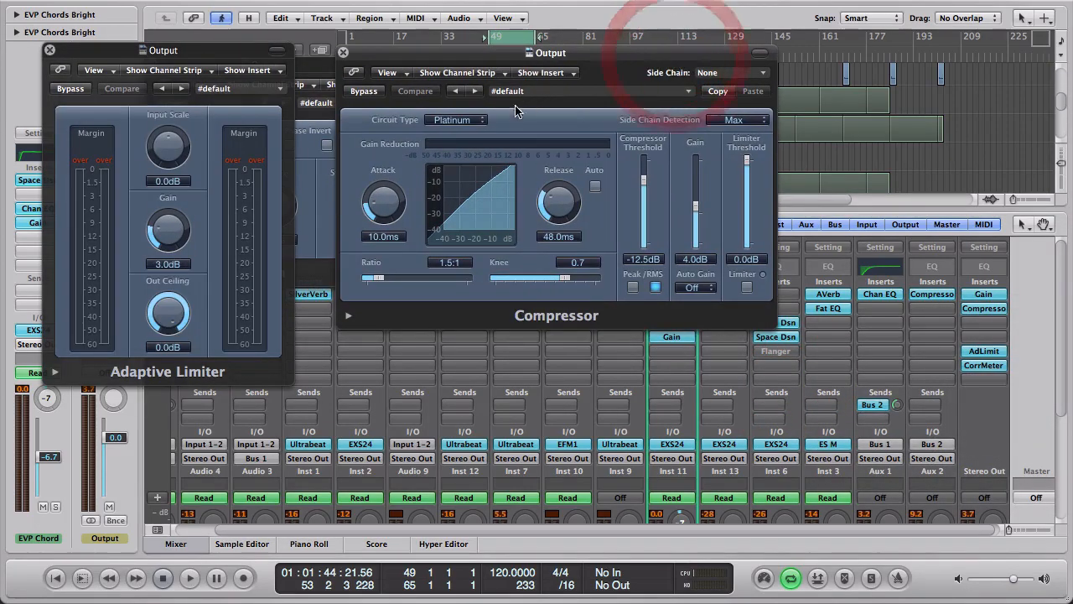
Step: Set the Output Compressor to the VCA circuit type with 20 ms attack, 100 ms release and a 1.8:1 ratio
{"action": "left_click", "coordinate": [457, 120]}
{"action": "left_click", "coordinate": [457, 156]}
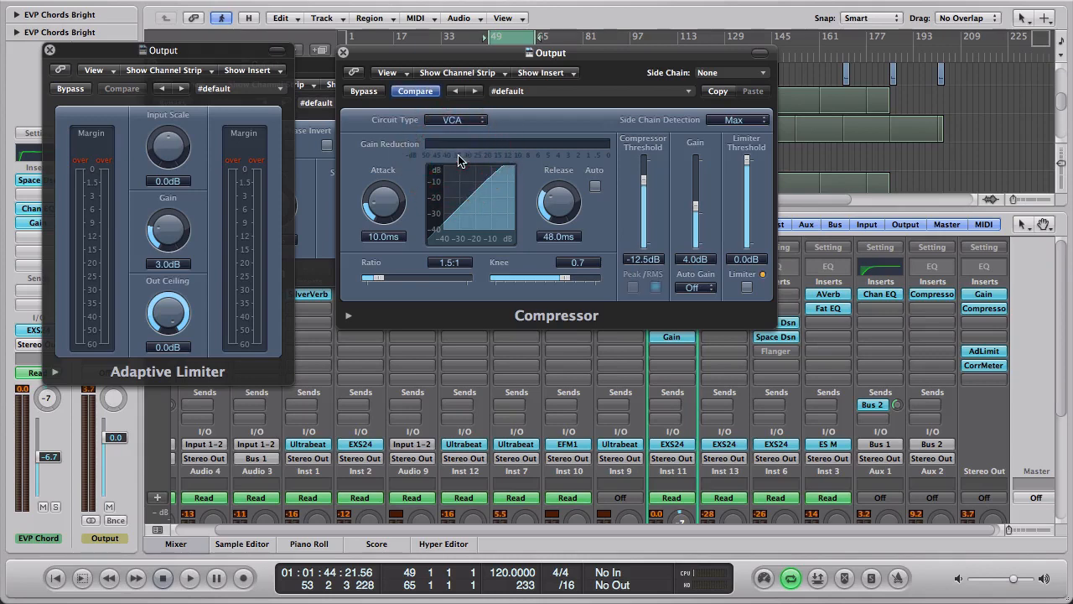
{"action": "left_click", "coordinate": [381, 206]}
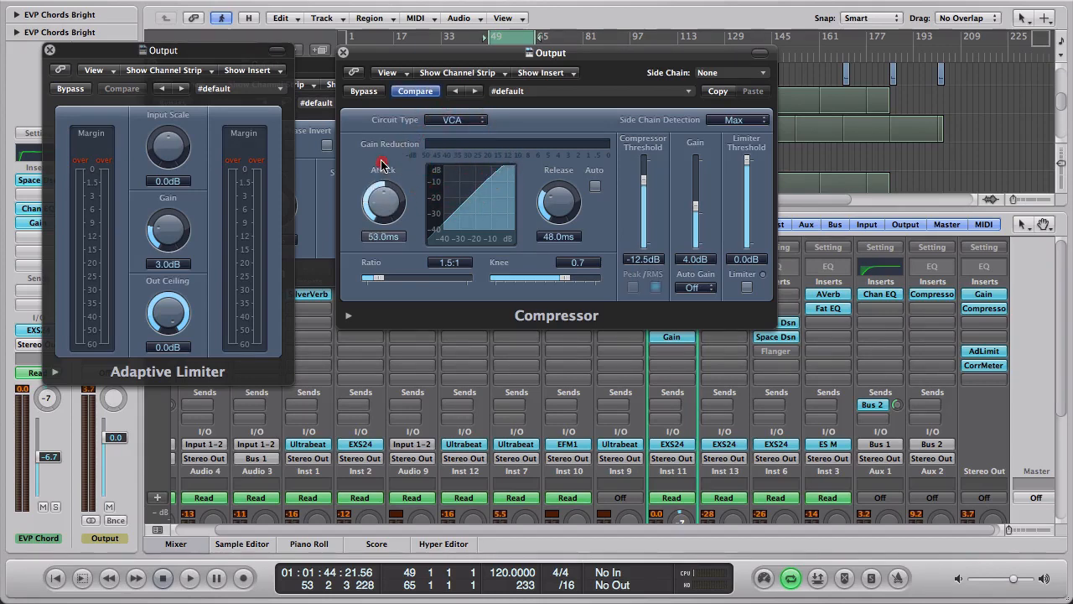
{"action": "left_click_drag", "start_coordinate": [383, 181], "coordinate": [384, 179]}
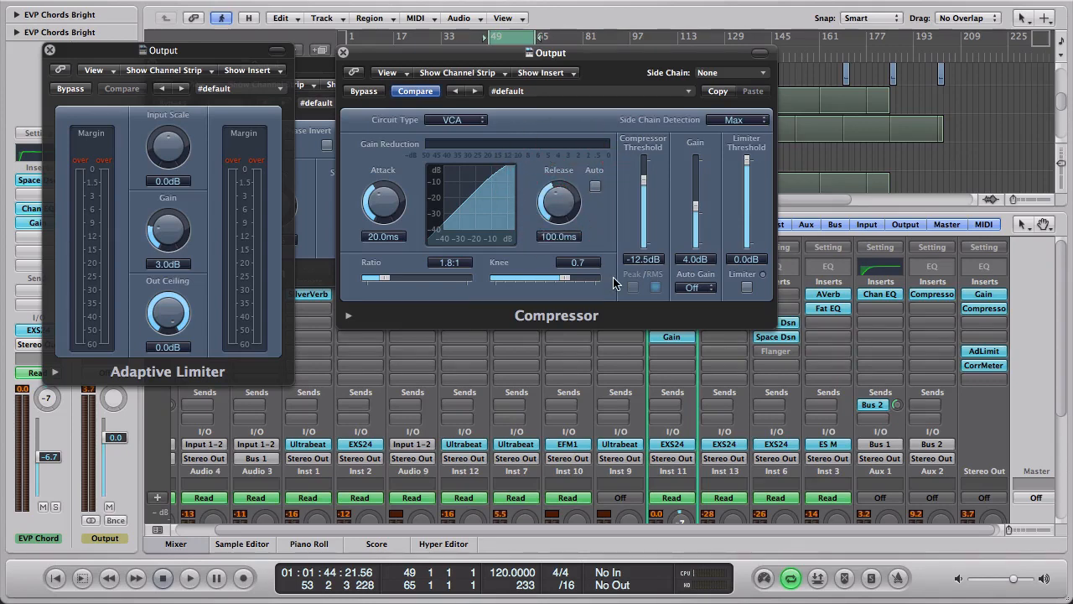
Step: Set the Output channel's Adaptive Limiter input scale to -3.0 dB and play the loop with both margin readings reset
{"action": "key", "text": "space"}
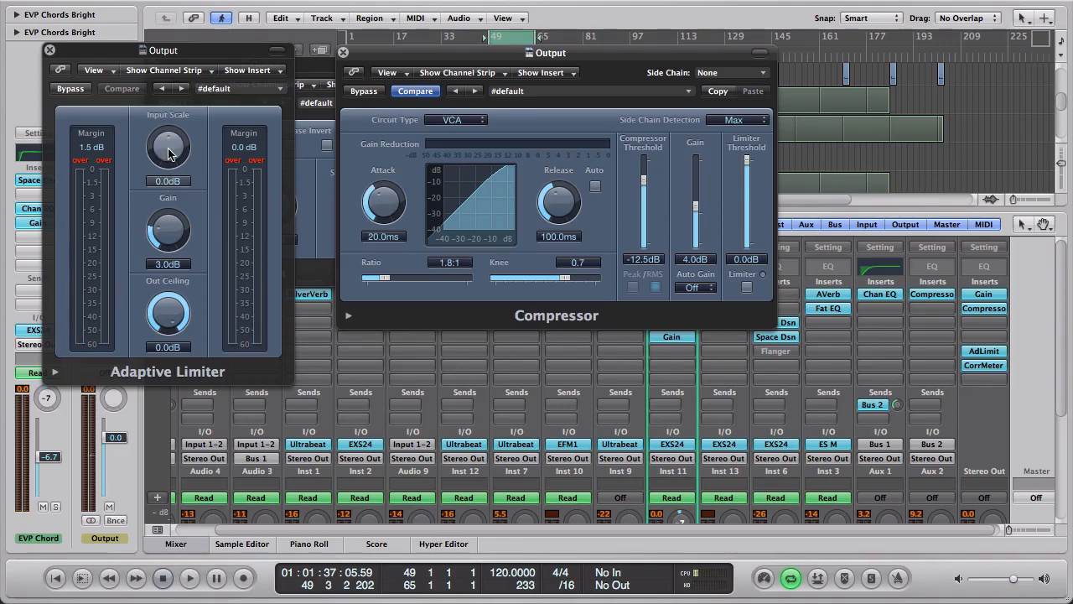
{"action": "left_click_drag", "start_coordinate": [169, 151], "coordinate": [174, 160]}
{"action": "left_click", "coordinate": [76, 159]}
{"action": "key", "text": "space"}
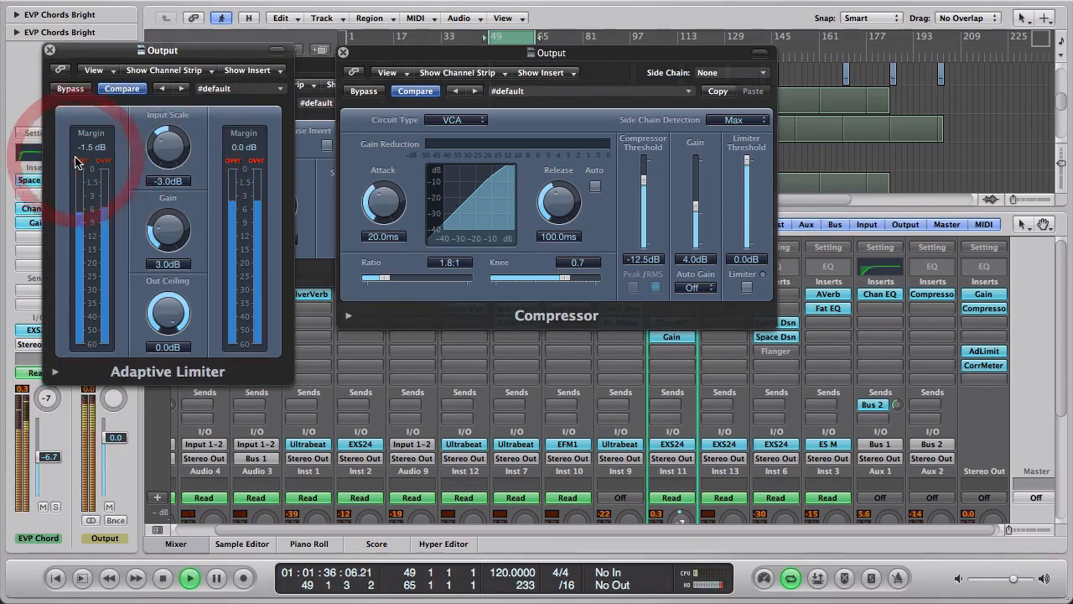
{"action": "left_click", "coordinate": [243, 155]}
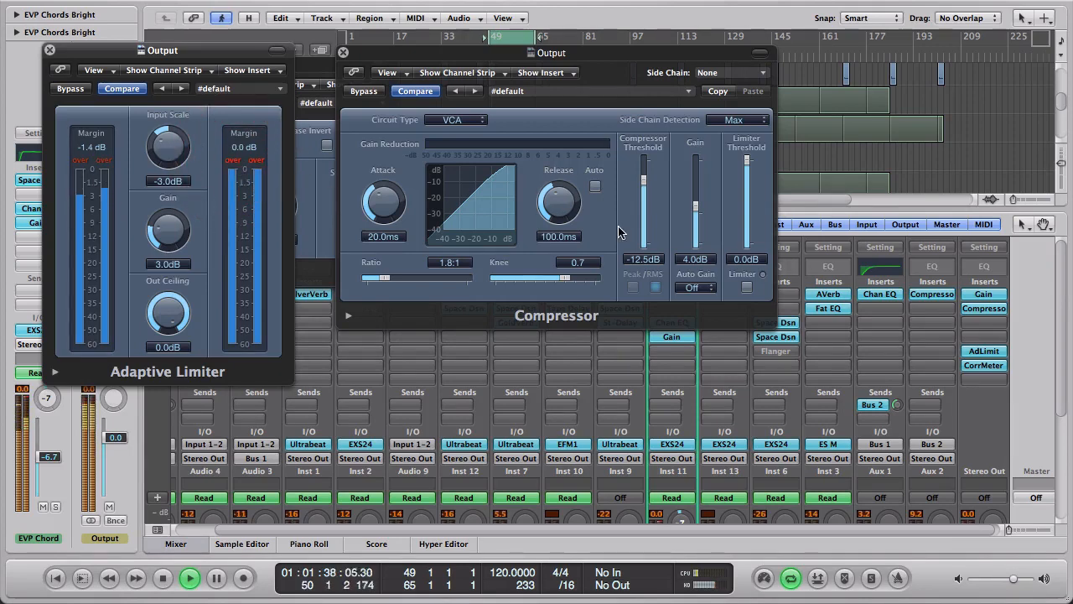
Step: Set the Output Compressor's threshold to -24.5 dB and the Adaptive Limiter's out ceiling to -0.3 dB
{"action": "left_click_drag", "start_coordinate": [643, 180], "coordinate": [643, 195]}
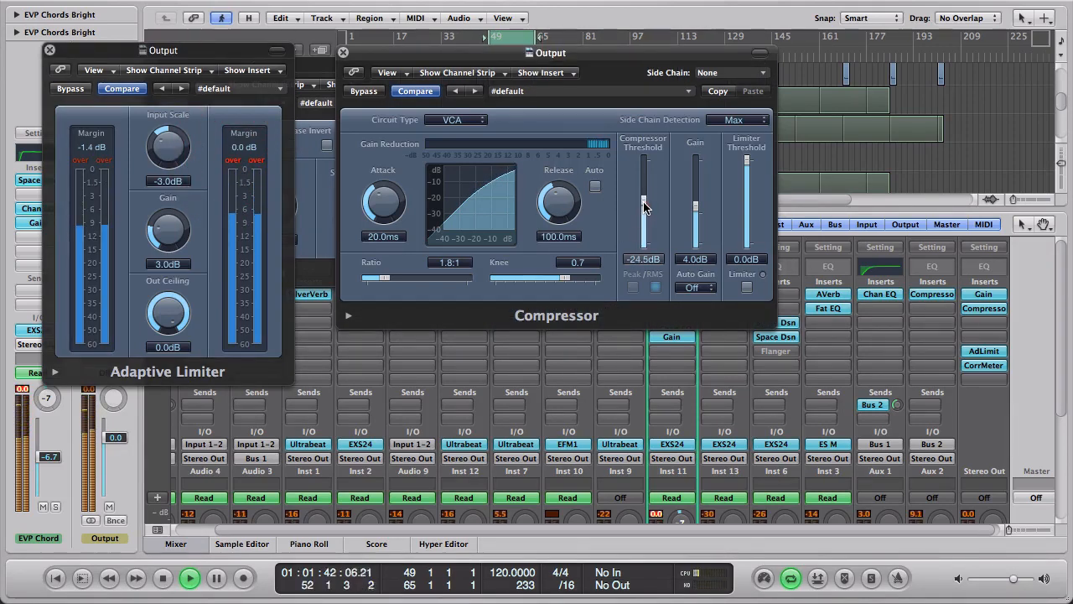
{"action": "left_click", "coordinate": [643, 205]}
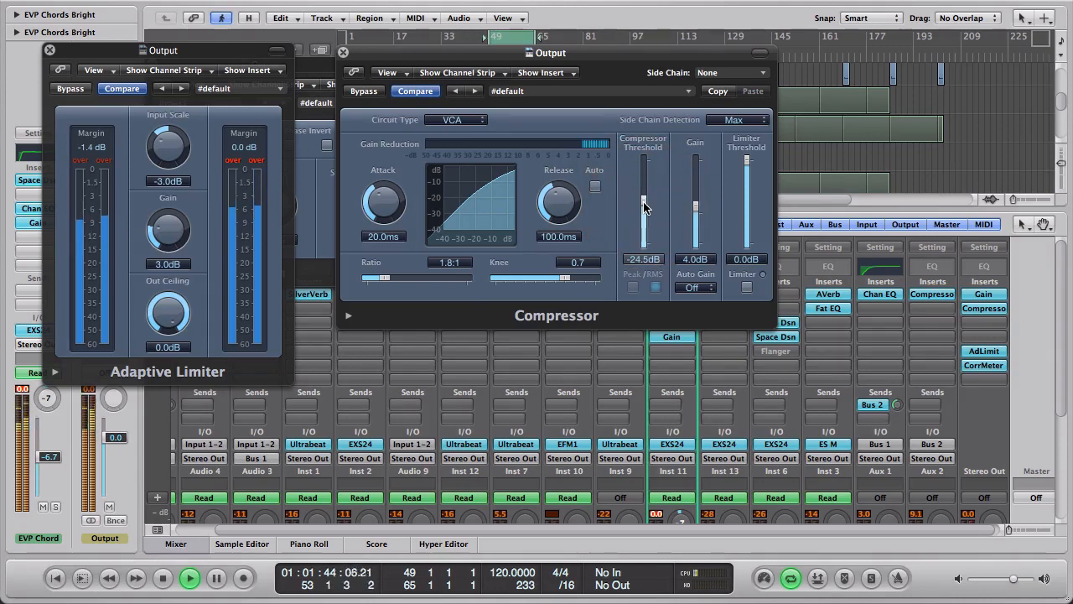
{"action": "left_click", "coordinate": [239, 155]}
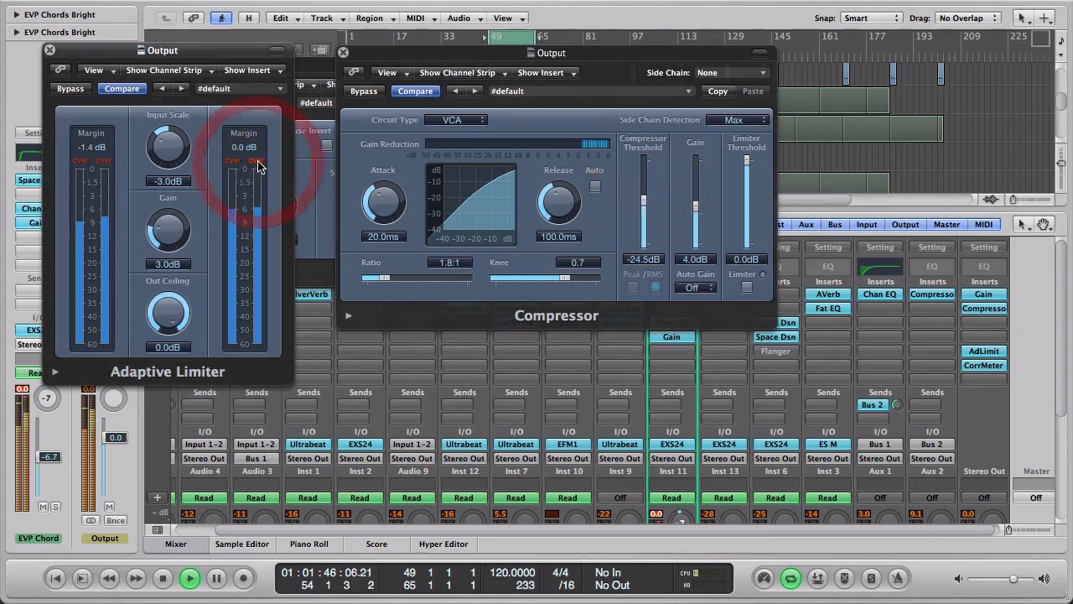
{"action": "left_click", "coordinate": [179, 327]}
{"action": "scroll", "coordinate": [1030, 472], "scroll_direction": "down", "scroll_amount": 5}
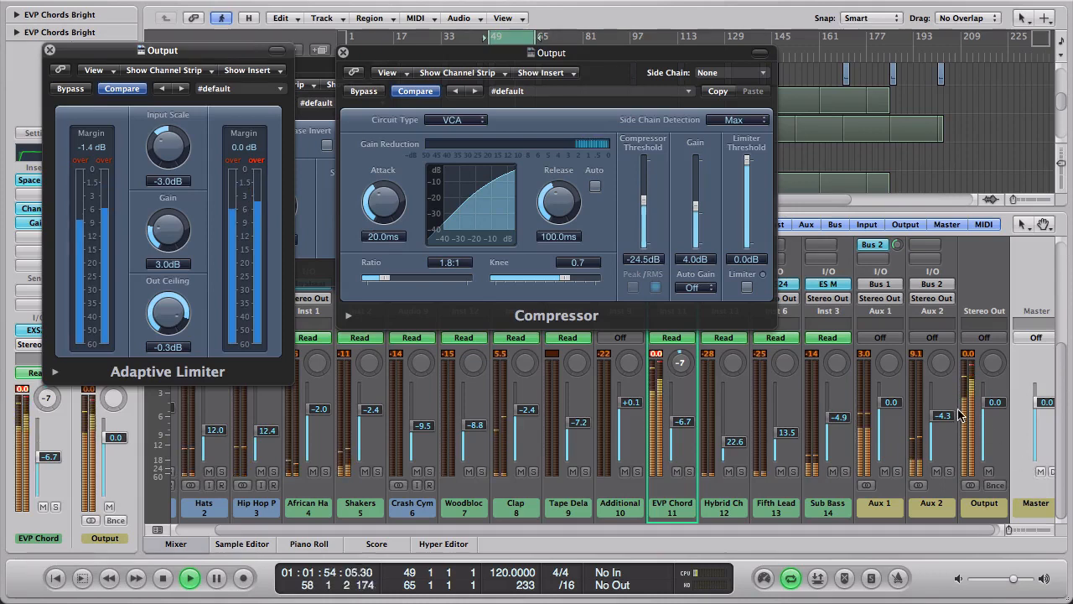
{"action": "key", "text": "space"}
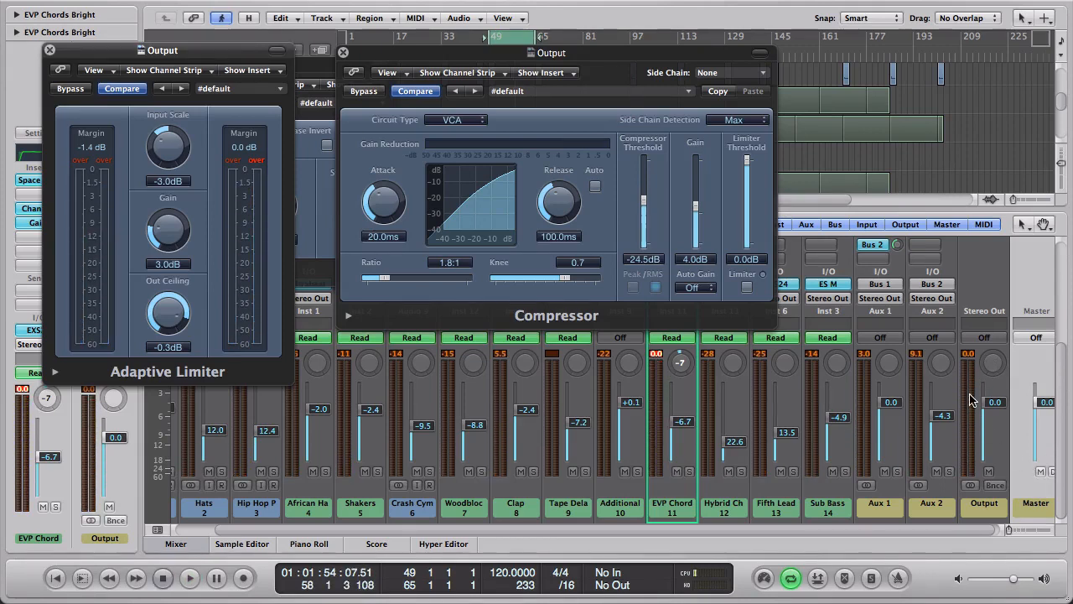
Step: Solo the EVP Chord channel, play the loop and pan the channel to -11
{"action": "left_click", "coordinate": [689, 472]}
{"action": "key", "text": "space"}
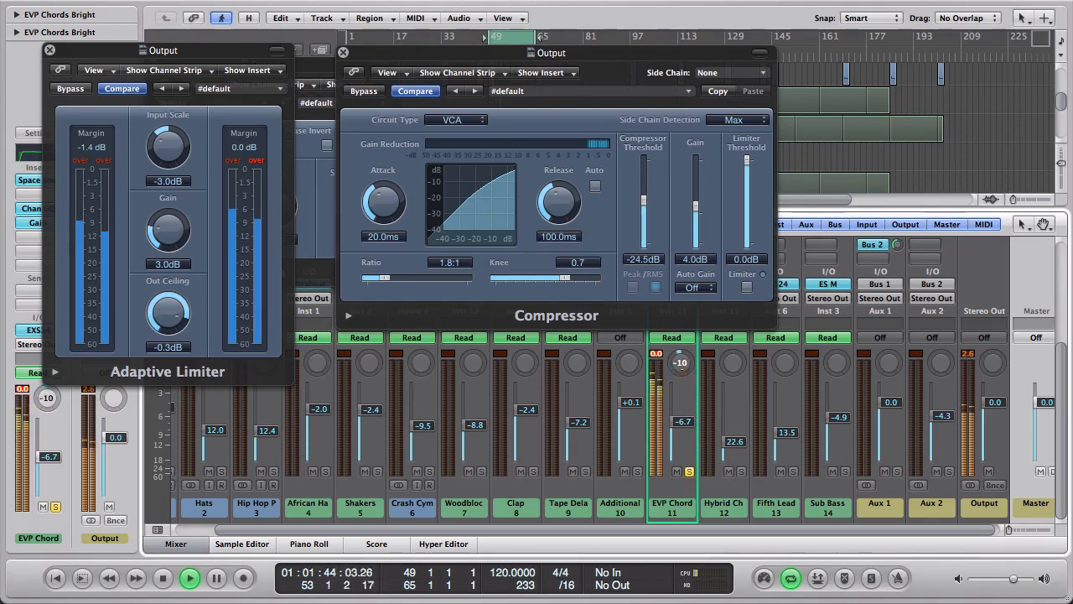
{"action": "left_click", "coordinate": [679, 364]}
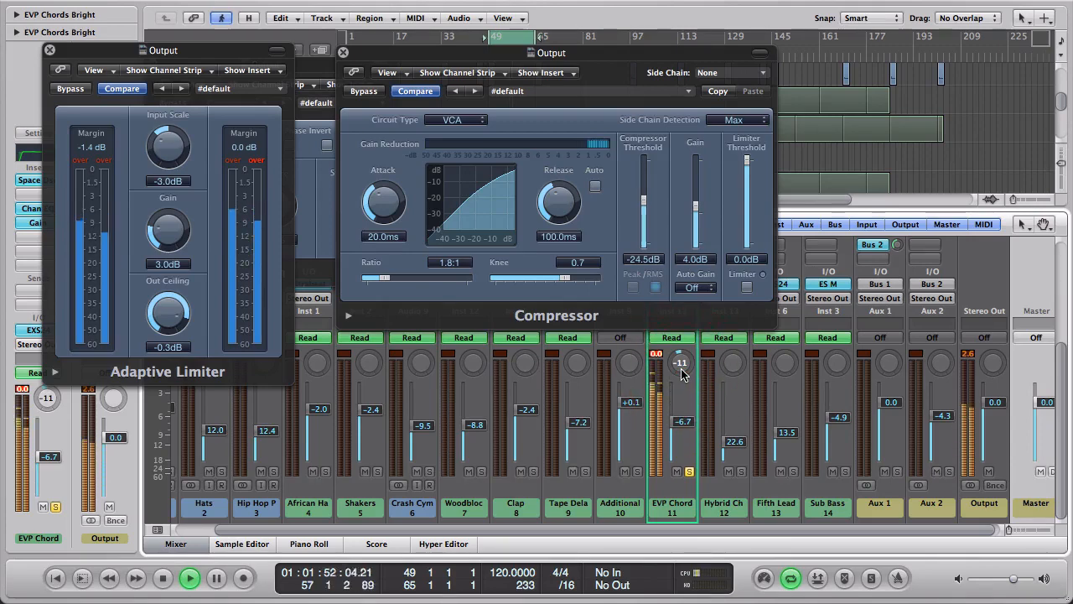
Step: Close the Output Compressor window and insert a Direction Mixer above Space Designer on the EVP Chord channel
{"action": "left_click", "coordinate": [344, 53]}
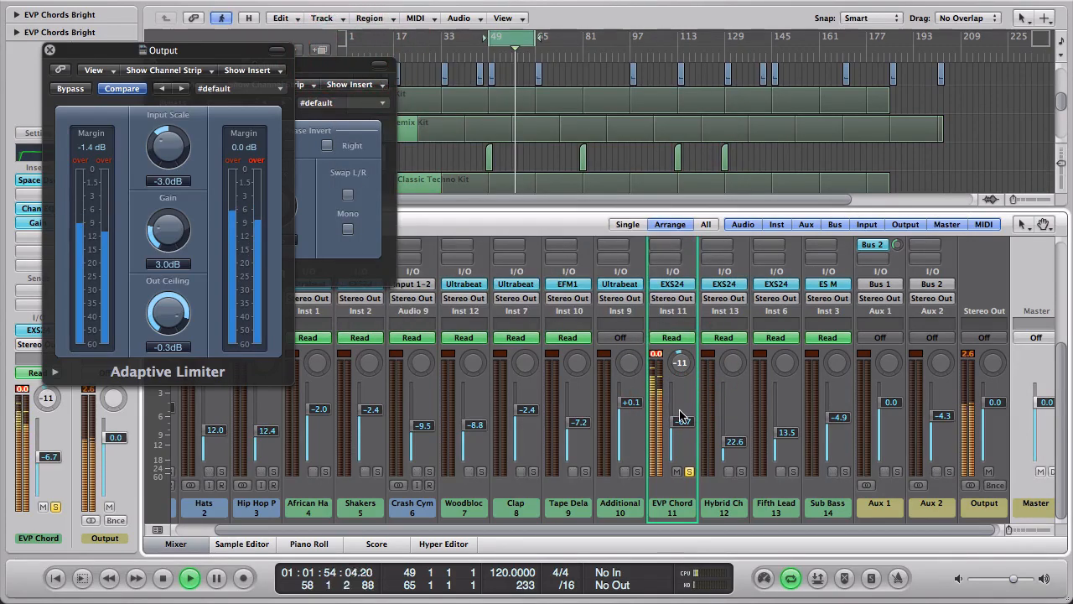
{"action": "scroll", "coordinate": [681, 417], "scroll_direction": "up", "scroll_amount": 5}
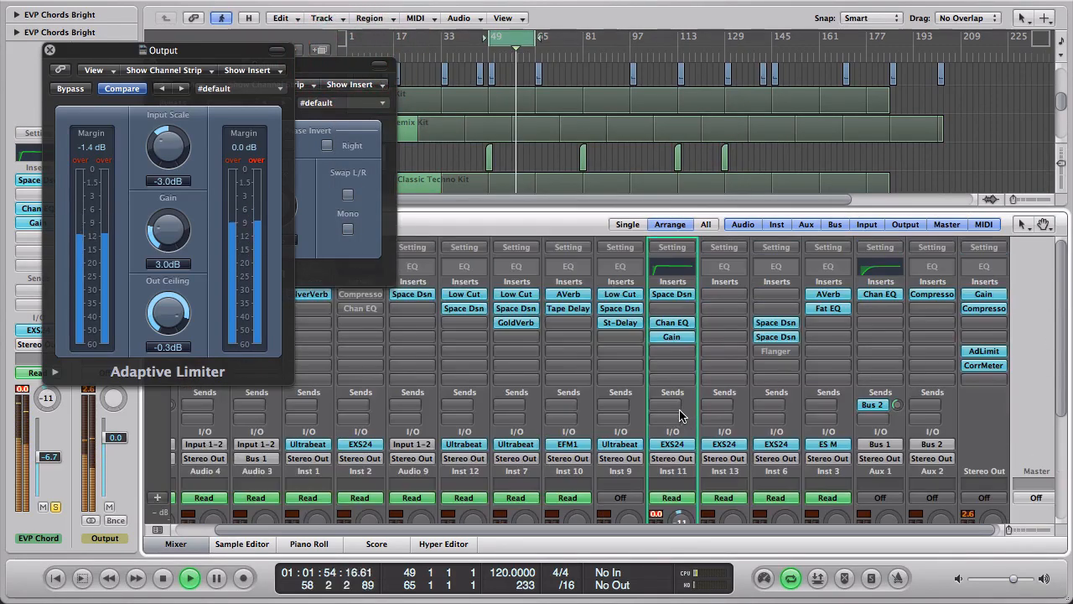
{"action": "left_click", "coordinate": [676, 294]}
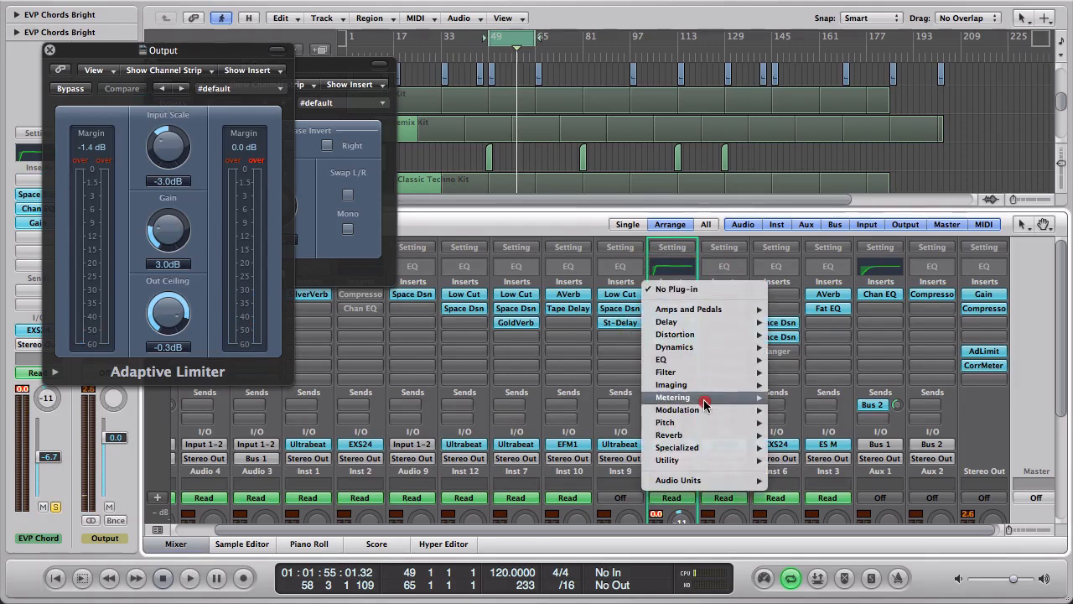
{"action": "mouse_move", "coordinate": [705, 404]}
{"action": "mouse_move", "coordinate": [687, 385]}
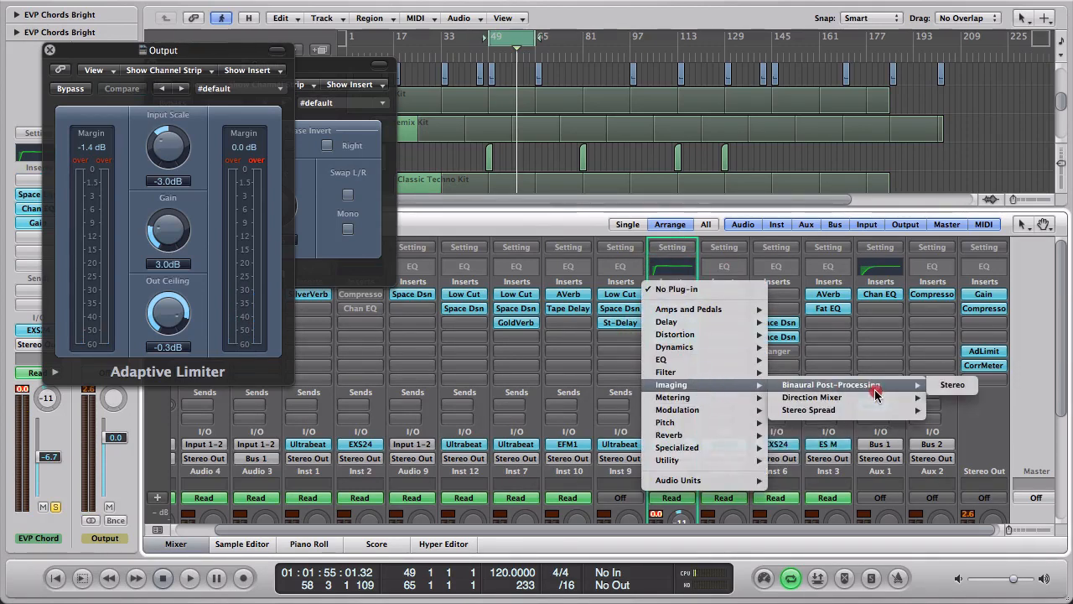
{"action": "mouse_move", "coordinate": [881, 398]}
{"action": "left_click", "coordinate": [936, 399]}
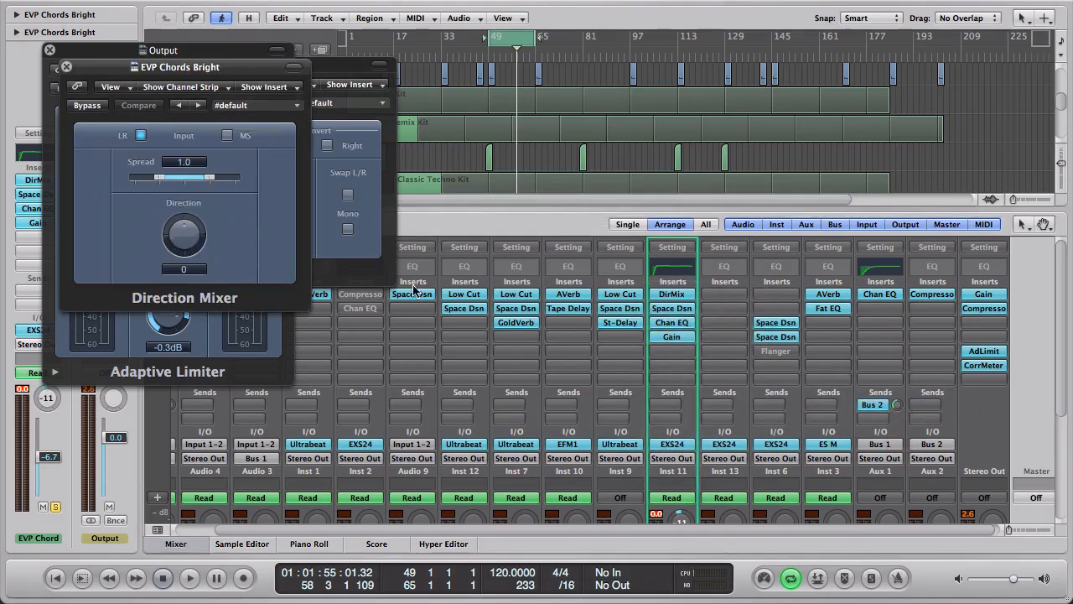
Step: With the loop playing, narrow the Direction Mixer's spread to 0.0 and centre the EVP Chord channel's pan
{"action": "left_click_drag", "start_coordinate": [208, 180], "coordinate": [199, 180]}
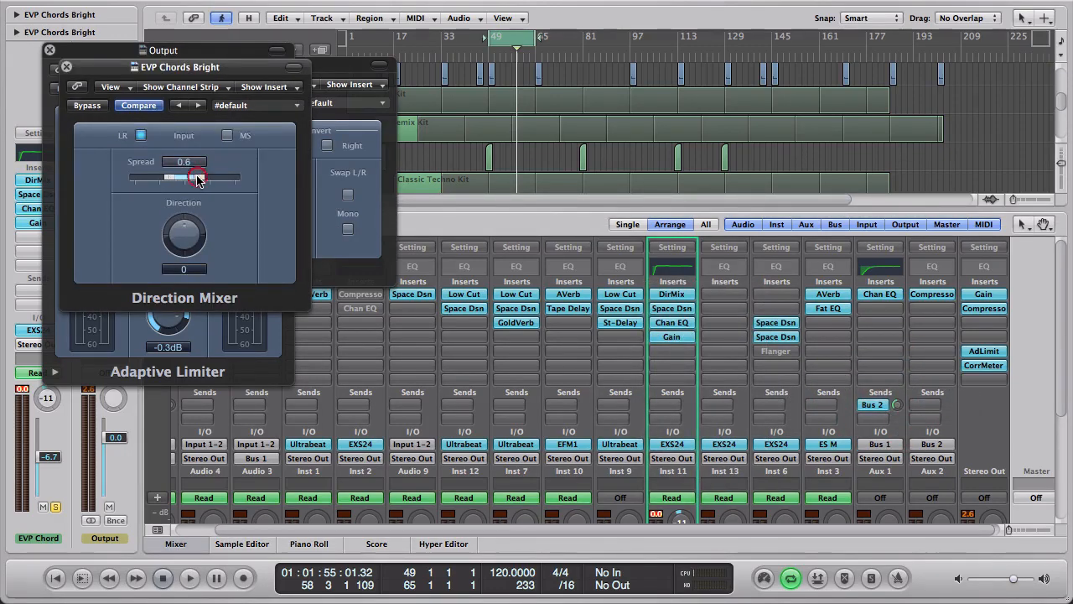
{"action": "key", "text": "space"}
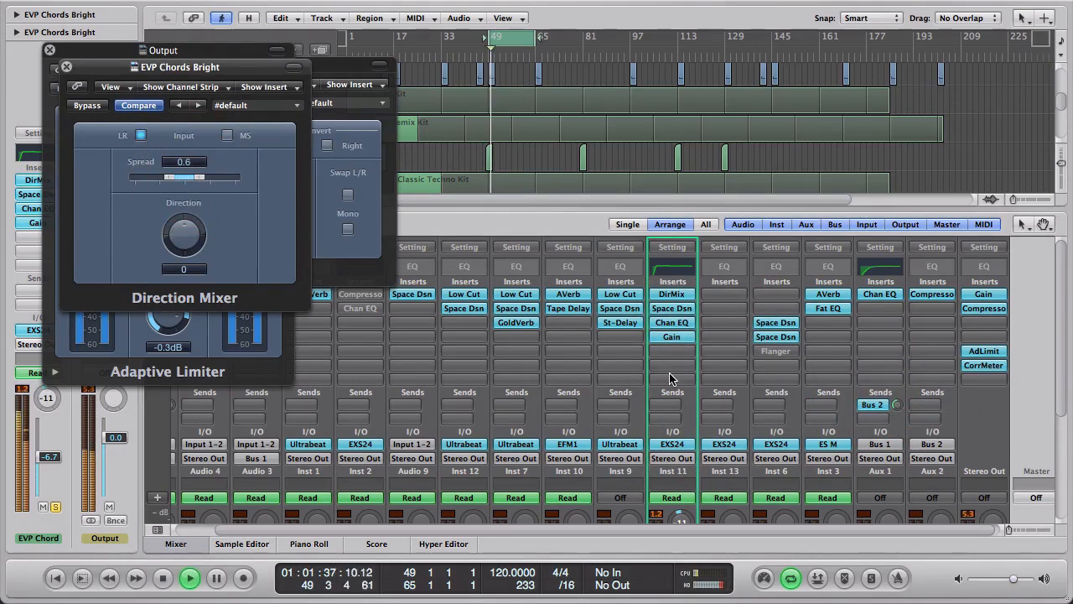
{"action": "left_click", "coordinate": [183, 177]}
{"action": "scroll", "coordinate": [762, 429], "scroll_direction": "down", "scroll_amount": 3}
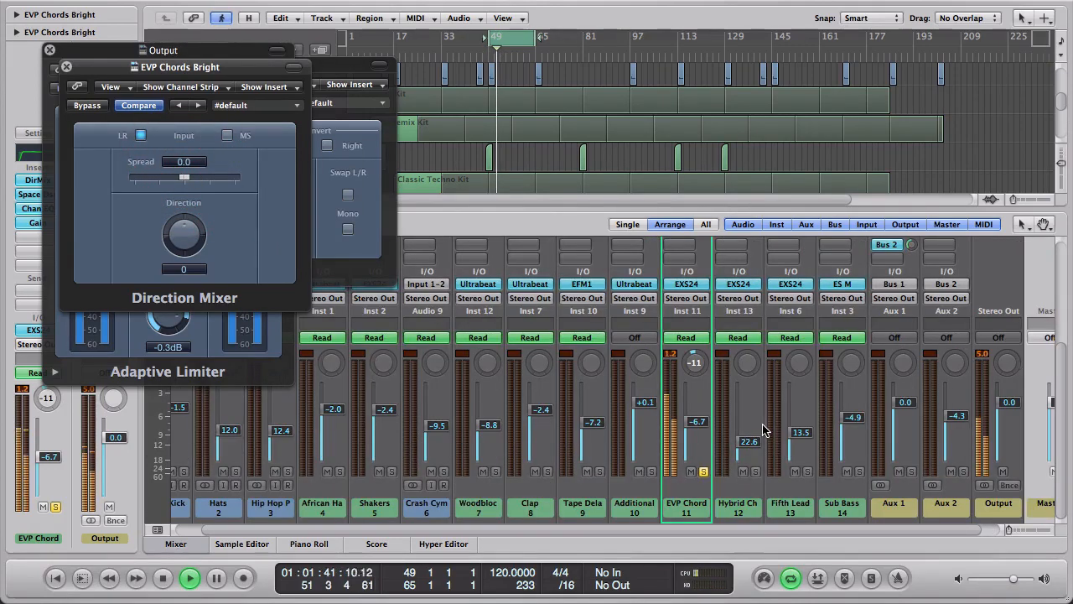
{"action": "left_click_drag", "start_coordinate": [694, 360], "coordinate": [694, 348]}
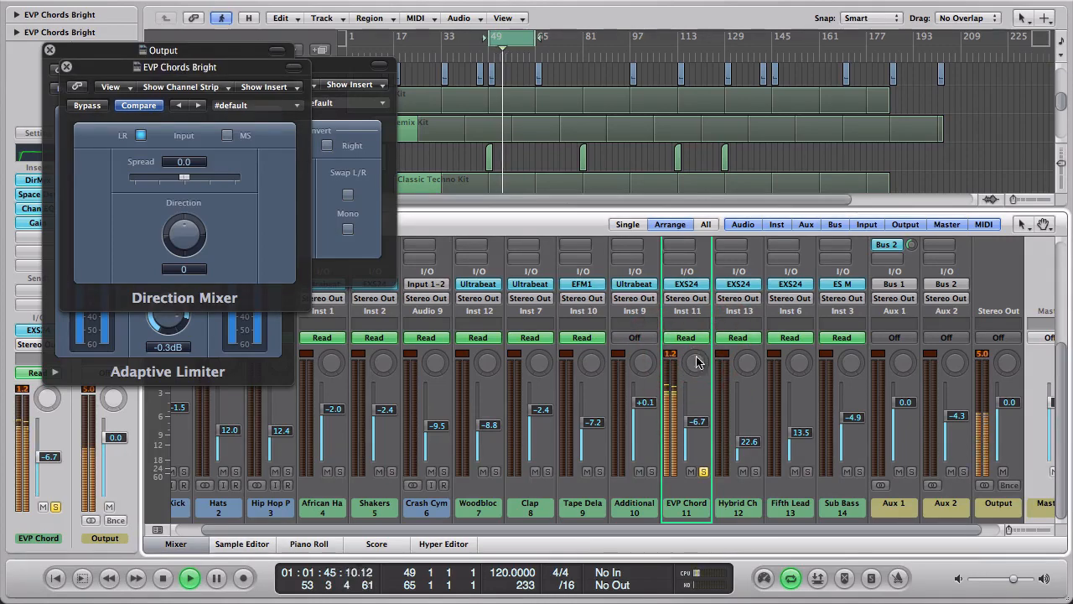
Step: Bypass Space Designer on the EVP Chord channel, set the Direction Mixer's spread to 0.3 and reset the channel's peak level
{"action": "scroll", "coordinate": [703, 372], "scroll_direction": "up", "scroll_amount": 3}
{"action": "scroll", "coordinate": [703, 373], "scroll_direction": "down", "scroll_amount": 3}
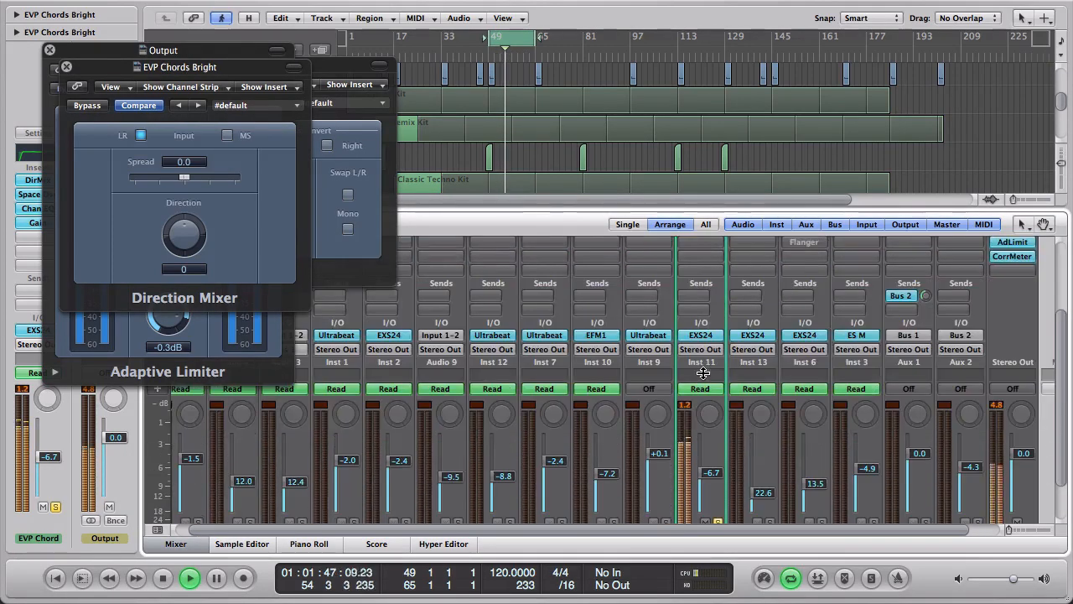
{"action": "scroll", "coordinate": [704, 415], "scroll_direction": "up", "scroll_amount": 3}
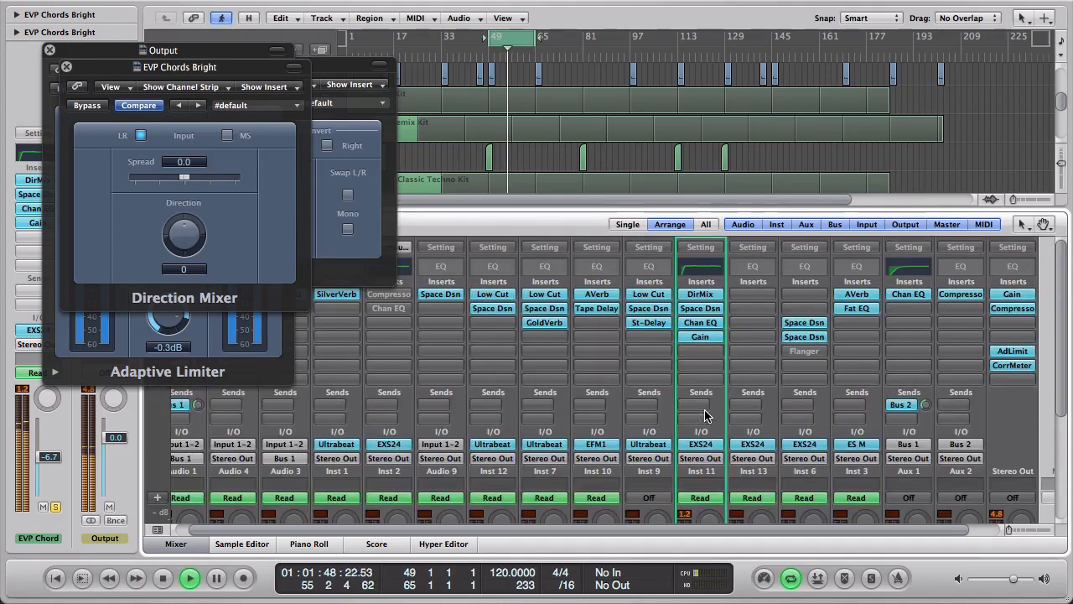
{"action": "left_click", "coordinate": [702, 309], "text": "alt"}
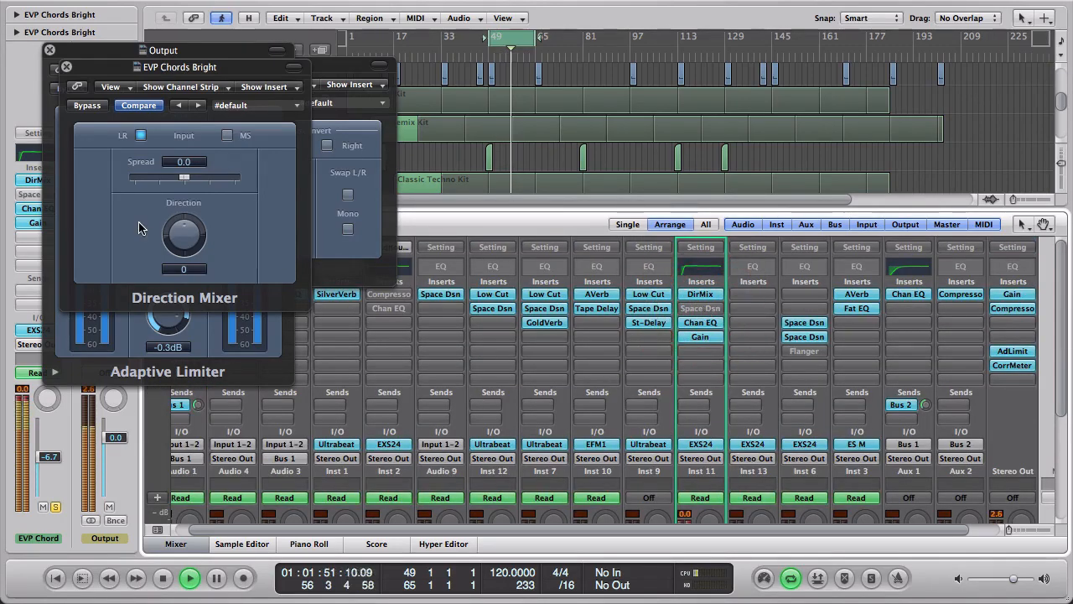
{"action": "mouse_move", "coordinate": [189, 185]}
{"action": "left_mouse_down"}
{"action": "mouse_move", "coordinate": [198, 185]}
{"action": "mouse_move", "coordinate": [190, 181]}
{"action": "left_mouse_up"}
{"action": "scroll", "coordinate": [693, 384], "scroll_direction": "down", "scroll_amount": 5}
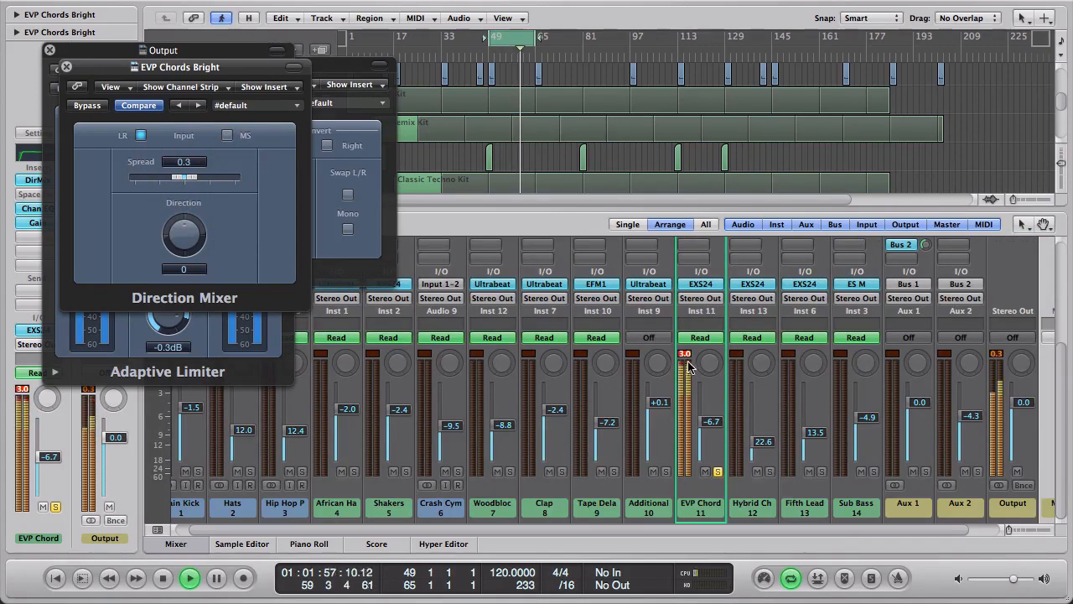
{"action": "left_click", "coordinate": [688, 356]}
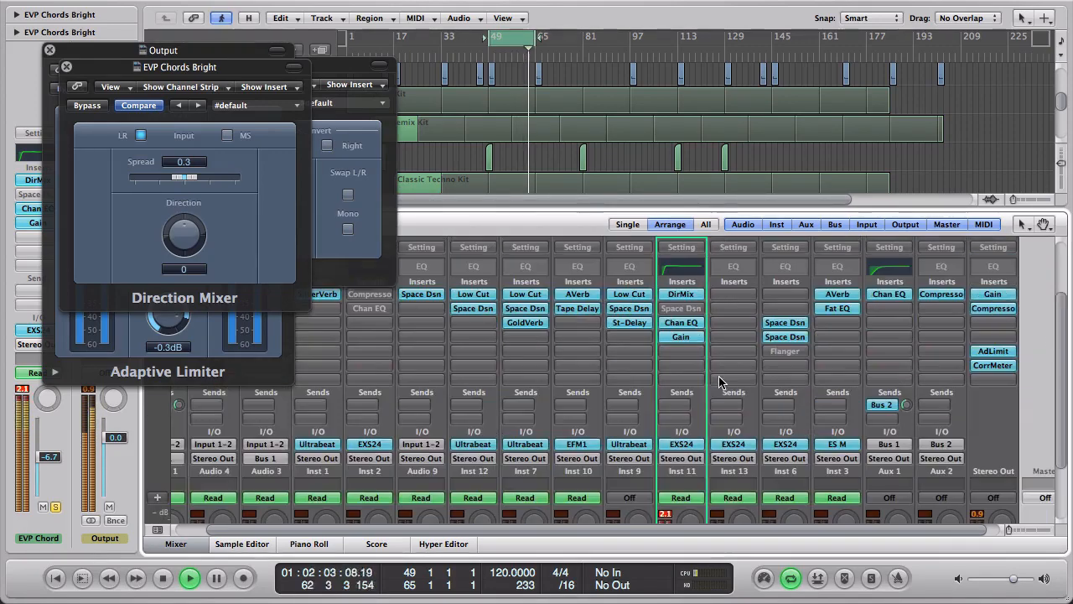
Step: Unsolo the EVP Chord channel and set its Gain plug-in to +4.9 dB, trying -2.4 dB first
{"action": "scroll", "coordinate": [718, 381], "scroll_direction": "up", "scroll_amount": 3}
{"action": "left_click", "coordinate": [684, 337]}
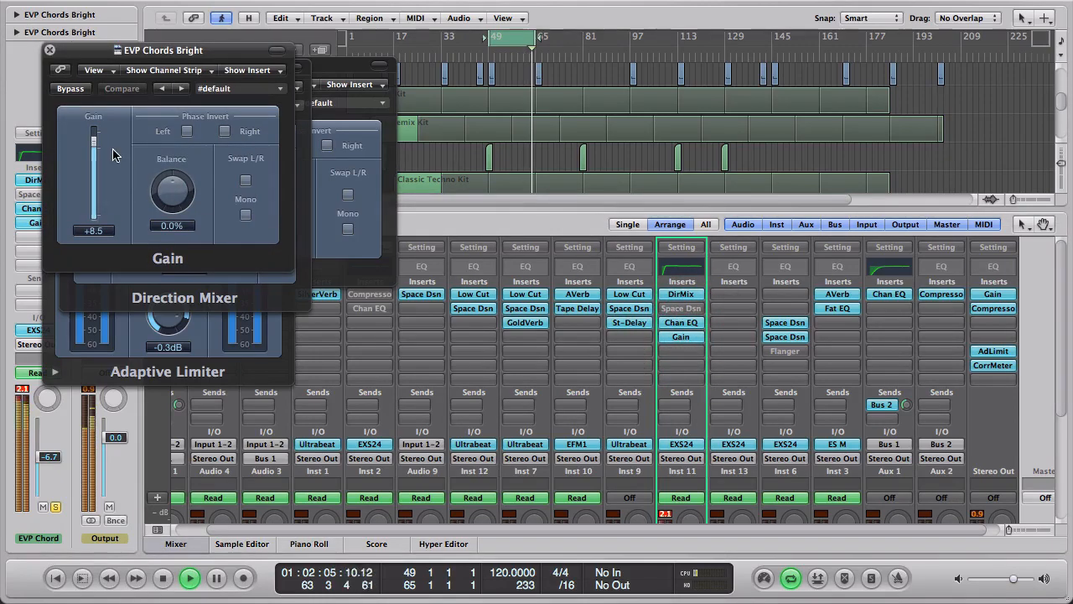
{"action": "left_click_drag", "start_coordinate": [100, 144], "coordinate": [118, 155]}
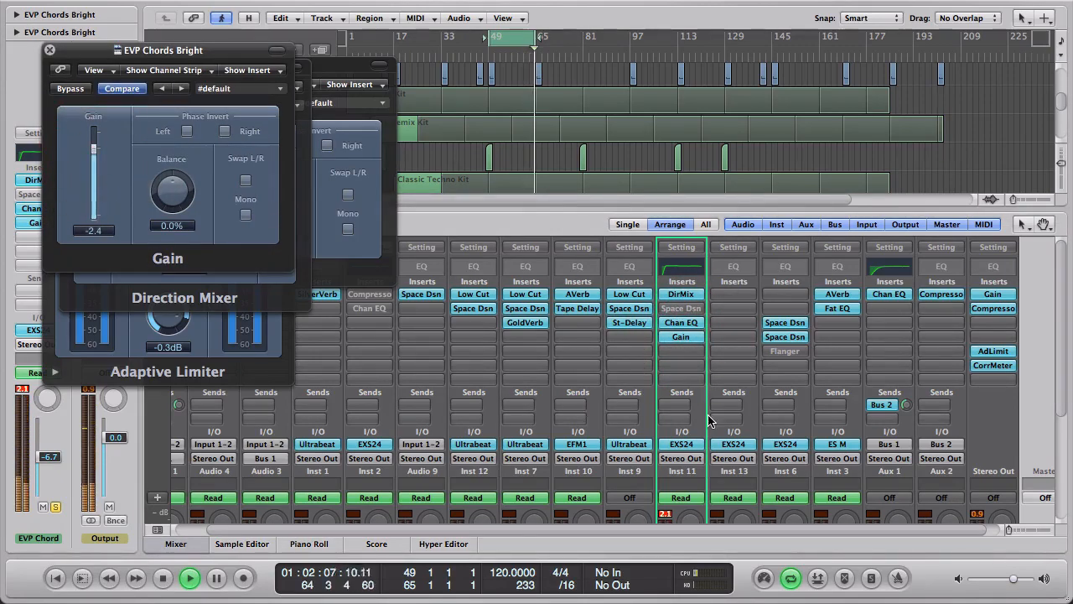
{"action": "scroll", "coordinate": [700, 428], "scroll_direction": "down", "scroll_amount": 3}
{"action": "left_click", "coordinate": [698, 472]}
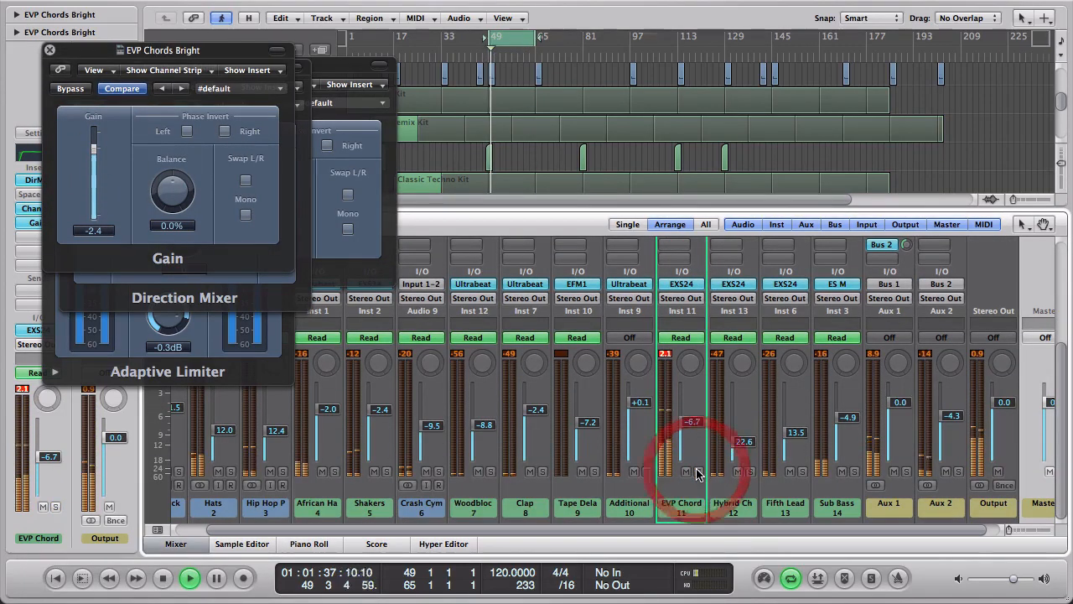
{"action": "left_click_drag", "start_coordinate": [98, 148], "coordinate": [95, 145]}
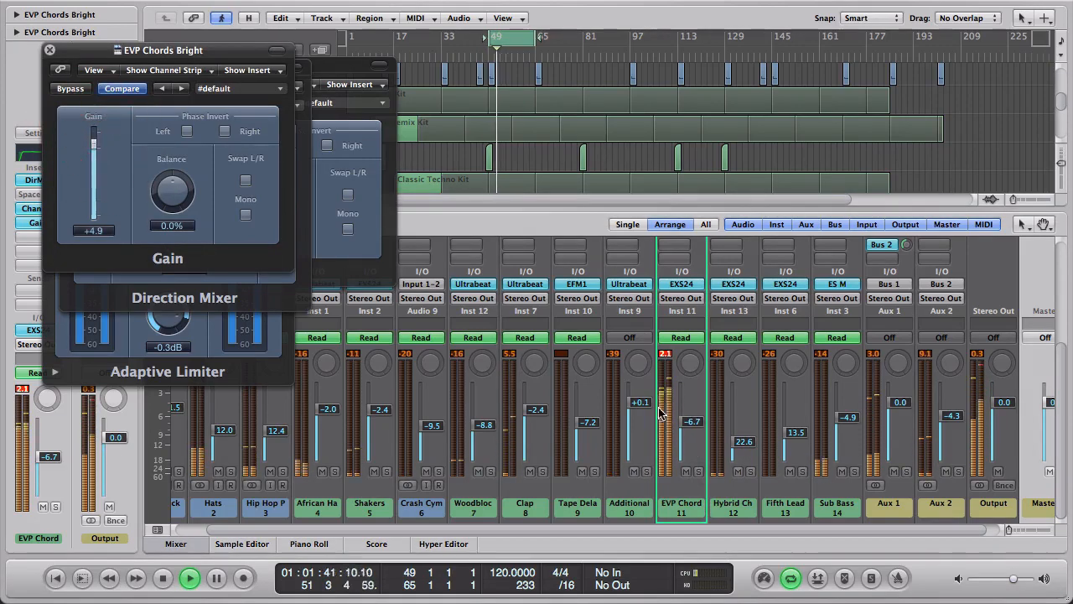
Step: Re-enable Space Designer on the EVP Chord channel and raise its Gain plug-in to +7.3 dB
{"action": "scroll", "coordinate": [659, 412], "scroll_direction": "up", "scroll_amount": 3}
{"action": "left_click", "coordinate": [687, 315]}
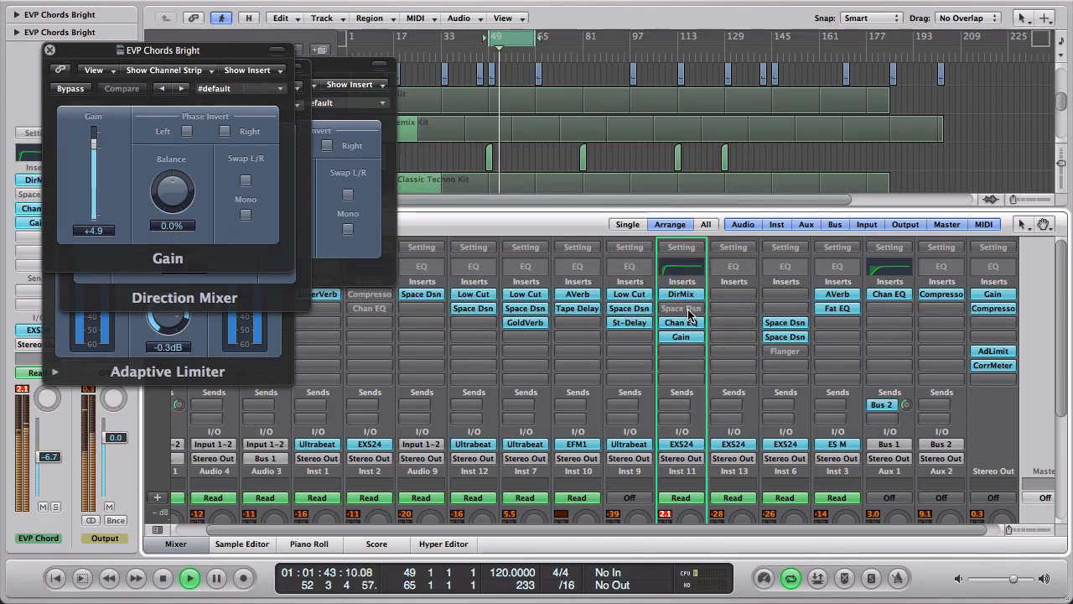
{"action": "left_click", "coordinate": [687, 315]}
{"action": "left_click", "coordinate": [688, 310]}
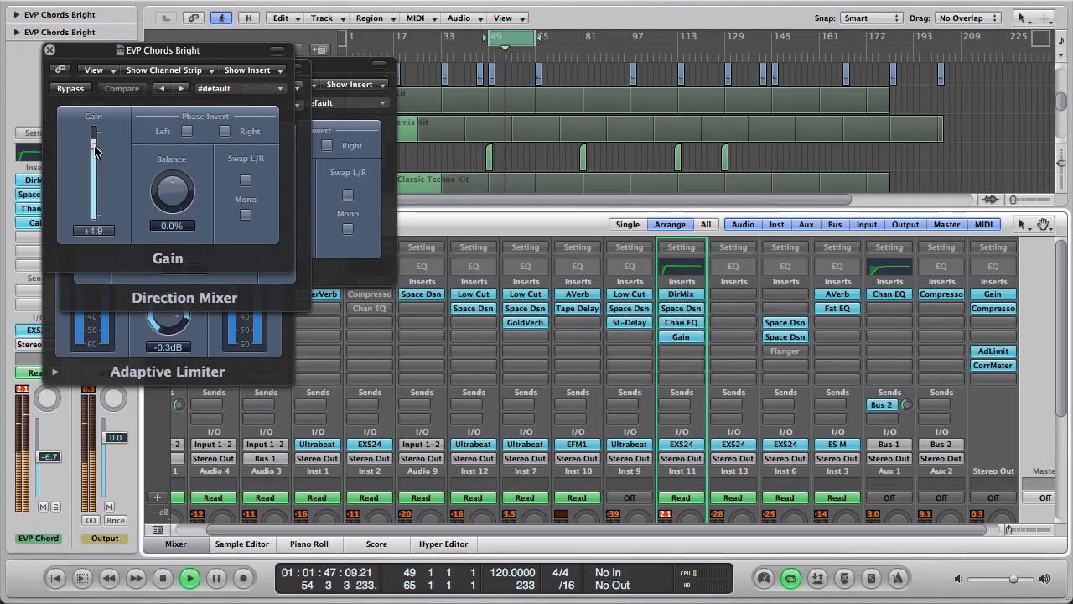
{"action": "left_click_drag", "start_coordinate": [94, 146], "coordinate": [95, 150]}
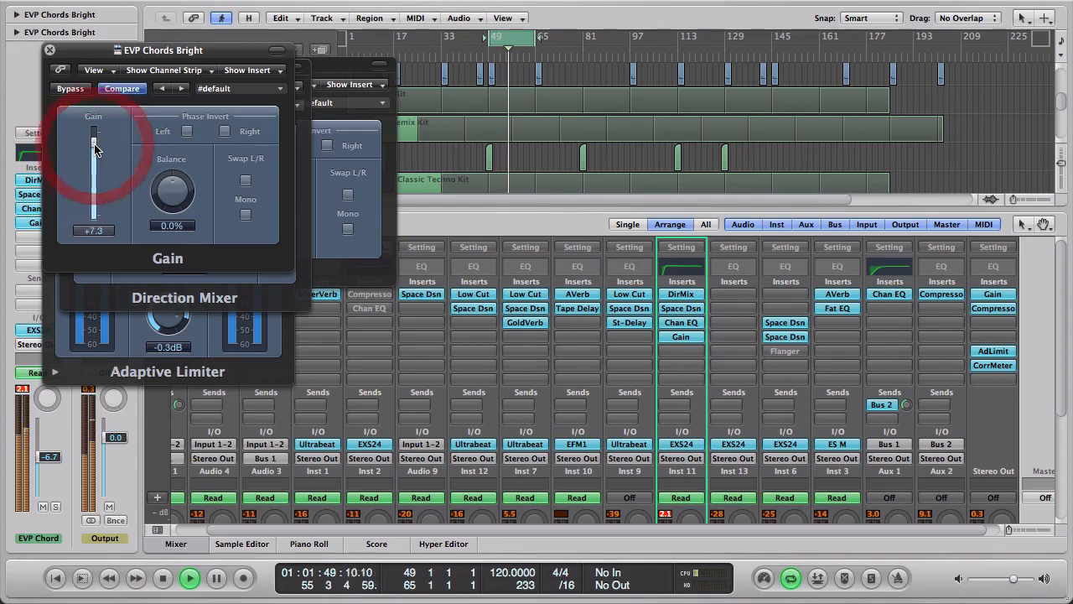
Step: Close the EVP Chord Gain and Direction Mixer windows and the Output channel's Adaptive Limiter and Gain windows
{"action": "scroll", "coordinate": [1015, 439], "scroll_direction": "down", "scroll_amount": 5}
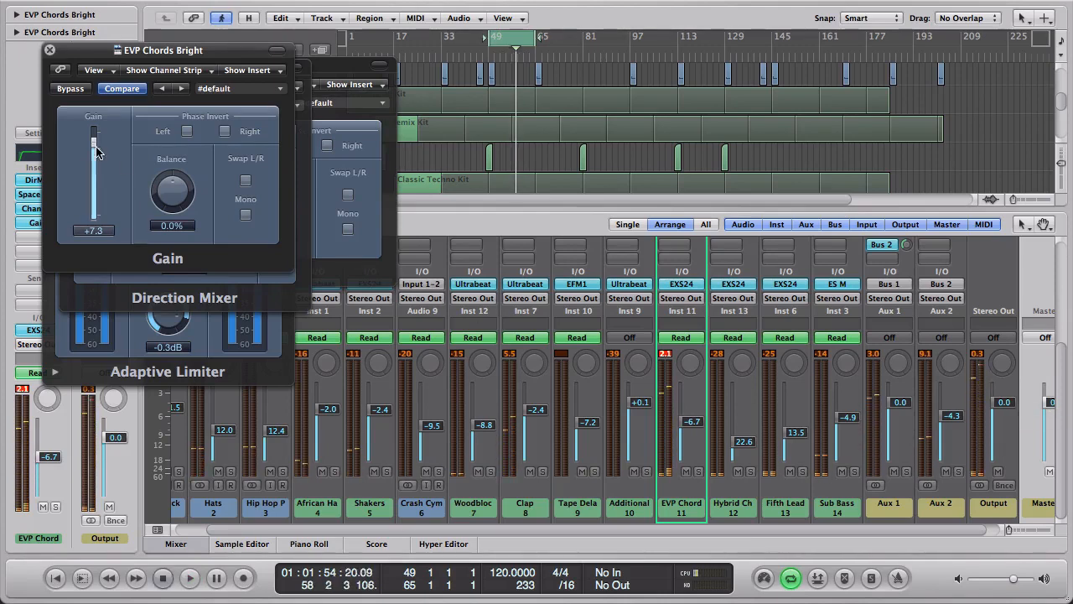
{"action": "left_click", "coordinate": [50, 50]}
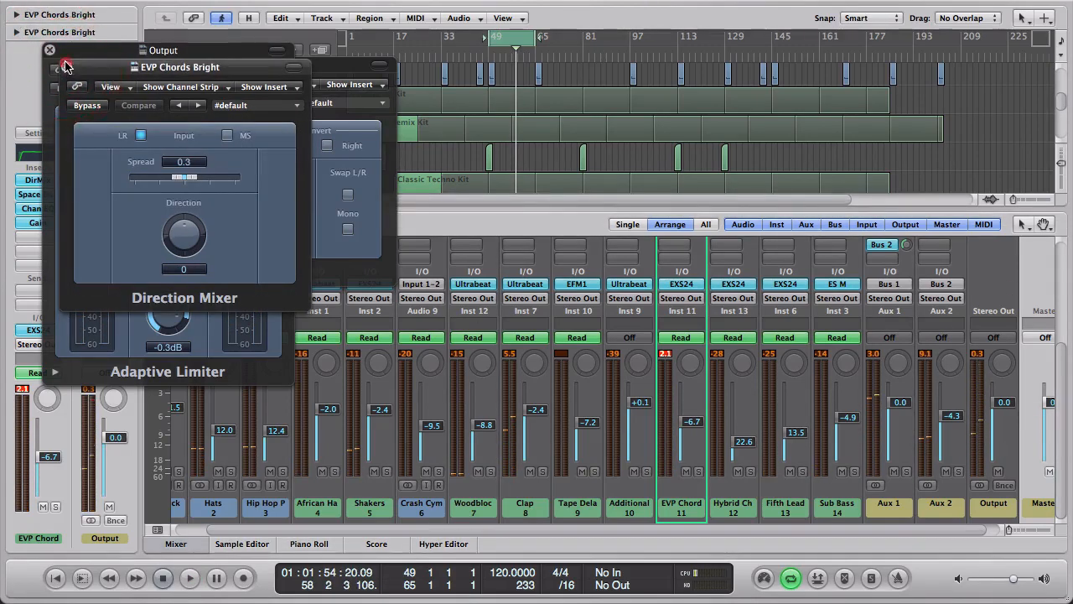
{"action": "left_click", "coordinate": [66, 68]}
{"action": "left_click", "coordinate": [58, 59]}
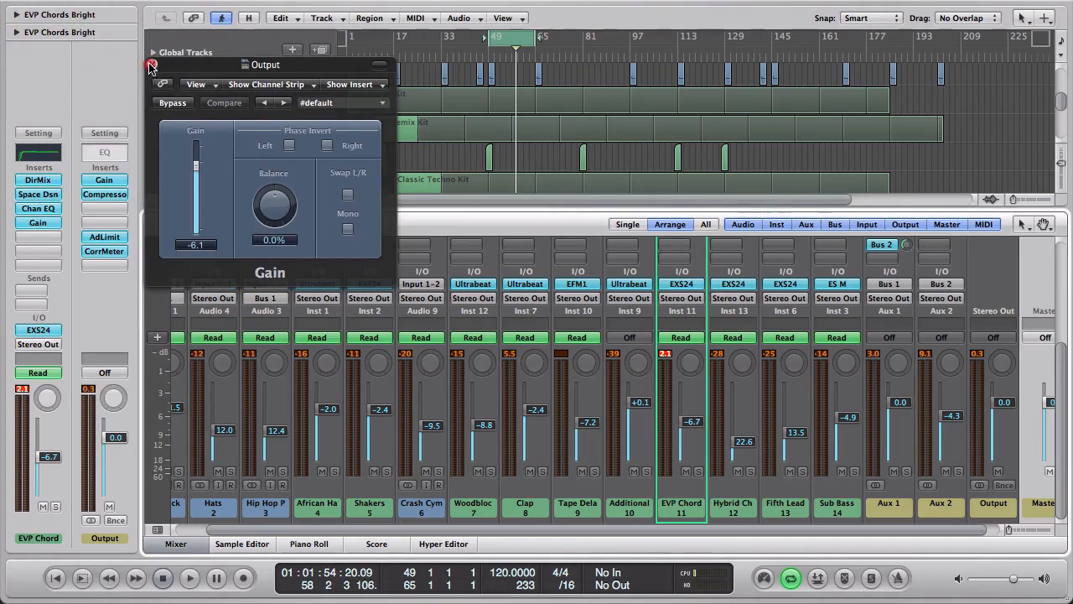
{"action": "left_click", "coordinate": [151, 64]}
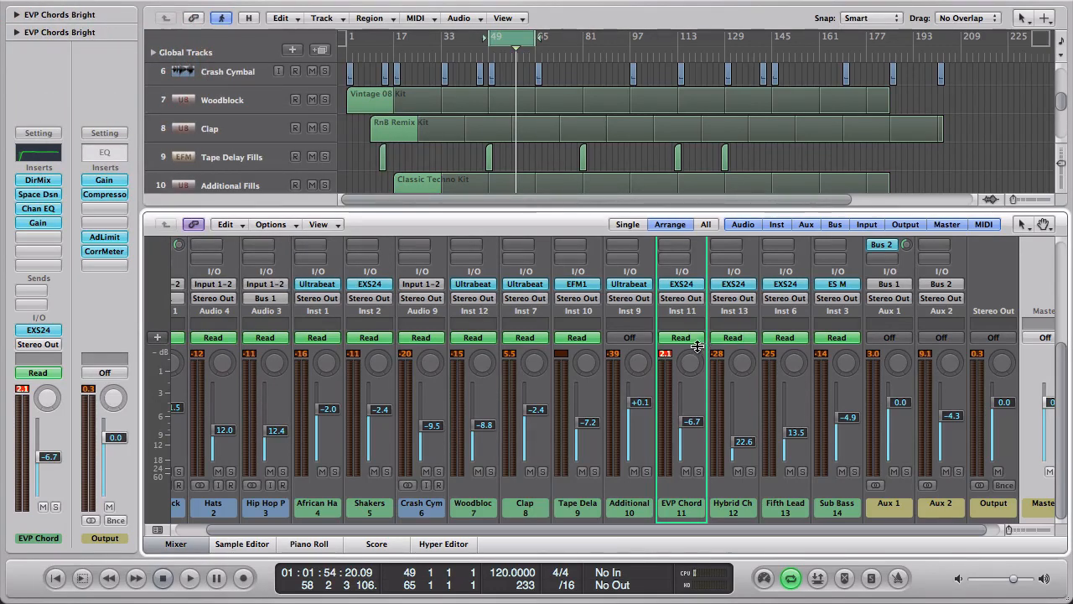
Step: Reset the EVP Chord peak level and, with playback running, audition the African Ha and Hip Hop P channels in solo
{"action": "left_click", "coordinate": [665, 350]}
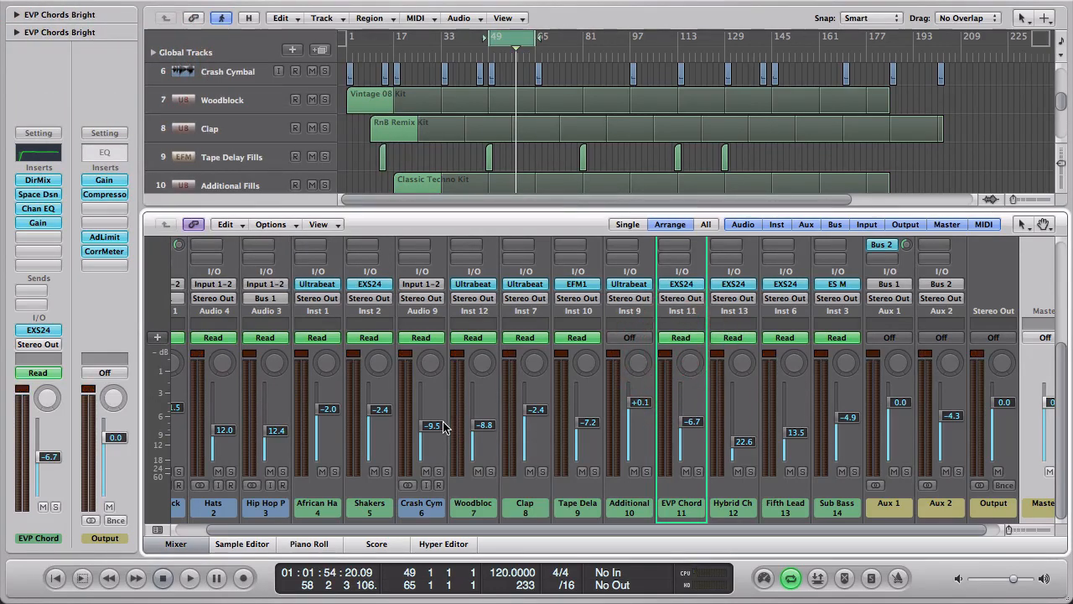
{"action": "scroll", "coordinate": [445, 427], "scroll_direction": "left", "scroll_amount": 2}
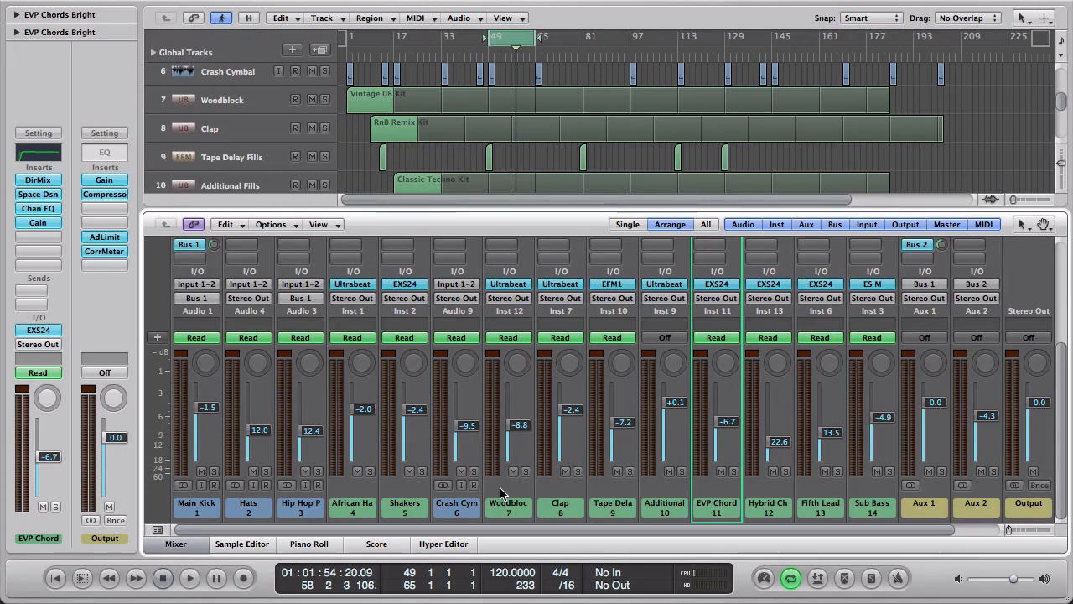
{"action": "left_click", "coordinate": [370, 471]}
{"action": "key", "text": "space"}
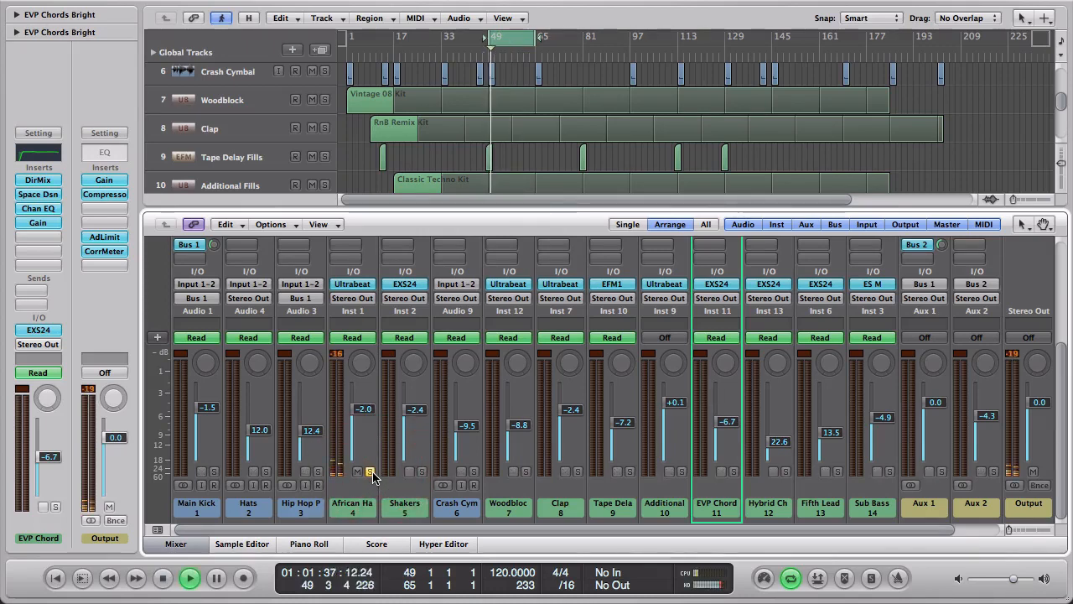
{"action": "left_click", "coordinate": [370, 471]}
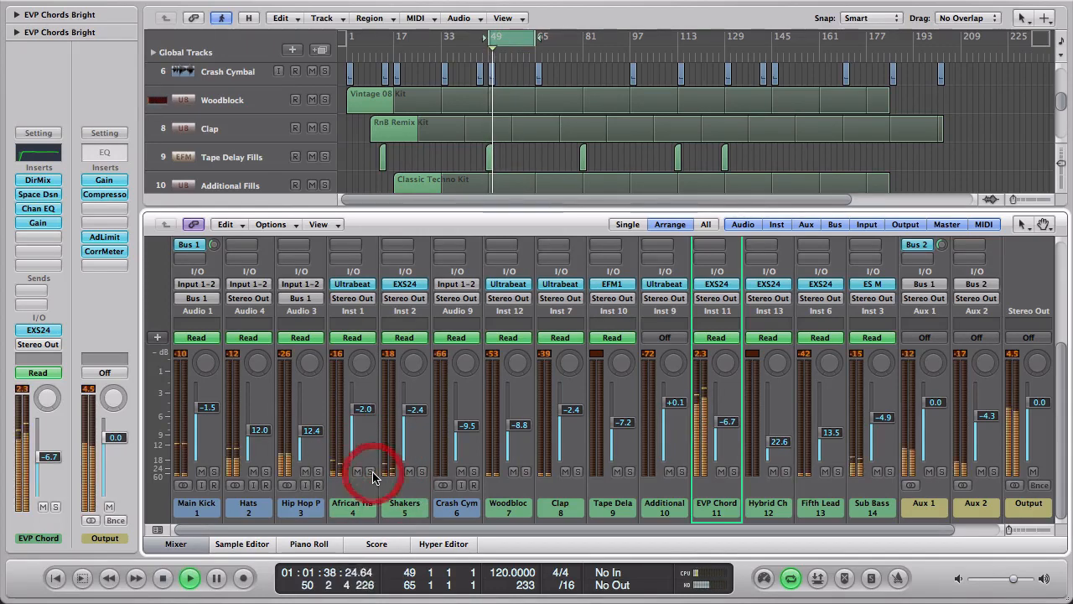
{"action": "left_click", "coordinate": [318, 471]}
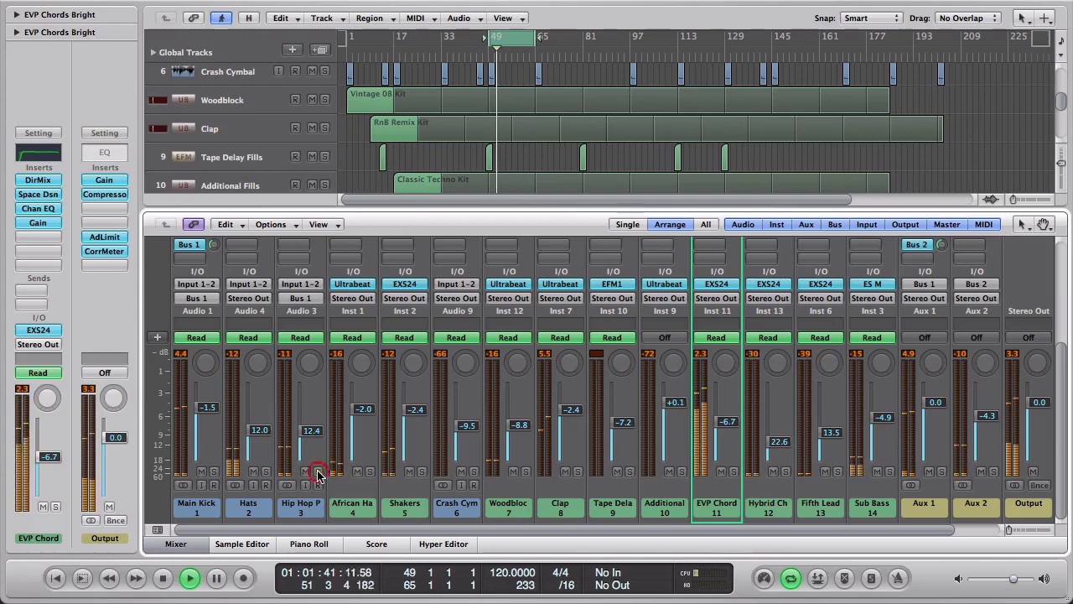
{"action": "left_click", "coordinate": [317, 471]}
Step: Solo the Shakers channel, re-enable its bypassed Channel EQ and turn on the EQ's analyzer
{"action": "left_click", "coordinate": [422, 471]}
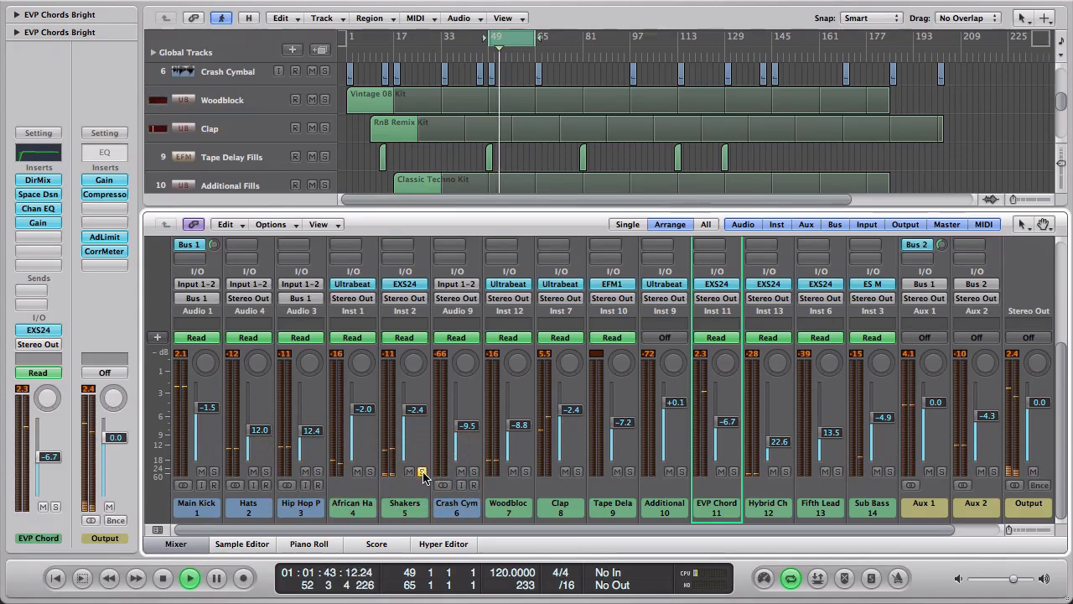
{"action": "scroll", "coordinate": [423, 476], "scroll_direction": "up", "scroll_amount": 5}
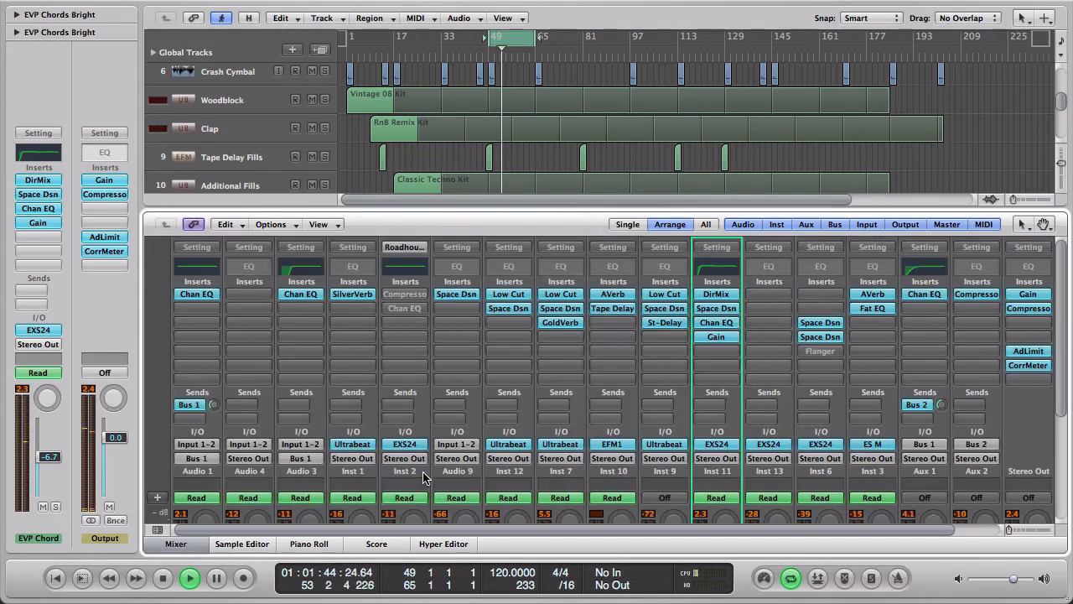
{"action": "double_click", "coordinate": [399, 266]}
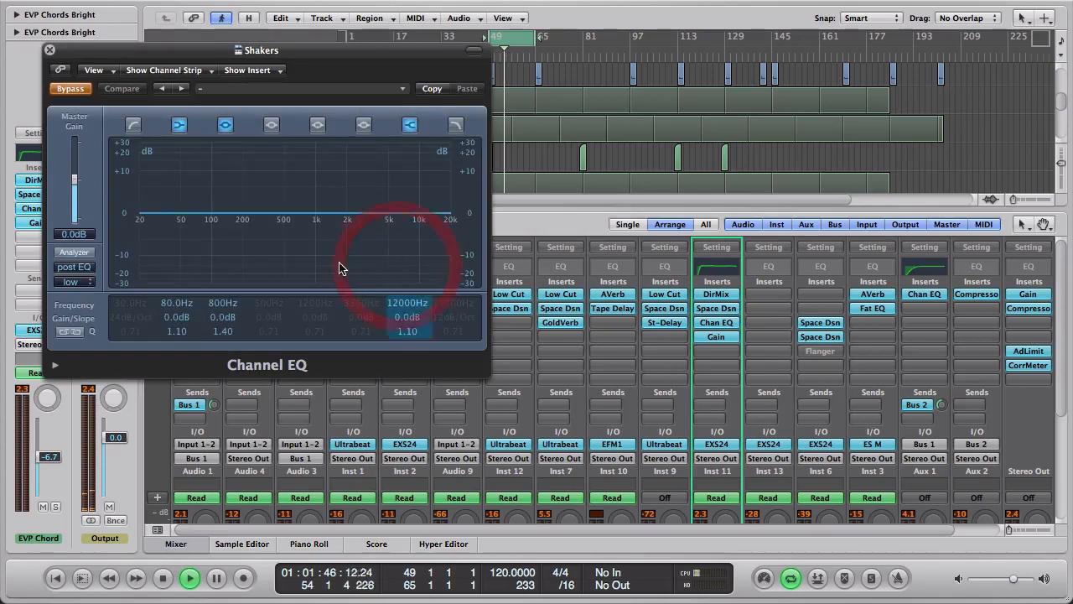
{"action": "left_click", "coordinate": [85, 88]}
{"action": "left_click", "coordinate": [78, 253]}
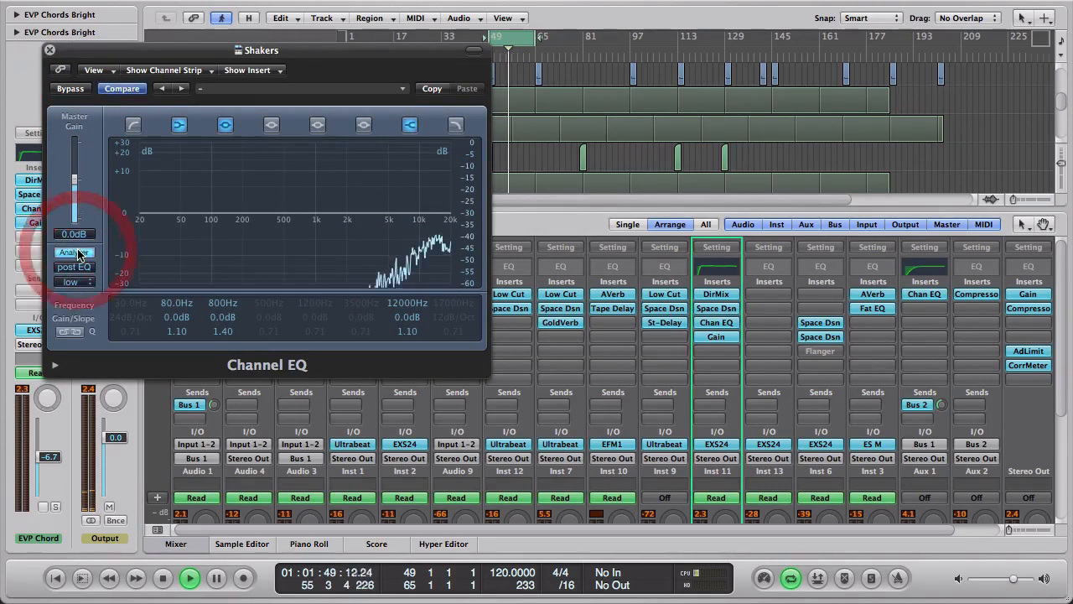
Step: Add a low-cut filter in the Shakers Channel EQ, bringing master gain back down after trying +10.0 dB, and close the EQ and unsolo the channel
{"action": "left_click_drag", "start_coordinate": [74, 181], "coordinate": [74, 159]}
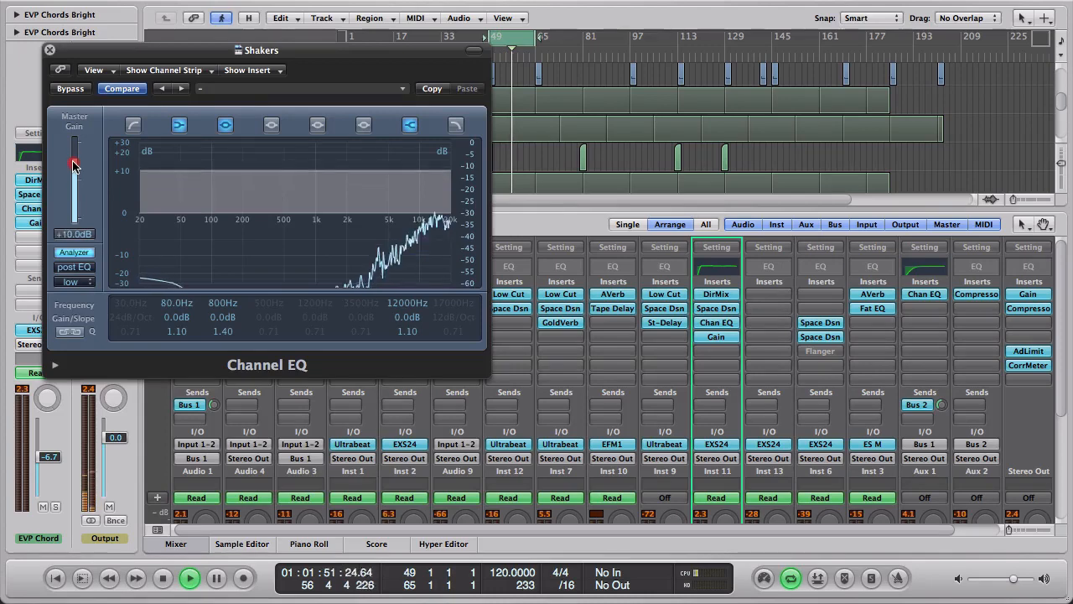
{"action": "left_click", "coordinate": [132, 124]}
{"action": "left_click_drag", "start_coordinate": [120, 255], "coordinate": [115, 211]}
{"action": "left_click_drag", "start_coordinate": [74, 160], "coordinate": [81, 182]}
{"action": "left_click", "coordinate": [51, 50]}
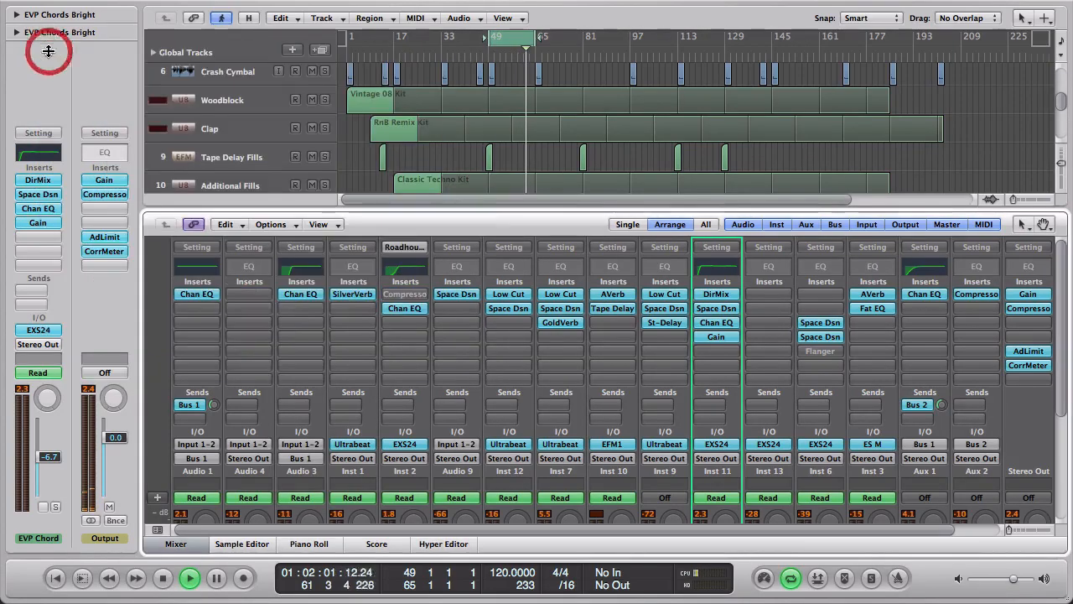
{"action": "scroll", "coordinate": [390, 469], "scroll_direction": "down", "scroll_amount": 5}
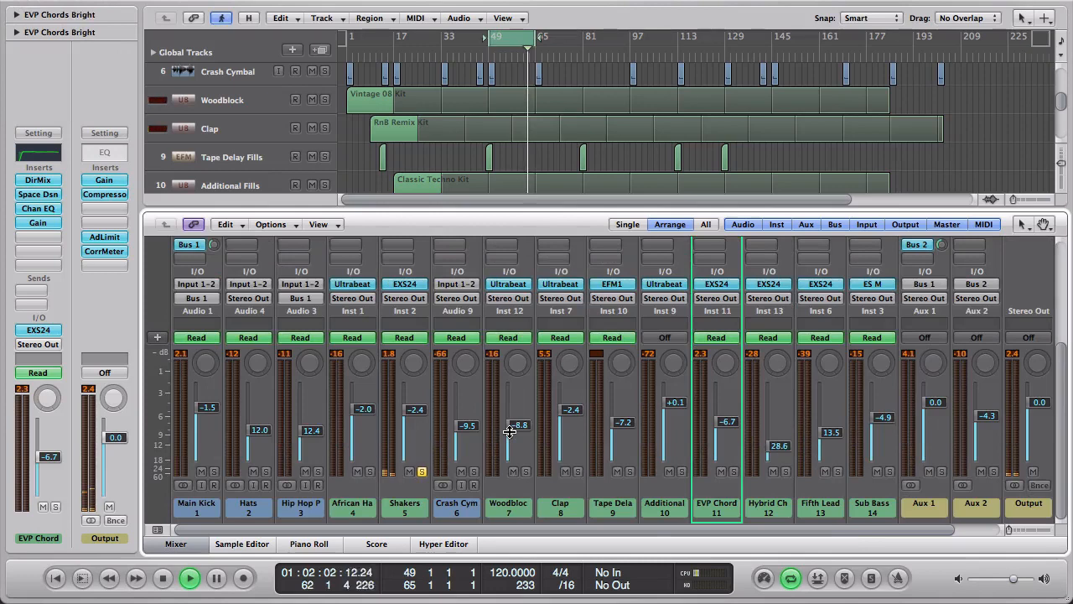
{"action": "left_click", "coordinate": [422, 472]}
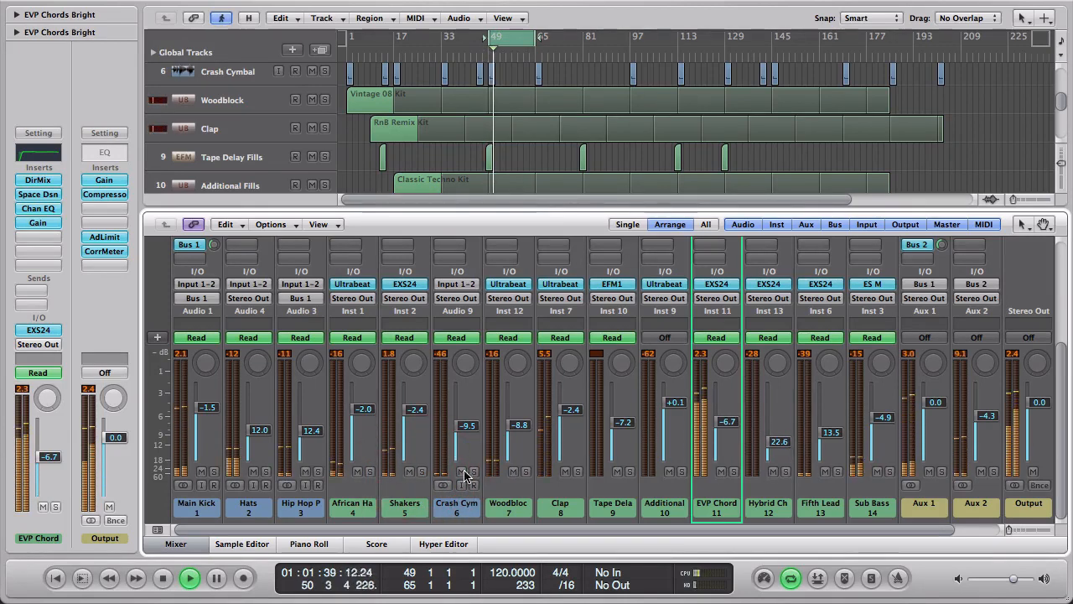
Step: Solo the Clap channel, pan it to -7 and unsolo it
{"action": "left_click", "coordinate": [578, 472]}
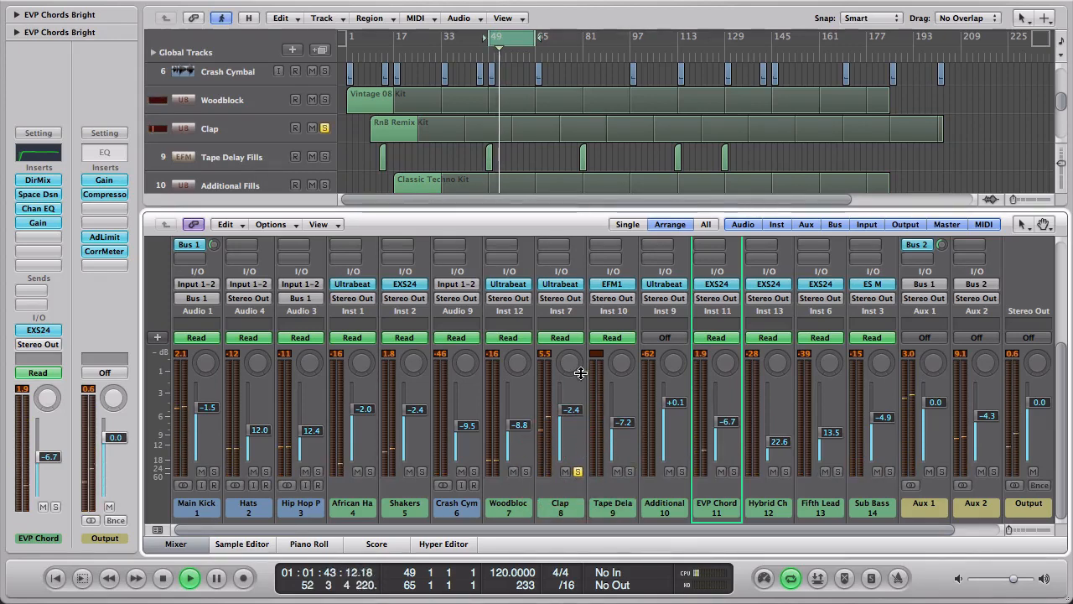
{"action": "left_click_drag", "start_coordinate": [573, 365], "coordinate": [576, 377]}
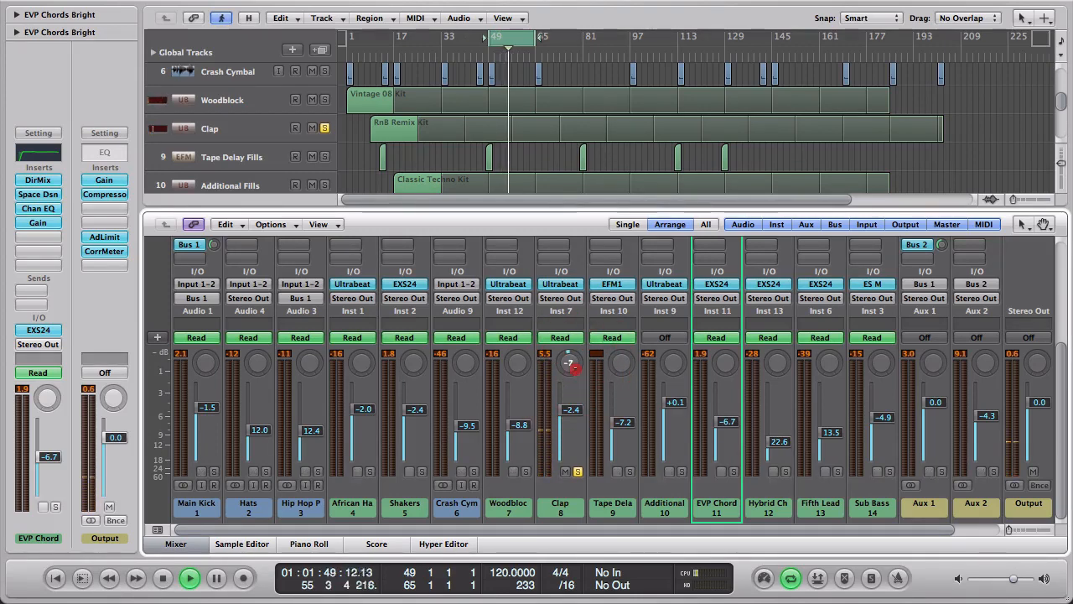
{"action": "left_click", "coordinate": [577, 471]}
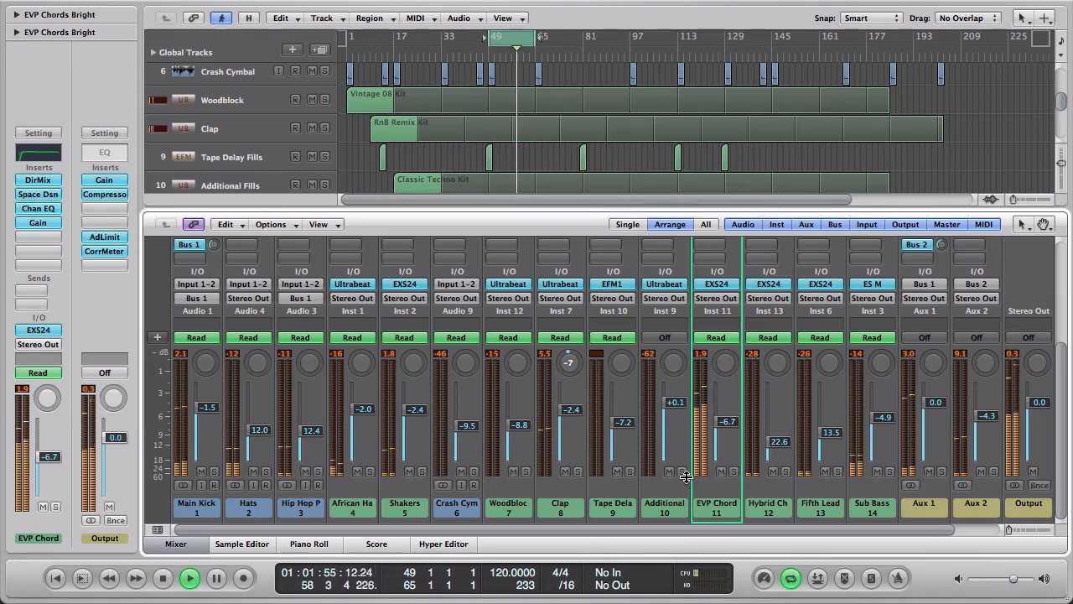
Step: Solo the EVP Chord channel and set its Direction Mixer's spread to 0.2
{"action": "left_click", "coordinate": [734, 471]}
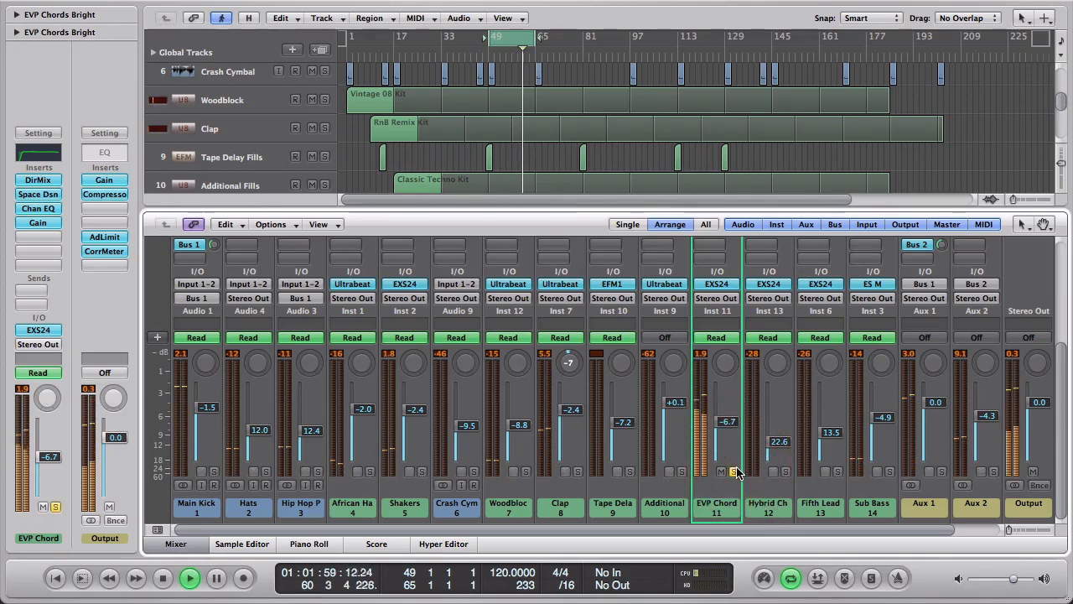
{"action": "scroll", "coordinate": [736, 472], "scroll_direction": "up", "scroll_amount": 5}
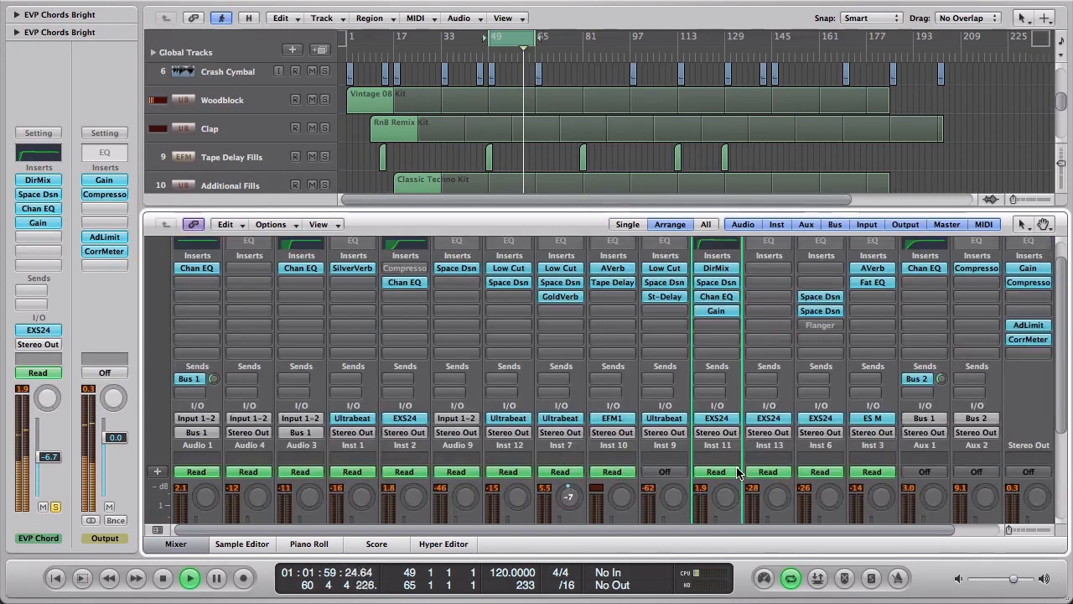
{"action": "left_click", "coordinate": [717, 268]}
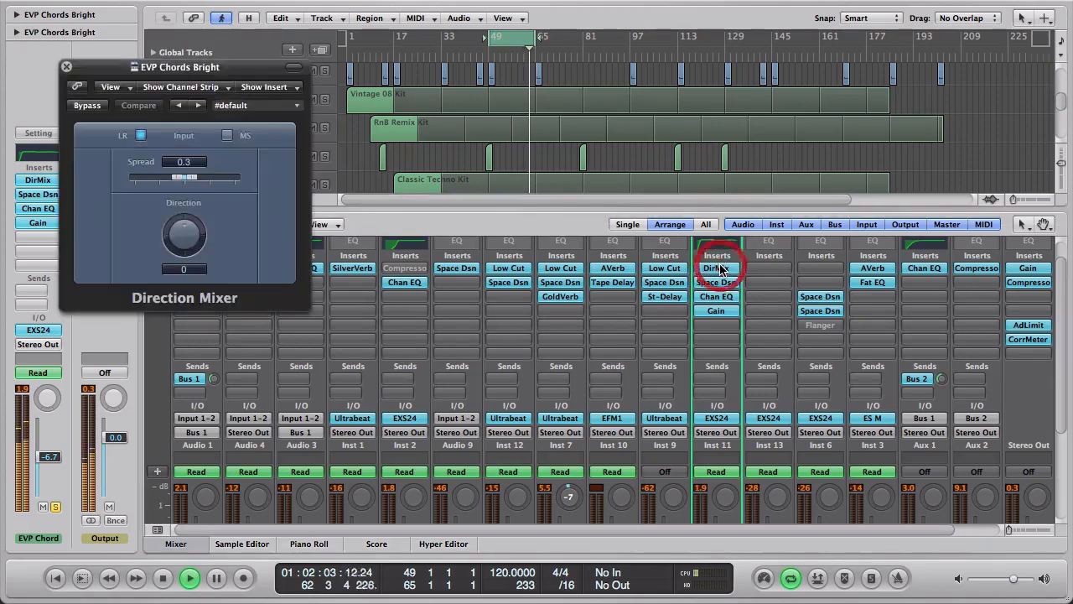
{"action": "left_click_drag", "start_coordinate": [192, 183], "coordinate": [190, 182]}
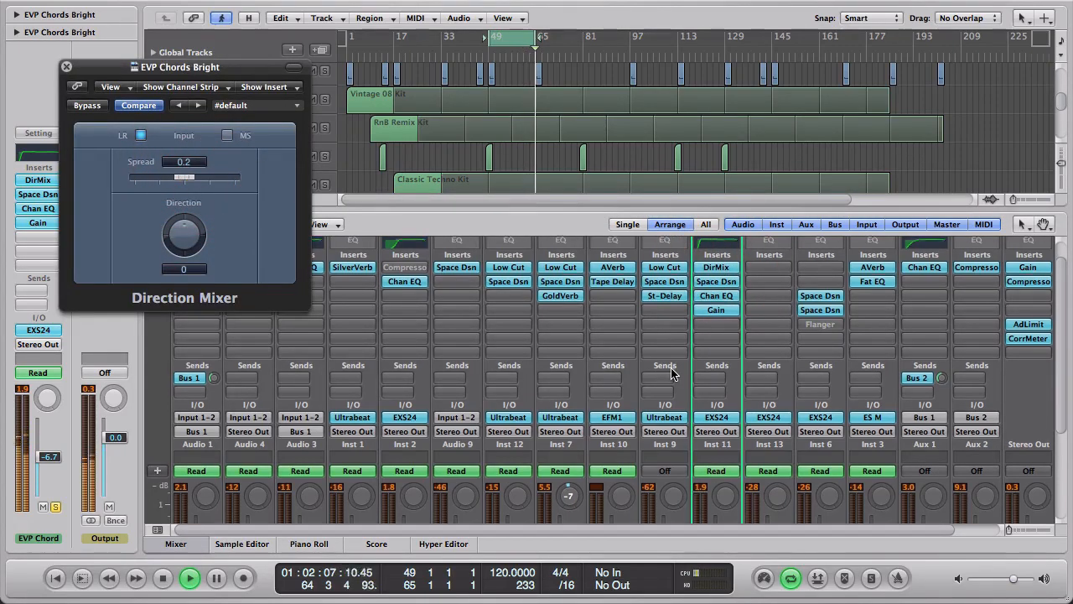
{"action": "scroll", "coordinate": [675, 376], "scroll_direction": "down", "scroll_amount": 3}
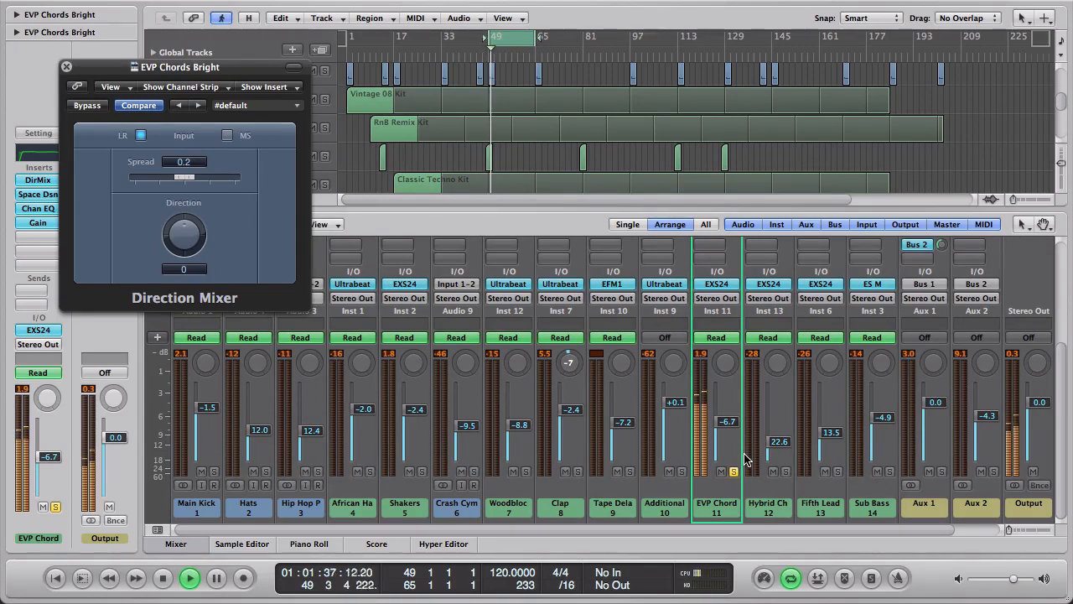
Step: Move Space Designer below Gain in the EVP Chord inserts and switch the Gain plug-in to mono
{"action": "scroll", "coordinate": [745, 458], "scroll_direction": "up", "scroll_amount": 3}
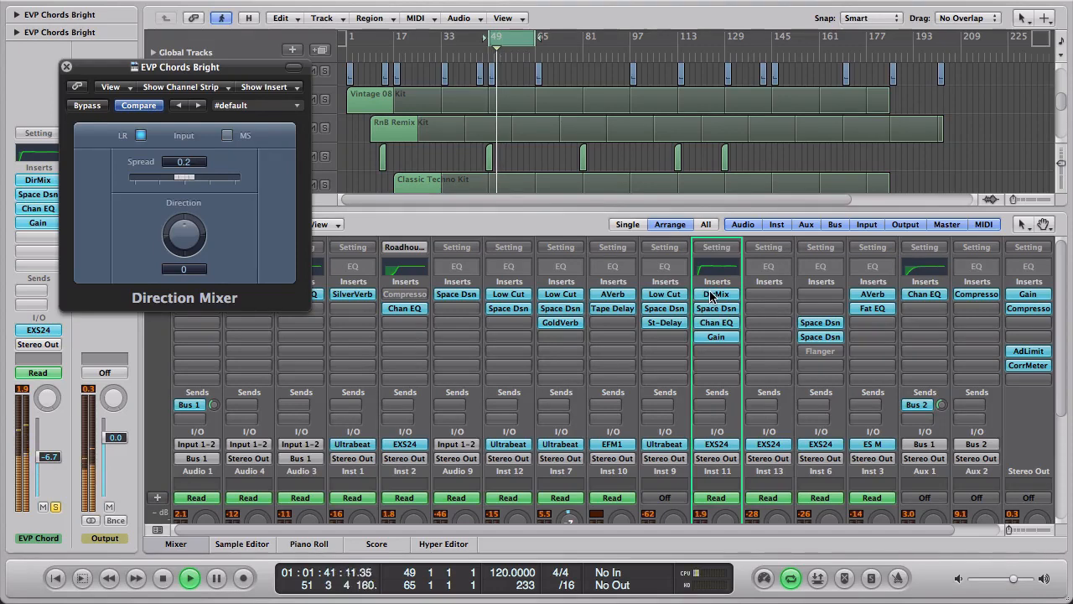
{"action": "mouse_move", "coordinate": [721, 338]}
{"action": "left_mouse_down"}
{"action": "mouse_move", "coordinate": [733, 310]}
{"action": "mouse_move", "coordinate": [716, 351]}
{"action": "mouse_move", "coordinate": [718, 341]}
{"action": "left_mouse_up"}
{"action": "left_click", "coordinate": [717, 337]}
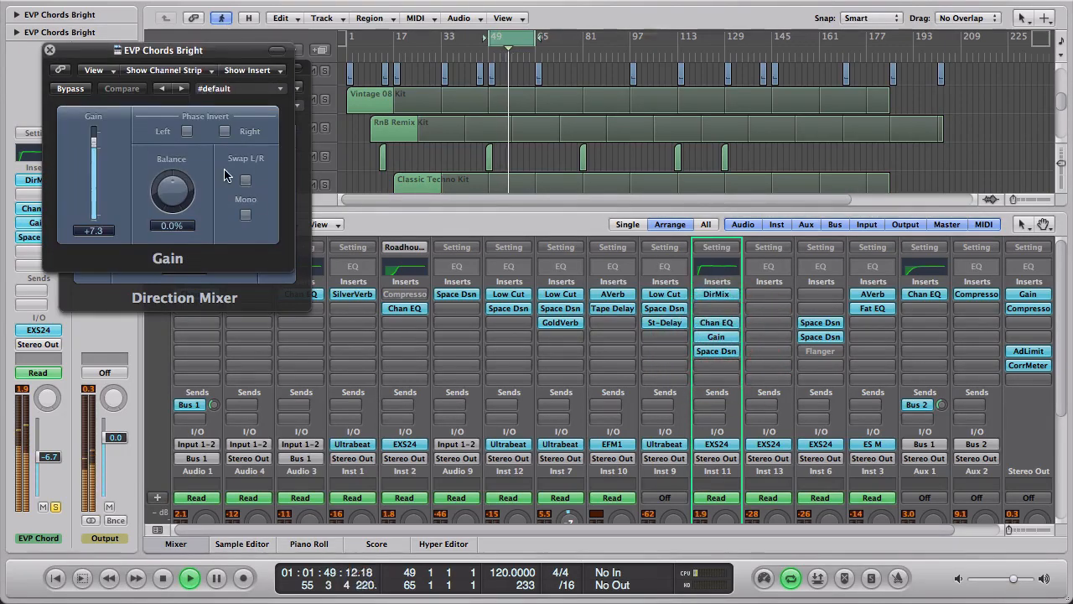
{"action": "left_click", "coordinate": [244, 213]}
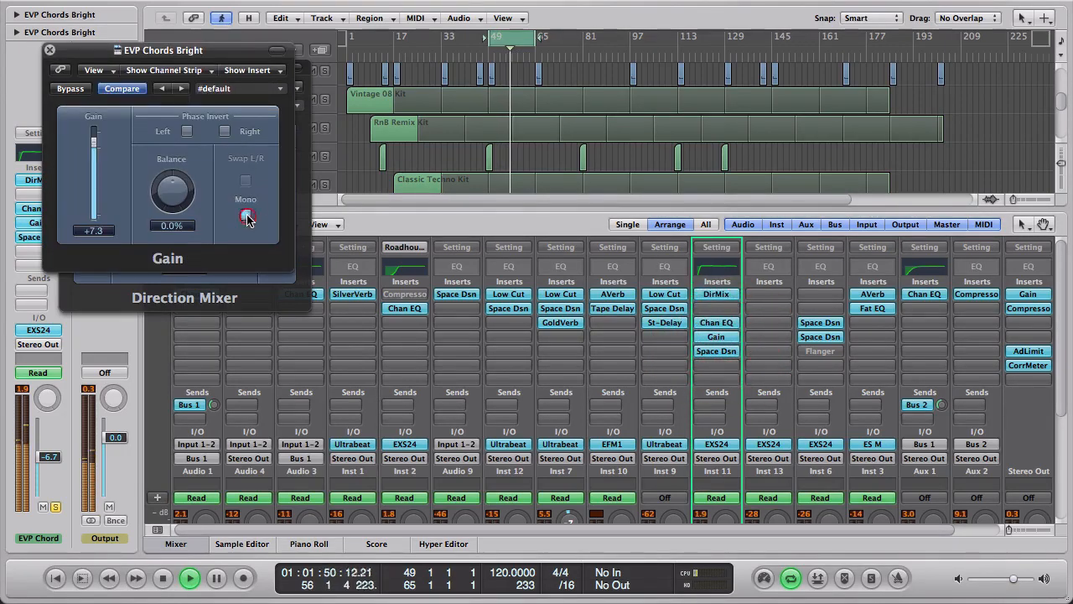
Step: Bypass the Direction Mixer on the EVP Chord channel and unsolo the channel, trying a pan of -1 before returning it to centre
{"action": "left_click", "coordinate": [715, 293]}
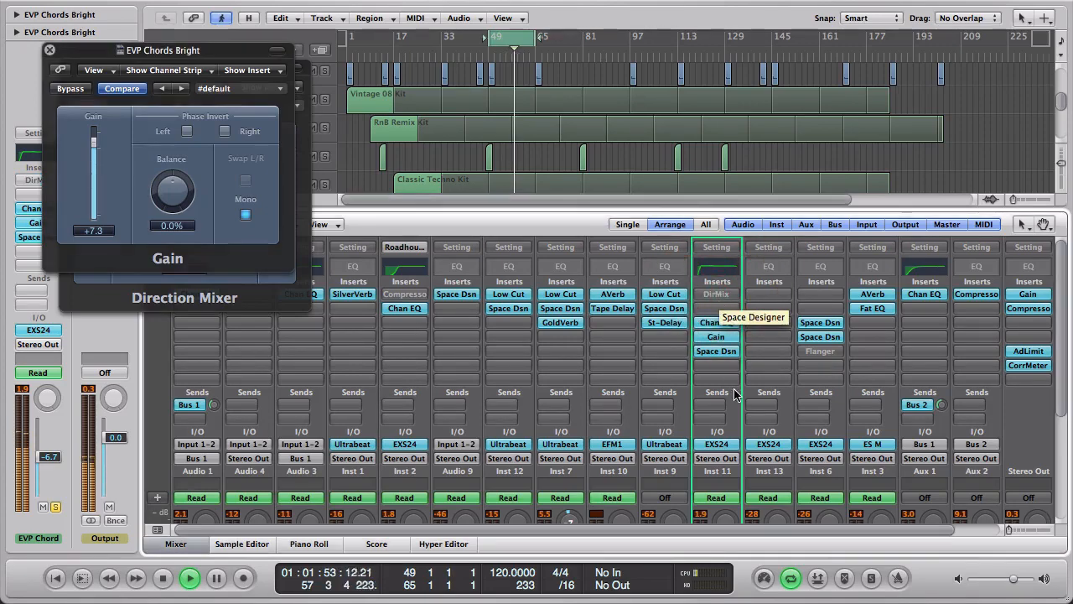
{"action": "scroll", "coordinate": [734, 394], "scroll_direction": "down", "scroll_amount": 5}
{"action": "scroll", "coordinate": [727, 425], "scroll_direction": "up", "scroll_amount": 3}
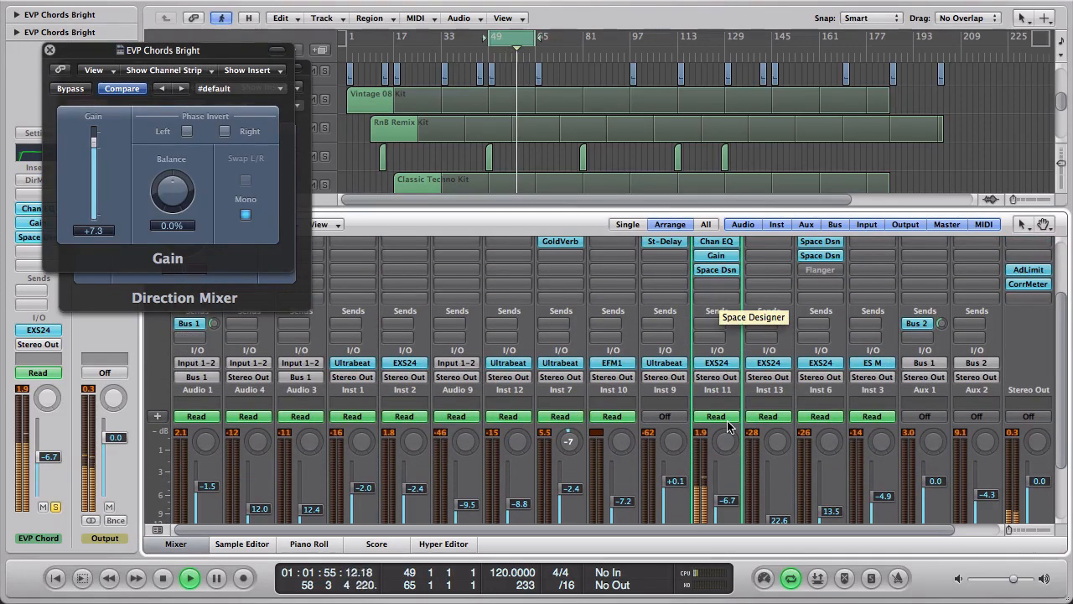
{"action": "left_click", "coordinate": [725, 446]}
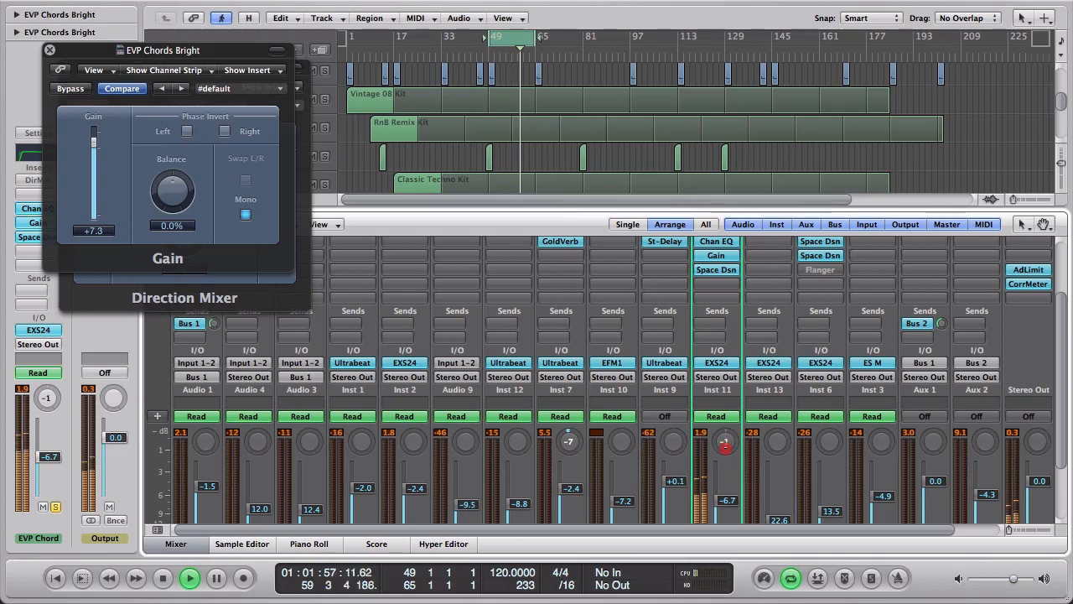
{"action": "scroll", "coordinate": [726, 451], "scroll_direction": "up", "scroll_amount": 1}
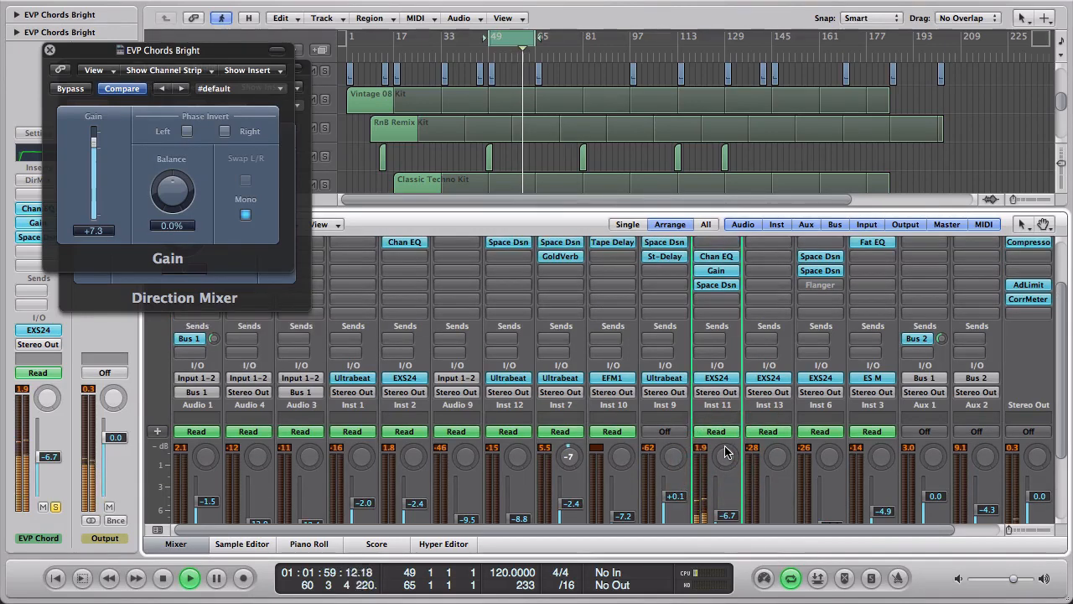
{"action": "scroll", "coordinate": [726, 451], "scroll_direction": "down", "scroll_amount": 4}
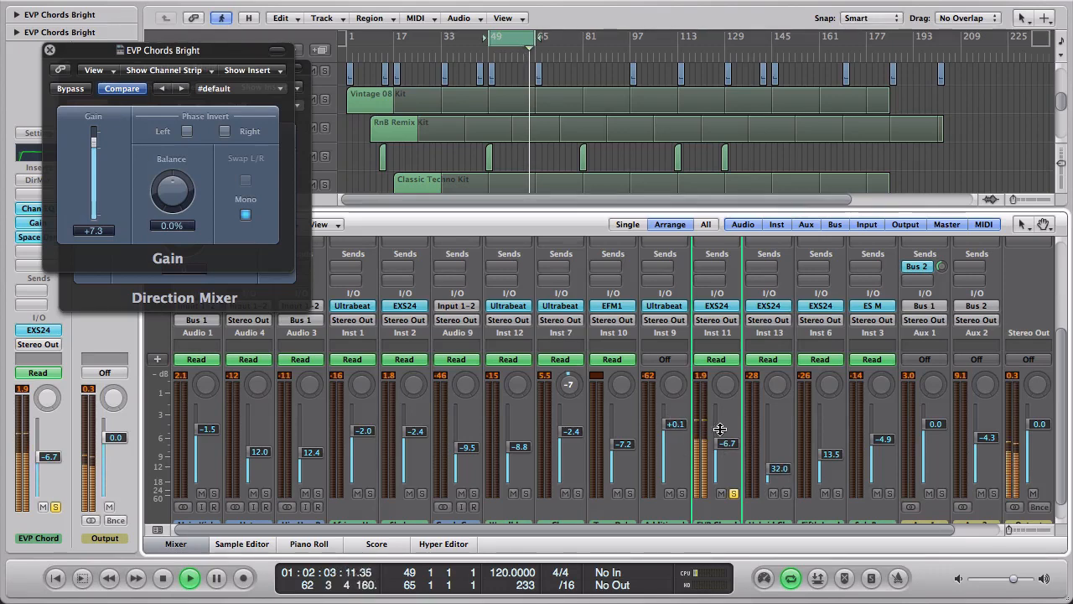
{"action": "left_click", "coordinate": [731, 493]}
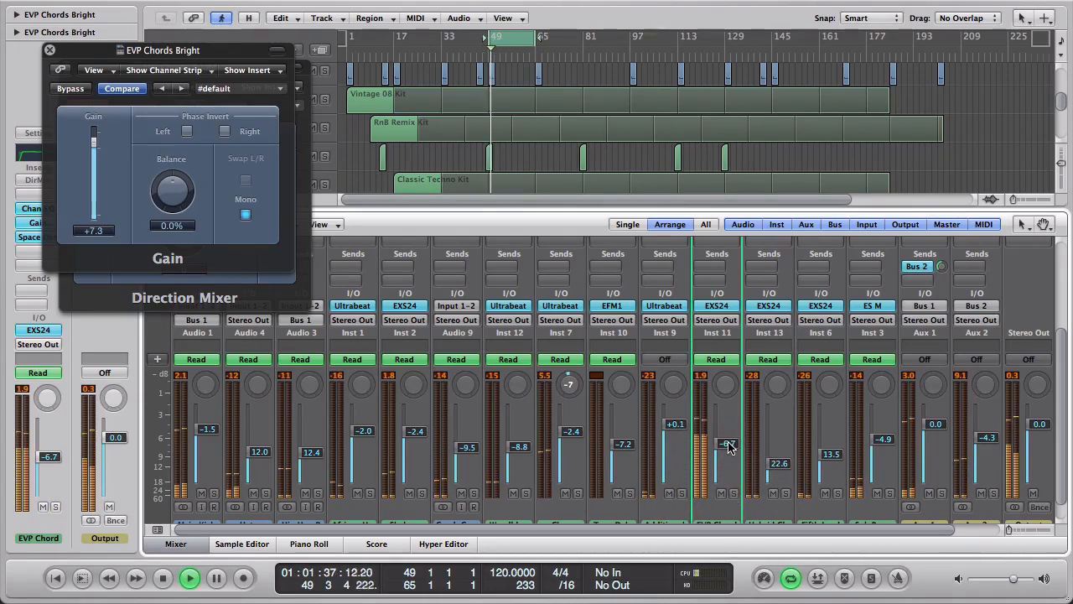
Step: Raise the EVP Chord Gain plug-in to +9.7 dB and reset the channel's peak level
{"action": "left_click_drag", "start_coordinate": [94, 140], "coordinate": [95, 145]}
{"action": "left_click", "coordinate": [95, 145]}
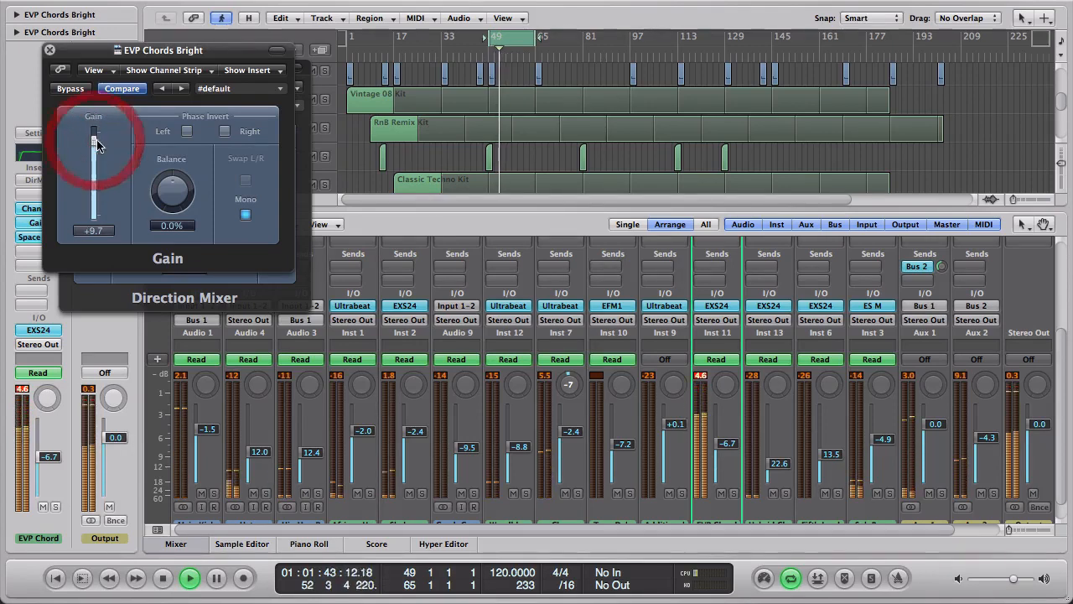
{"action": "left_click", "coordinate": [703, 378]}
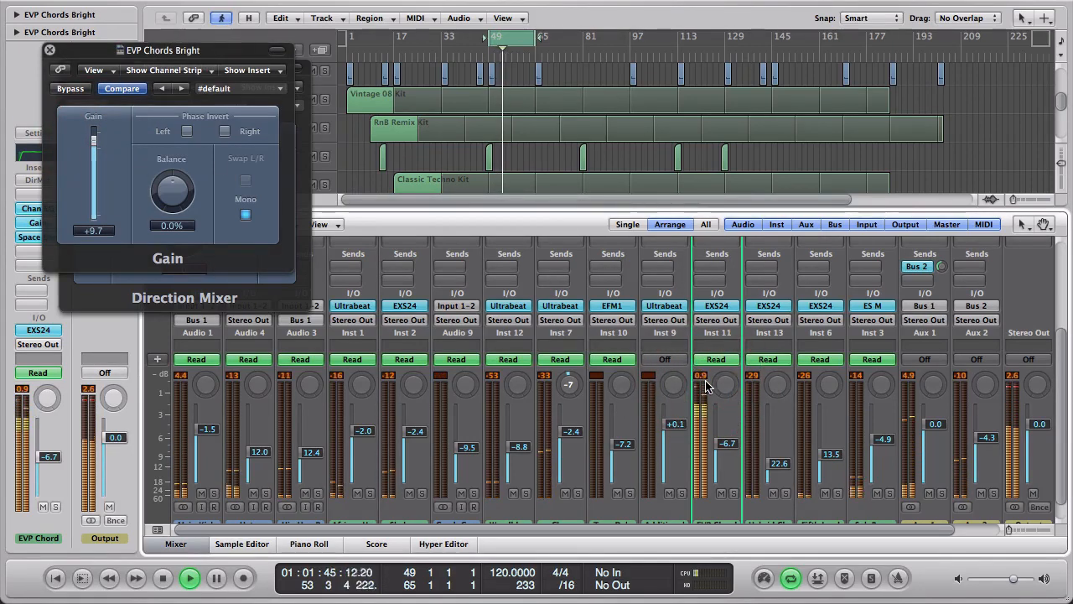
Step: Audition the EVP Chord channel in solo and return to the full mix
{"action": "scroll", "coordinate": [706, 385], "scroll_direction": "up", "scroll_amount": 5}
{"action": "scroll", "coordinate": [717, 344], "scroll_direction": "down", "scroll_amount": 5}
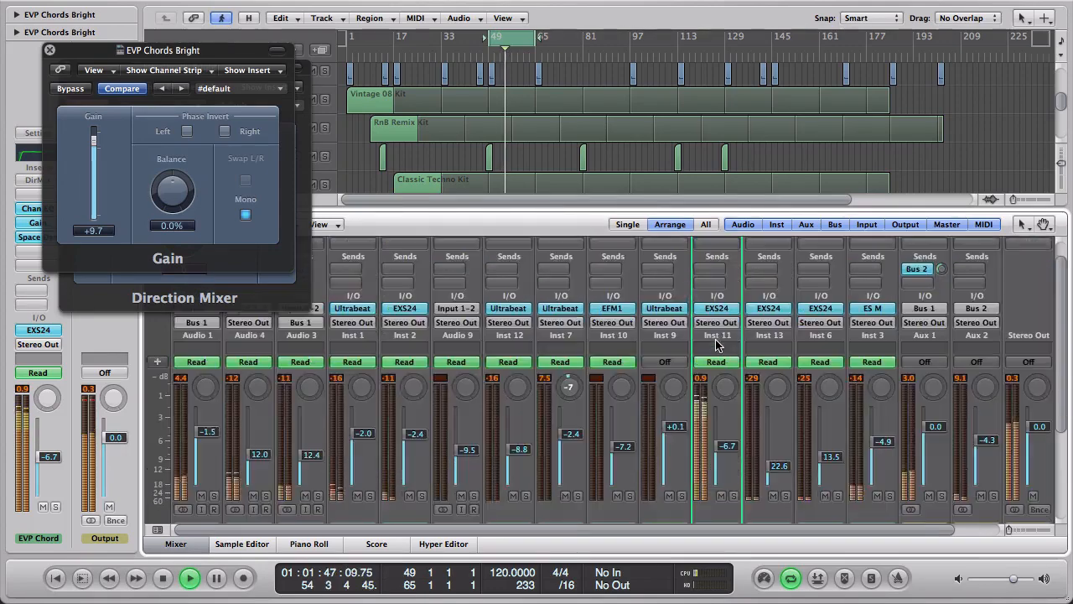
{"action": "left_click", "coordinate": [734, 495]}
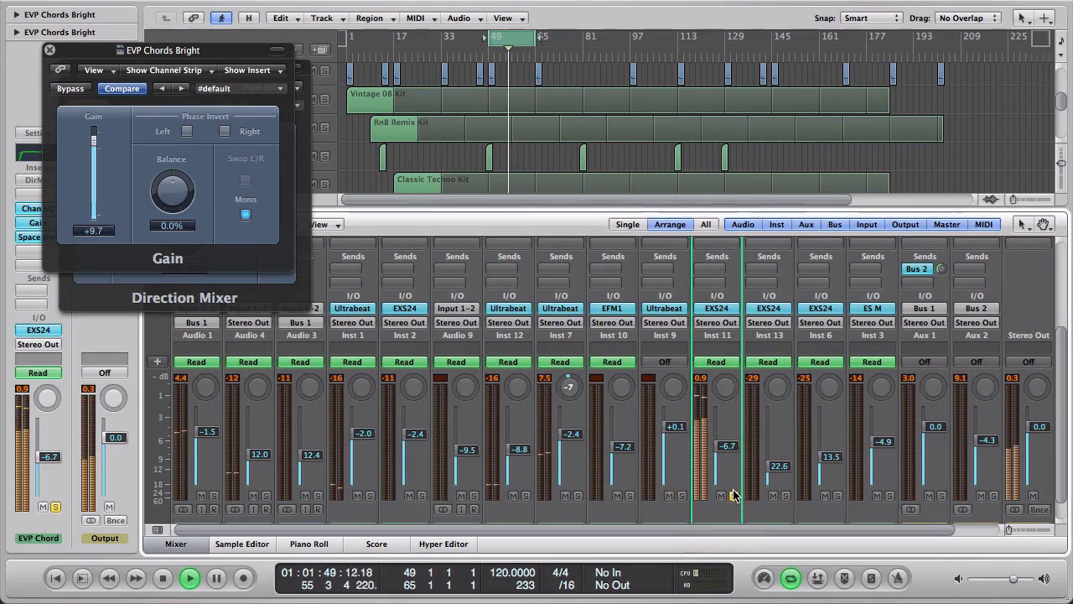
{"action": "left_click", "coordinate": [734, 496]}
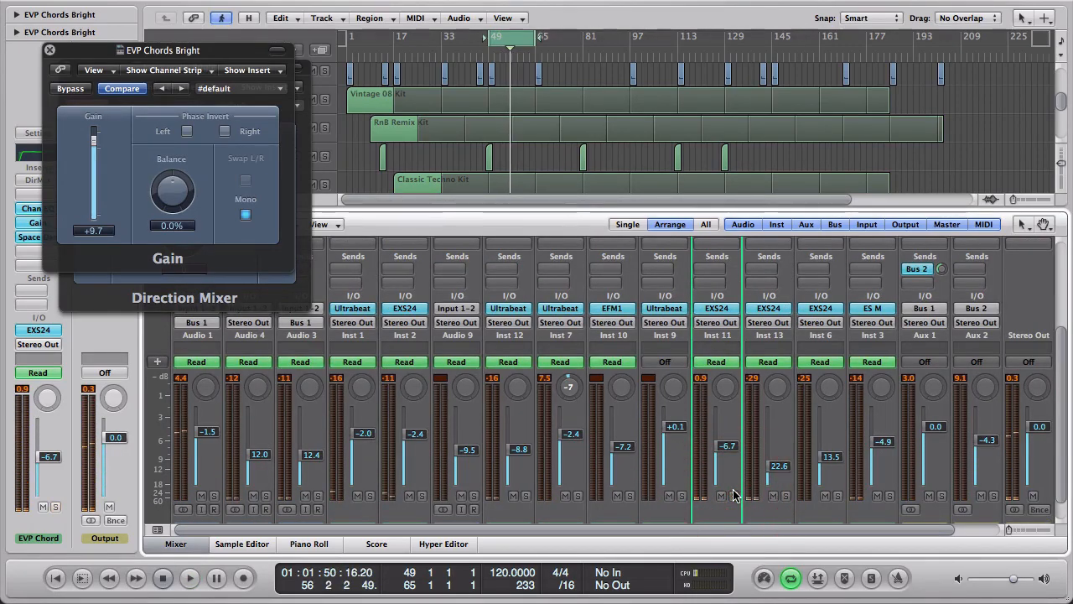
Step: Solo the Sub Bass channel in the mixer and audition it briefly
{"action": "scroll", "coordinate": [733, 496], "scroll_direction": "down", "scroll_amount": 1}
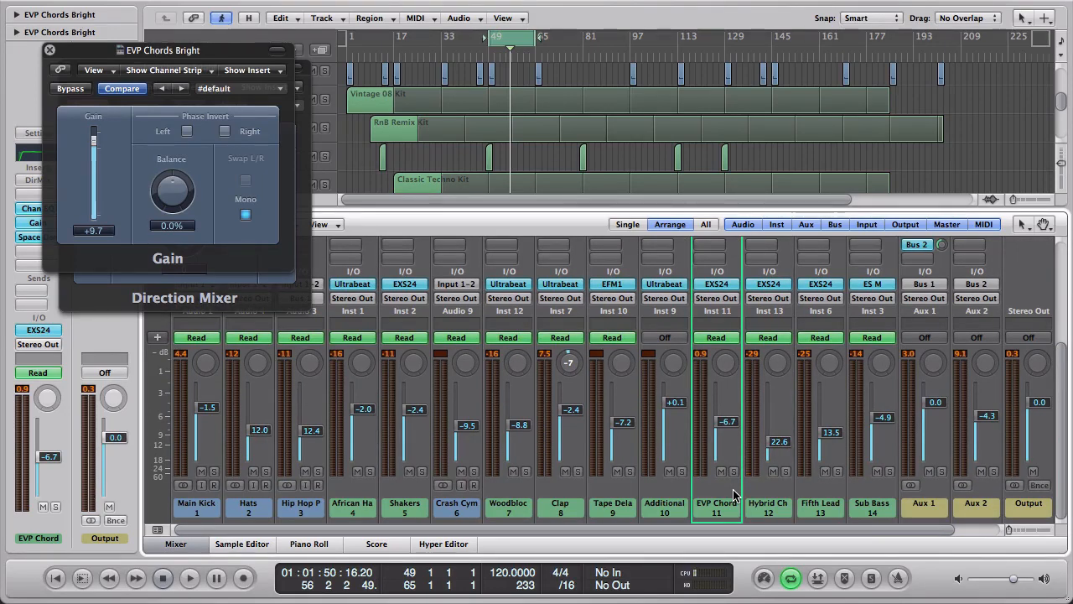
{"action": "left_click", "coordinate": [889, 471]}
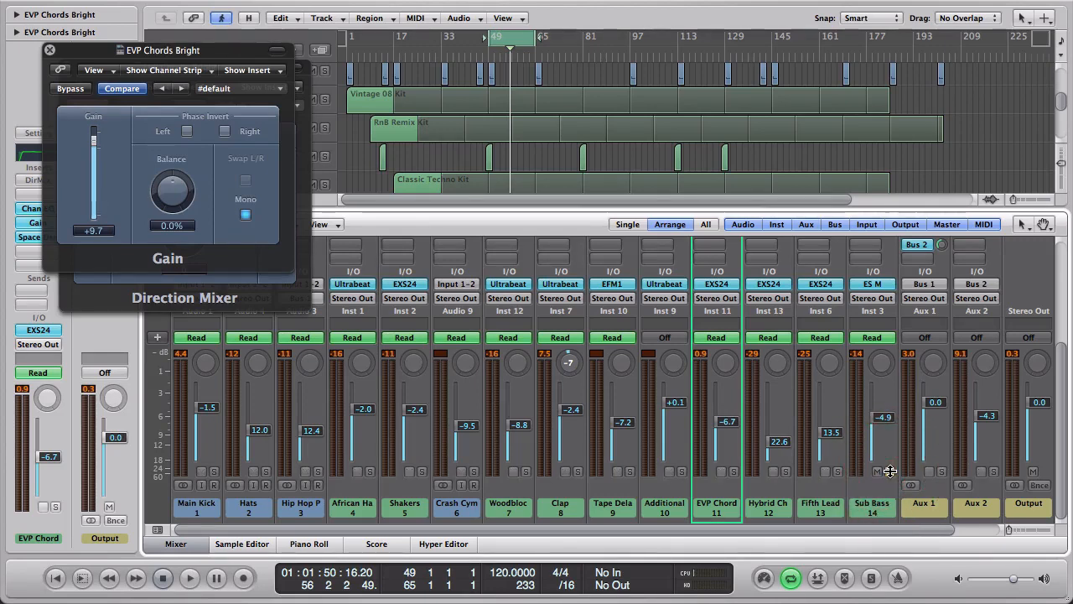
{"action": "key", "text": "space"}
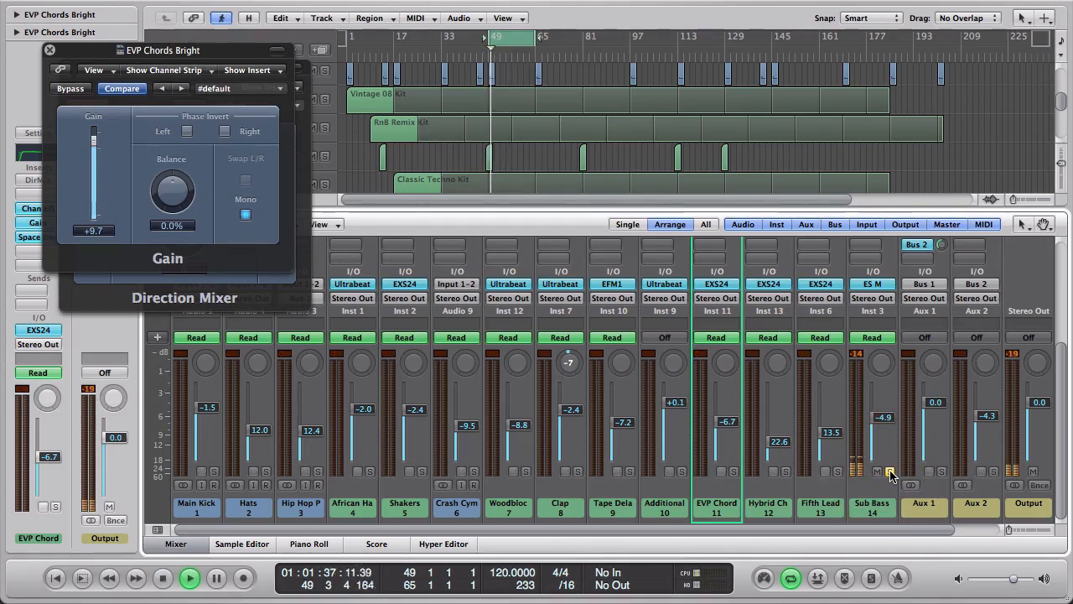
{"action": "key", "text": "space"}
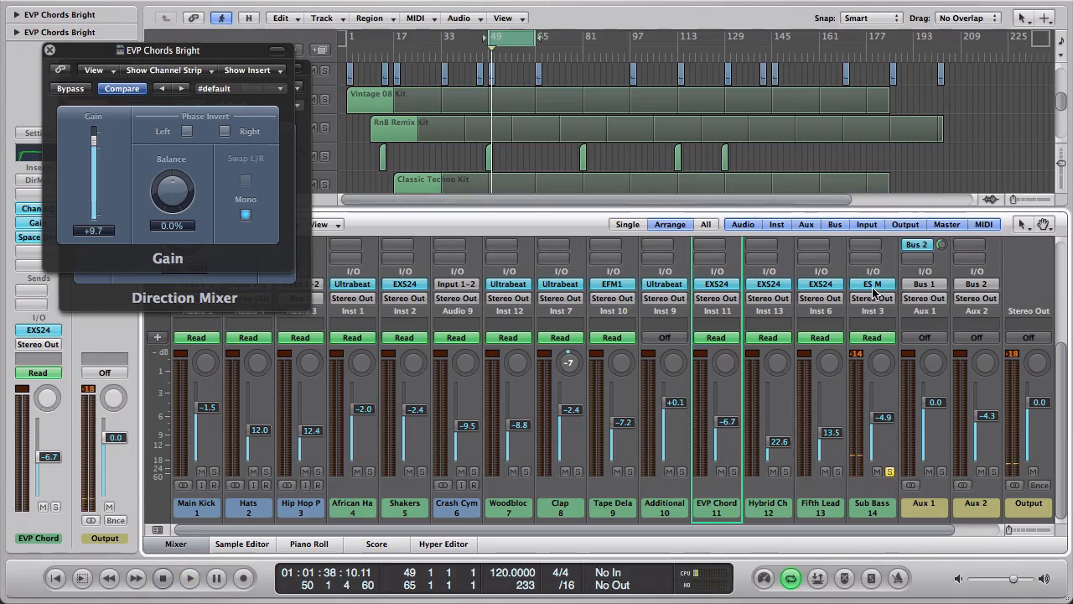
Step: Close the Gain and Direction Mixer windows and open the Sub Bass track's first region in the Piano Roll
{"action": "left_click", "coordinate": [51, 50]}
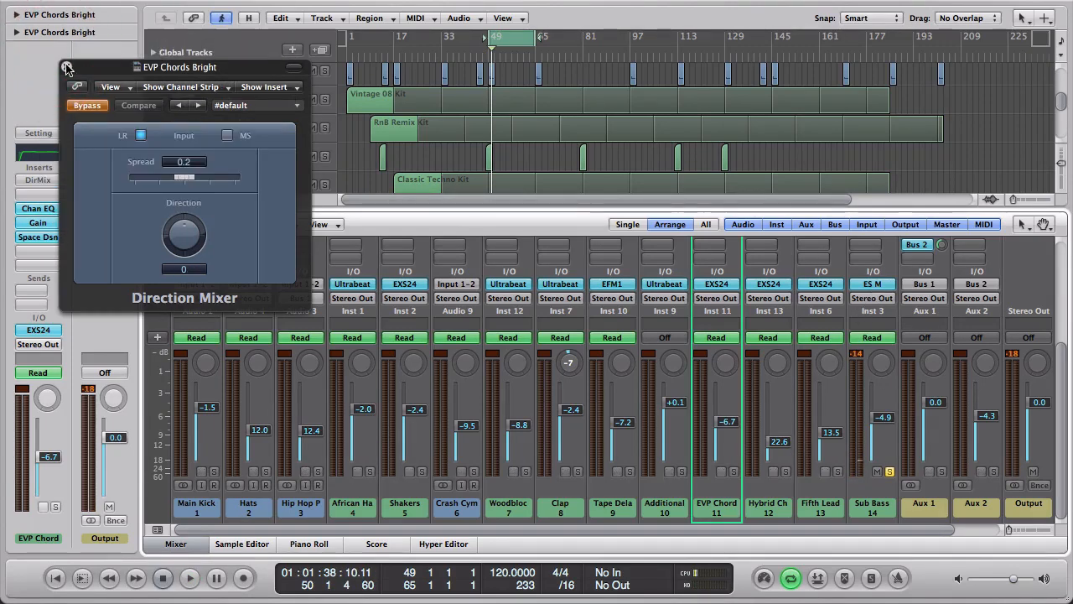
{"action": "left_click", "coordinate": [51, 50]}
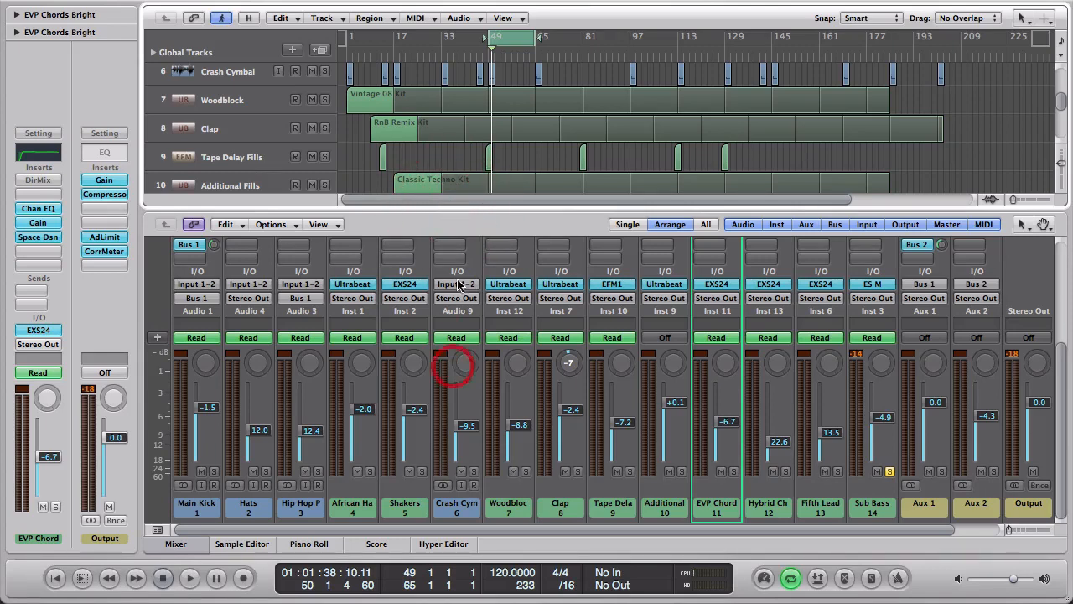
{"action": "left_click_drag", "start_coordinate": [459, 210], "coordinate": [456, 391]}
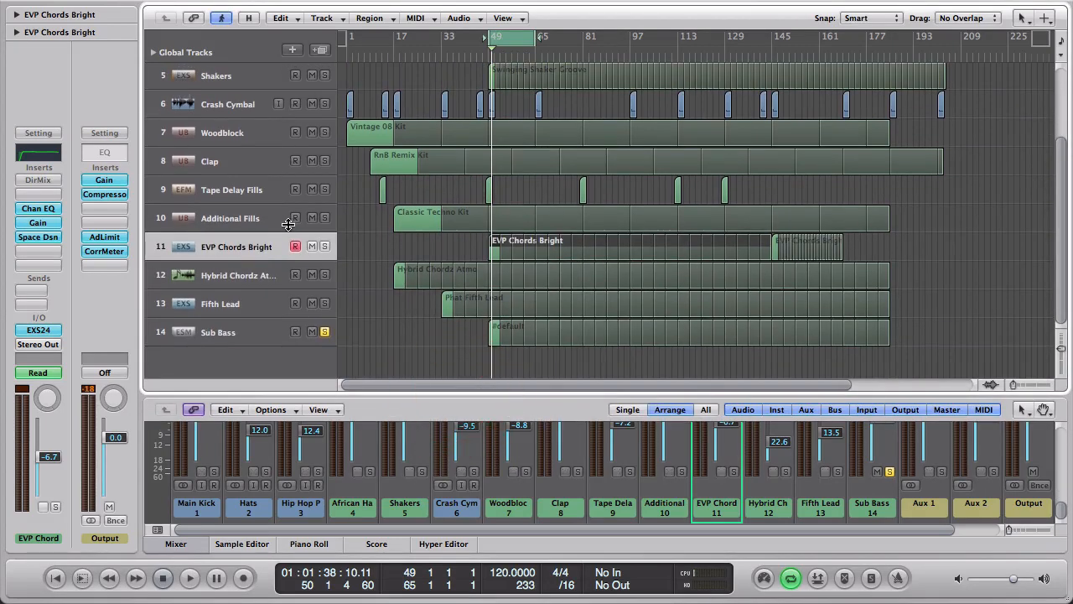
{"action": "left_click", "coordinate": [241, 335]}
{"action": "key", "text": "space"}
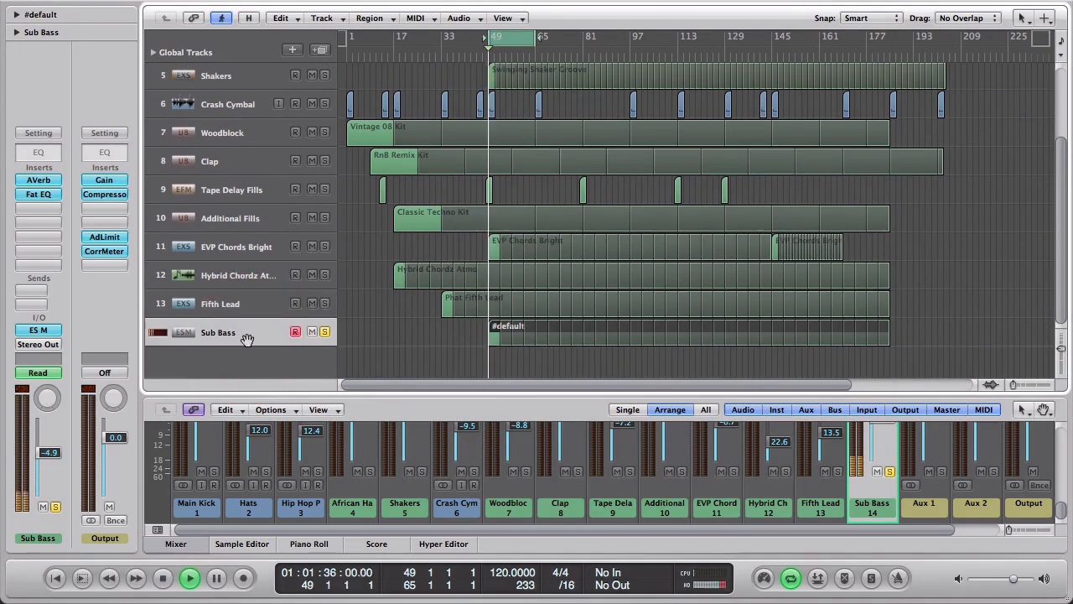
{"action": "double_click", "coordinate": [500, 333]}
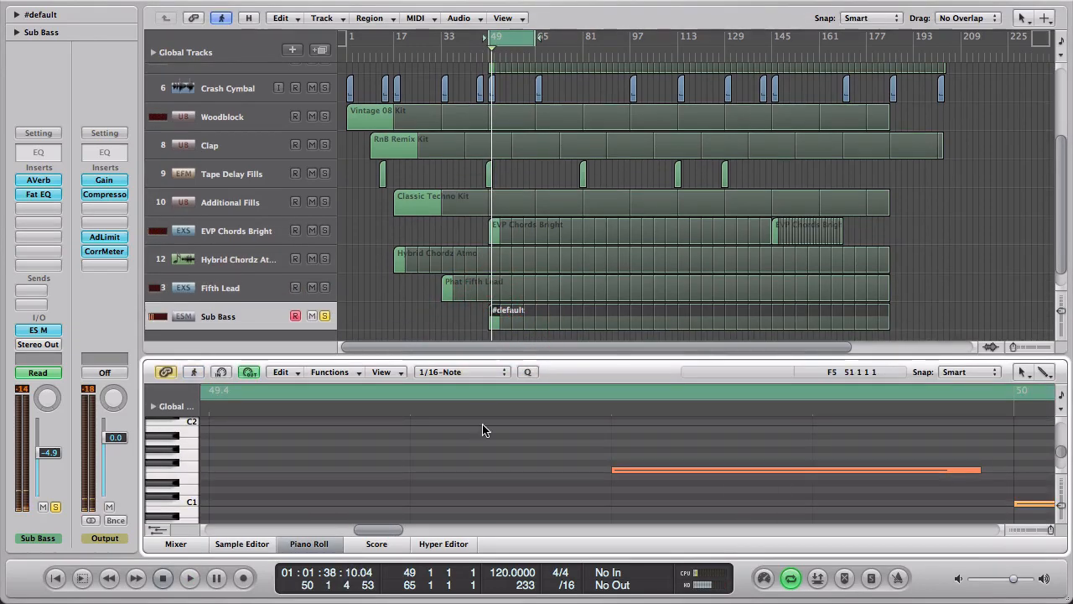
Step: Transpose all Sub Bass notes up one octave and play them back
{"action": "key", "text": "super+a"}
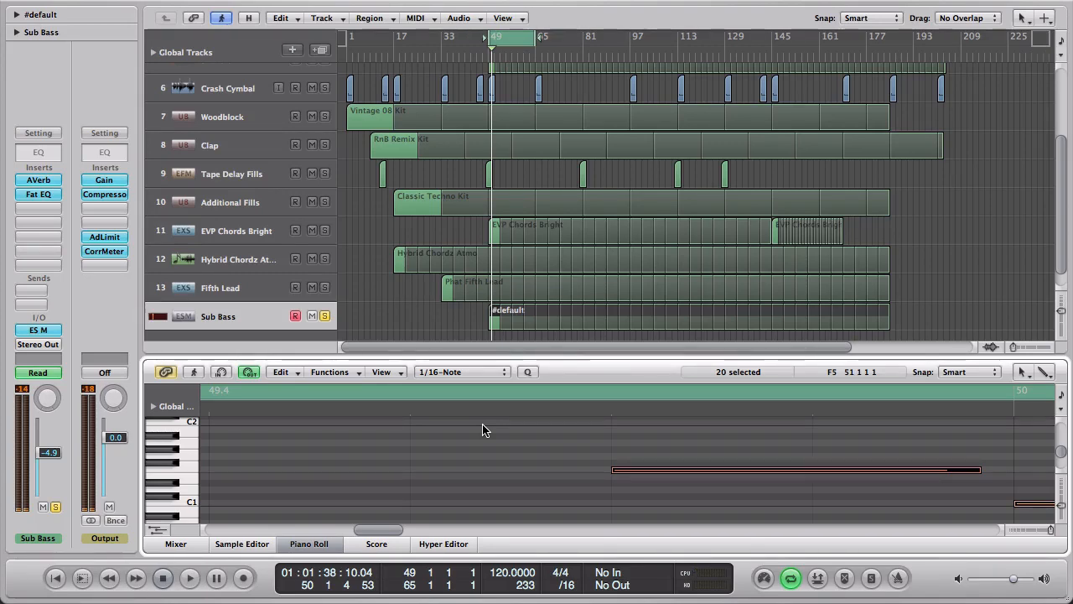
{"action": "key", "text": "alt+shift+Up"}
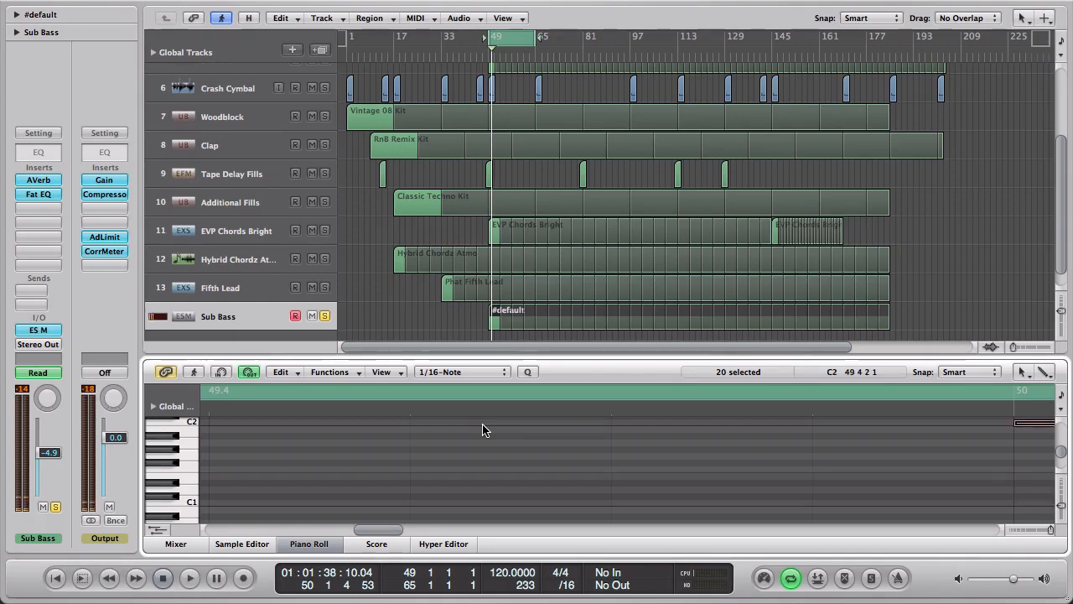
{"action": "key", "text": "space"}
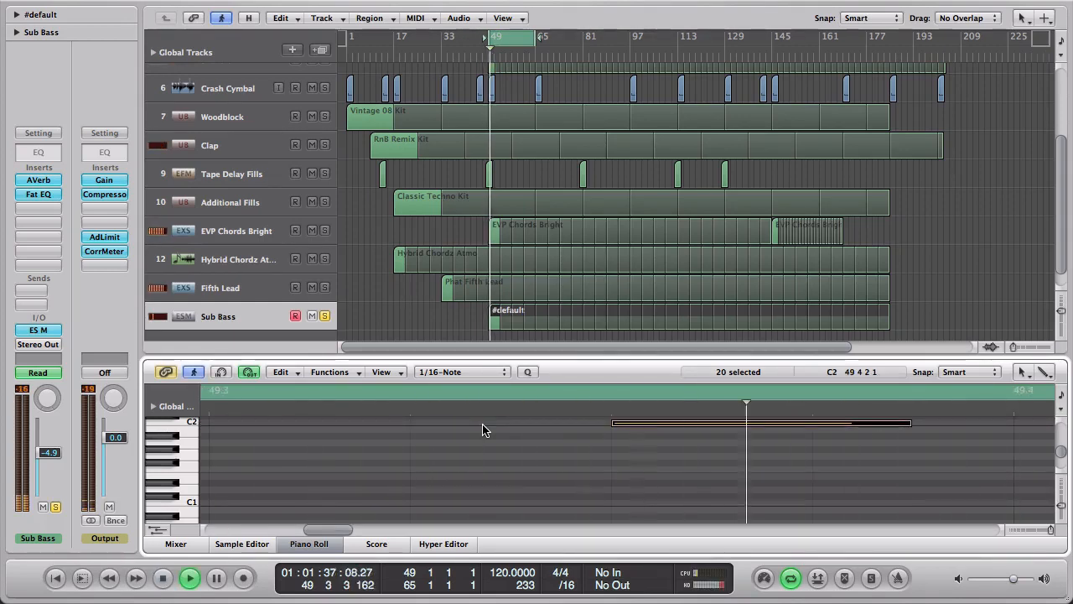
Step: Bypass the AVerb and Fat EQ inserts on the Sub Bass channel after checking the Fat EQ settings
{"action": "left_click", "coordinate": [34, 181], "text": "alt"}
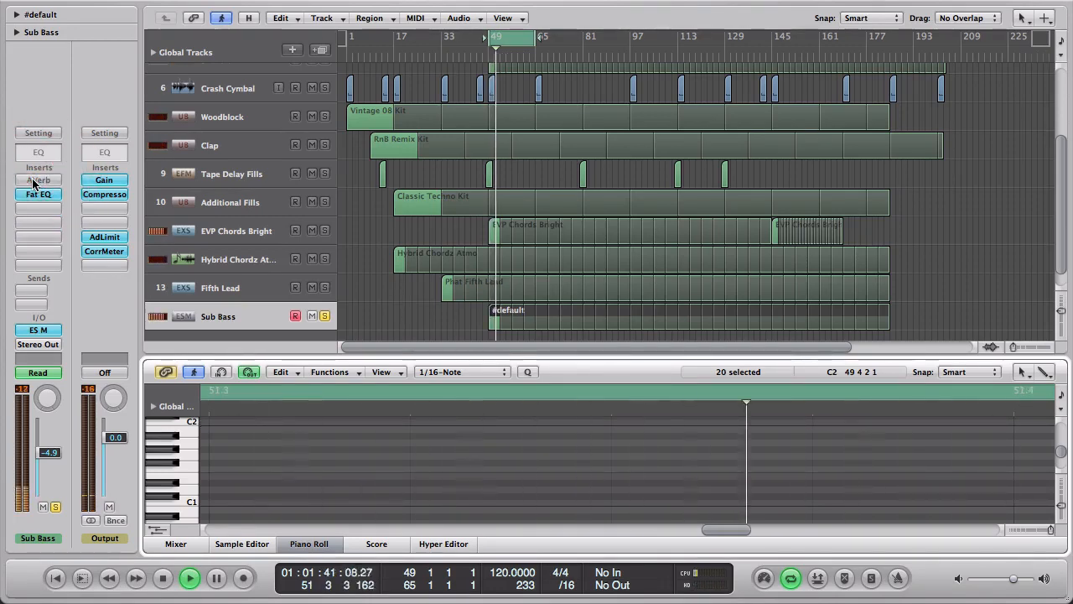
{"action": "left_click", "coordinate": [36, 196]}
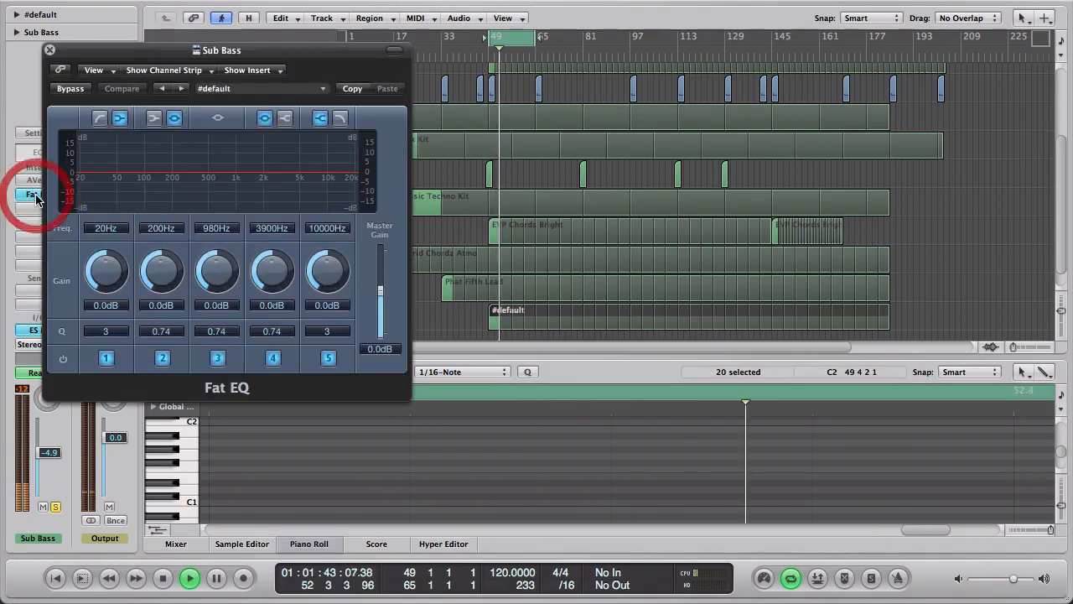
{"action": "left_click", "coordinate": [50, 50]}
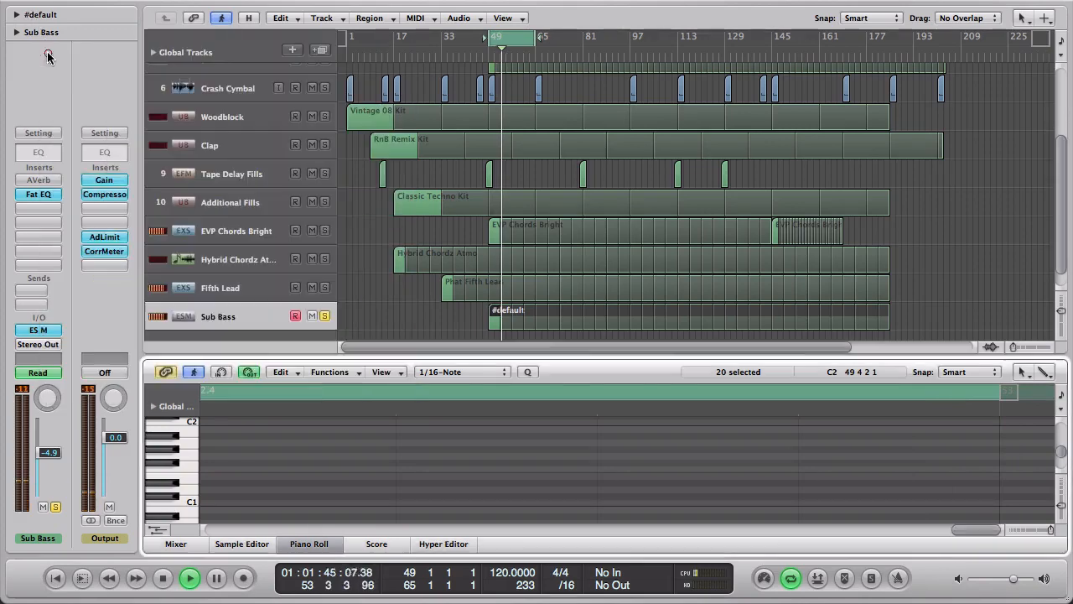
{"action": "left_click", "coordinate": [41, 195], "text": "alt"}
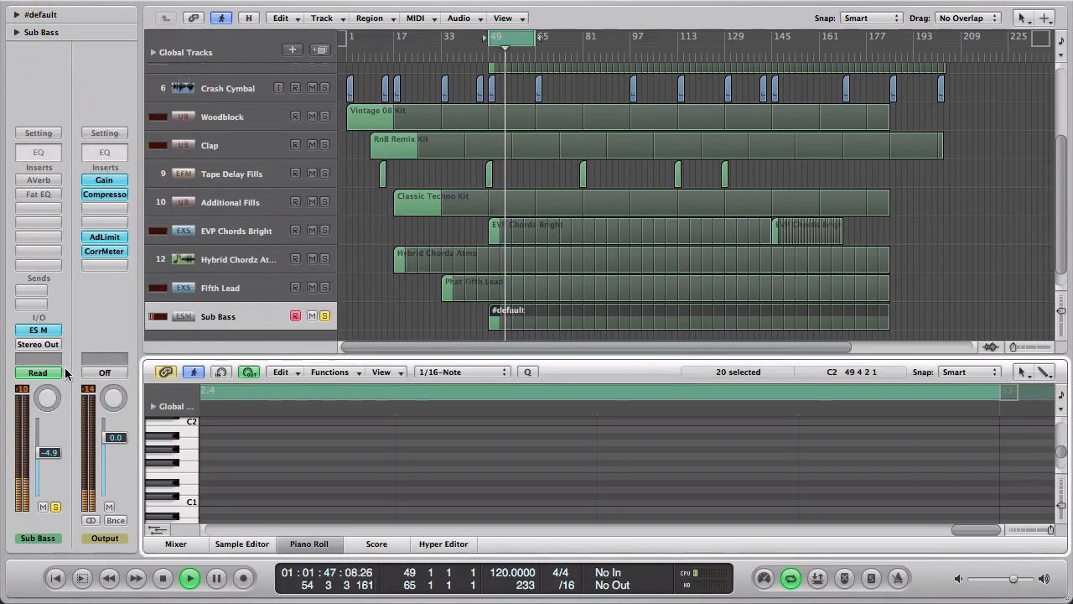
Step: Add a Channel EQ to Sub Bass and enable its analyzer at high resolution (4096 points)
{"action": "double_click", "coordinate": [39, 154]}
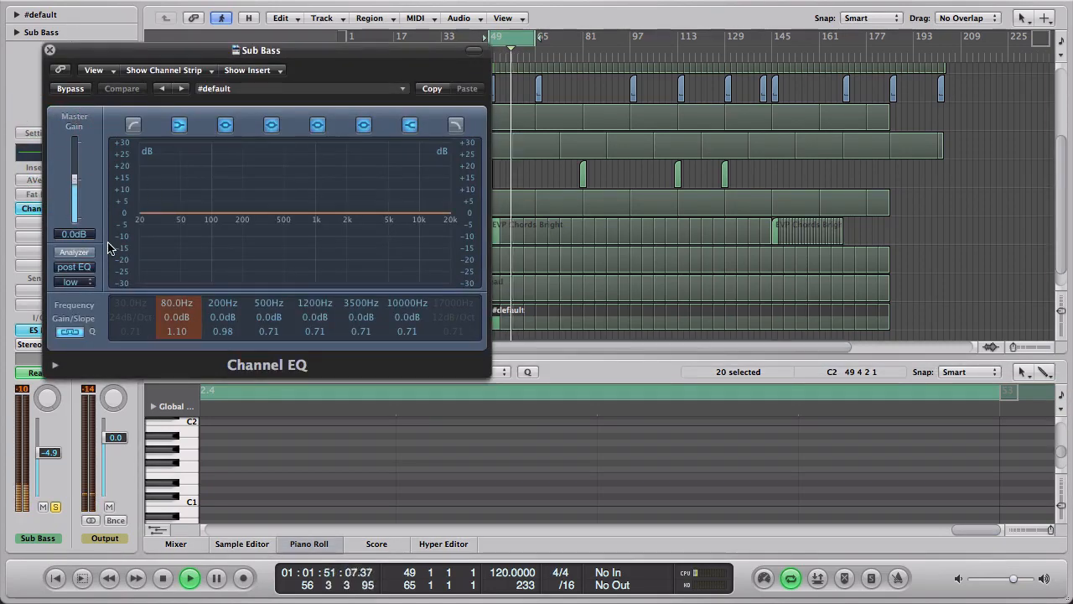
{"action": "left_click", "coordinate": [73, 251]}
{"action": "left_click", "coordinate": [138, 126]}
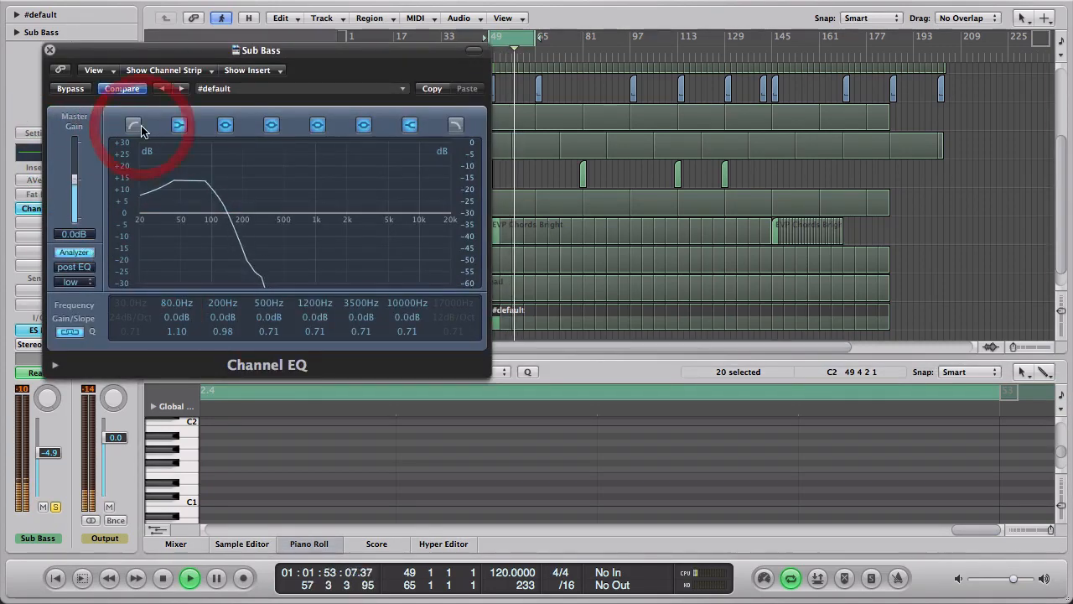
{"action": "left_click", "coordinate": [71, 281]}
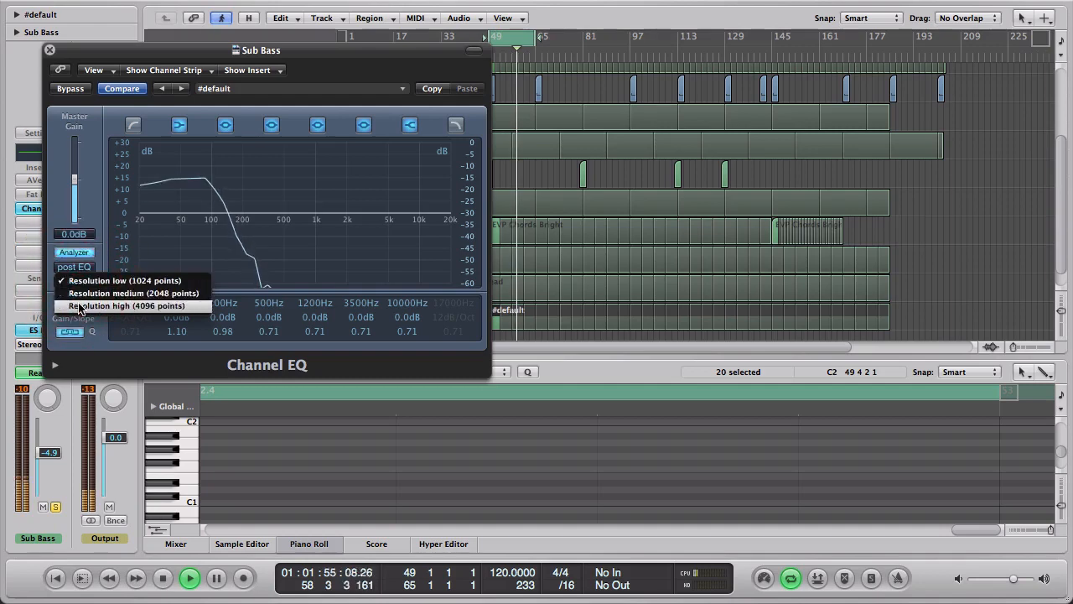
{"action": "left_click", "coordinate": [78, 307]}
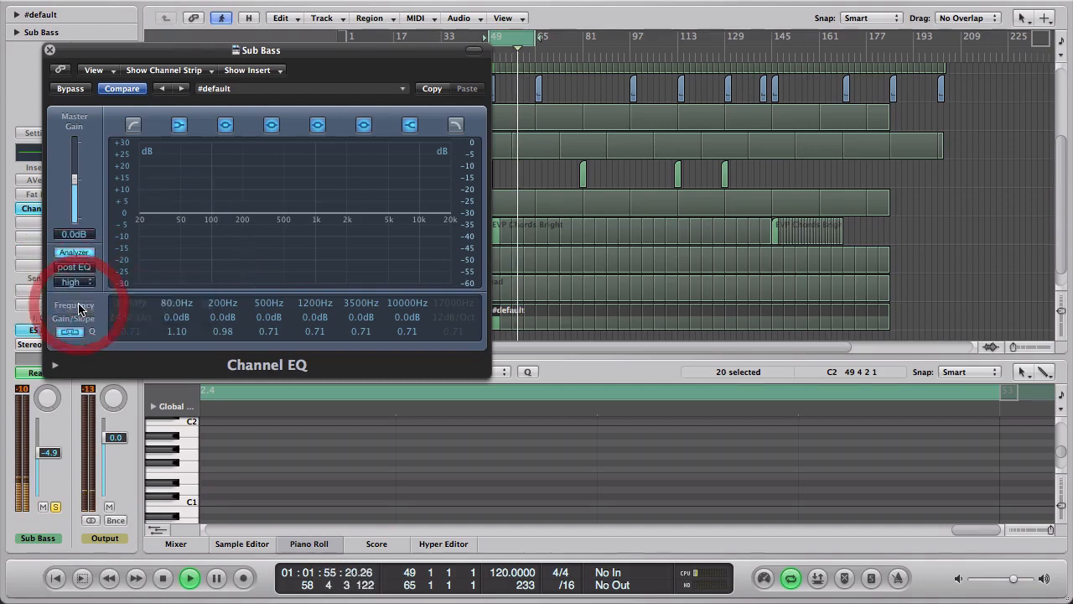
Step: Cut Sub Bass by 10.5 dB at 130 Hz and boost the 80 Hz low shelf by 5.5 dB in the Channel EQ
{"action": "left_click", "coordinate": [270, 306]}
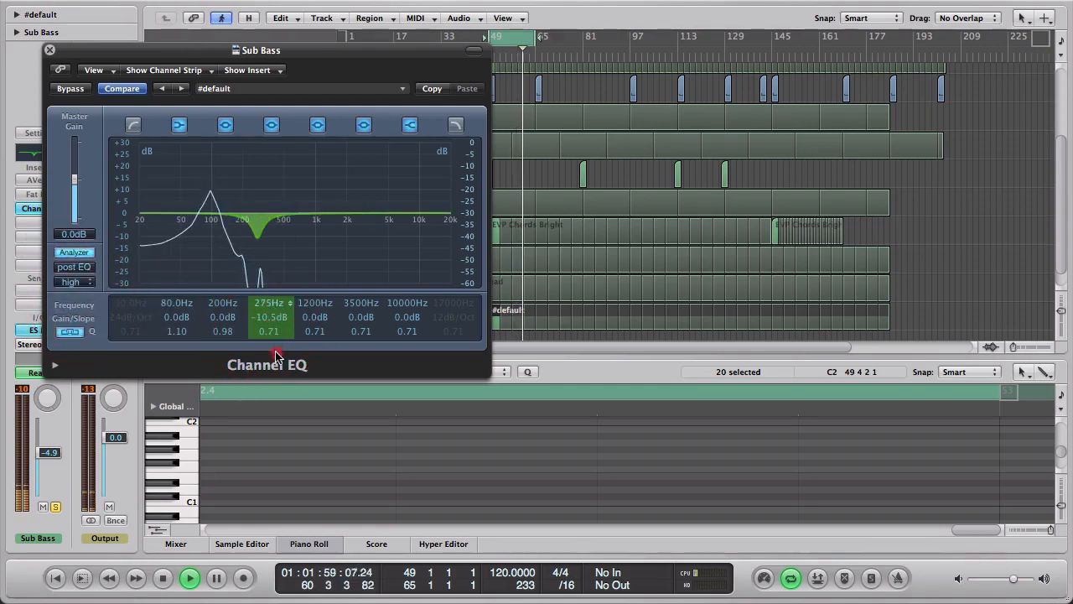
{"action": "left_click_drag", "start_coordinate": [276, 357], "coordinate": [282, 384]}
{"action": "left_click_drag", "start_coordinate": [176, 317], "coordinate": [176, 313]}
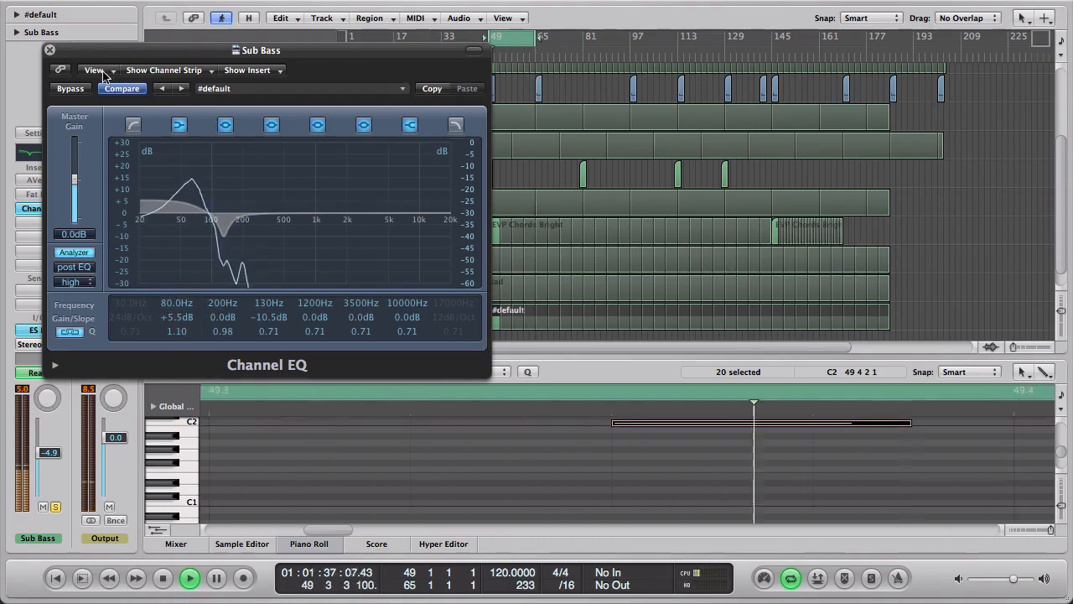
Step: Replace the Channel EQ window with the Sub Bass ES M synth, adjust its volume and filter decay, and close it
{"action": "left_click", "coordinate": [50, 50]}
{"action": "left_click", "coordinate": [42, 330]}
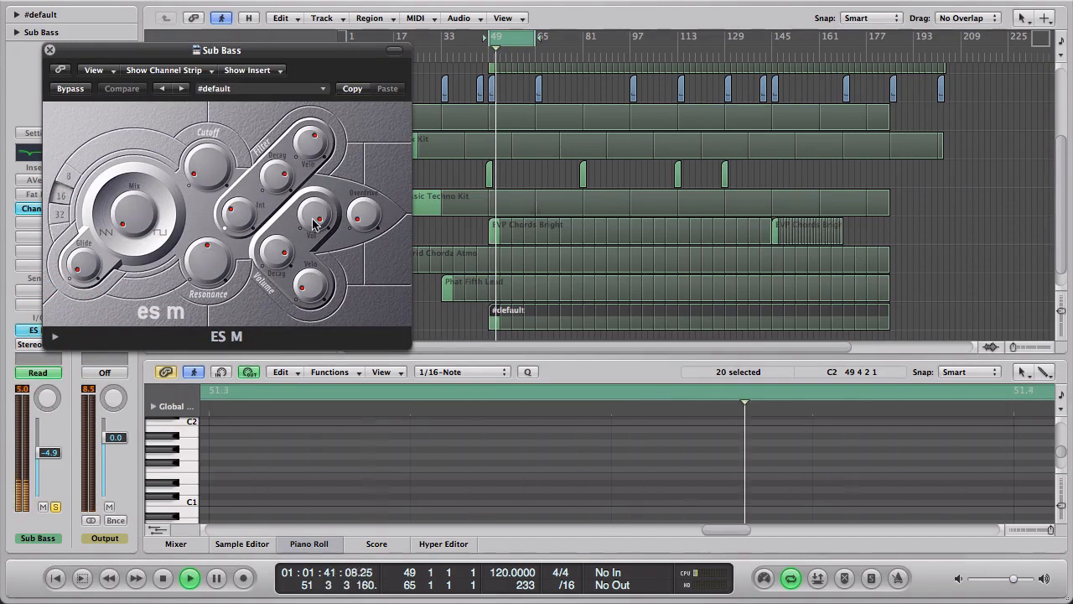
{"action": "left_click_drag", "start_coordinate": [282, 250], "coordinate": [280, 249]}
{"action": "left_click", "coordinate": [282, 171]}
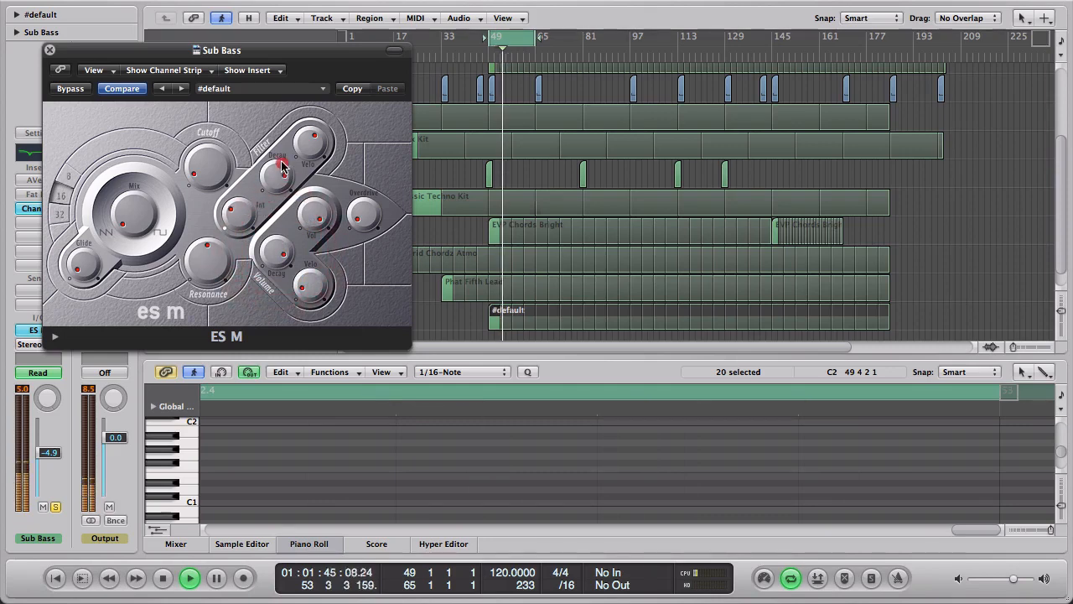
{"action": "left_click_drag", "start_coordinate": [281, 149], "coordinate": [281, 140]}
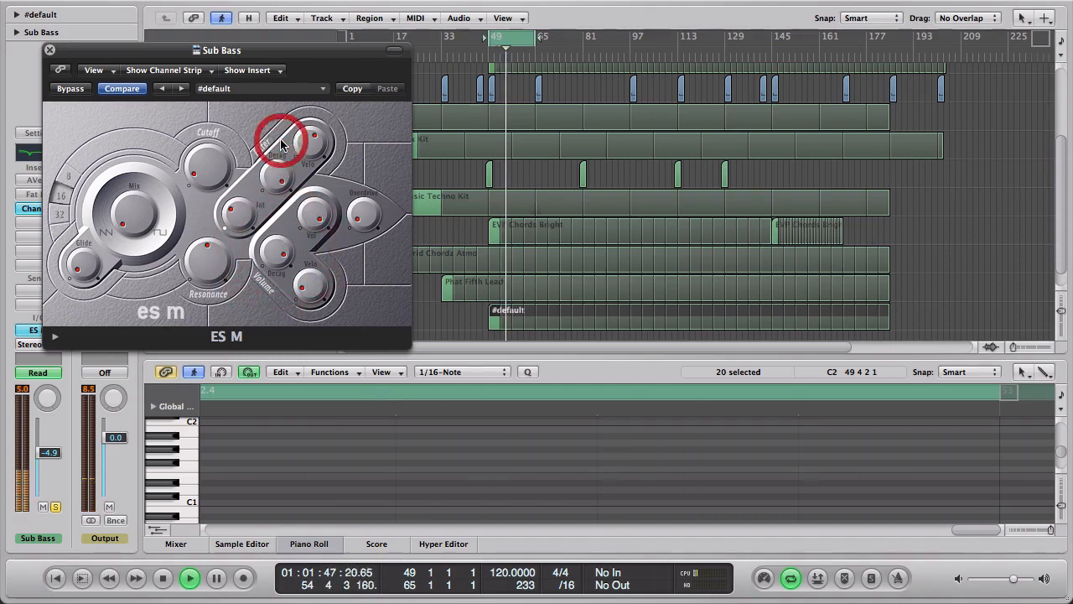
{"action": "left_click", "coordinate": [50, 50]}
Step: Close the Piano Roll and solo Main Kick and Hats together with Sub Bass
{"action": "double_click", "coordinate": [495, 309]}
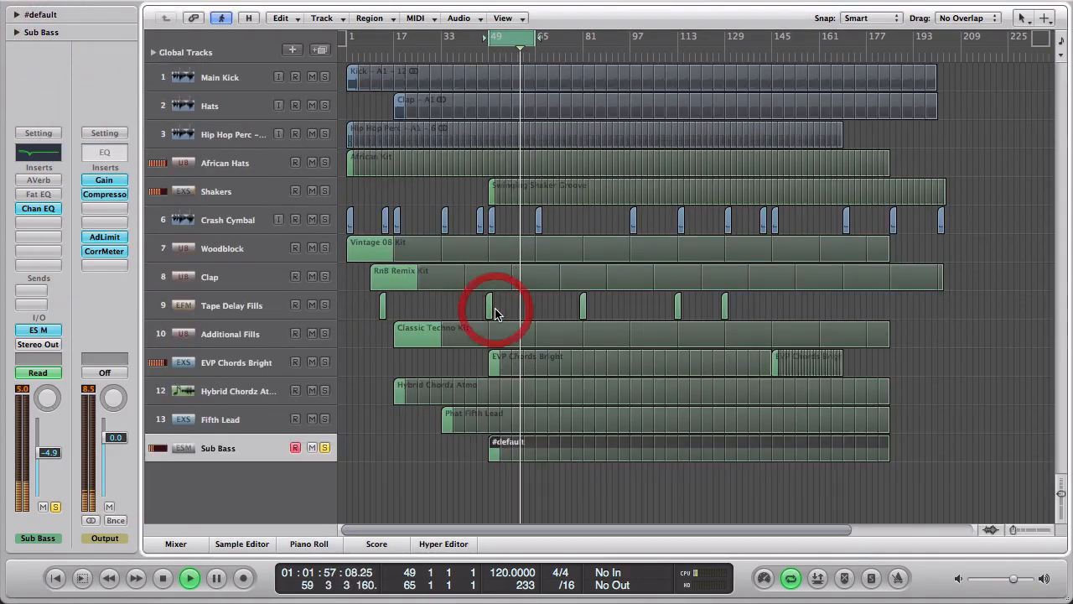
{"action": "left_click", "coordinate": [325, 449]}
{"action": "left_click", "coordinate": [325, 77]}
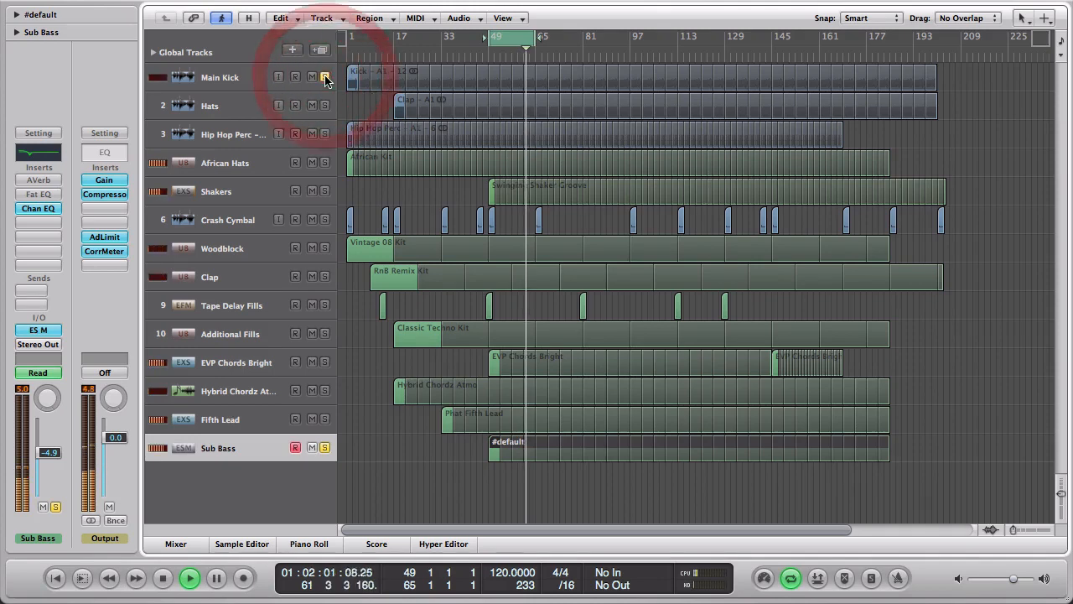
{"action": "left_click", "coordinate": [326, 106]}
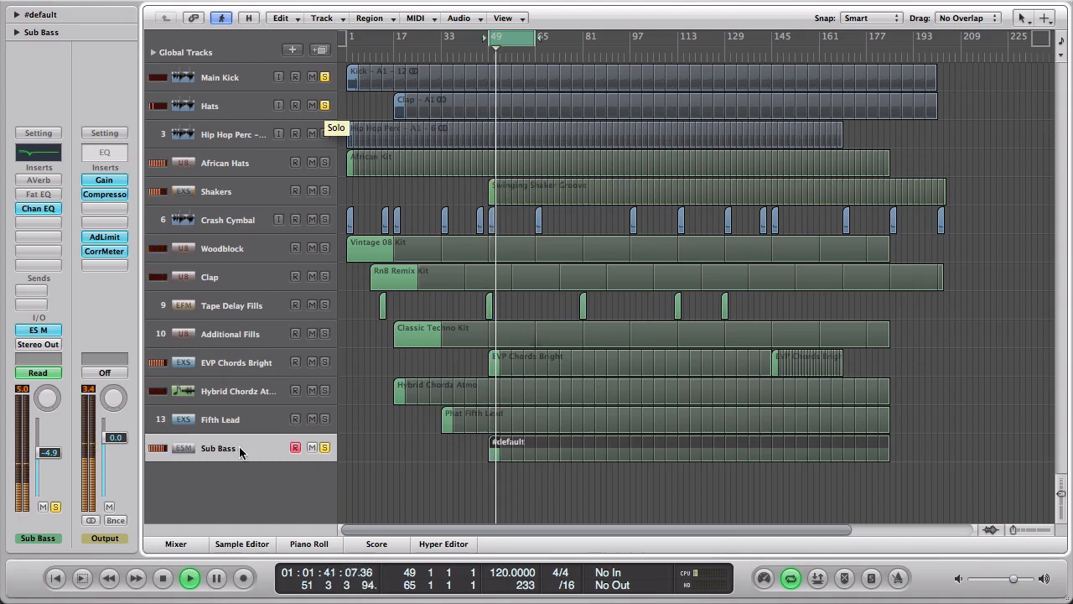
Step: Add African Hats, Hip Hop Perc, Shakers, Woodblock and Clap to the soloed tracks
{"action": "left_click", "coordinate": [324, 164]}
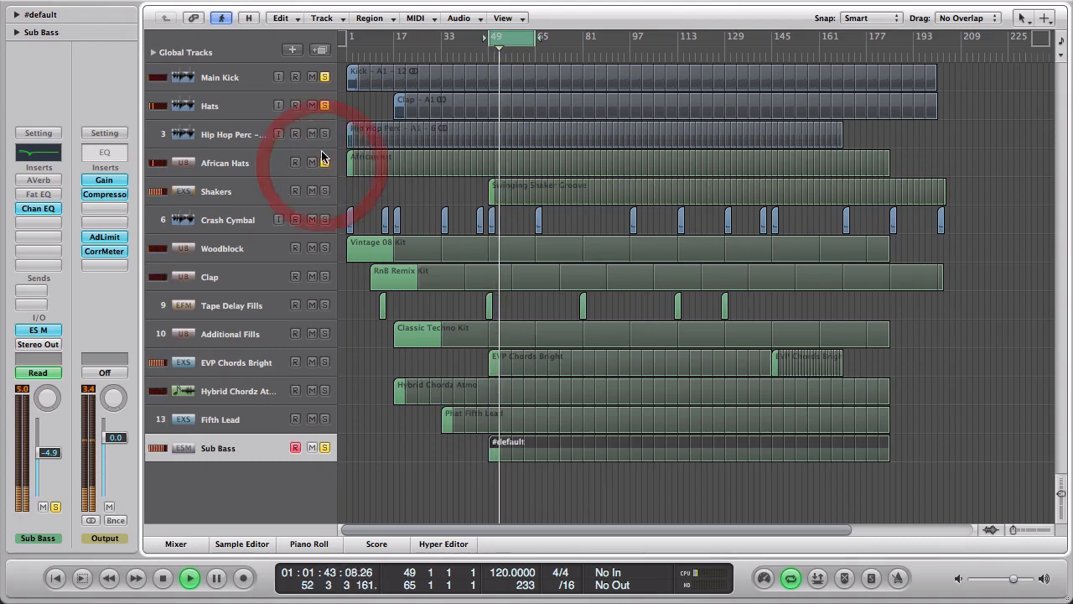
{"action": "left_click", "coordinate": [325, 134]}
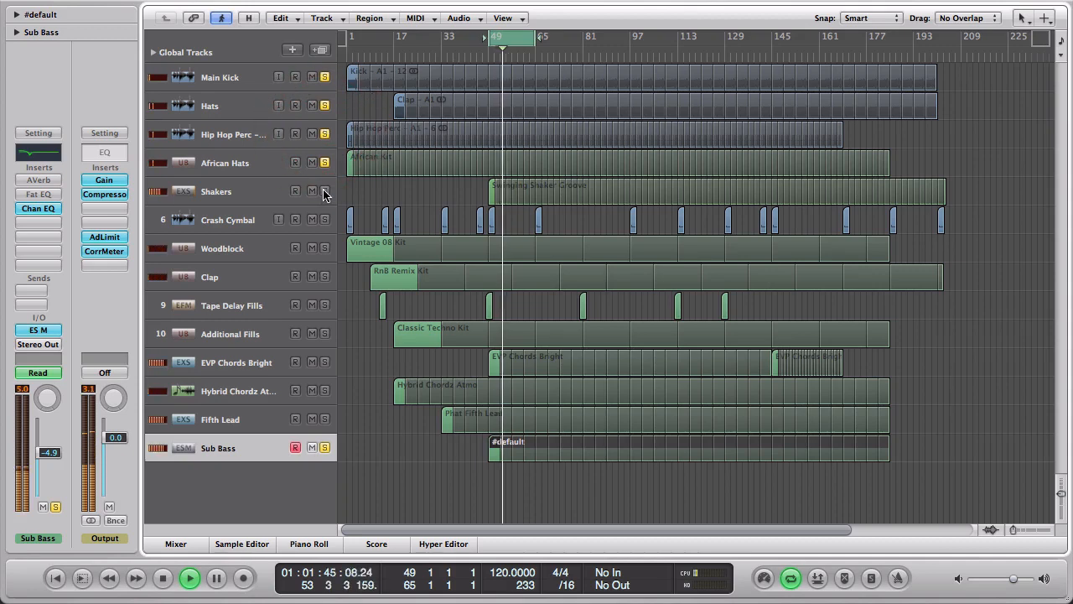
{"action": "left_click", "coordinate": [325, 192]}
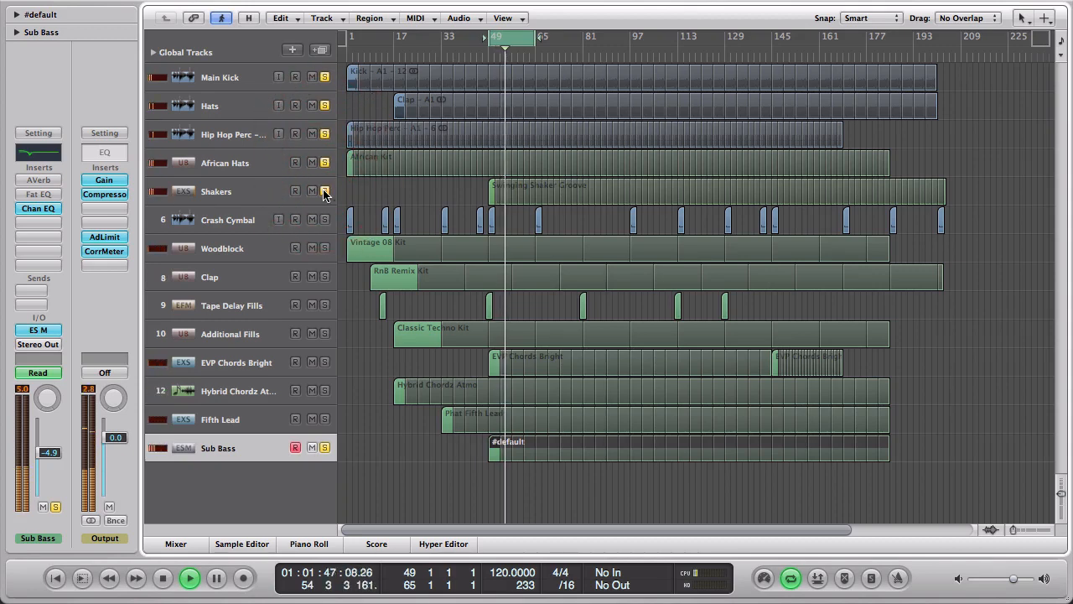
{"action": "left_click", "coordinate": [325, 249]}
{"action": "left_click", "coordinate": [324, 276]}
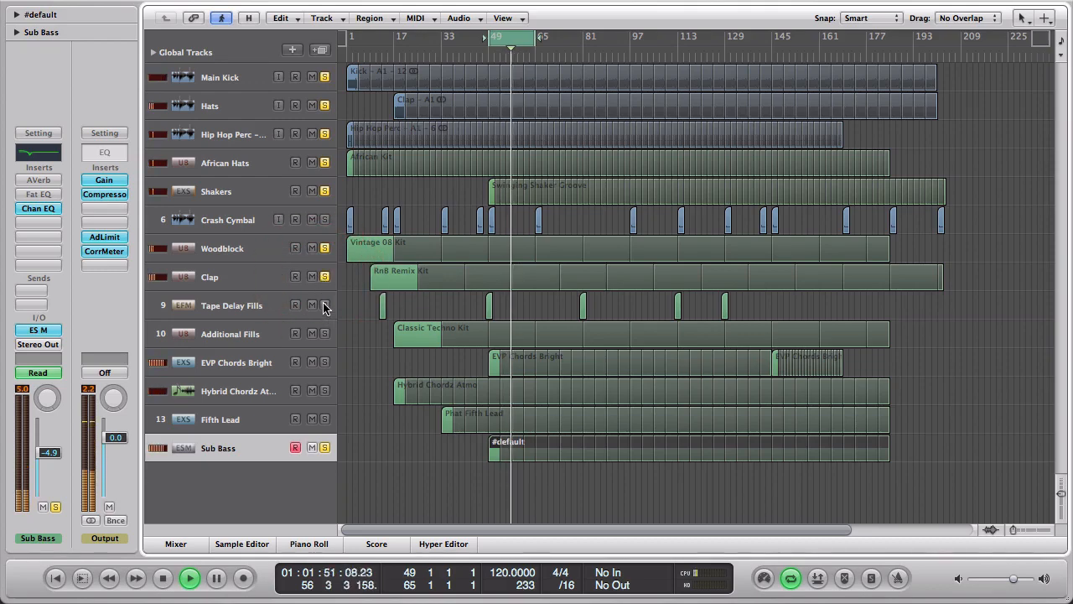
Step: Clear the accidental mute on all tracks and add Additional Fills and EVP Chords Bright to the soloed tracks
{"action": "left_click", "coordinate": [312, 333], "text": "alt"}
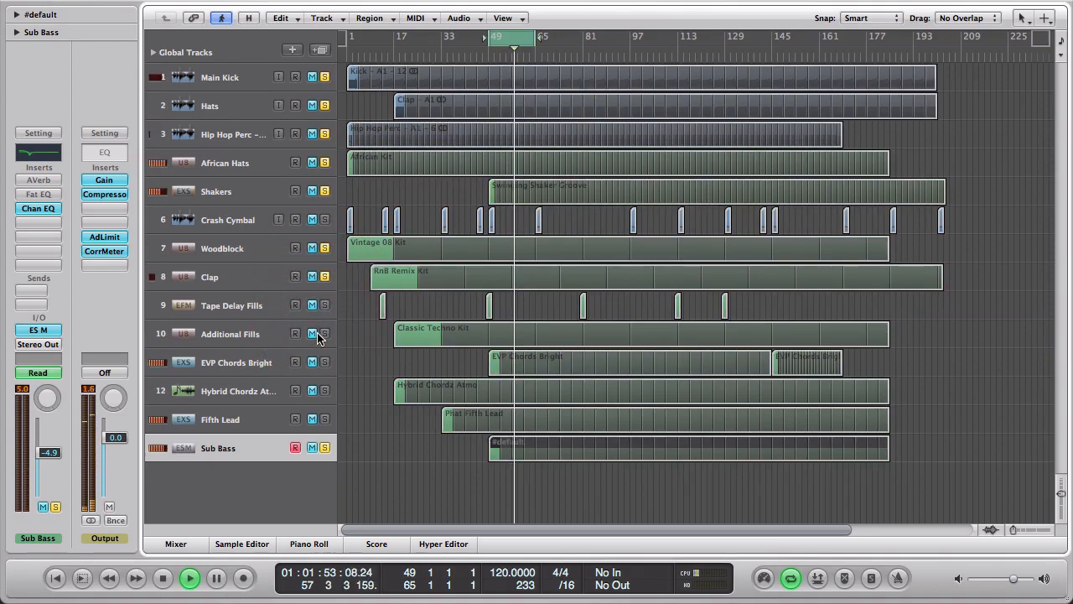
{"action": "left_click", "coordinate": [313, 334], "text": "alt"}
{"action": "left_click", "coordinate": [324, 333]}
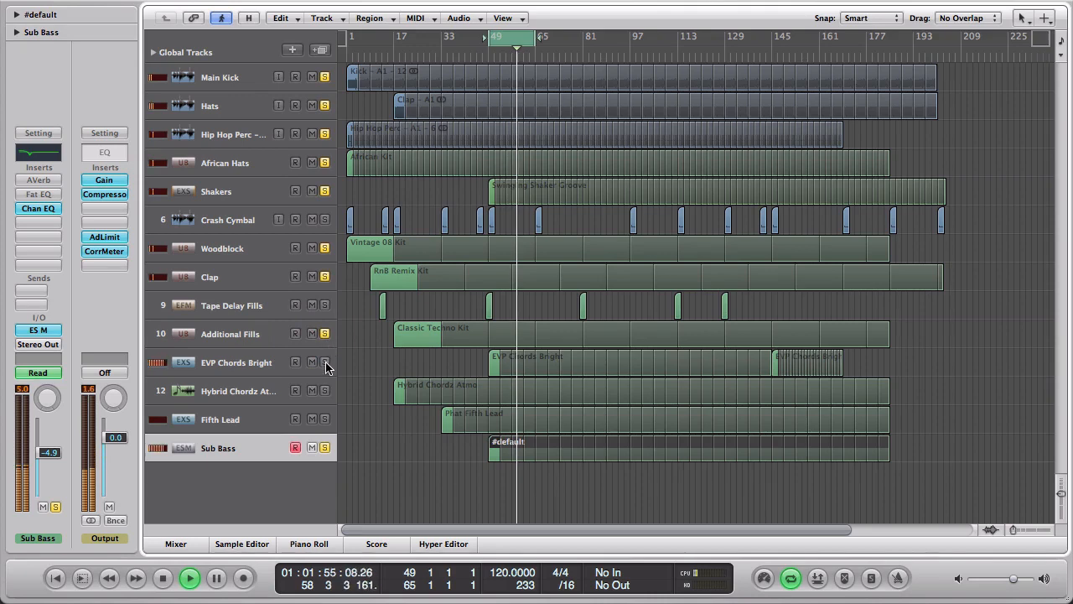
{"action": "left_click", "coordinate": [324, 362]}
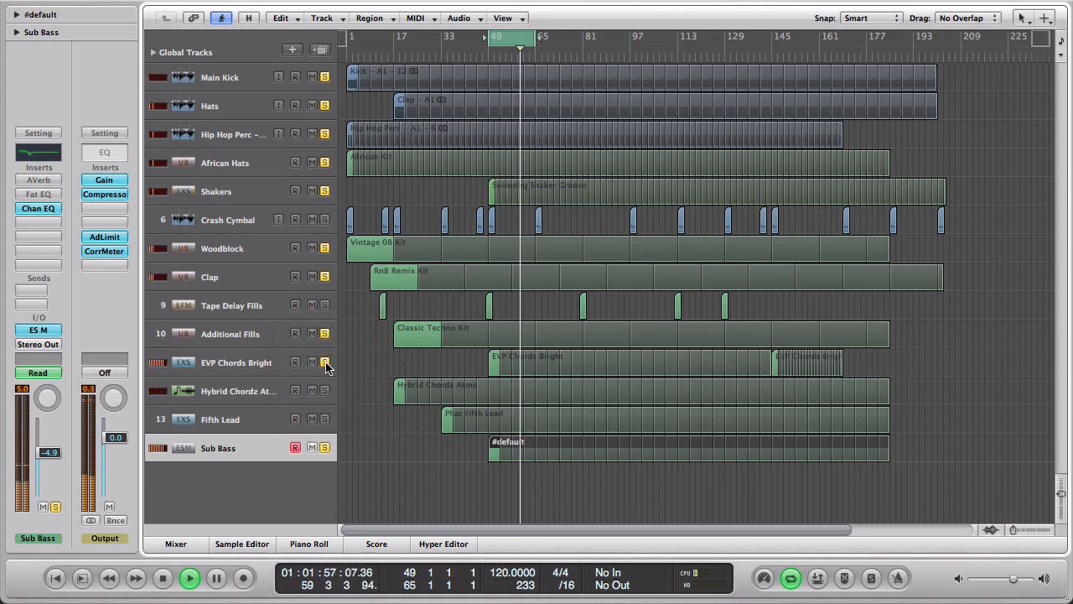
Step: Turn off Mono in the Gain plug-in on the EVP Chords Bright track and close the plug-in
{"action": "left_click", "coordinate": [263, 362]}
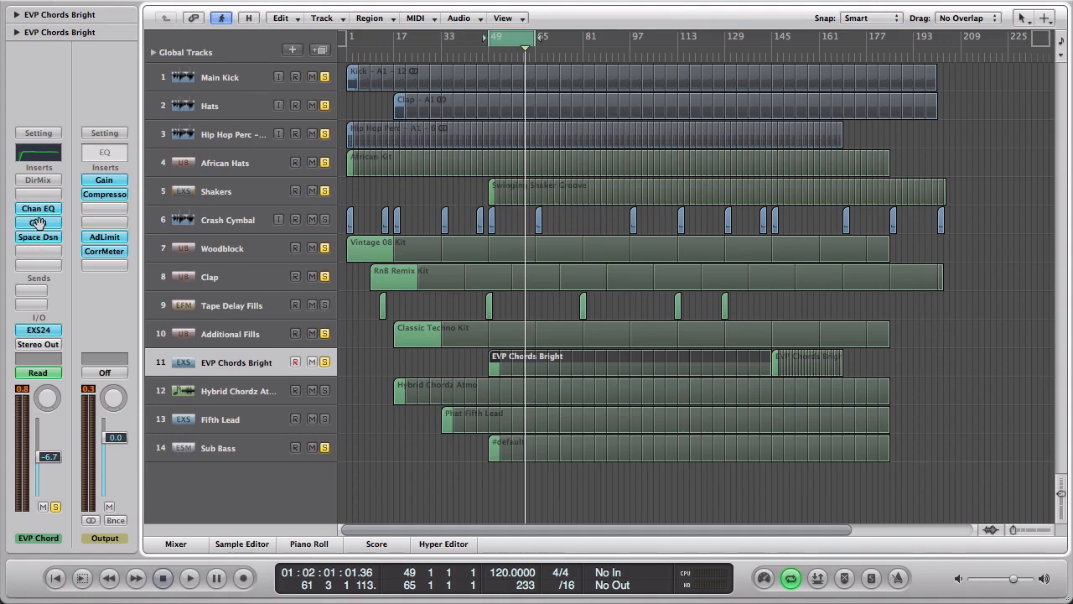
{"action": "double_click", "coordinate": [39, 223]}
{"action": "left_click", "coordinate": [245, 214]}
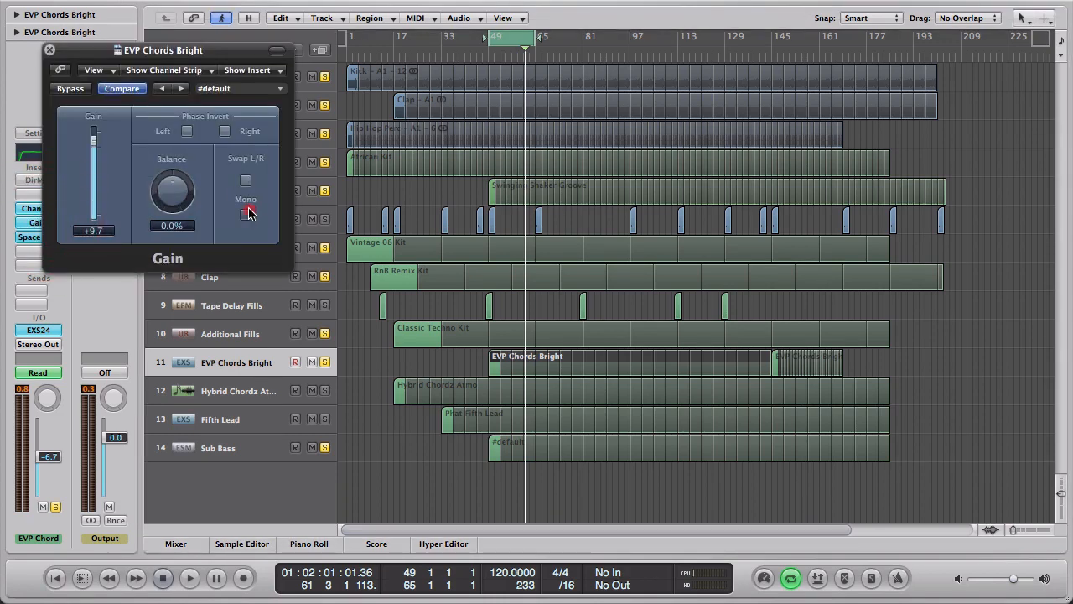
{"action": "left_click", "coordinate": [49, 50]}
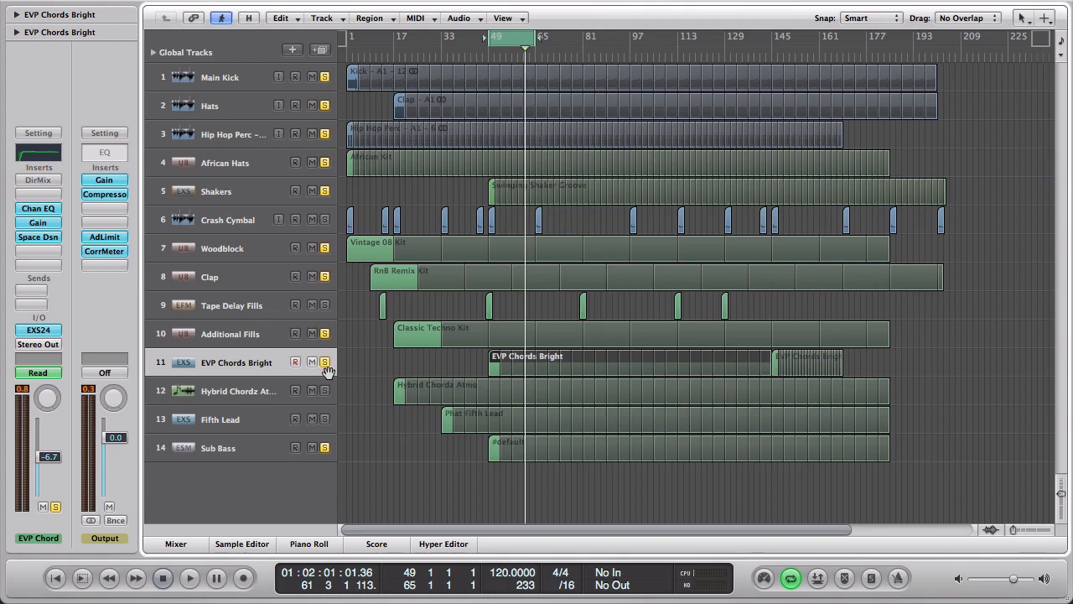
Step: Pan EVP Chords Bright to -8 during playback, stop the playback and reset its peak level display
{"action": "key", "text": "space"}
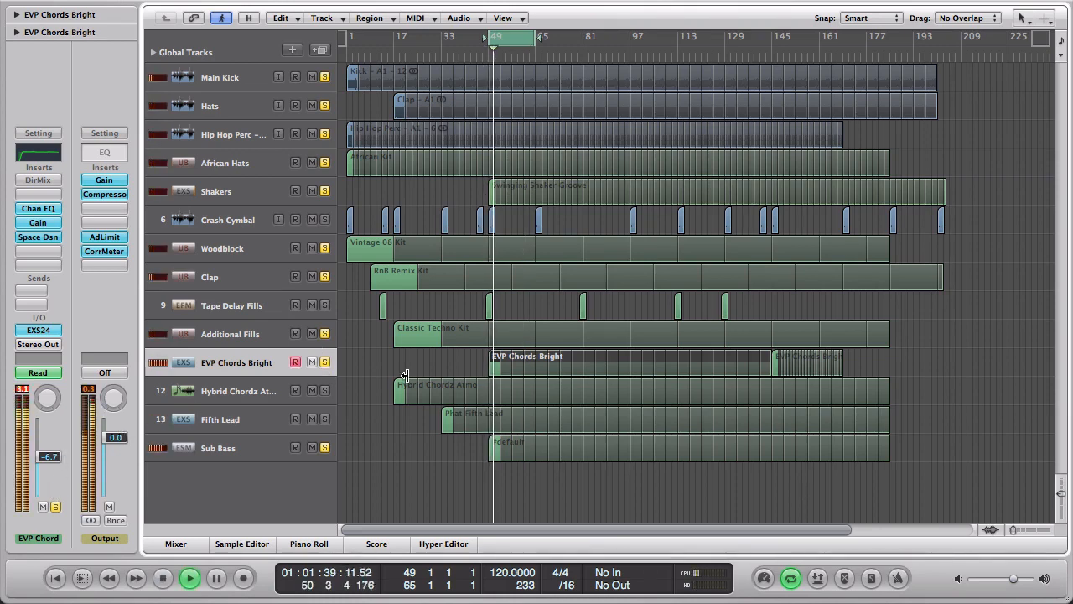
{"action": "left_click_drag", "start_coordinate": [45, 400], "coordinate": [51, 410]}
{"action": "key", "text": "space"}
{"action": "left_click", "coordinate": [21, 392]}
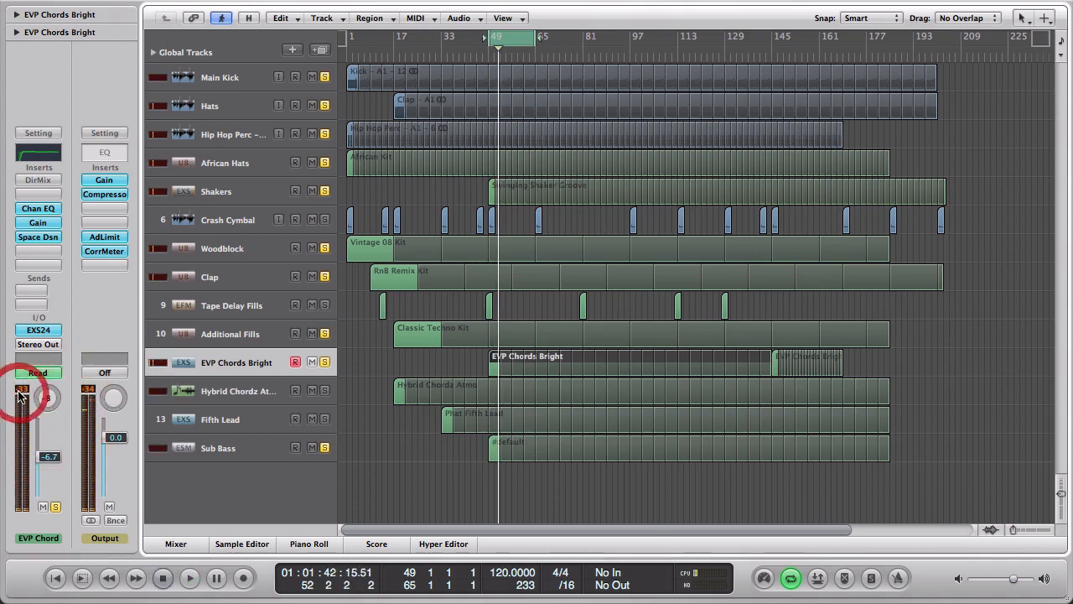
Step: Clear all track solos, solo only EVP Chords Bright and start playback
{"action": "left_click", "coordinate": [56, 507]}
{"action": "left_click", "coordinate": [325, 452], "text": "alt"}
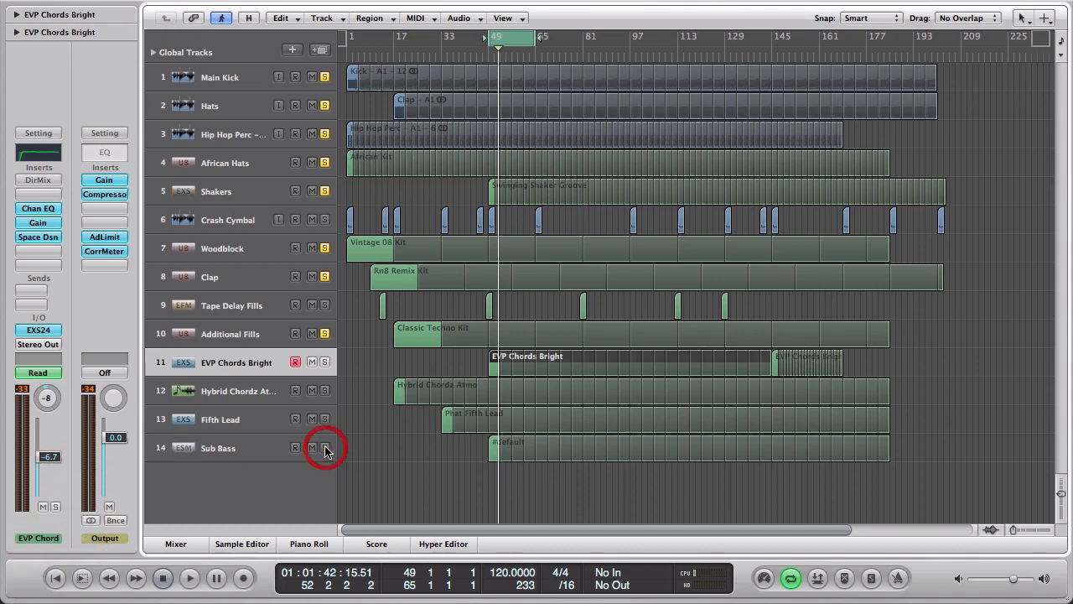
{"action": "left_click", "coordinate": [325, 452]}
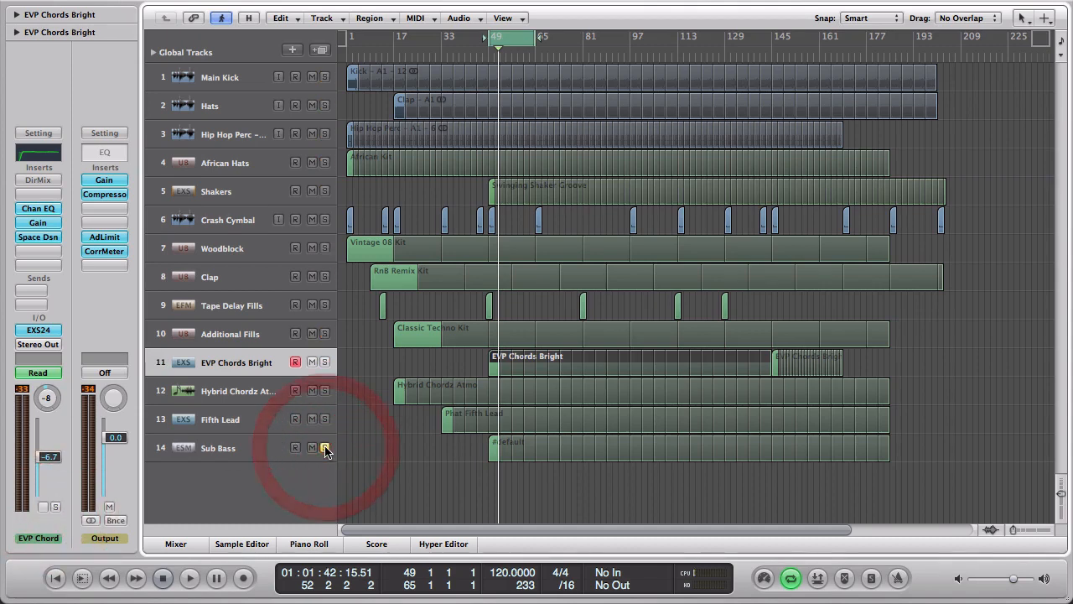
{"action": "left_click", "coordinate": [324, 362]}
{"action": "key", "text": "space"}
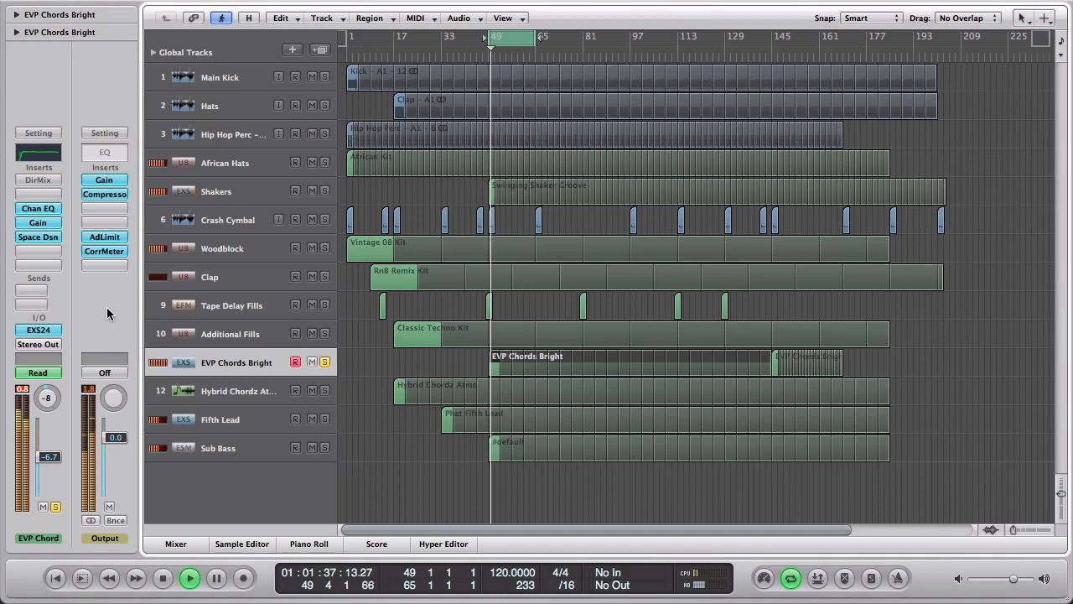
Step: Set the EVP Chords Bright Gain plug-in to +3.6 dB, view the EXS24 instrument and close both plug-ins
{"action": "left_click", "coordinate": [46, 224]}
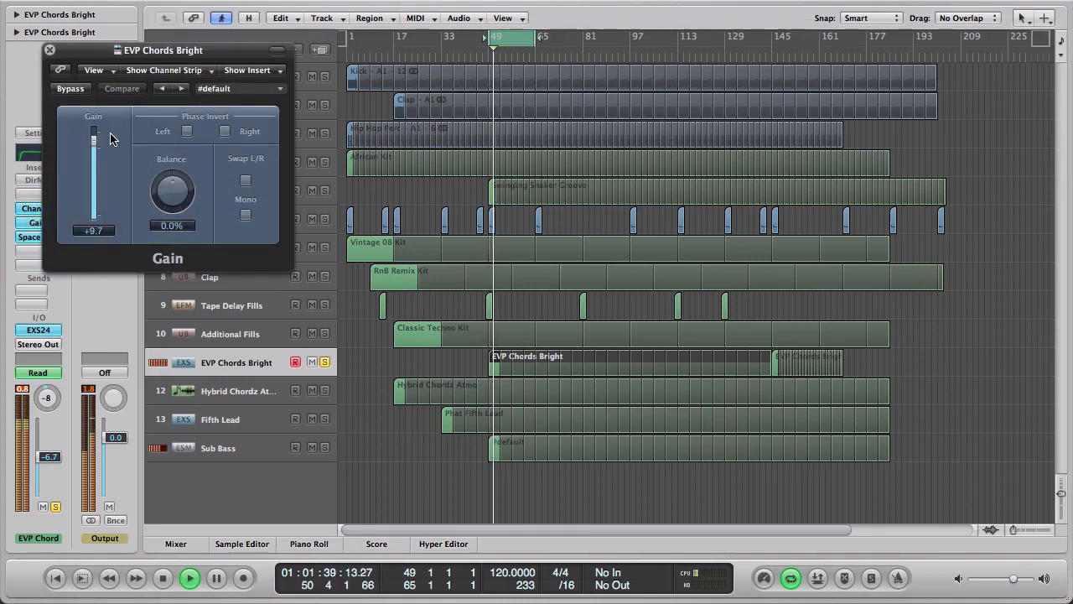
{"action": "left_click_drag", "start_coordinate": [93, 139], "coordinate": [95, 148]}
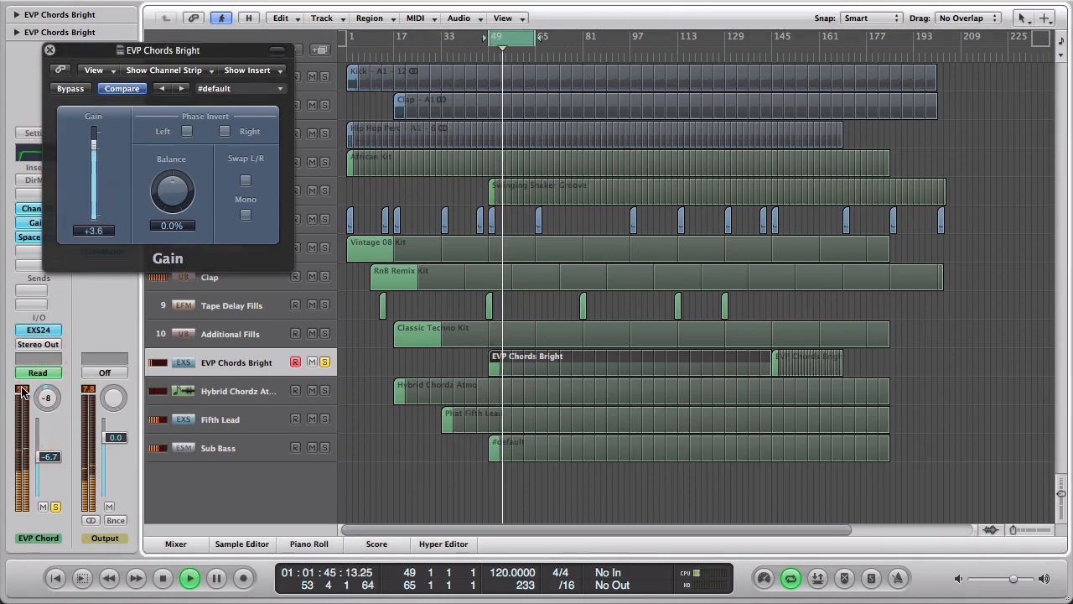
{"action": "left_click", "coordinate": [42, 331]}
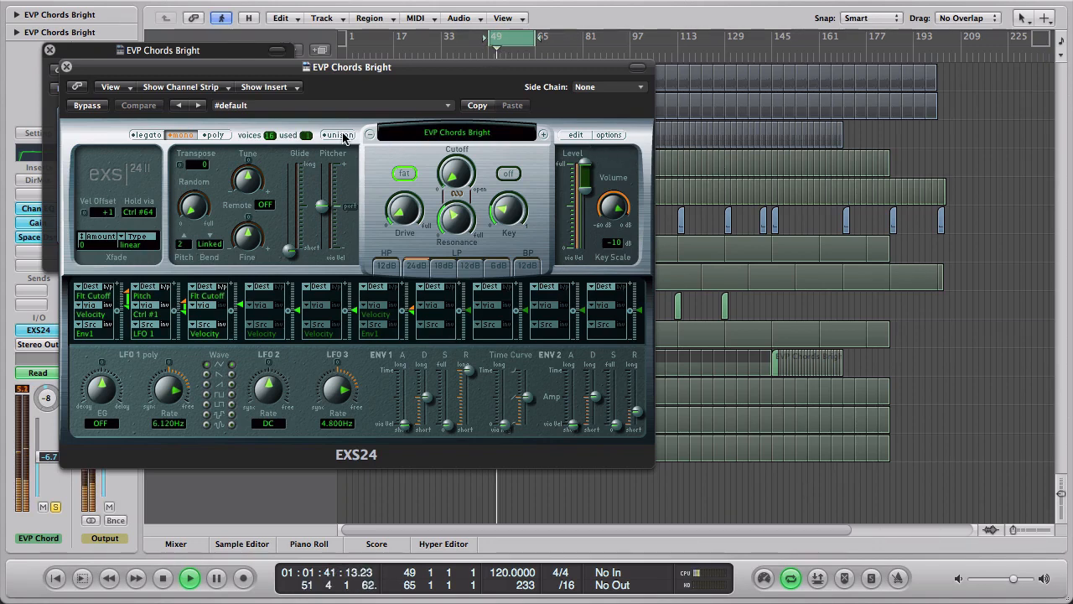
{"action": "left_click", "coordinate": [65, 66]}
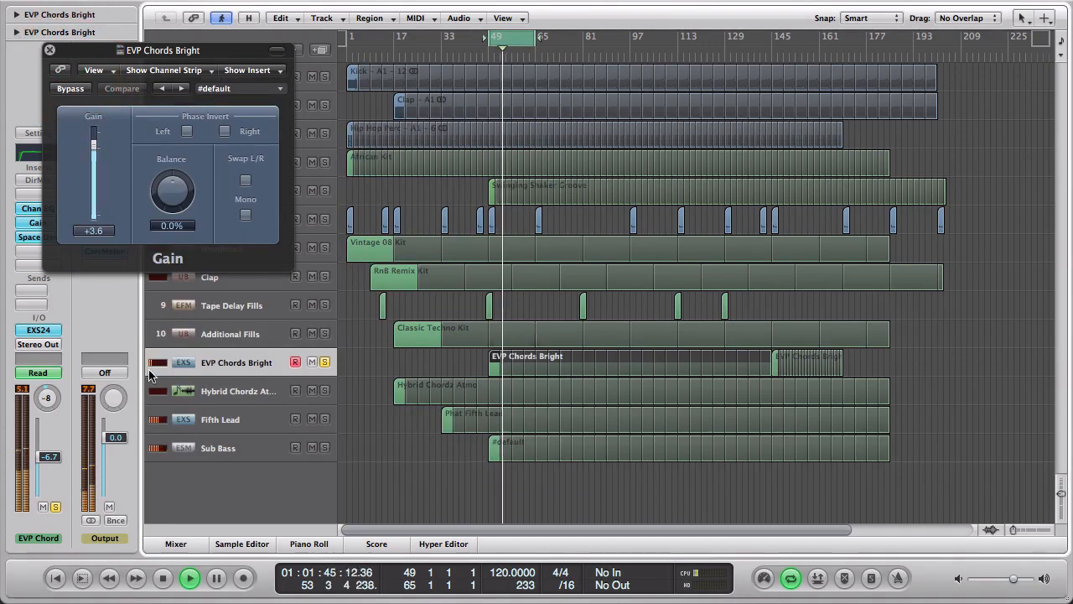
{"action": "left_click", "coordinate": [50, 51]}
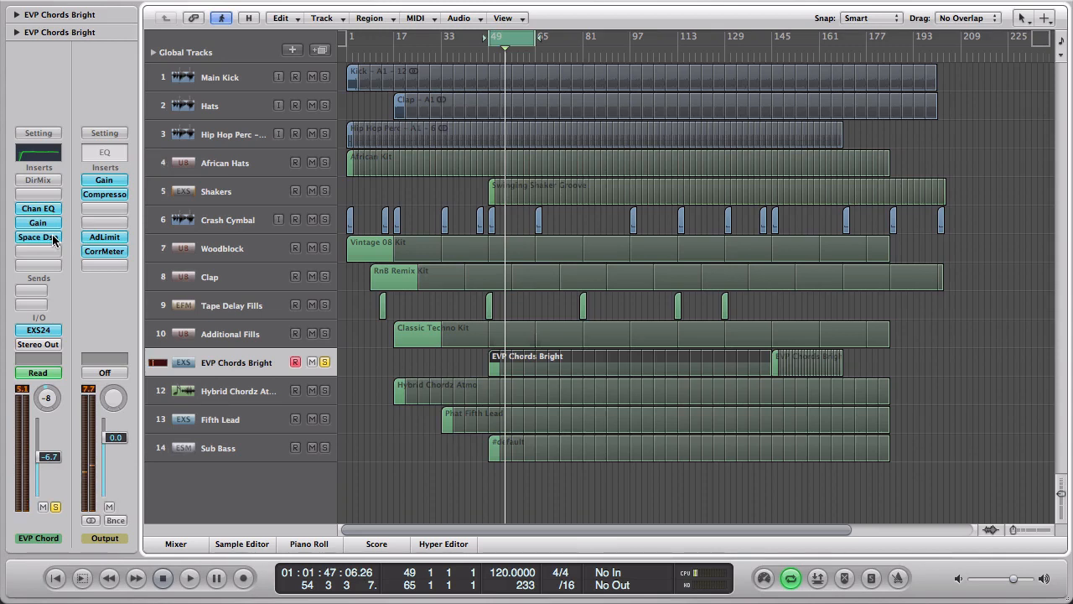
Step: Add a send from EVP Chords Bright to Bus 3
{"action": "left_click", "coordinate": [38, 291]}
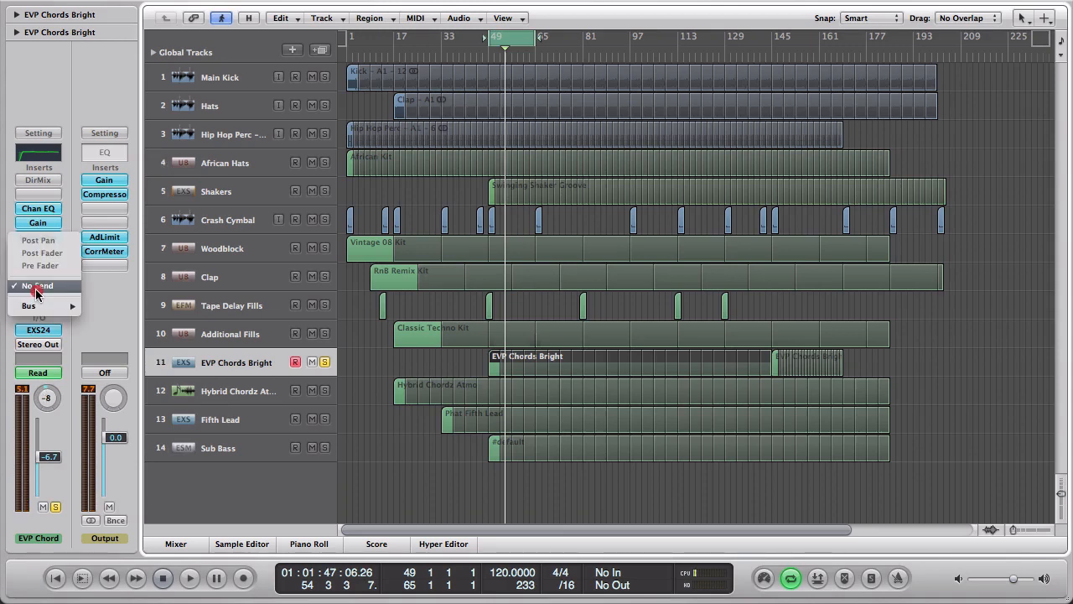
{"action": "mouse_move", "coordinate": [50, 306]}
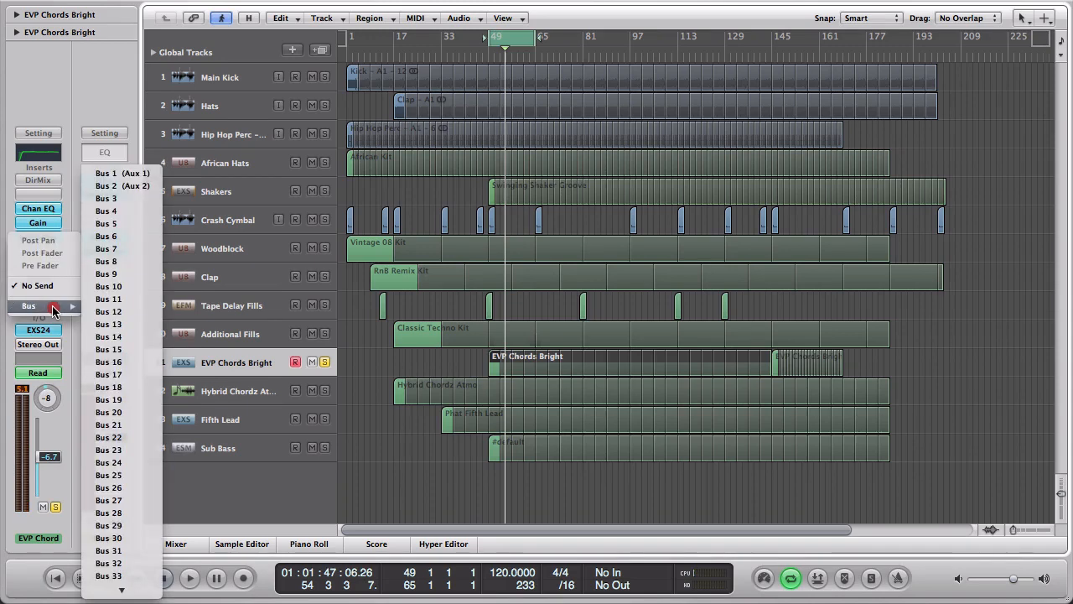
{"action": "left_click", "coordinate": [122, 200]}
Step: Move Space Designer from EVP Chords Bright to Aux 3 and set the Bus 3 send level to -15.6 dB
{"action": "left_click", "coordinate": [35, 239]}
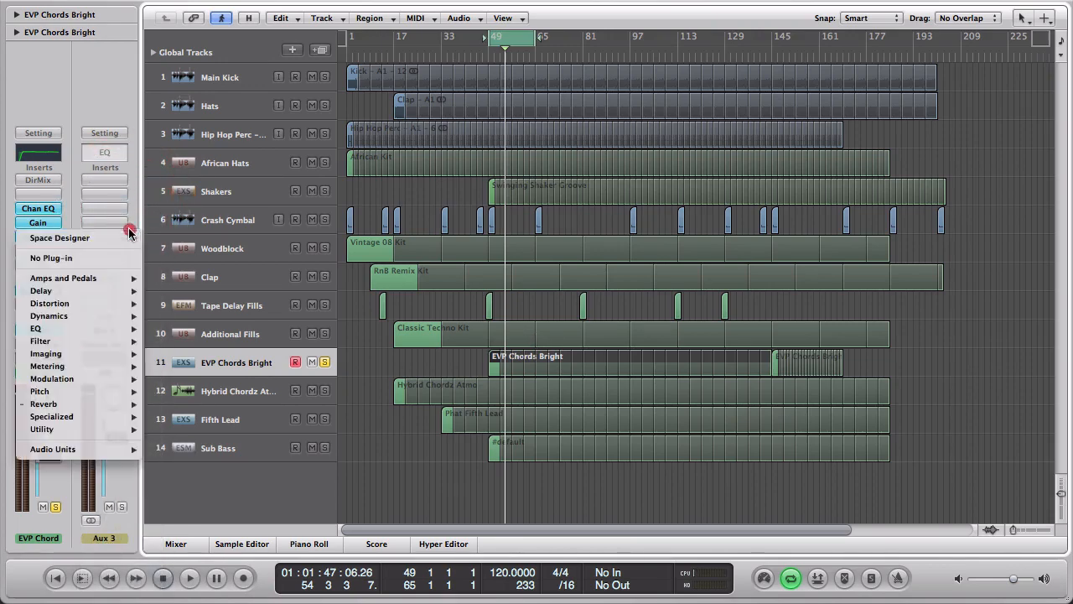
{"action": "left_click", "coordinate": [109, 181]}
{"action": "left_click", "coordinate": [124, 225]}
{"action": "mouse_move", "coordinate": [107, 178]}
{"action": "left_mouse_down"}
{"action": "mouse_move", "coordinate": [36, 216]}
{"action": "mouse_move", "coordinate": [83, 237]}
{"action": "mouse_move", "coordinate": [57, 209]}
{"action": "mouse_move", "coordinate": [110, 233]}
{"action": "mouse_move", "coordinate": [104, 180]}
{"action": "left_mouse_up"}
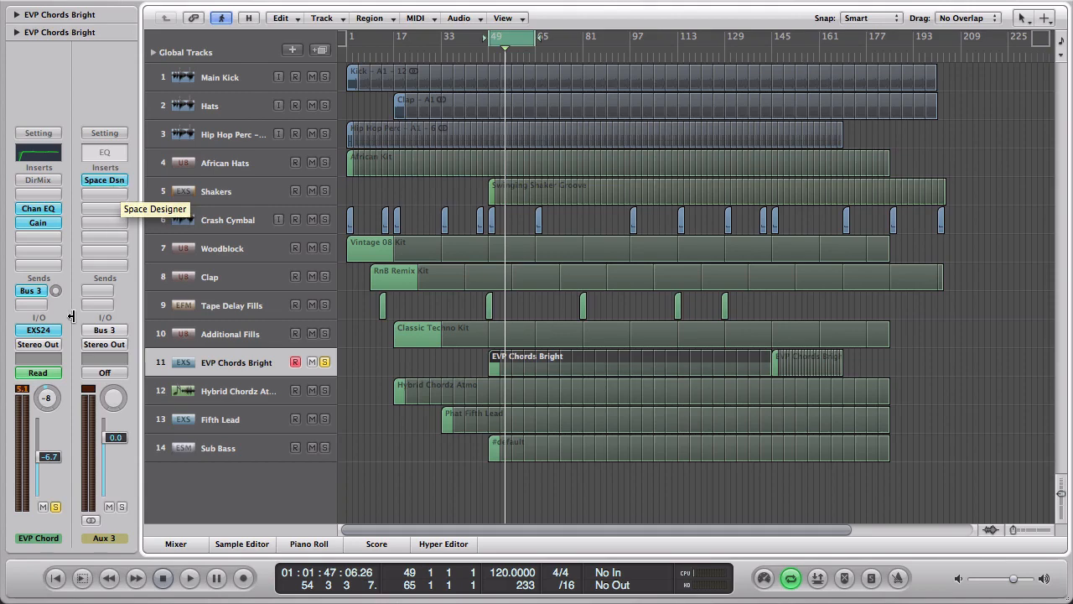
{"action": "left_click_drag", "start_coordinate": [54, 295], "coordinate": [57, 262]}
{"action": "left_click_drag", "start_coordinate": [59, 203], "coordinate": [60, 189]}
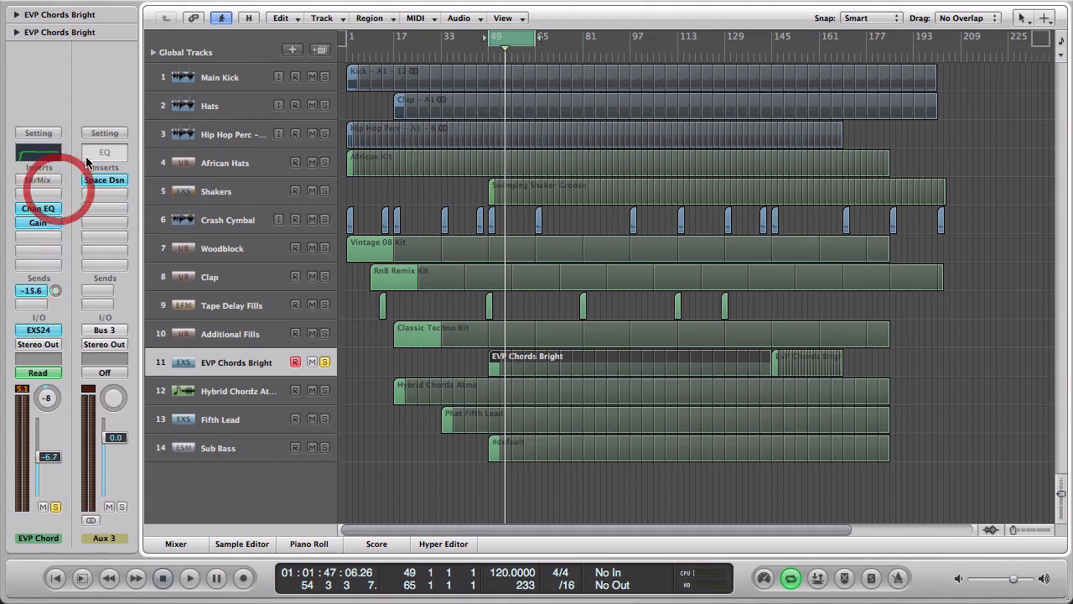
Step: Add a Channel EQ to Aux 3 with a 24 dB/Oct low cut at 130 Hz and close it
{"action": "double_click", "coordinate": [92, 154]}
{"action": "left_click", "coordinate": [132, 124]}
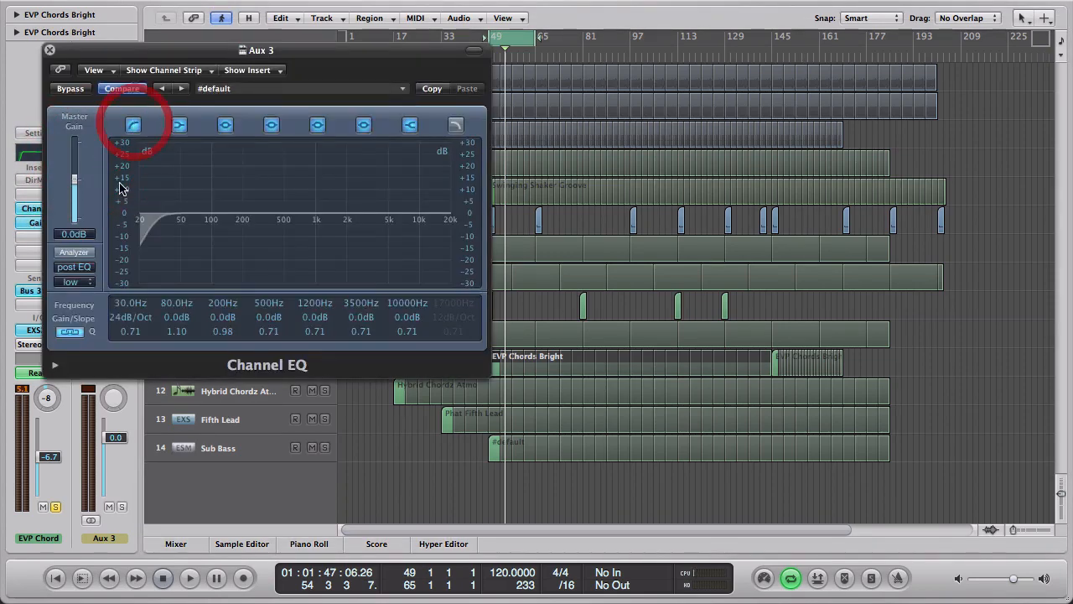
{"action": "left_click", "coordinate": [124, 220]}
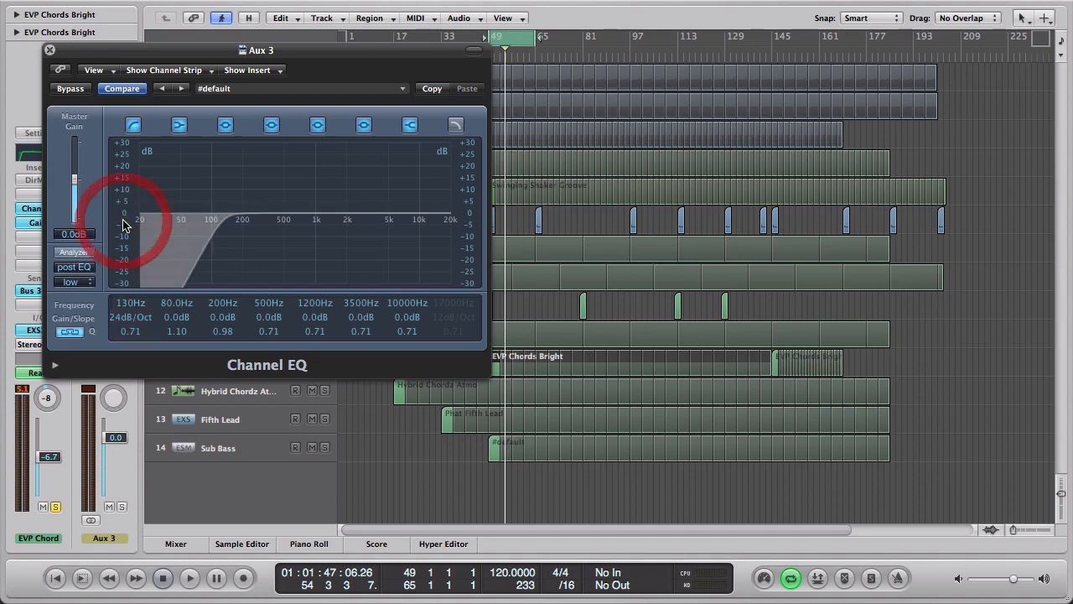
{"action": "left_click", "coordinate": [50, 50]}
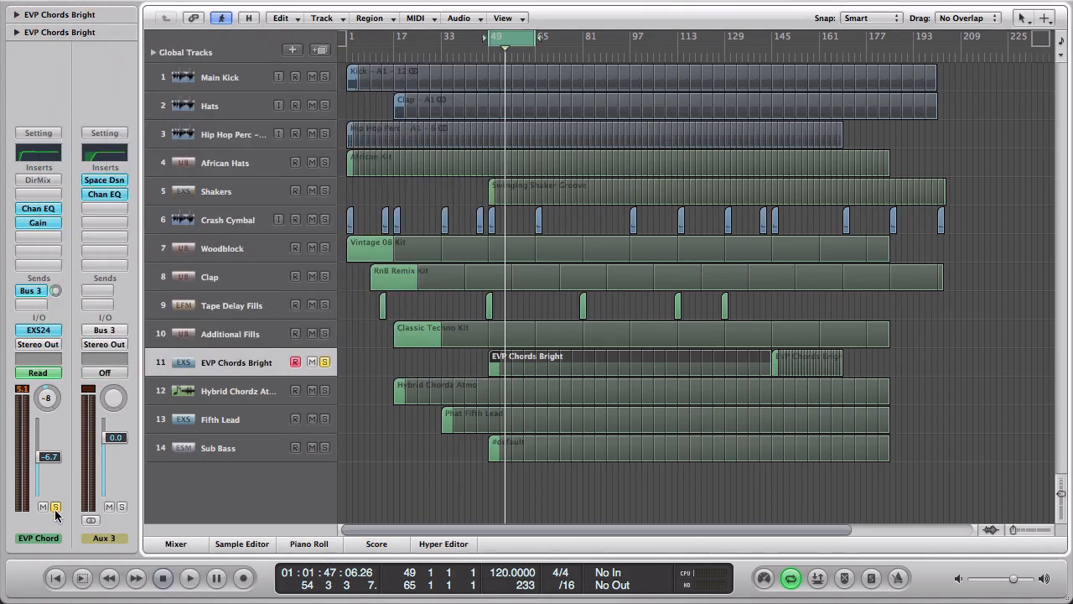
Step: During playback, raise the EVP Chords Bright Bus 3 send to -4.5 dB and pan Aux 3 to -17
{"action": "key", "text": "space"}
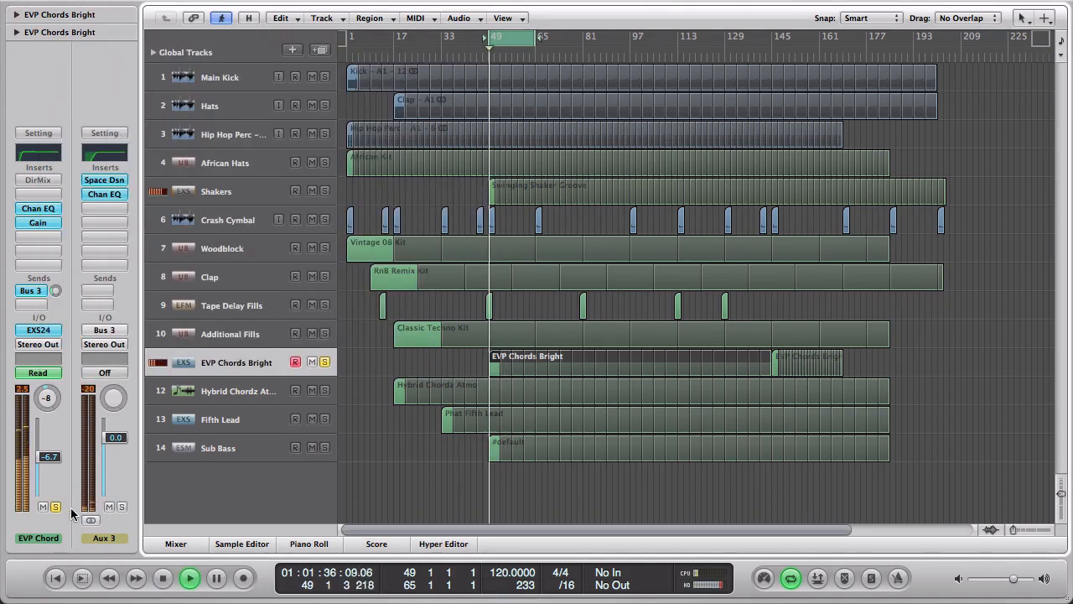
{"action": "left_click_drag", "start_coordinate": [55, 290], "coordinate": [70, 185]}
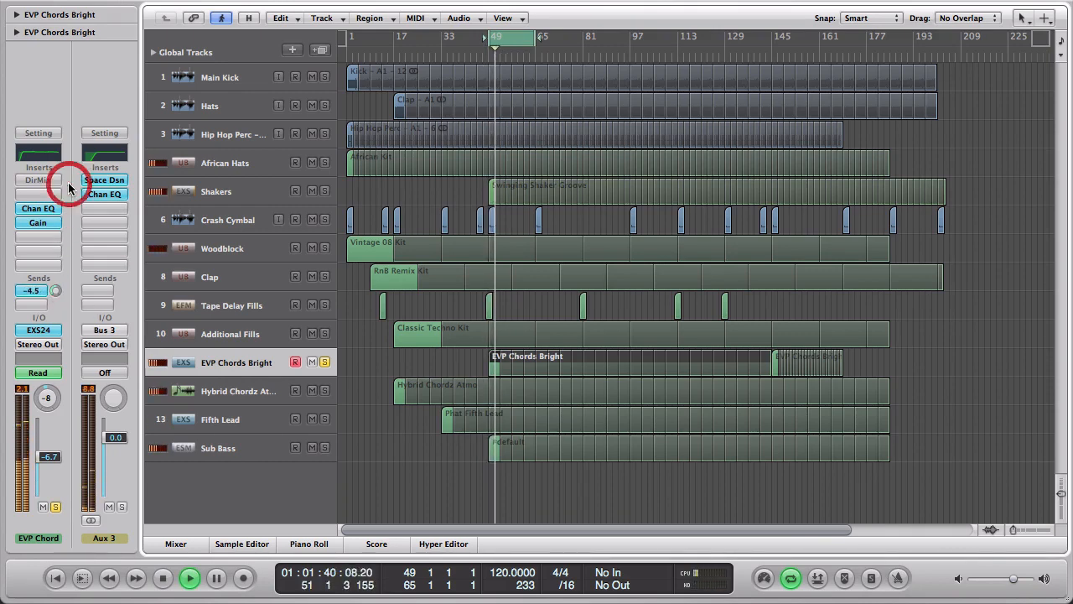
{"action": "left_click", "coordinate": [115, 394]}
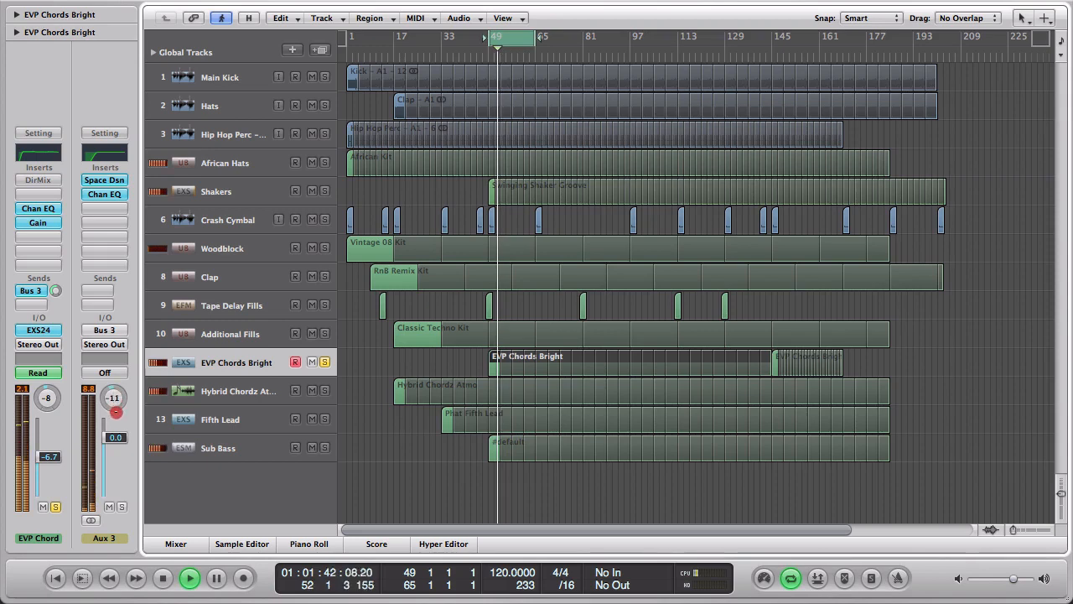
{"action": "left_click_drag", "start_coordinate": [115, 412], "coordinate": [116, 417]}
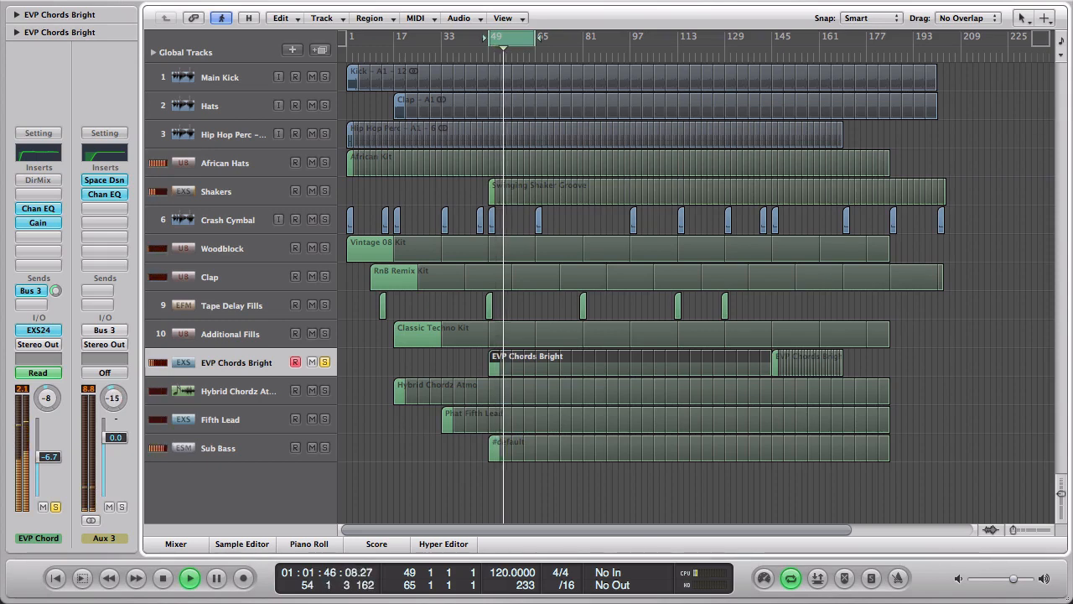
Step: Pan EVP Chords Bright to -10 and the main Output channel to -2
{"action": "left_click", "coordinate": [53, 392]}
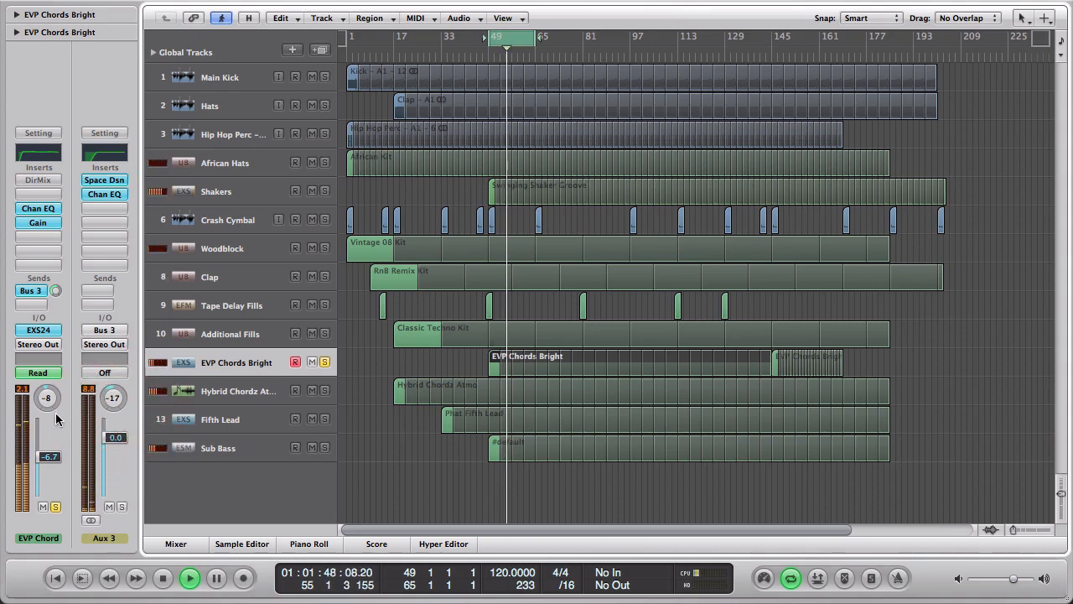
{"action": "left_click_drag", "start_coordinate": [55, 390], "coordinate": [56, 392]}
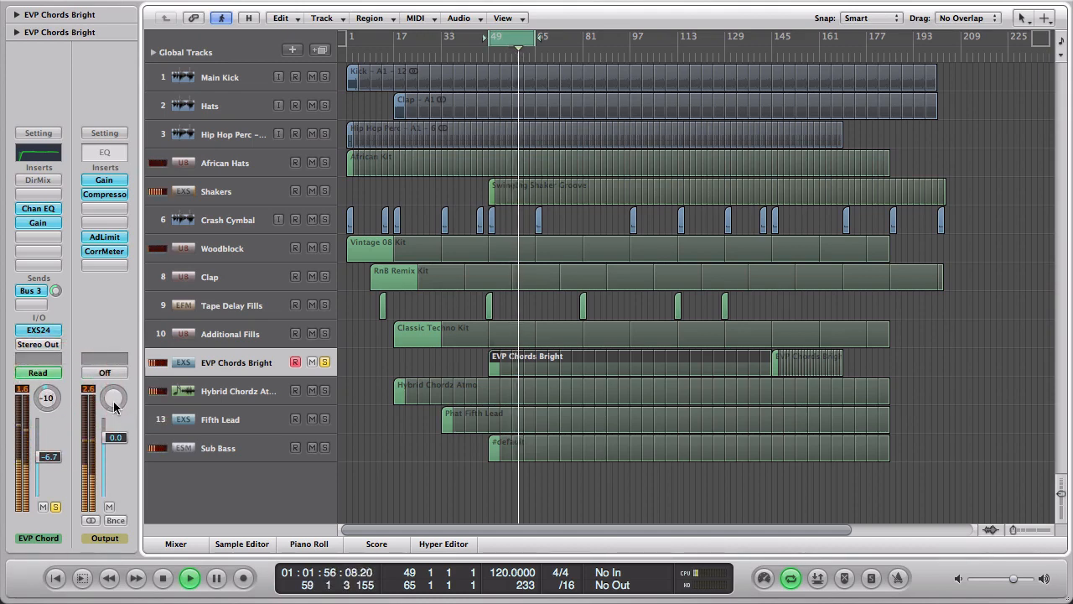
{"action": "left_click_drag", "start_coordinate": [109, 398], "coordinate": [110, 406]}
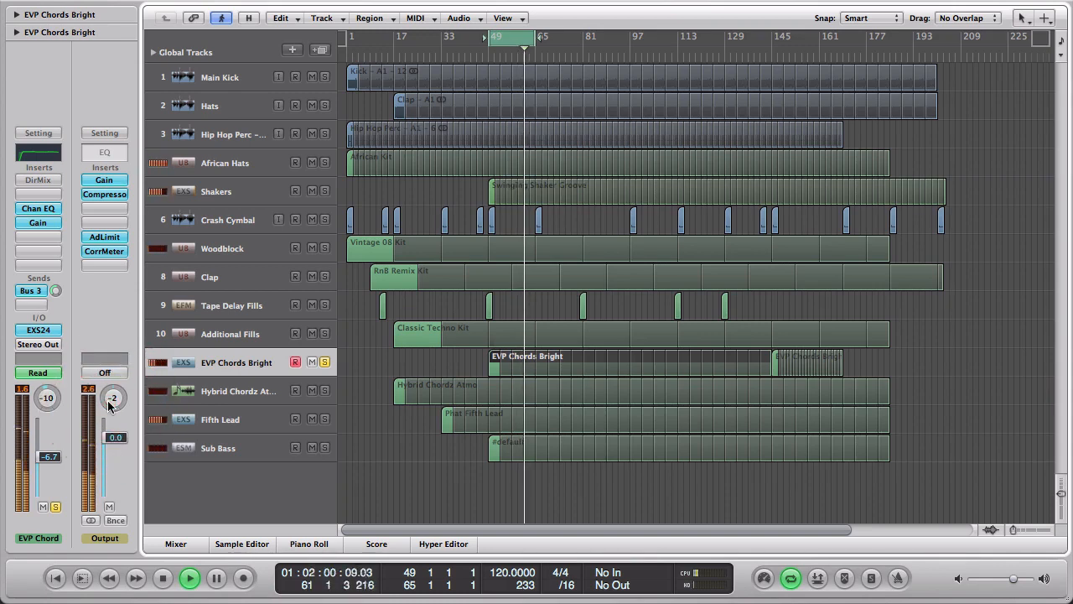
Step: Unsolo EVP Chords Bright and extend the cycle region's end to bar 82
{"action": "left_click", "coordinate": [55, 506]}
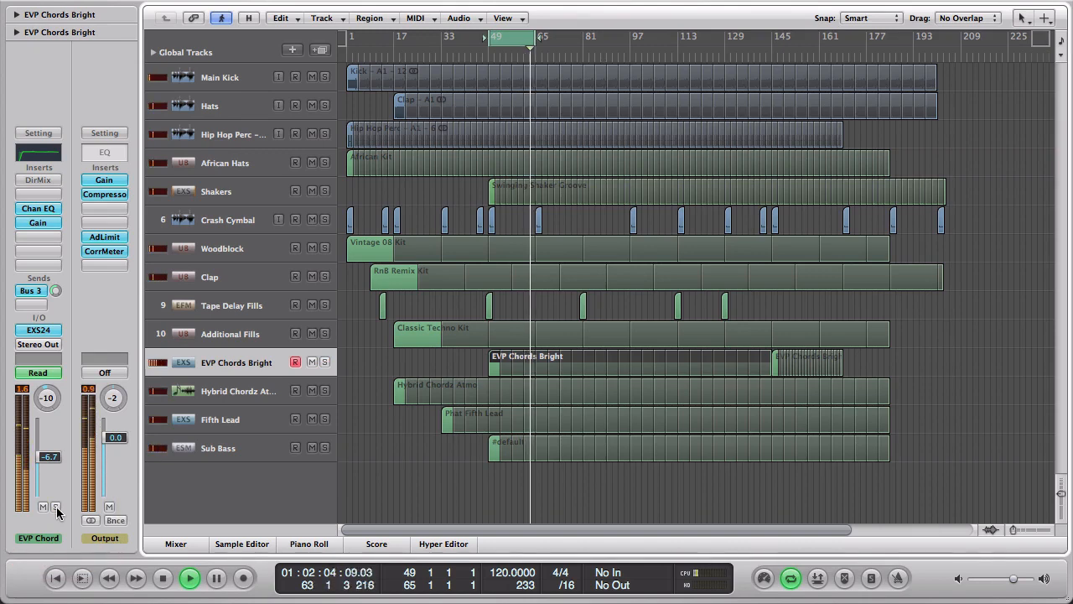
{"action": "left_click", "coordinate": [539, 42]}
{"action": "left_click_drag", "start_coordinate": [539, 42], "coordinate": [584, 42]}
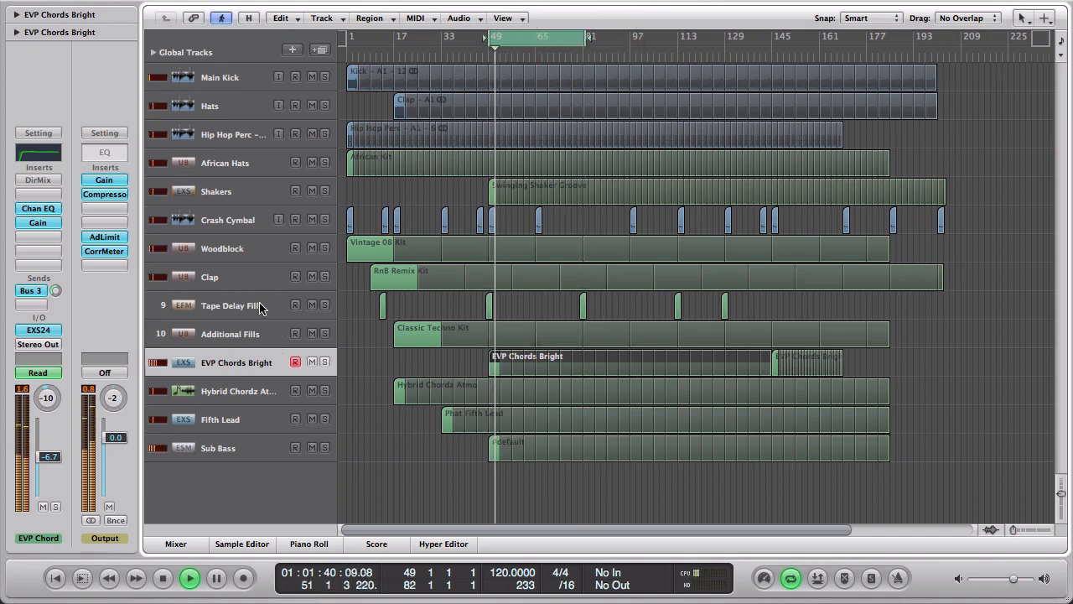
Step: Insert a Gain plug-in set to +3.6 dB on the Fifth Lead track, close it and solo the track
{"action": "left_click", "coordinate": [241, 421]}
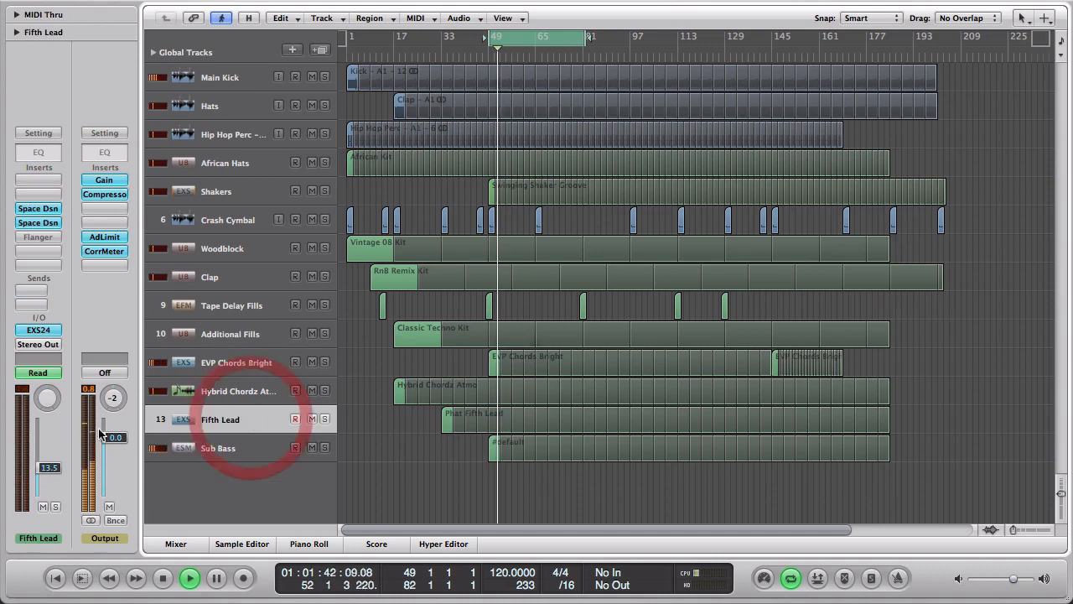
{"action": "left_click", "coordinate": [39, 250]}
{"action": "mouse_move", "coordinate": [50, 417]}
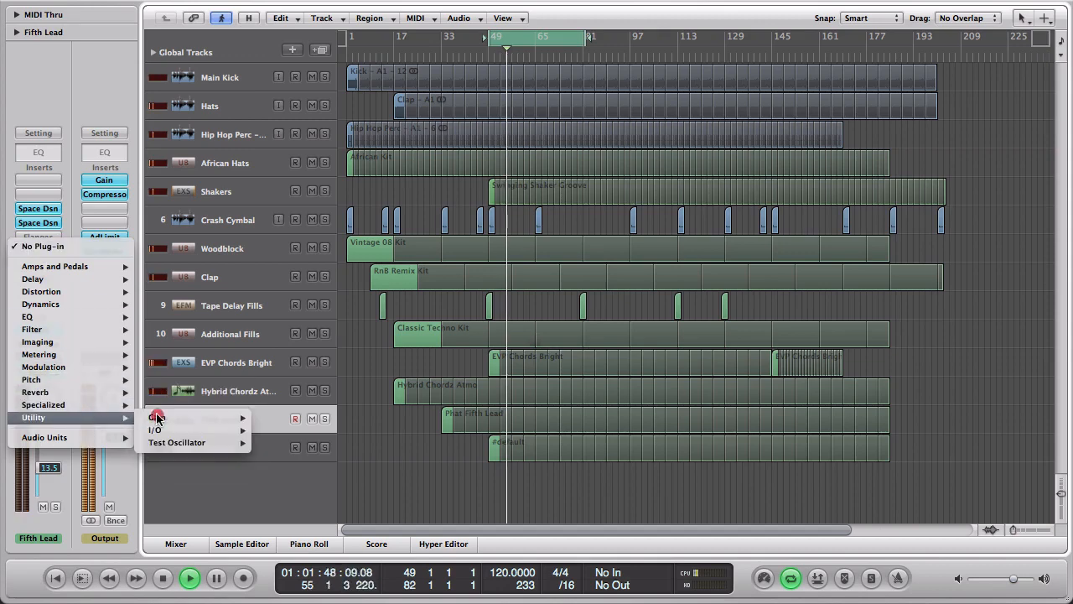
{"action": "left_click", "coordinate": [265, 419]}
{"action": "left_click_drag", "start_coordinate": [94, 214], "coordinate": [96, 147]}
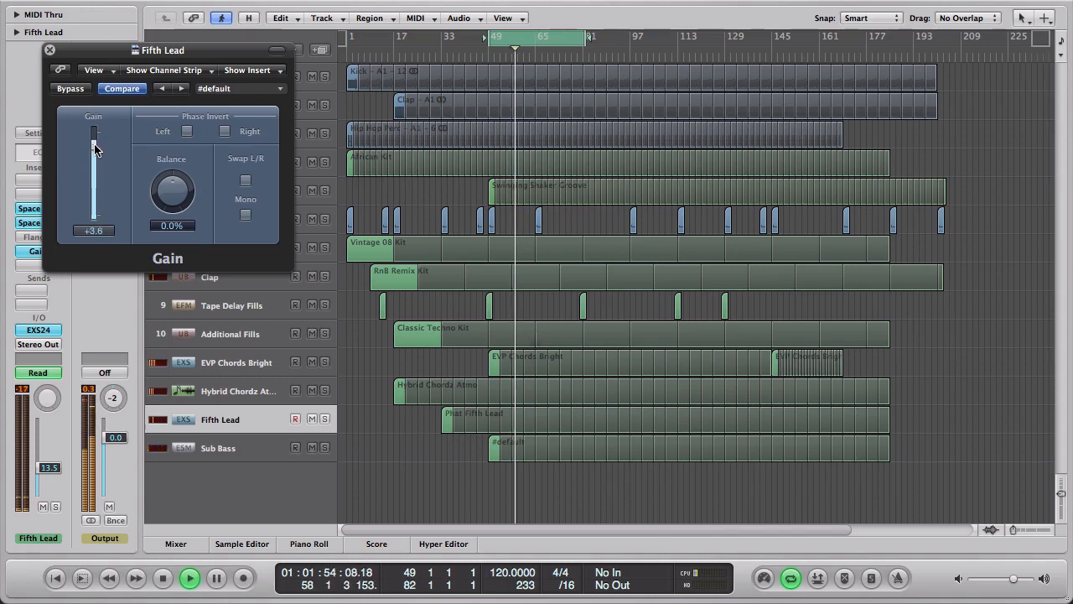
{"action": "left_click", "coordinate": [50, 48]}
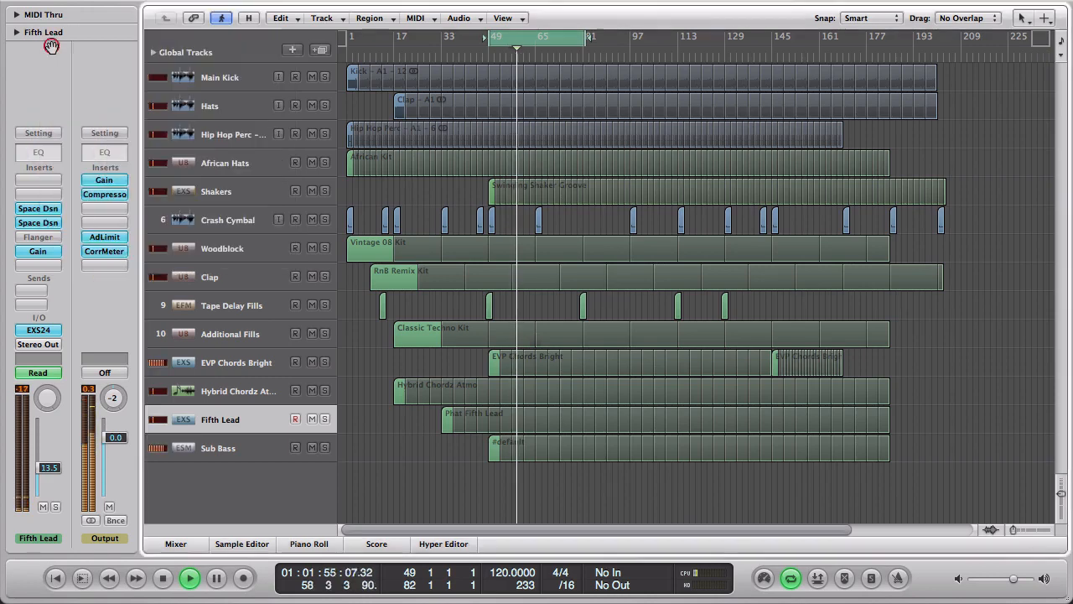
{"action": "left_click", "coordinate": [325, 418]}
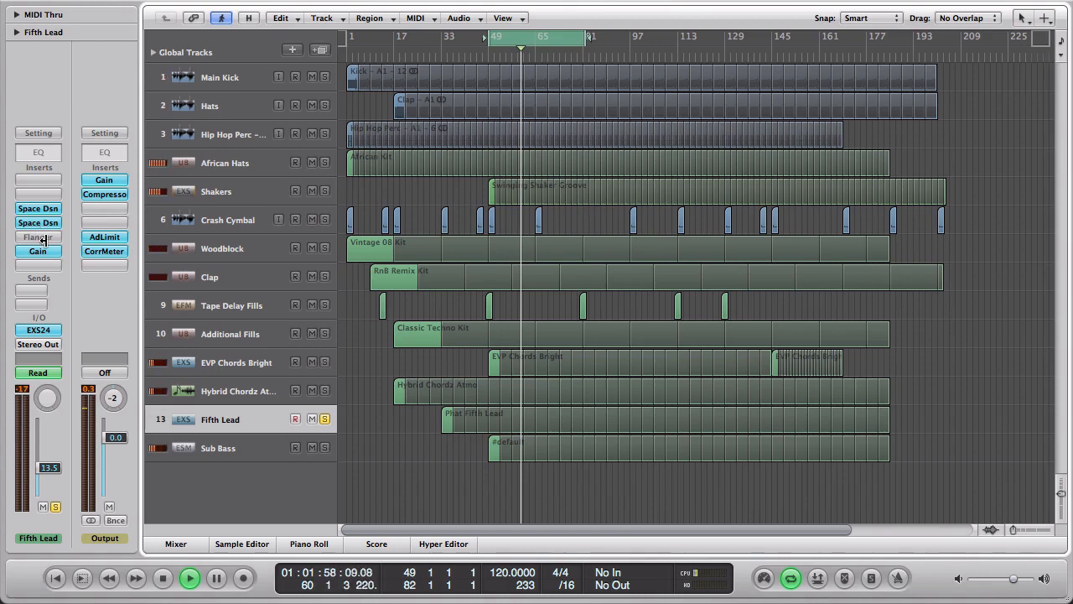
Step: Add a Bus 4 send to the Fifth Lead track and insert a Stereo Delay plug-in on Aux 4
{"action": "left_click", "coordinate": [40, 292]}
{"action": "mouse_move", "coordinate": [67, 306]}
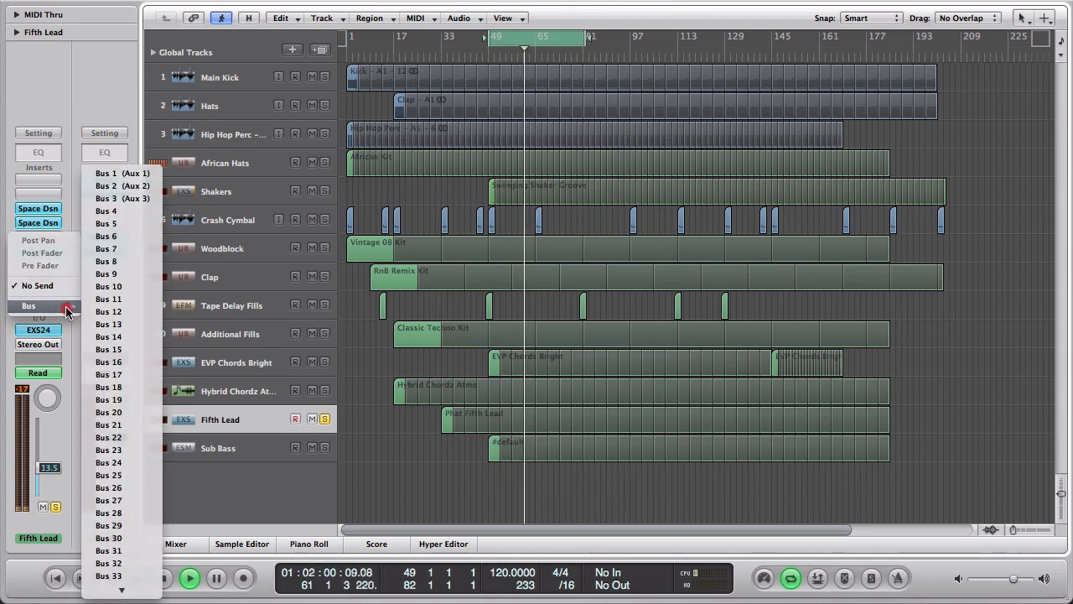
{"action": "left_click", "coordinate": [130, 214]}
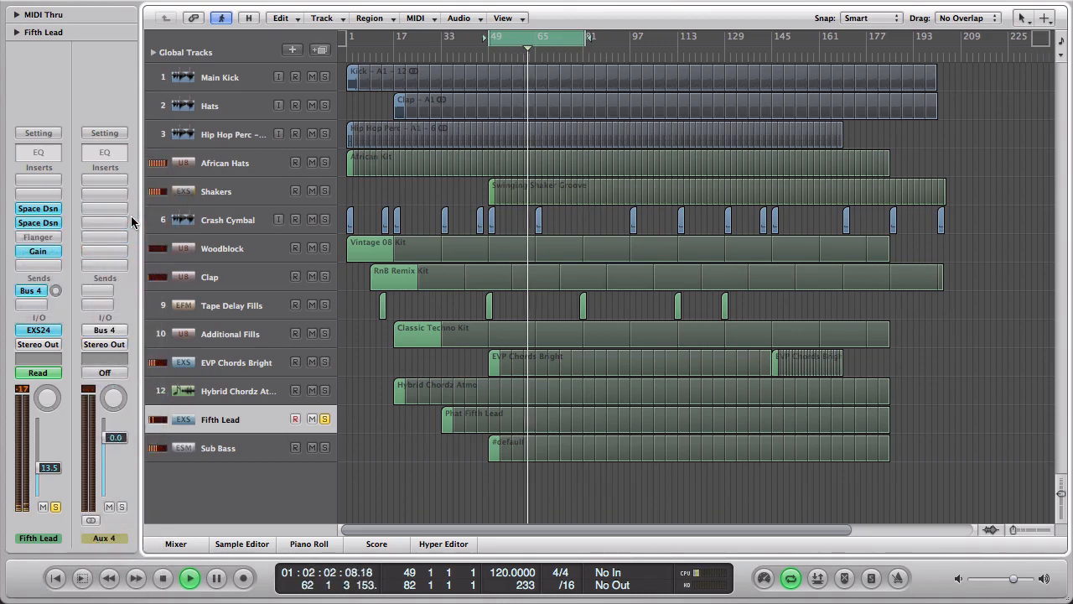
{"action": "left_click", "coordinate": [105, 179]}
{"action": "mouse_move", "coordinate": [174, 207]}
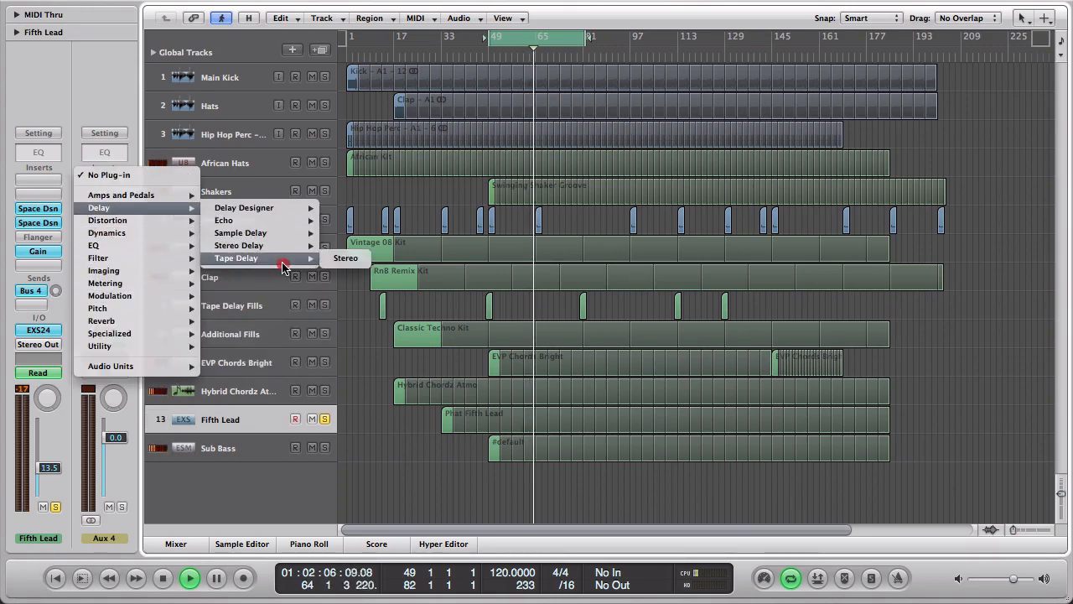
{"action": "left_click", "coordinate": [338, 245]}
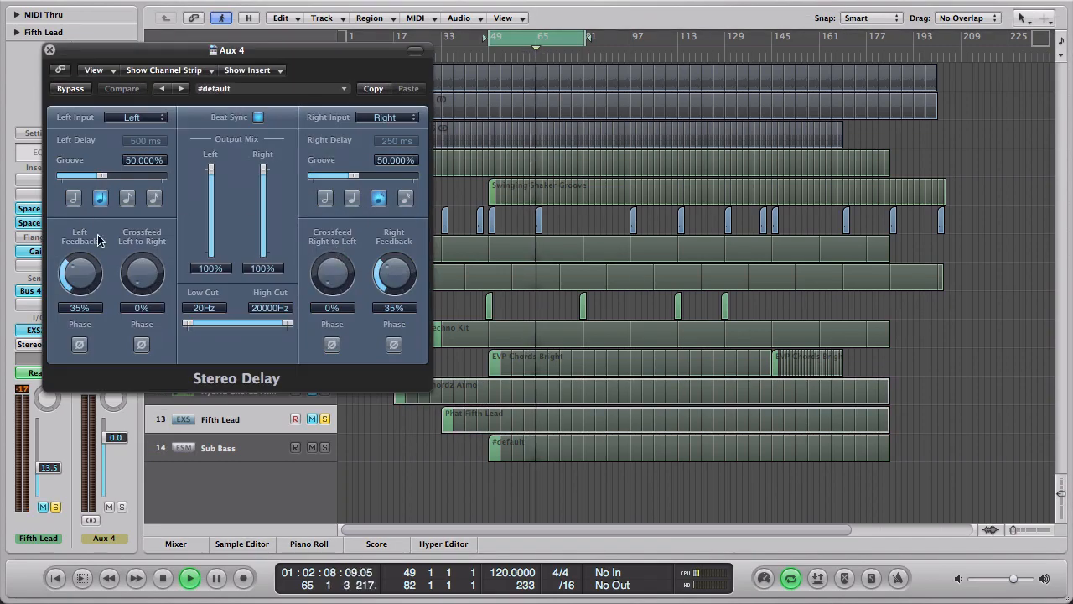
{"action": "left_click_drag", "start_coordinate": [210, 43], "coordinate": [753, 153]}
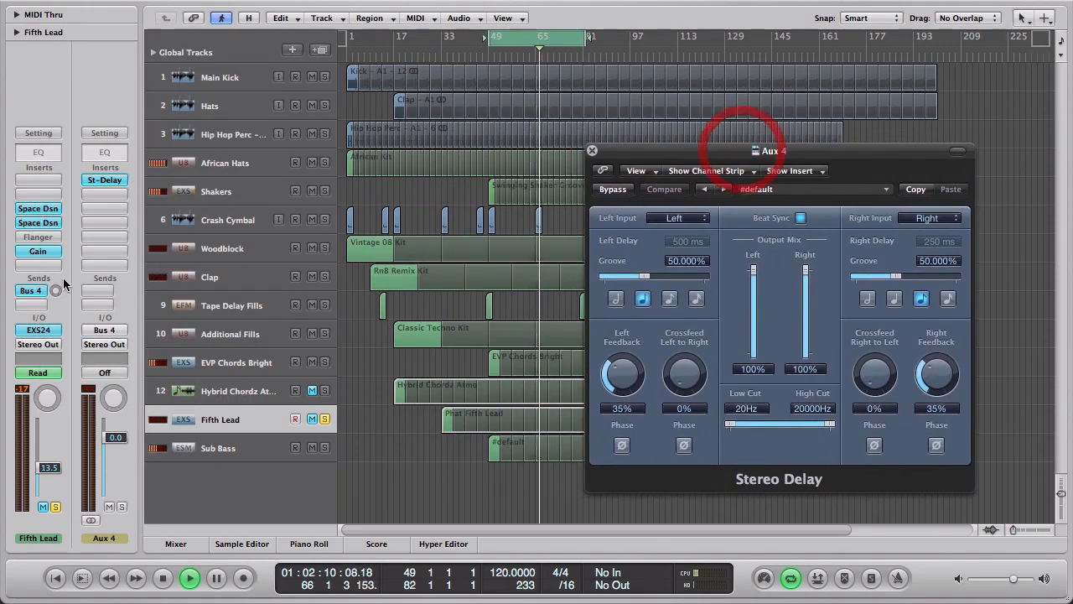
Step: Unmute Fifth Lead and raise its Bus 4 send to about -7.4 dB
{"action": "left_click_drag", "start_coordinate": [56, 280], "coordinate": [59, 114]}
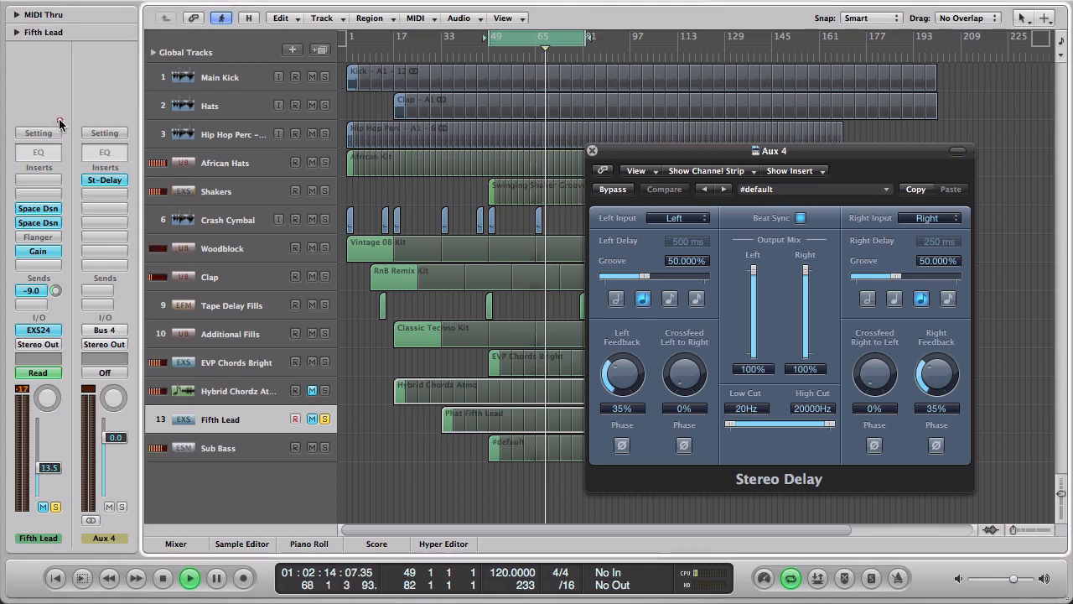
{"action": "left_click", "coordinate": [50, 507]}
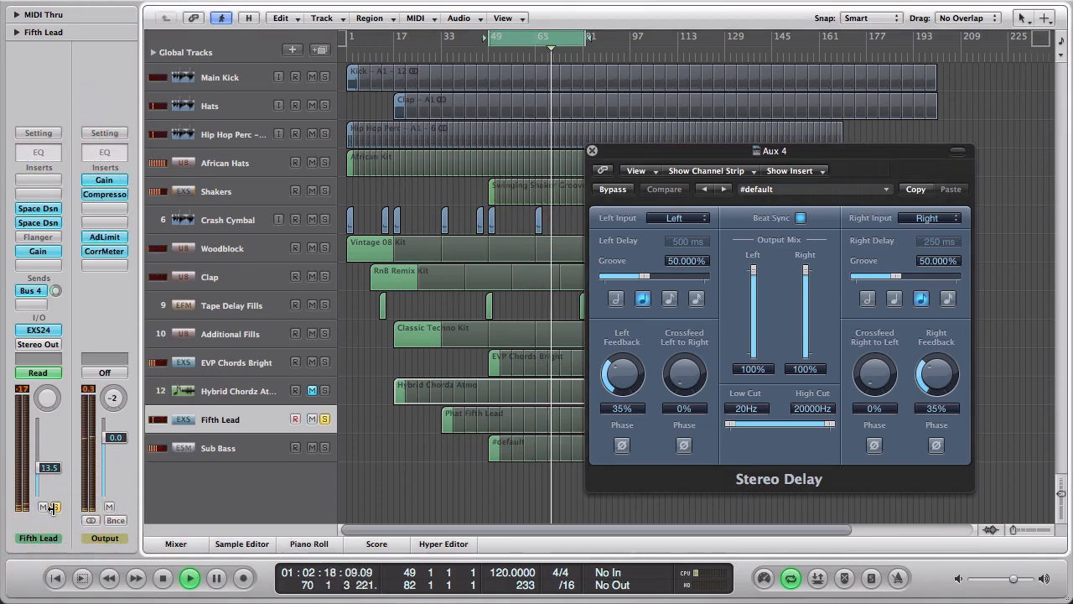
{"action": "left_click", "coordinate": [56, 289]}
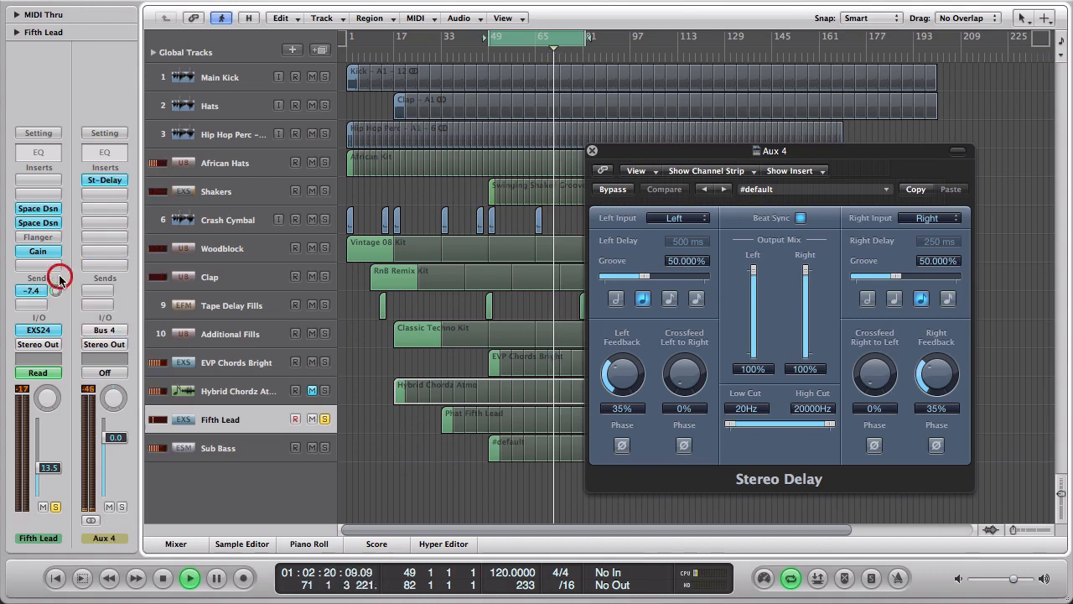
Step: Replay from bar 49, unsolo Fifth Lead and close the Aux 4 Stereo Delay window
{"action": "left_click", "coordinate": [490, 45]}
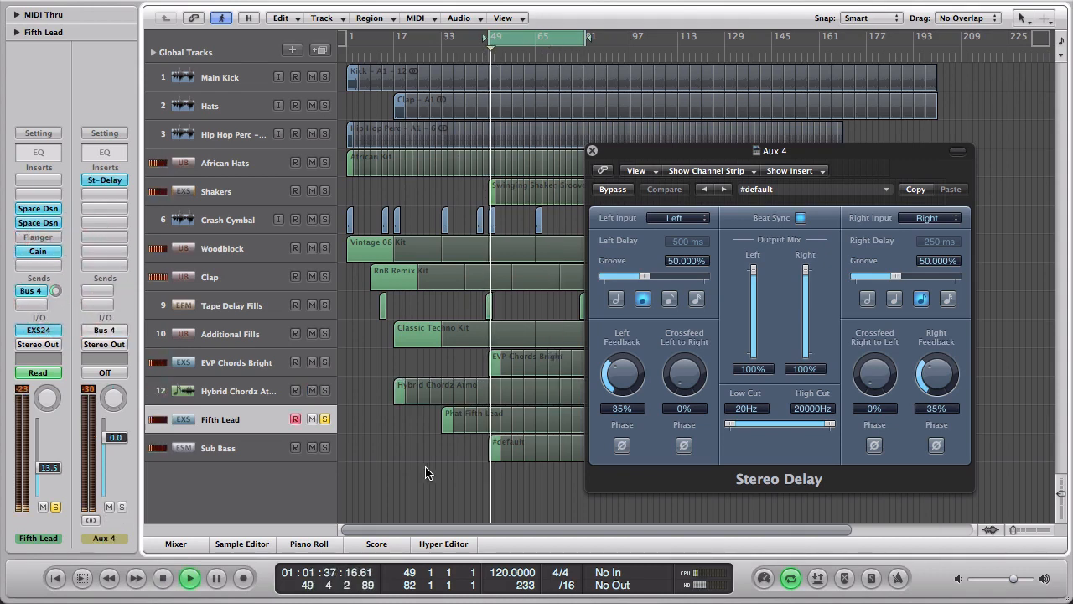
{"action": "left_click", "coordinate": [325, 418]}
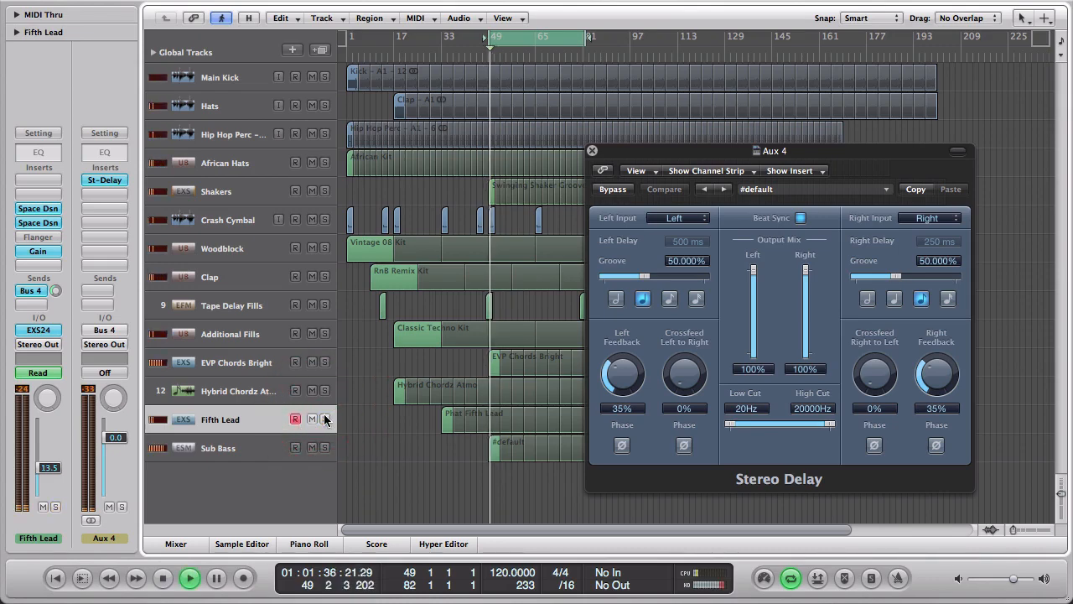
{"action": "left_click", "coordinate": [592, 151]}
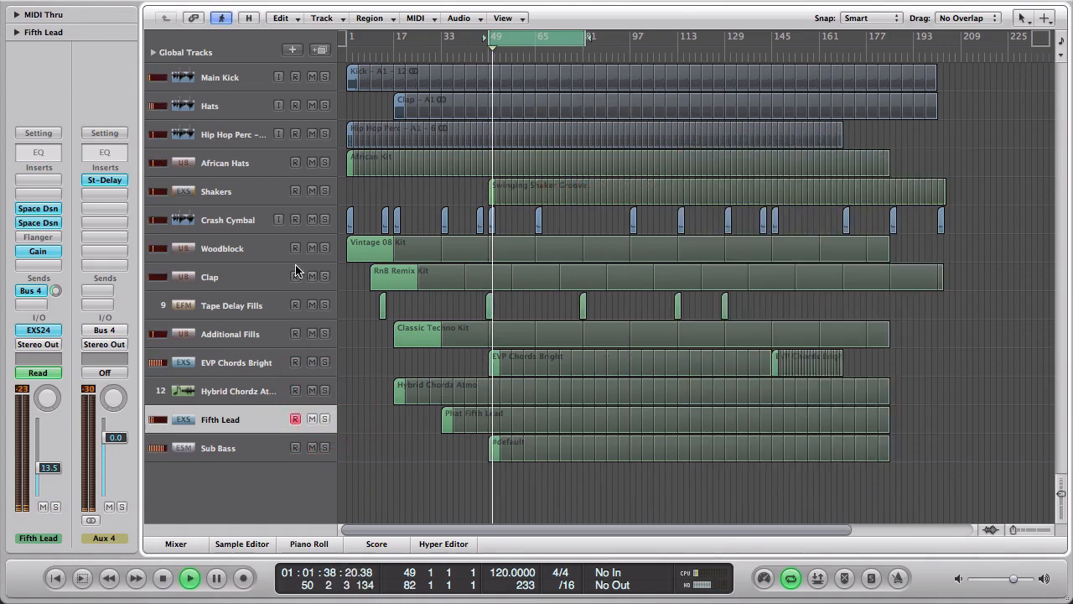
{"action": "key", "text": "x"}
{"action": "left_click_drag", "start_coordinate": [472, 388], "coordinate": [480, 494]}
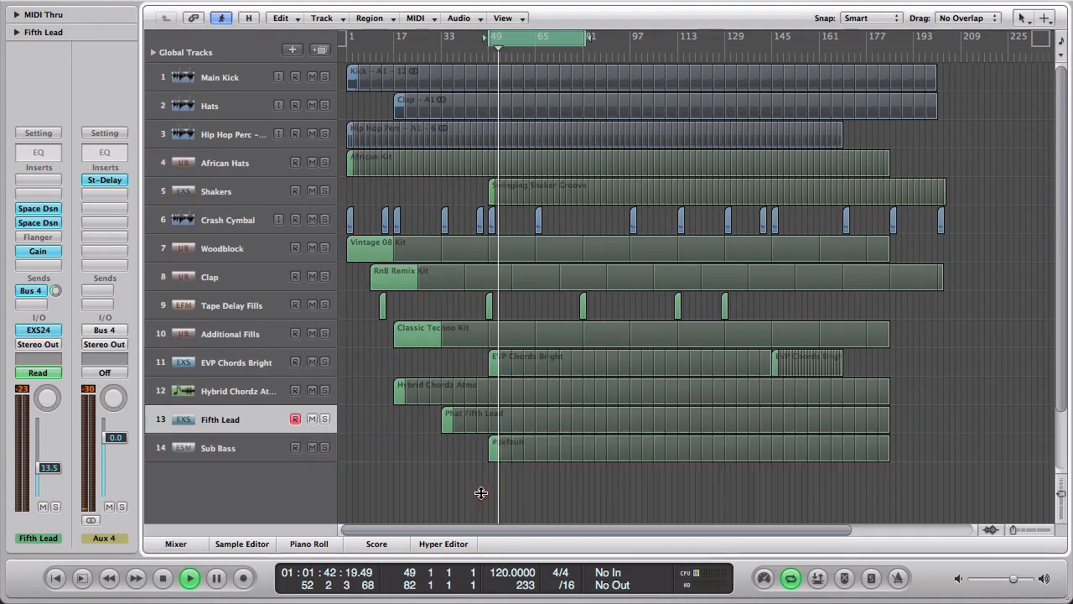
Step: Solo Hybrid Chordz Atmo, raise its EXS24 volume to -5 dB, close the instrument and unsolo the track
{"action": "left_click", "coordinate": [265, 388]}
{"action": "left_click", "coordinate": [325, 390]}
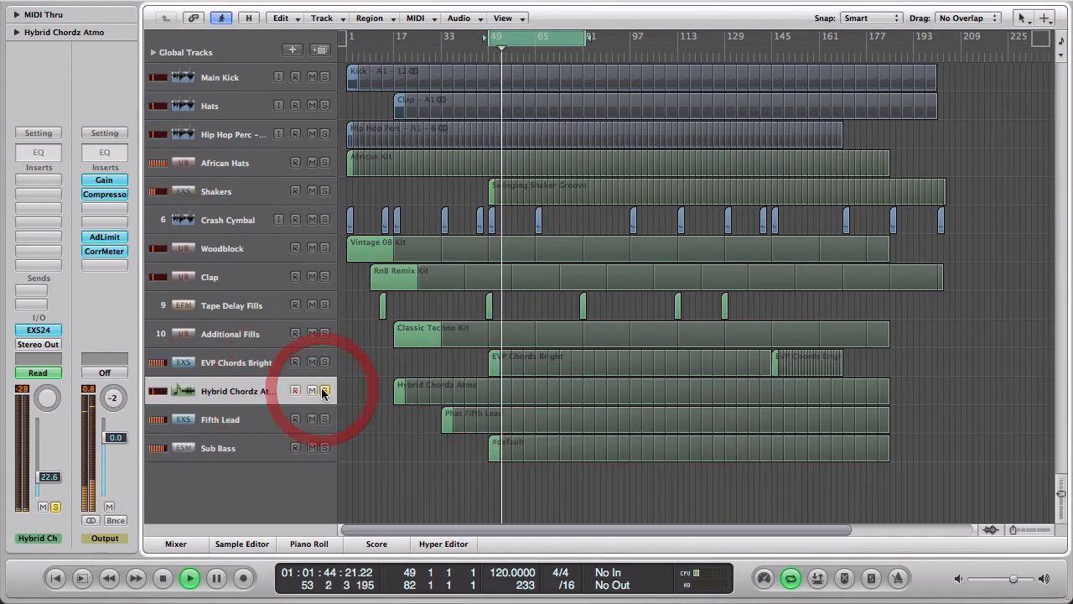
{"action": "left_click", "coordinate": [38, 331]}
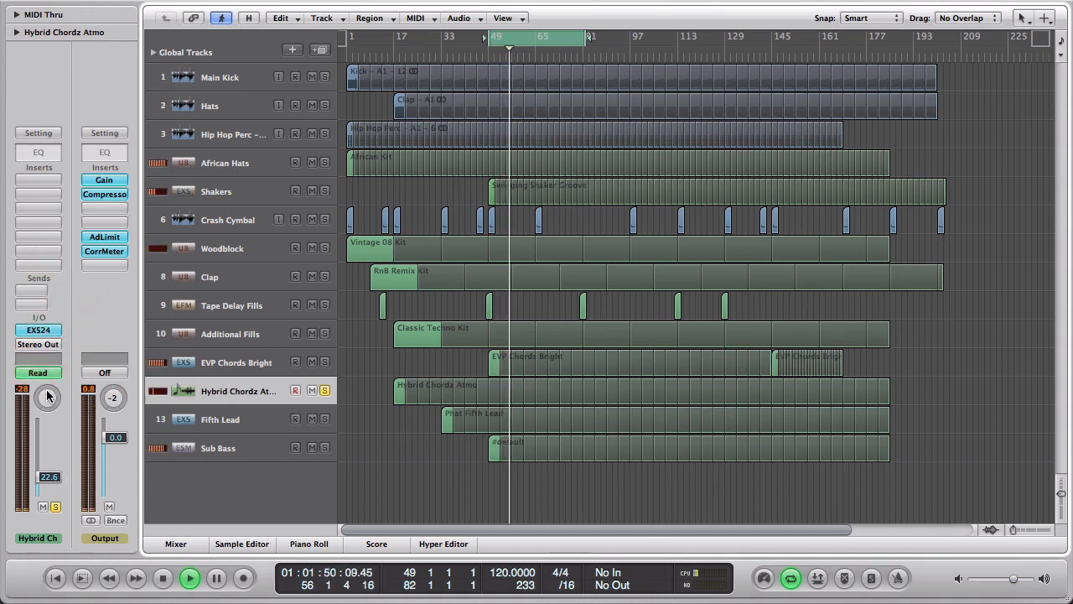
{"action": "left_click", "coordinate": [46, 331]}
{"action": "scroll", "coordinate": [596, 190], "scroll_direction": "up", "scroll_amount": 4}
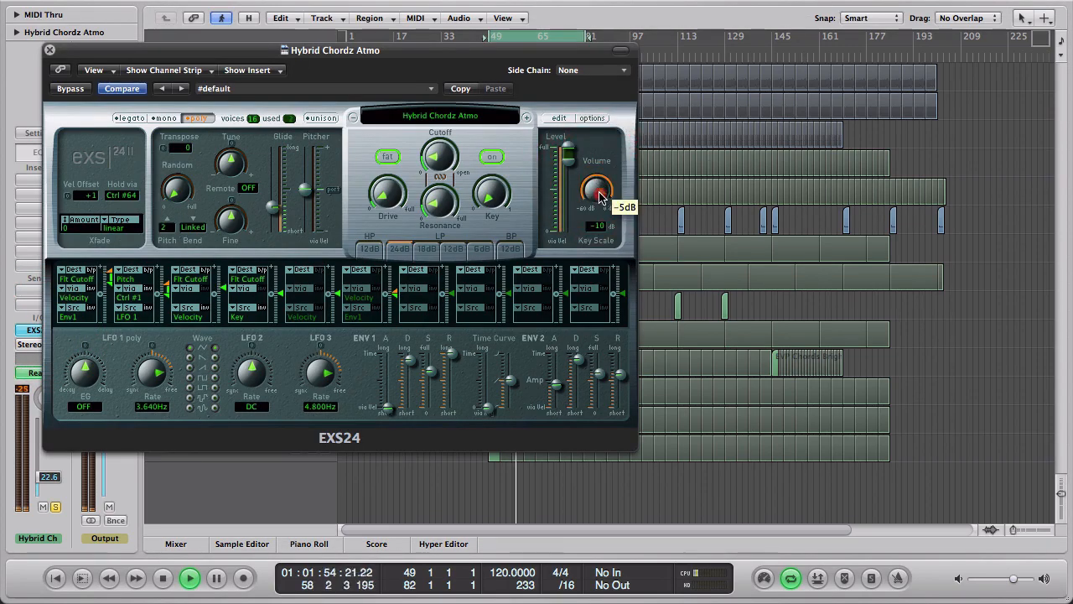
{"action": "left_click", "coordinate": [49, 49]}
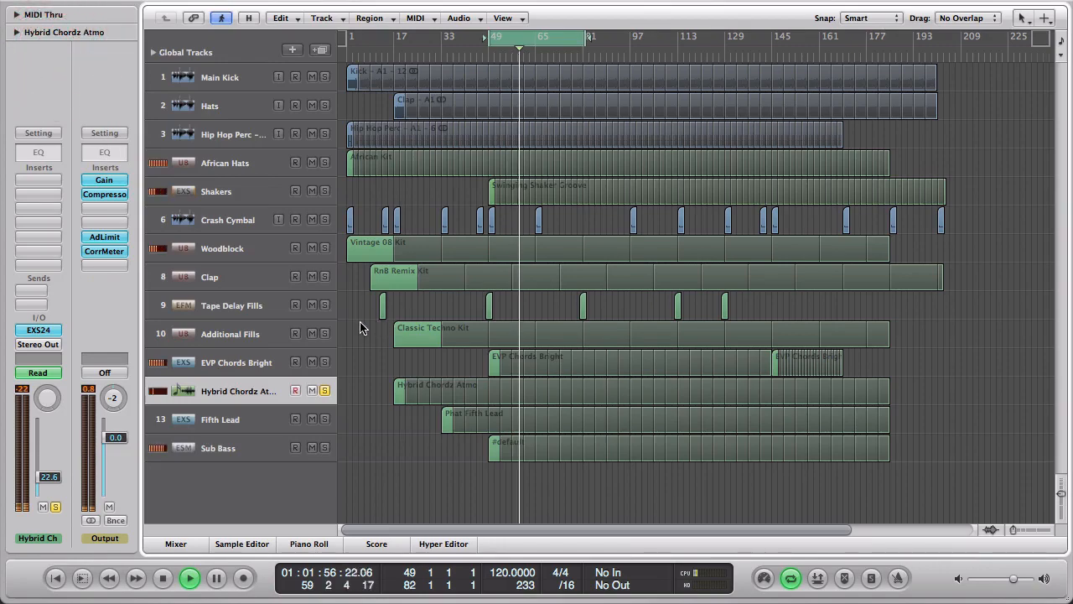
{"action": "left_click", "coordinate": [324, 390]}
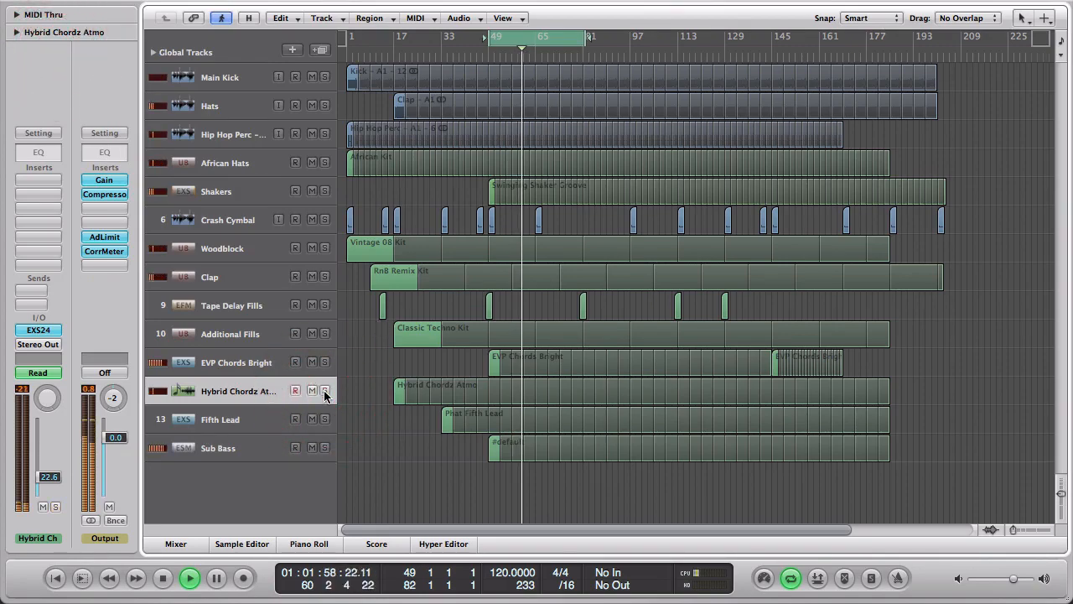
Step: Restart playback at bar 49 and raise the Hybrid Chordz Atmo EXS24 volume further, closing the instrument when done
{"action": "left_click", "coordinate": [39, 330]}
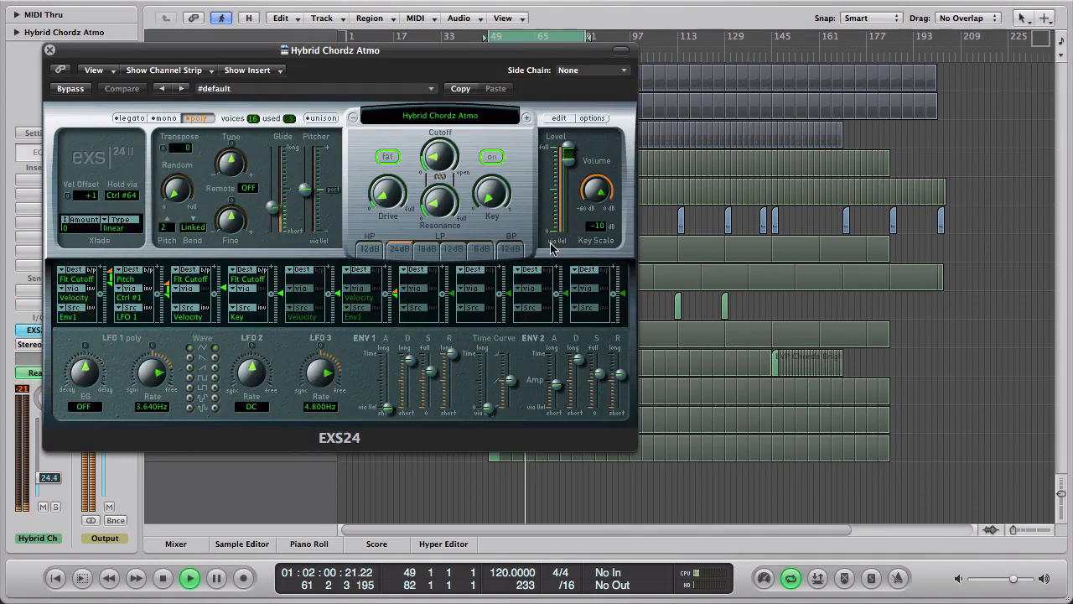
{"action": "left_click_drag", "start_coordinate": [599, 191], "coordinate": [599, 191]}
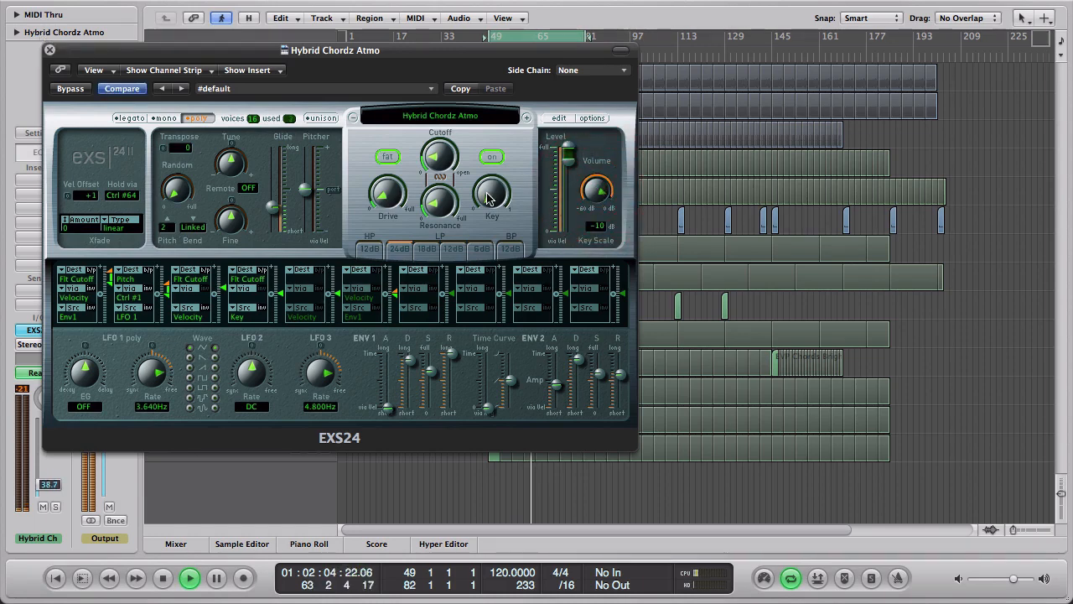
{"action": "key", "text": "space"}
{"action": "key", "text": "space"}
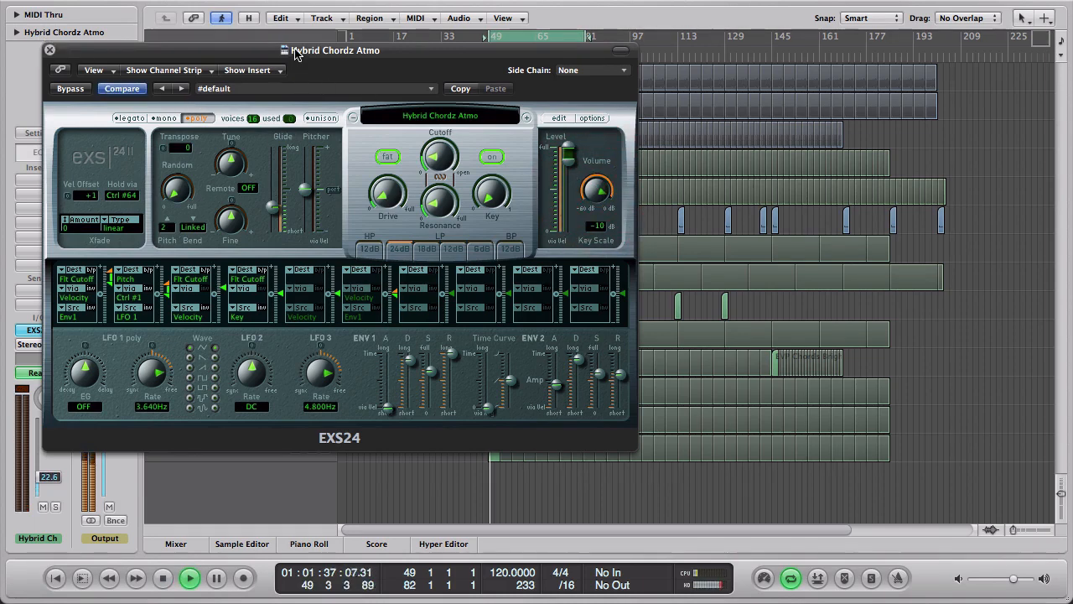
{"action": "left_click_drag", "start_coordinate": [295, 53], "coordinate": [597, 88]}
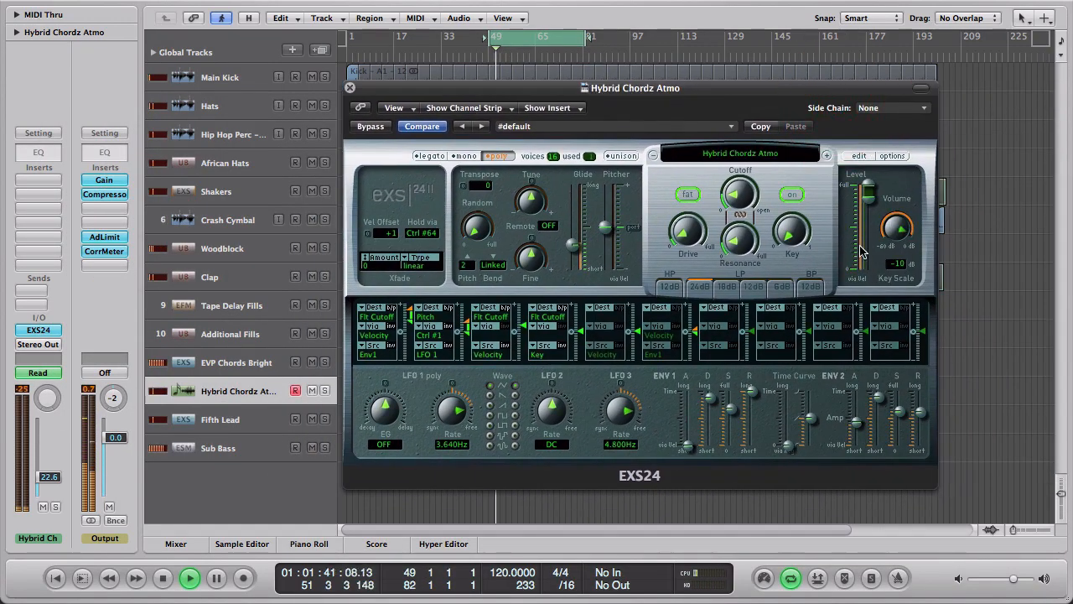
{"action": "left_click", "coordinate": [894, 236]}
{"action": "left_click_drag", "start_coordinate": [894, 234], "coordinate": [892, 228]}
{"action": "left_click", "coordinate": [348, 88]}
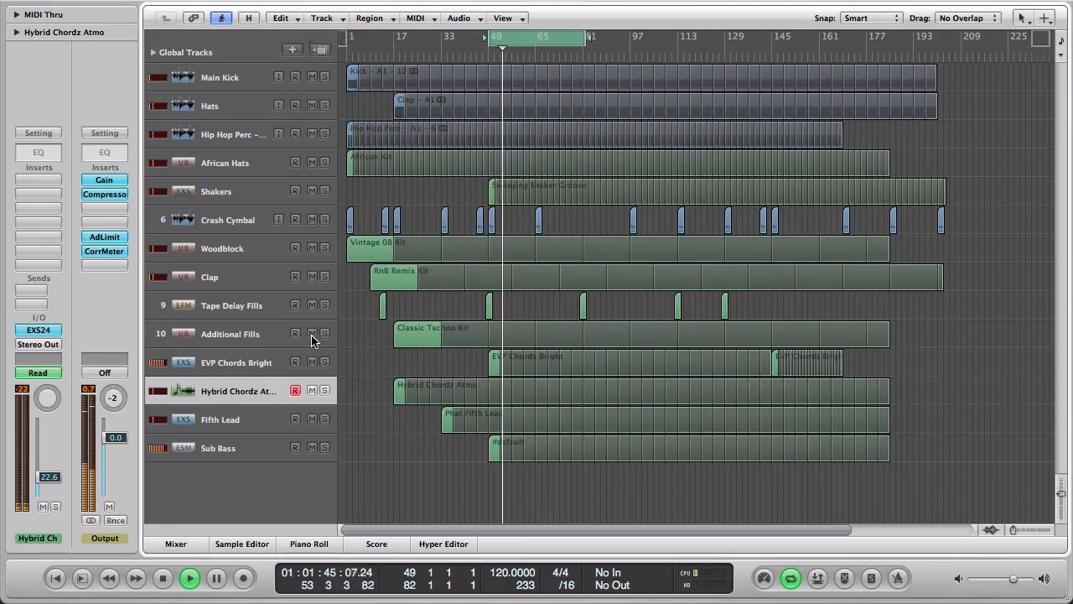
Step: Show the mixer, enlarge it to cover most of the arrangement, and briefly solo the Shakers channel
{"action": "key", "text": "x"}
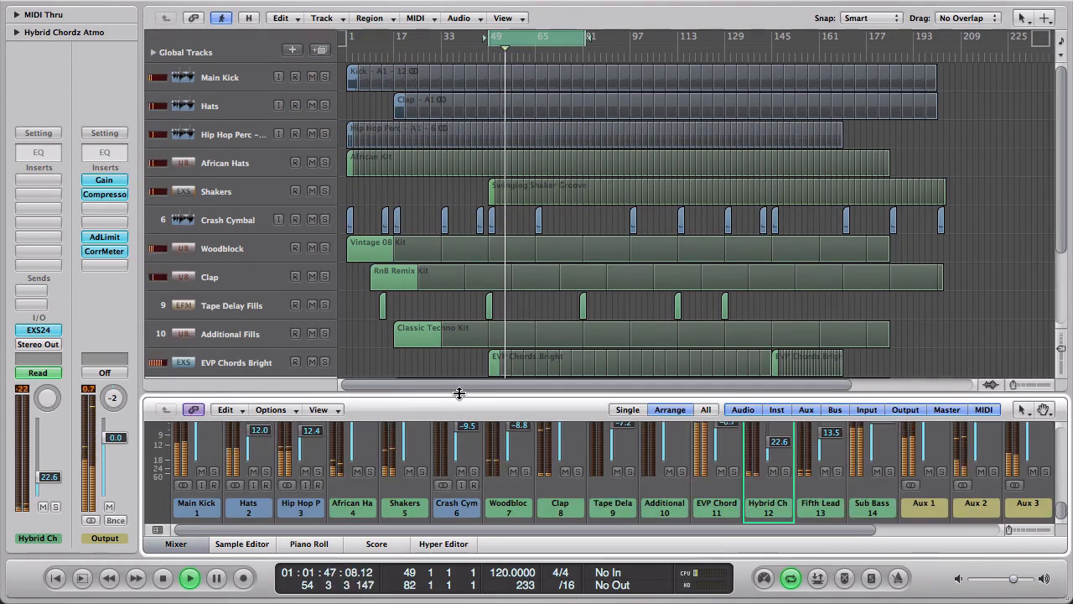
{"action": "left_click_drag", "start_coordinate": [460, 391], "coordinate": [492, 134]}
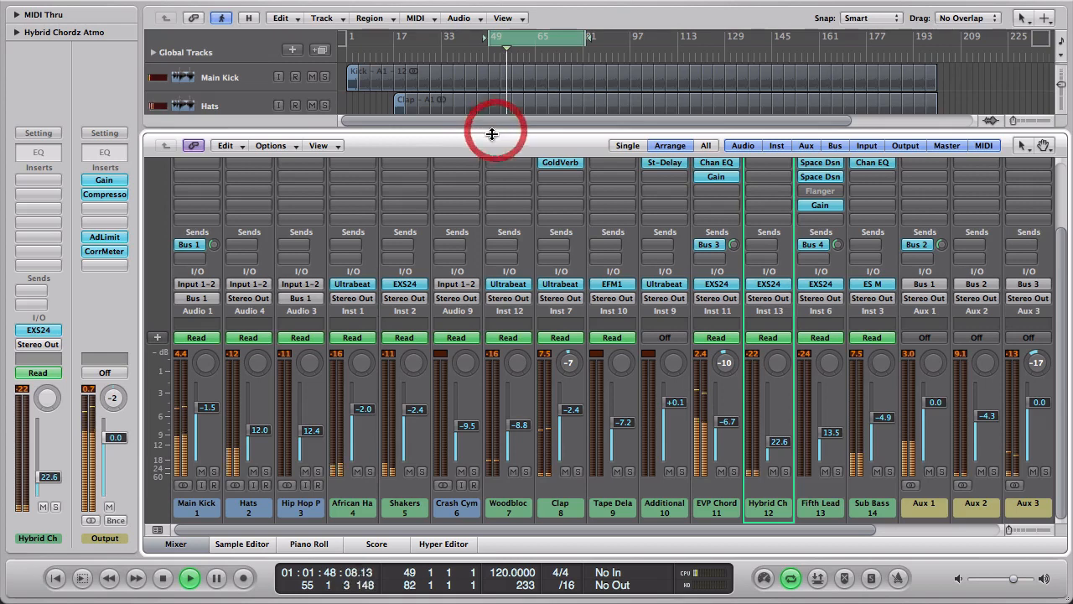
{"action": "left_click", "coordinate": [421, 472]}
{"action": "left_click", "coordinate": [421, 472]}
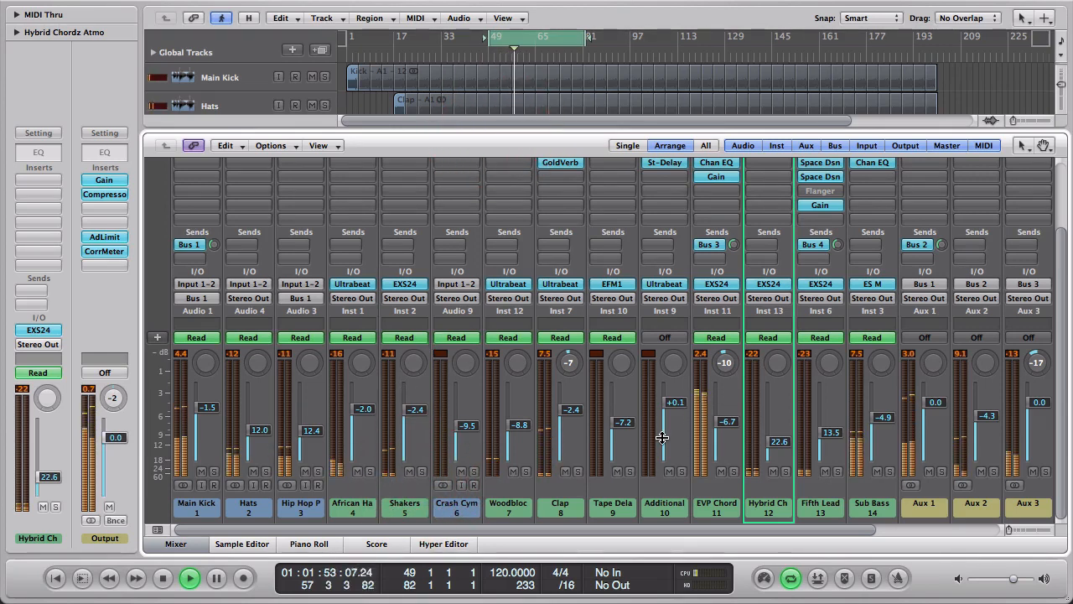
Step: Extend the cycle region's start back to bar 17, restart playback and raise the system volume
{"action": "key", "text": "space"}
{"action": "left_click_drag", "start_coordinate": [485, 42], "coordinate": [392, 44]}
{"action": "key", "text": "space"}
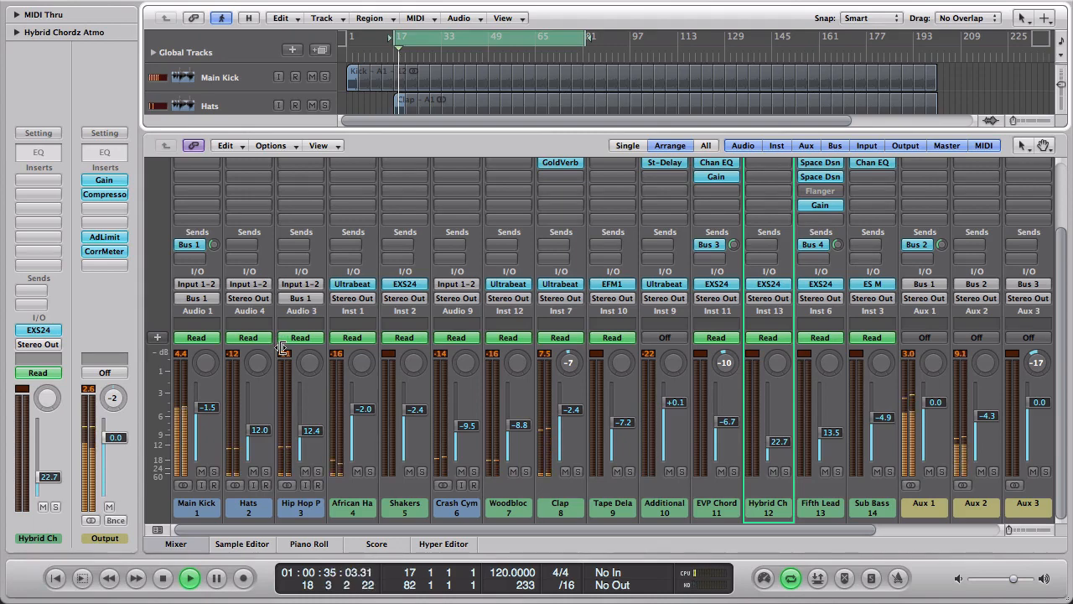
{"action": "key", "text": "XF86AudioRaiseVolume"}
{"action": "key", "text": "XF86AudioRaiseVolume"}
{"action": "key", "text": "XF86AudioRaiseVolume"}
{"action": "key", "text": "XF86AudioRaiseVolume"}
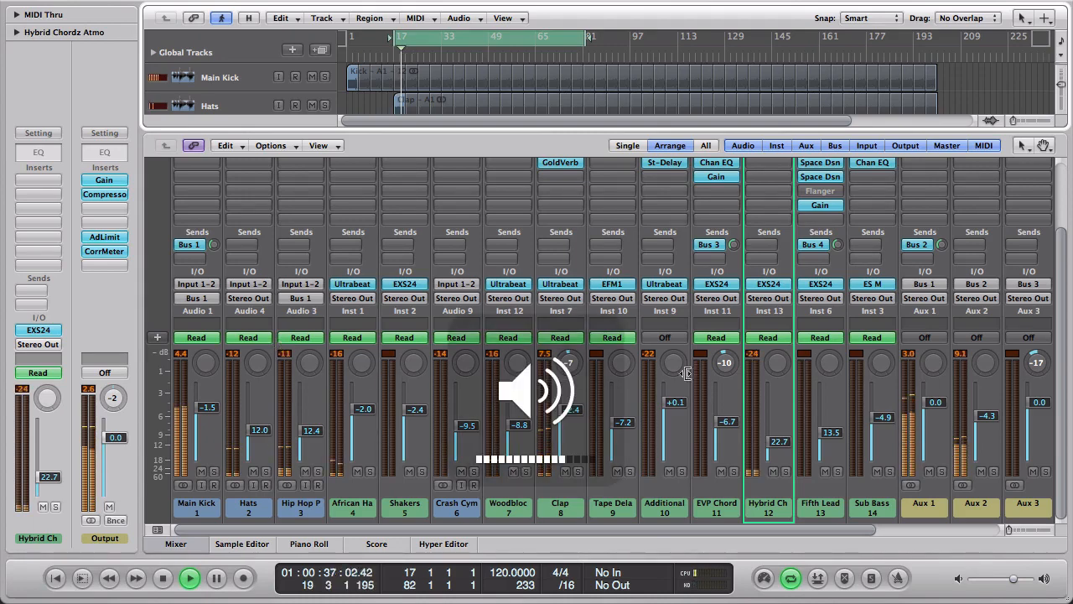
Step: Lower the Output channel Compressor's threshold to -26.5 dB and close the plug-in
{"action": "scroll", "coordinate": [719, 370], "scroll_direction": "right", "scroll_amount": 3}
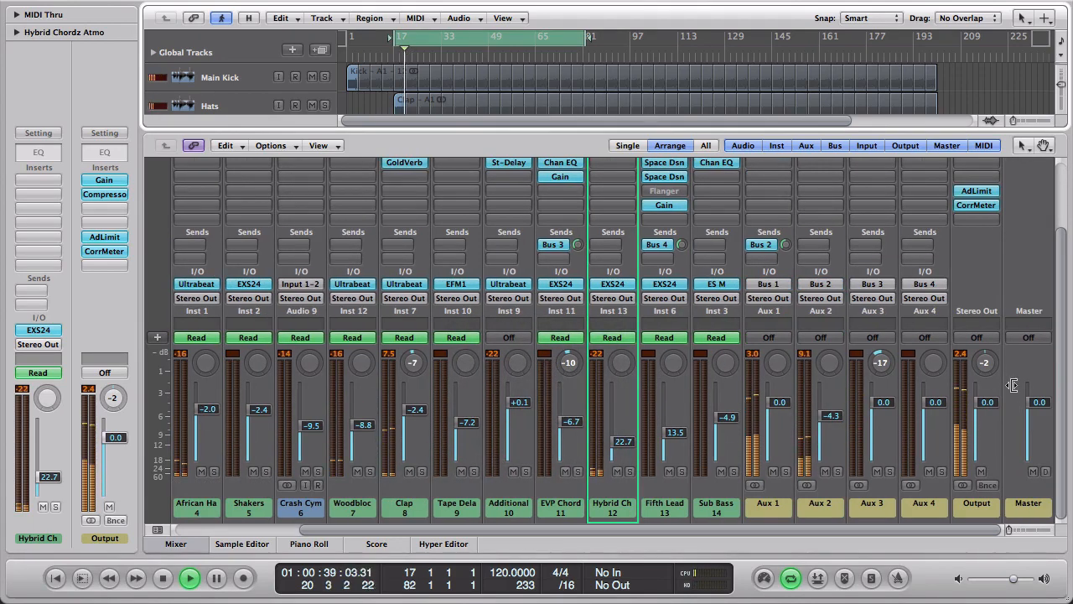
{"action": "scroll", "coordinate": [1047, 256], "scroll_direction": "up", "scroll_amount": 3}
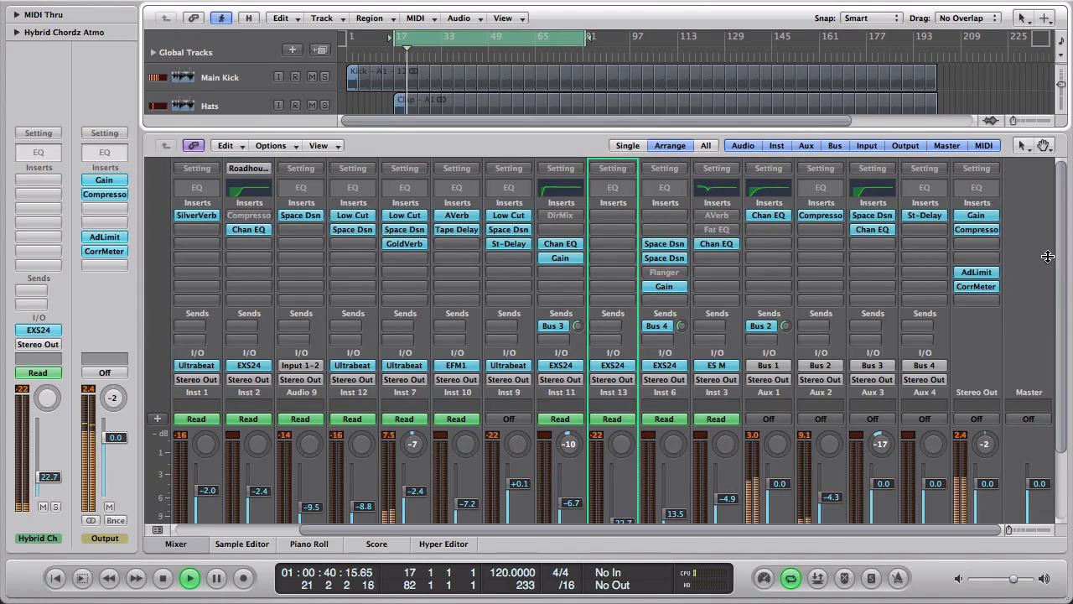
{"action": "left_click", "coordinate": [977, 230]}
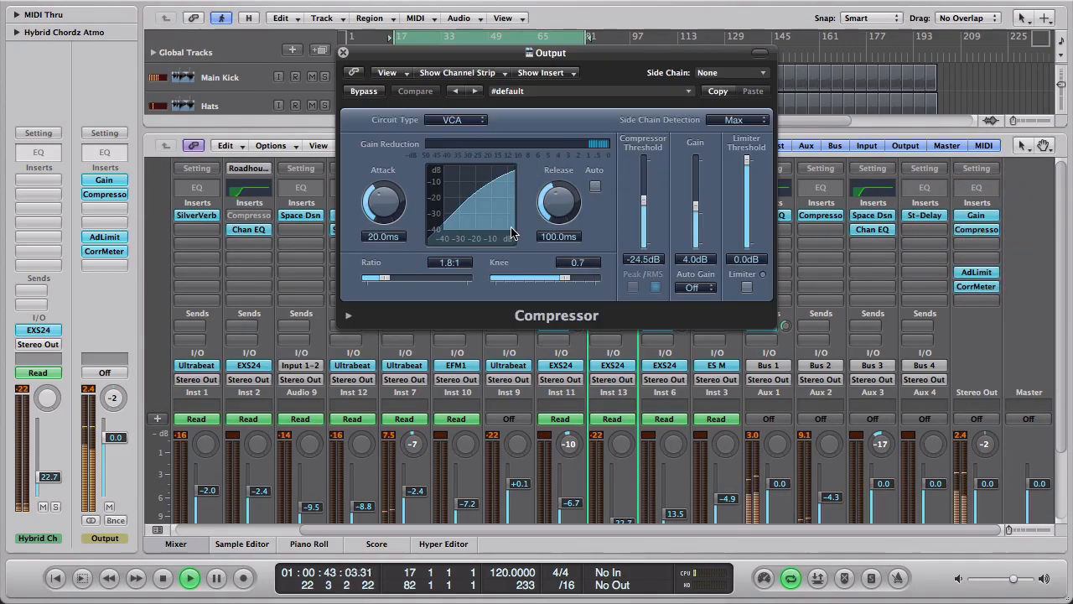
{"action": "left_click_drag", "start_coordinate": [644, 200], "coordinate": [647, 210]}
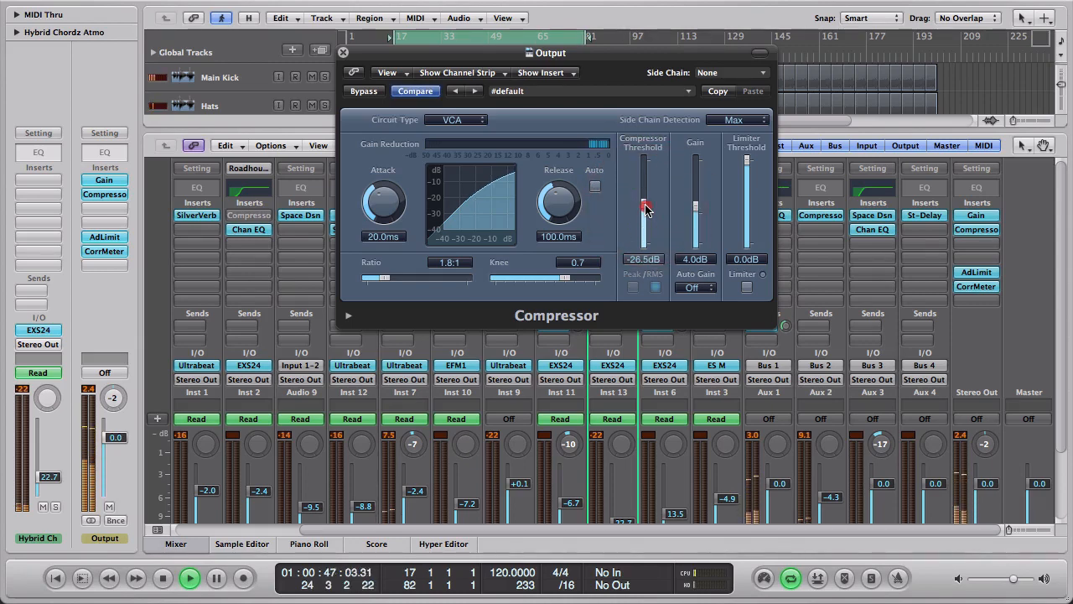
{"action": "left_click", "coordinate": [343, 52]}
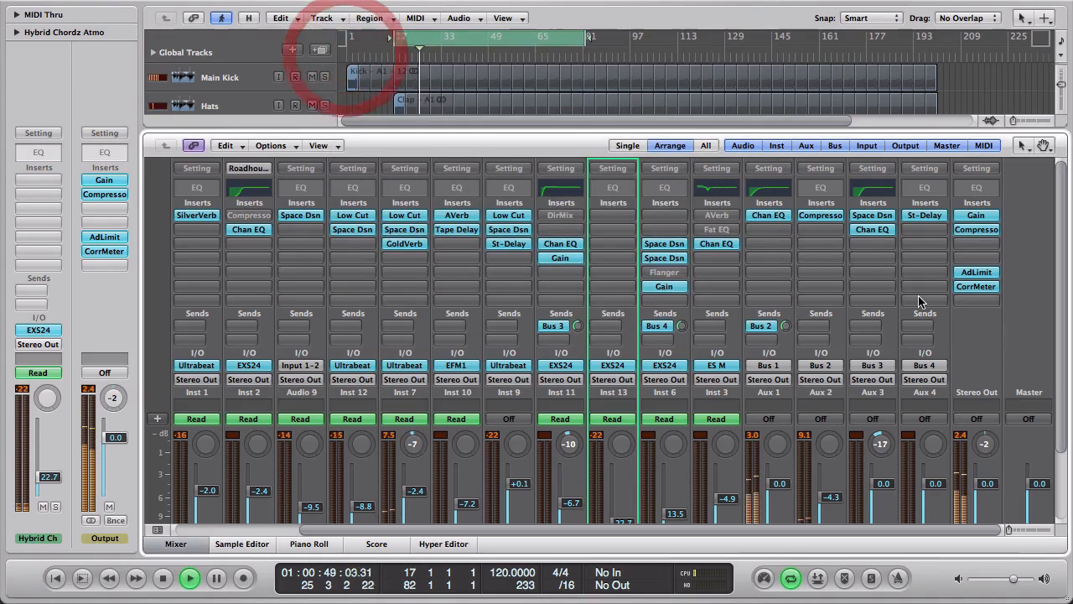
Step: Clear the output peak reading in the Output channel's Adaptive Limiter and reset the channel's pan to centre
{"action": "left_click", "coordinate": [972, 274]}
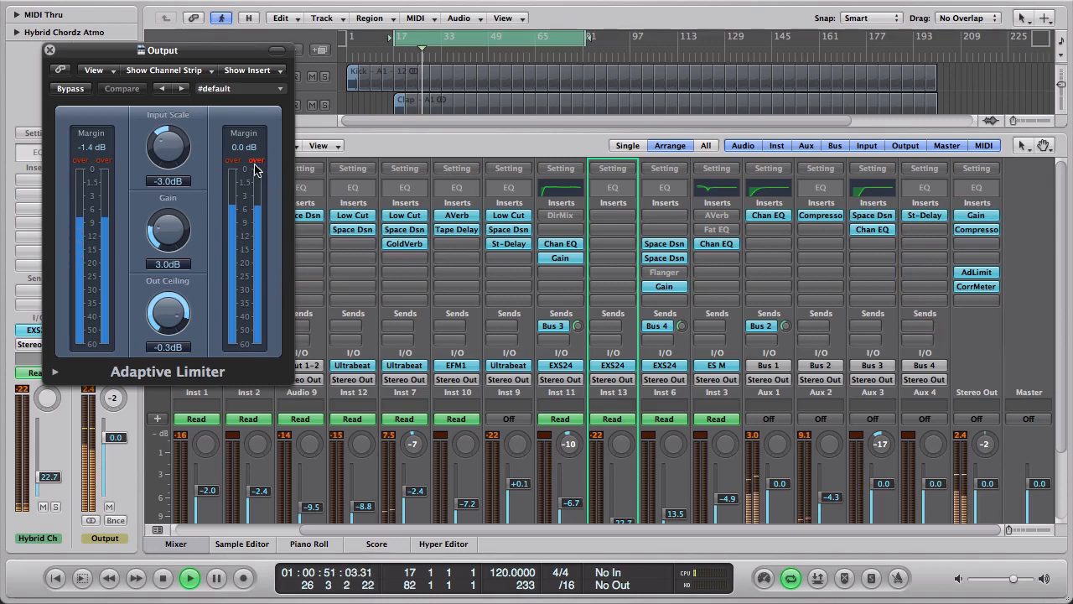
{"action": "left_click", "coordinate": [255, 167]}
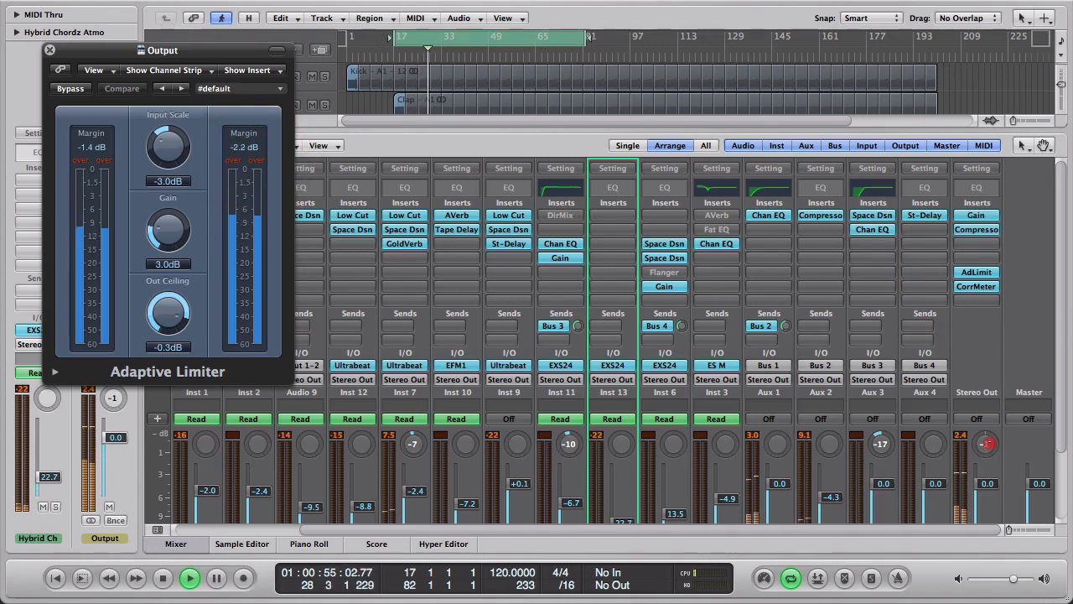
{"action": "left_click", "coordinate": [988, 442], "text": "alt"}
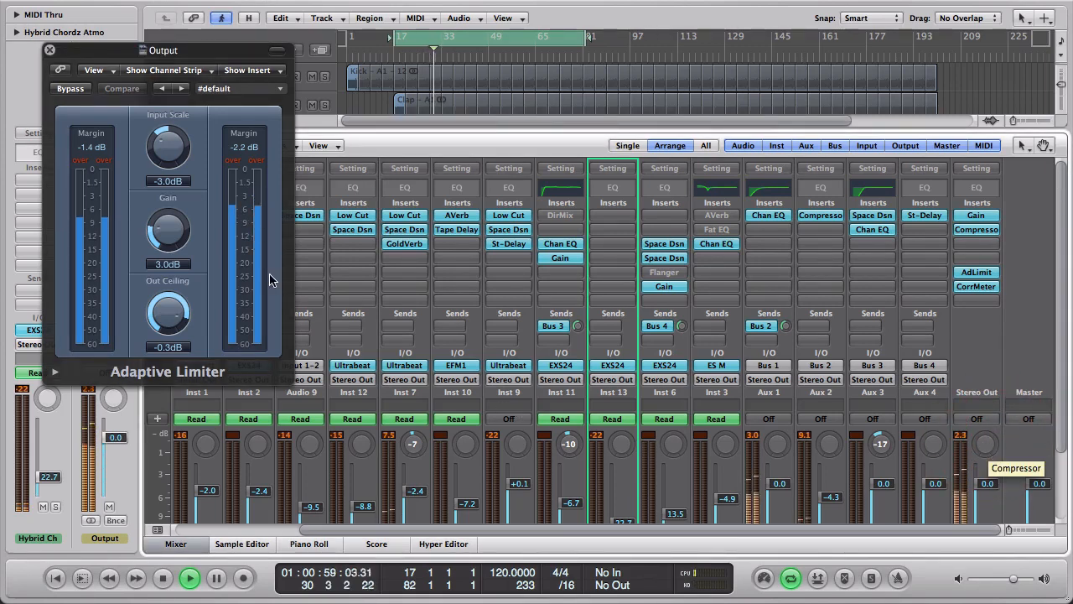
Step: Raise the Output channel Adaptive Limiter's gain to 7.2 dB, lower the system volume and close the plug-in
{"action": "left_click", "coordinate": [173, 240]}
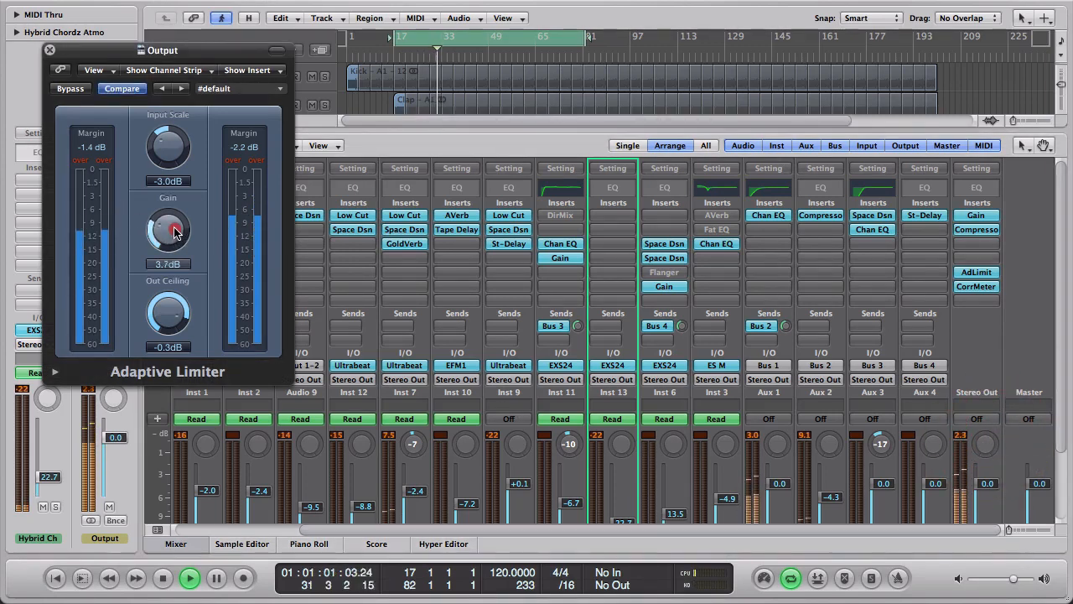
{"action": "mouse_move", "coordinate": [174, 233]}
{"action": "left_mouse_down"}
{"action": "mouse_move", "coordinate": [178, 206]}
{"action": "mouse_move", "coordinate": [160, 230]}
{"action": "mouse_move", "coordinate": [178, 233]}
{"action": "left_mouse_up"}
{"action": "key", "text": "XF86AudioLowerVolume"}
{"action": "key", "text": "XF86AudioLowerVolume"}
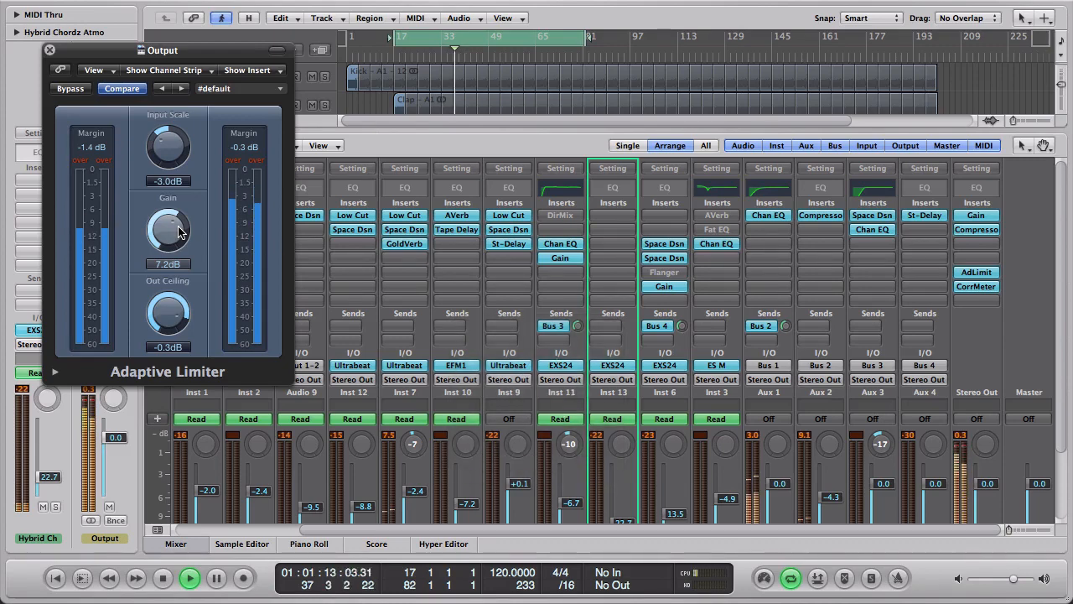
{"action": "left_click", "coordinate": [49, 50]}
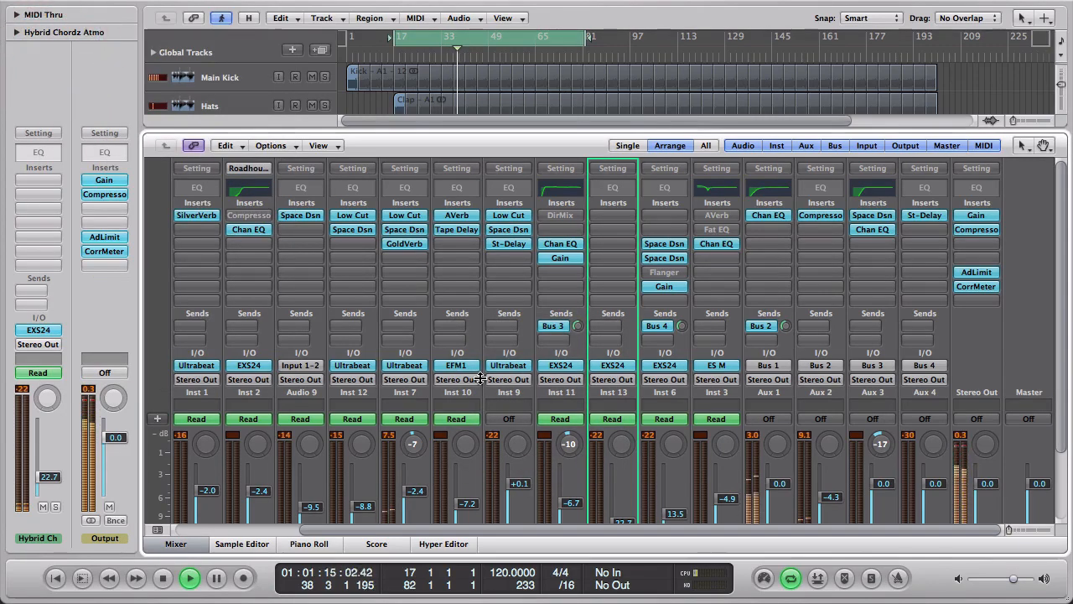
Step: Add a Channel EQ to the Hybrid Chordz Atmo channel and enable its analyzer at high resolution
{"action": "scroll", "coordinate": [480, 377], "scroll_direction": "down", "scroll_amount": 5}
{"action": "scroll", "coordinate": [480, 378], "scroll_direction": "left", "scroll_amount": 3}
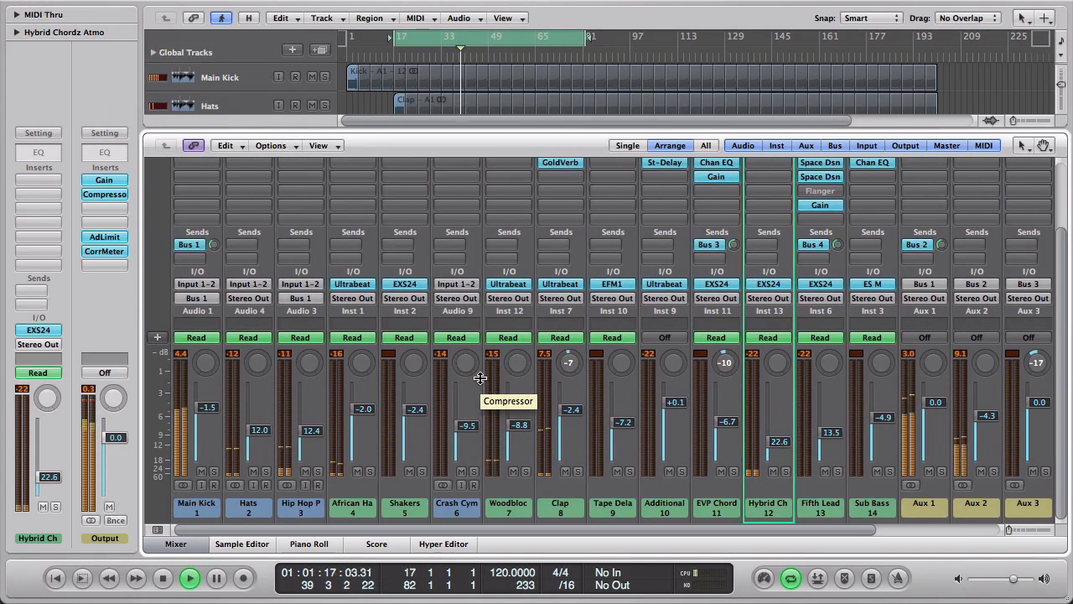
{"action": "scroll", "coordinate": [479, 377], "scroll_direction": "right", "scroll_amount": 3}
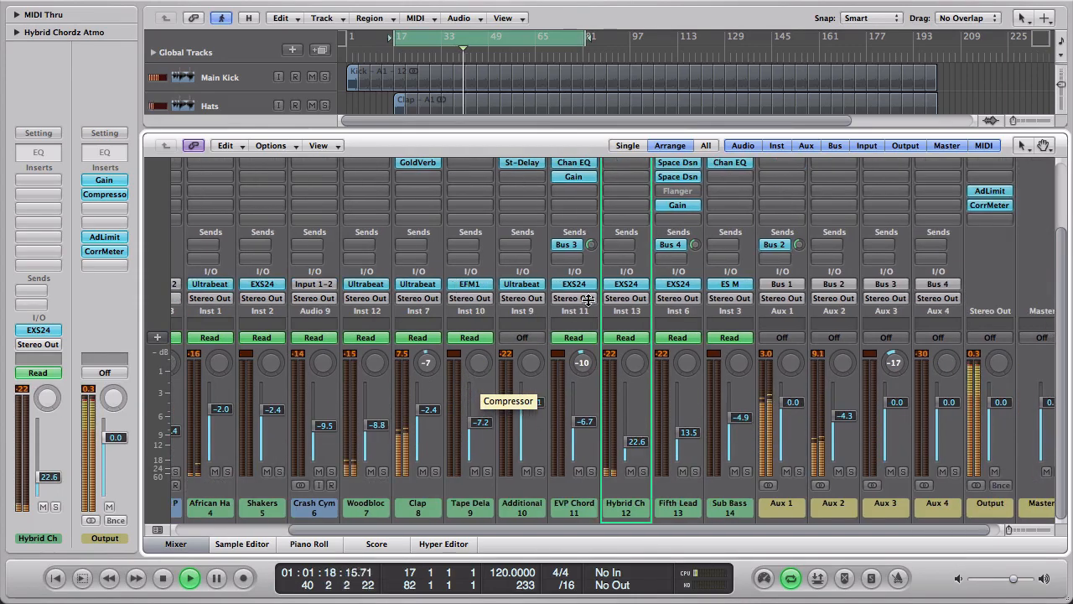
{"action": "scroll", "coordinate": [625, 188], "scroll_direction": "up", "scroll_amount": 3}
{"action": "double_click", "coordinate": [626, 194]}
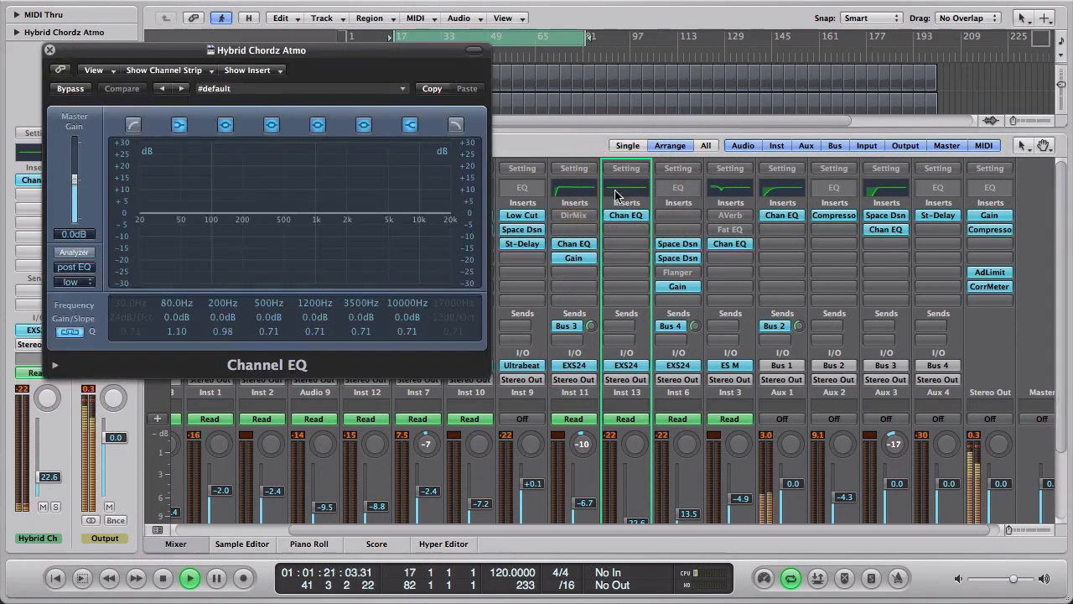
{"action": "left_click", "coordinate": [90, 254]}
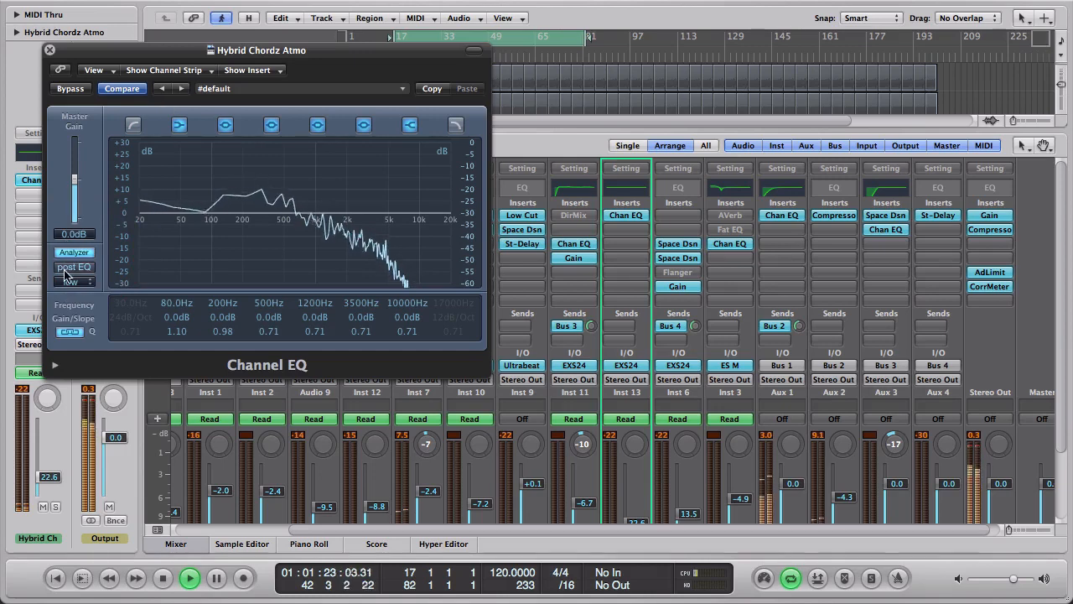
{"action": "left_click", "coordinate": [74, 281]}
{"action": "left_click", "coordinate": [88, 303]}
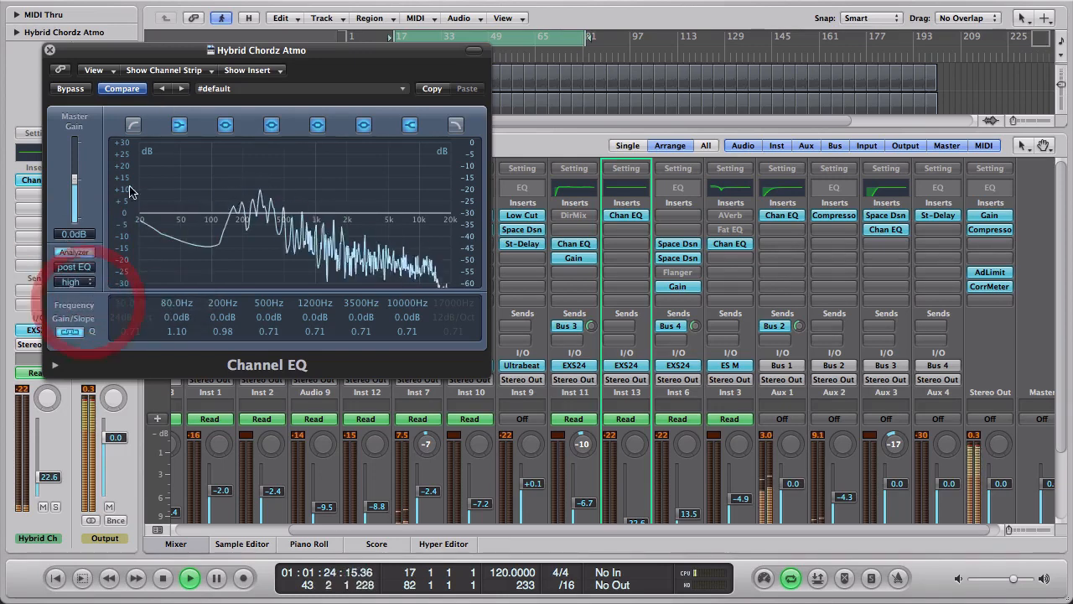
Step: Enable the Hybrid Chordz Atmo EQ's low-cut band, set its frequency to 134 Hz and close the plug-in
{"action": "left_click", "coordinate": [132, 124]}
{"action": "left_click_drag", "start_coordinate": [123, 303], "coordinate": [127, 219]}
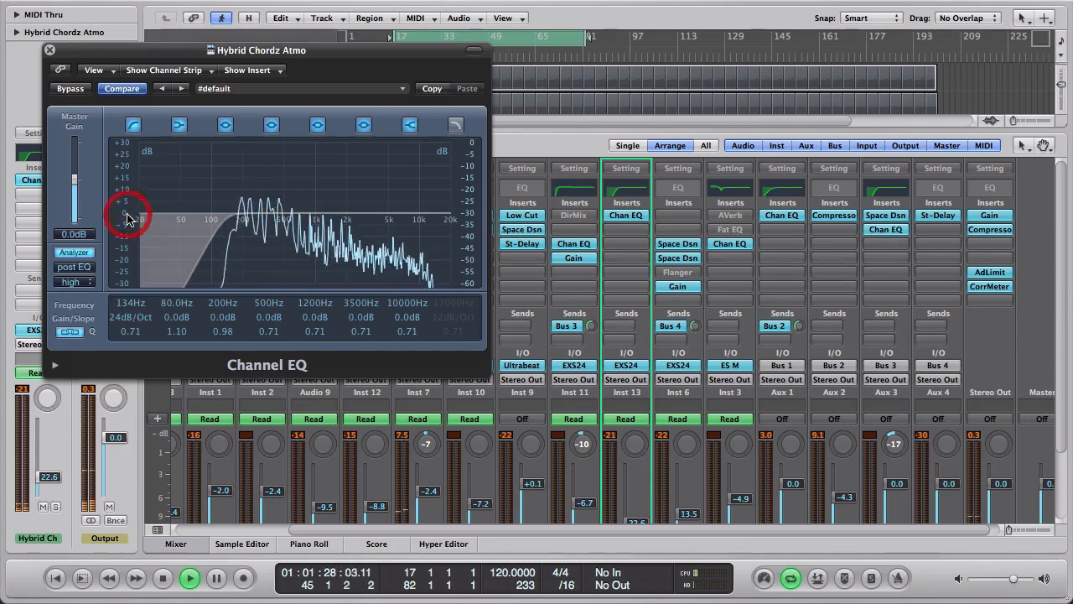
{"action": "left_click", "coordinate": [49, 50]}
{"action": "scroll", "coordinate": [643, 416], "scroll_direction": "down", "scroll_amount": 3}
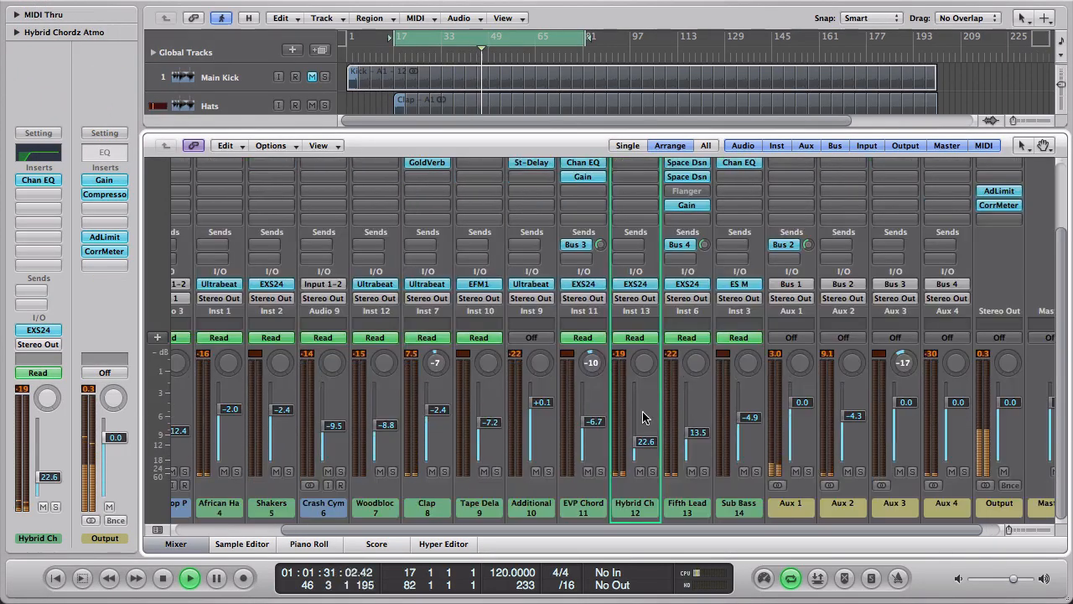
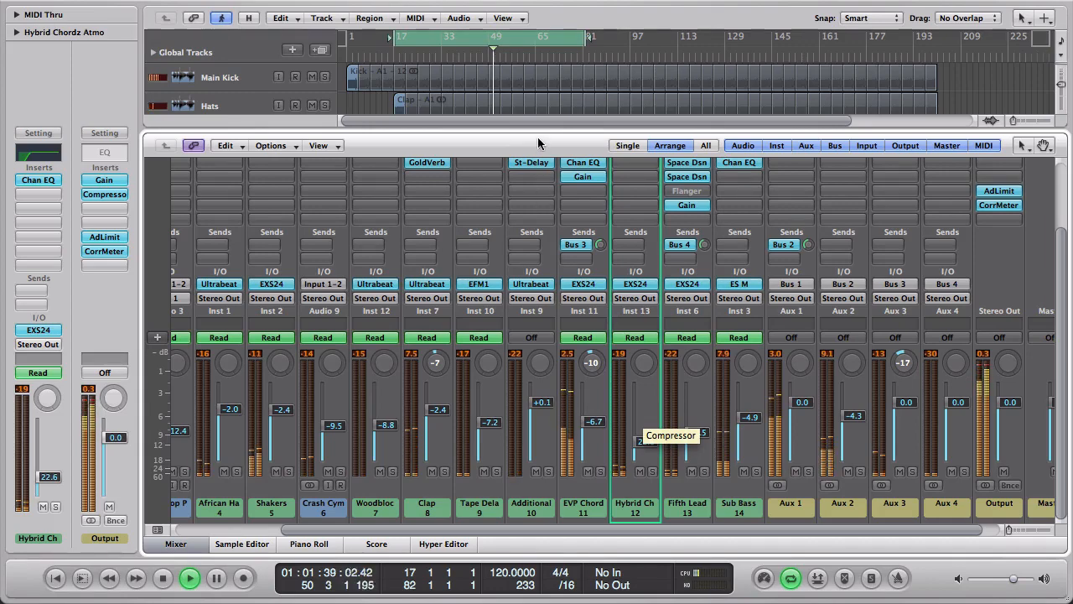
Step: Hide the mixer and delete the Hybrid Chordz Atmo part between bars 49 and 81 using a marquee selection, keeping the automation data
{"action": "left_click_drag", "start_coordinate": [531, 134], "coordinate": [510, 491]}
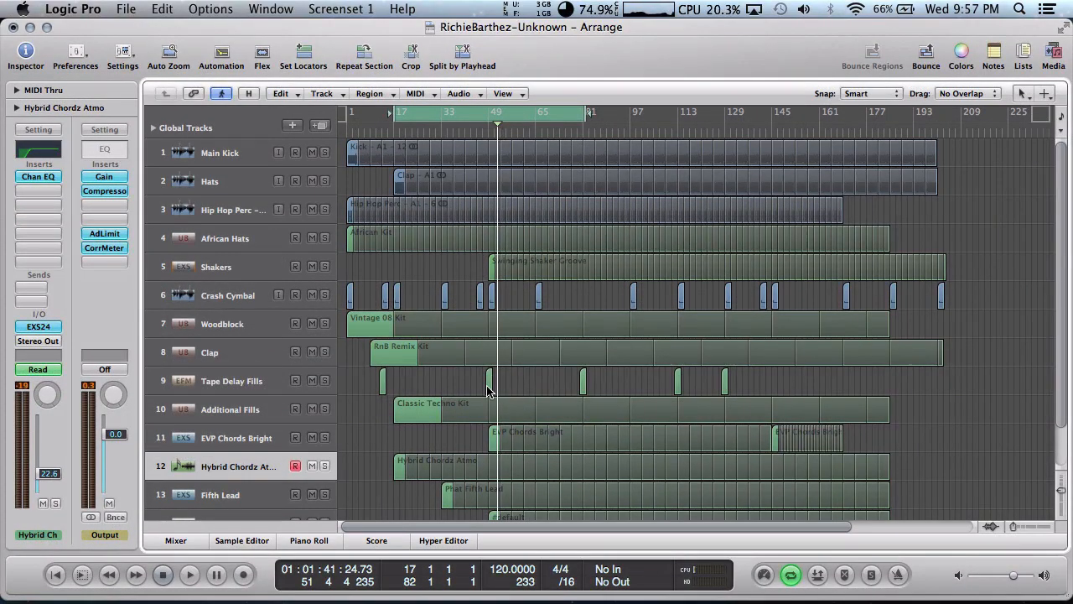
{"action": "left_click", "coordinate": [1064, 27]}
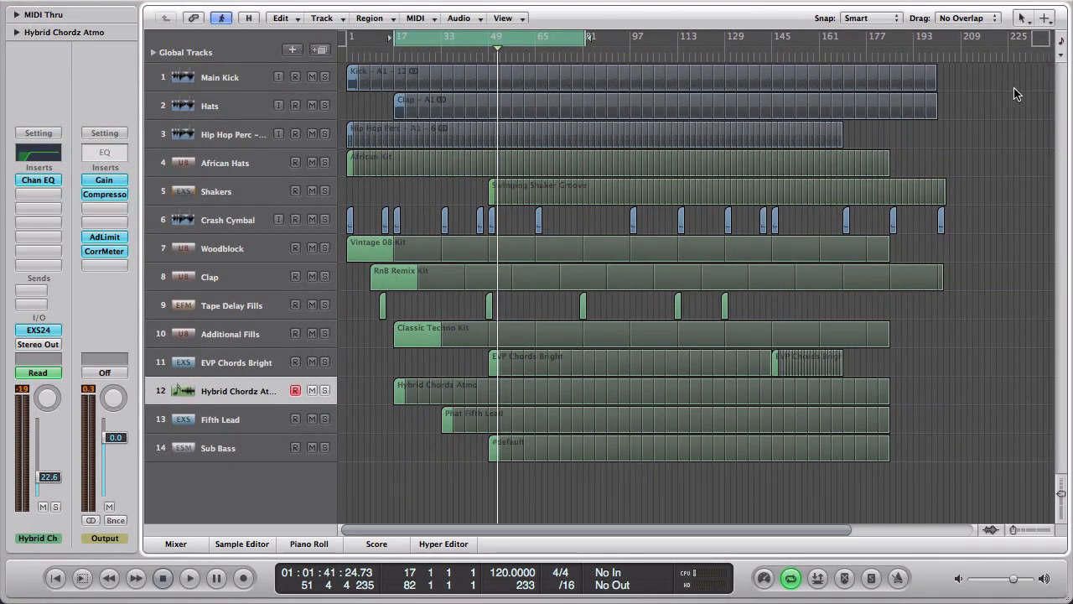
{"action": "left_click", "coordinate": [1022, 18]}
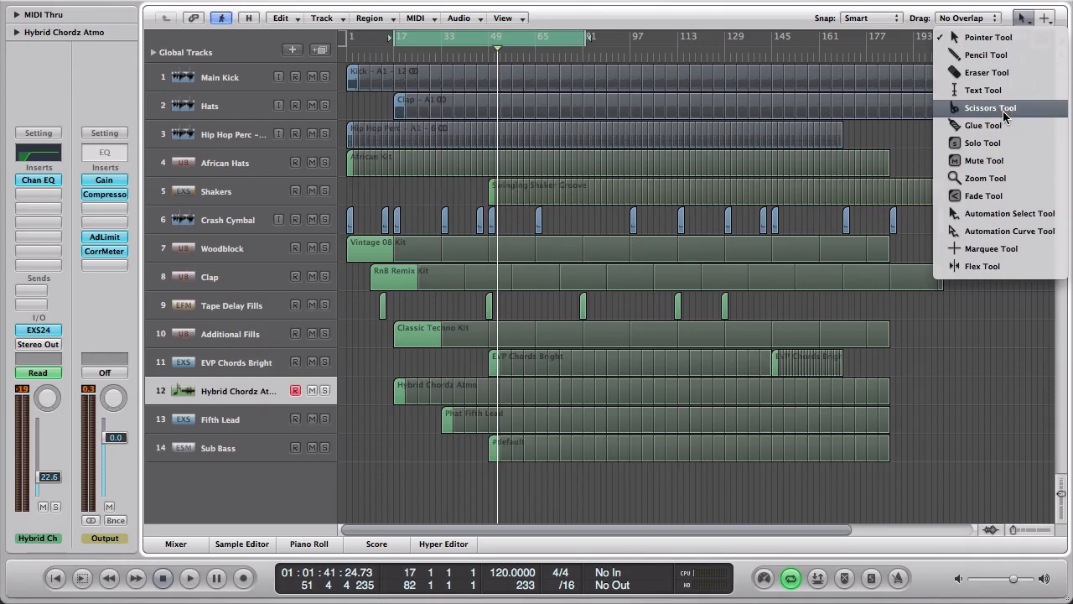
{"action": "left_click_drag", "start_coordinate": [1002, 111], "coordinate": [992, 248]}
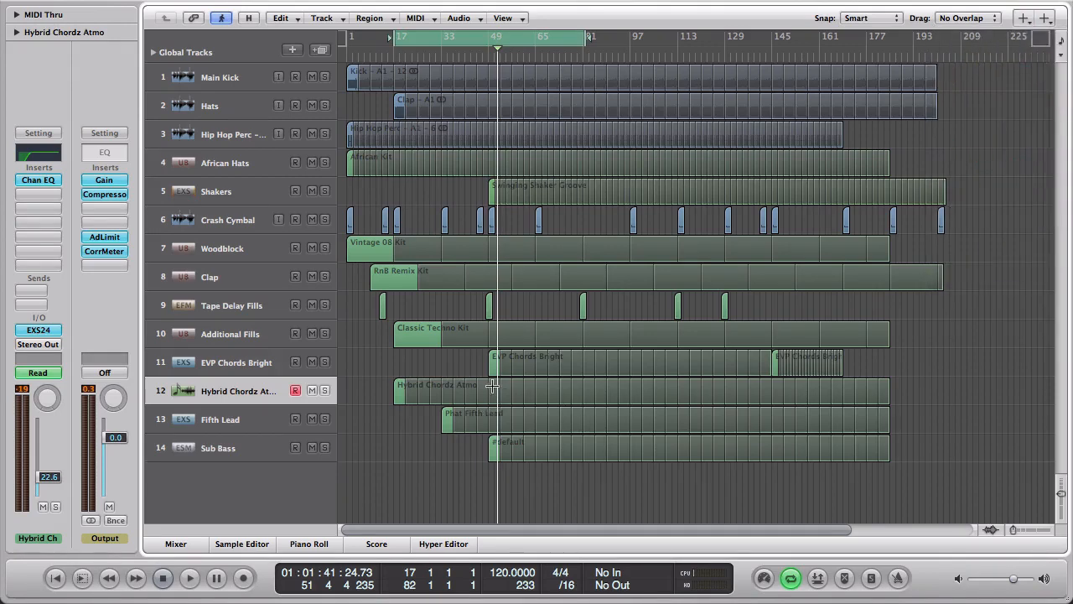
{"action": "left_click_drag", "start_coordinate": [489, 384], "coordinate": [583, 394]}
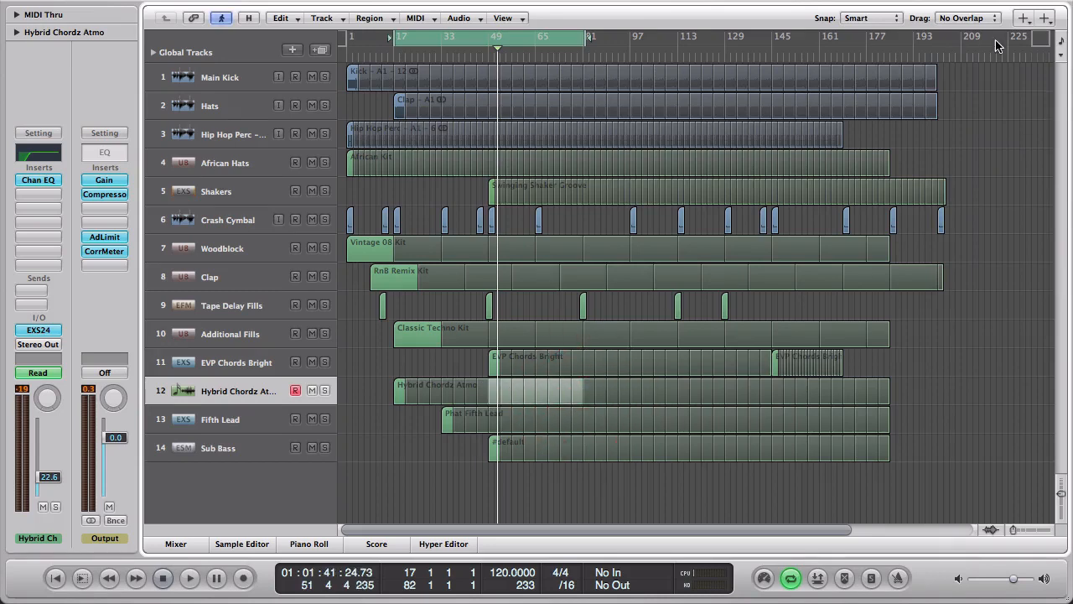
{"action": "left_click", "coordinate": [1021, 22]}
{"action": "left_click", "coordinate": [964, 39]}
{"action": "left_click", "coordinate": [494, 396]}
{"action": "key", "text": "Delete"}
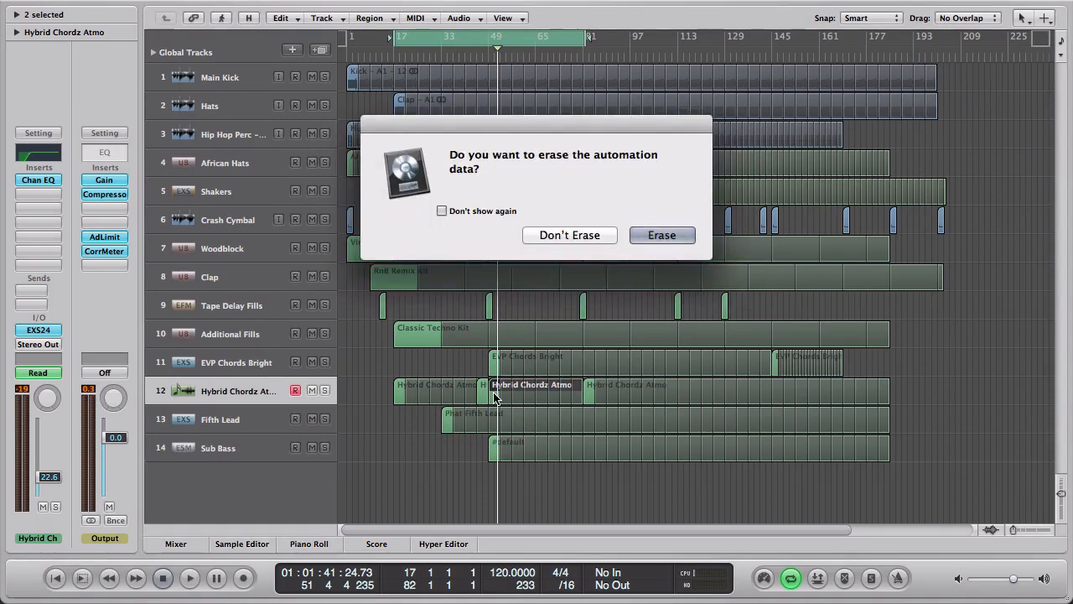
{"action": "left_click", "coordinate": [586, 235]}
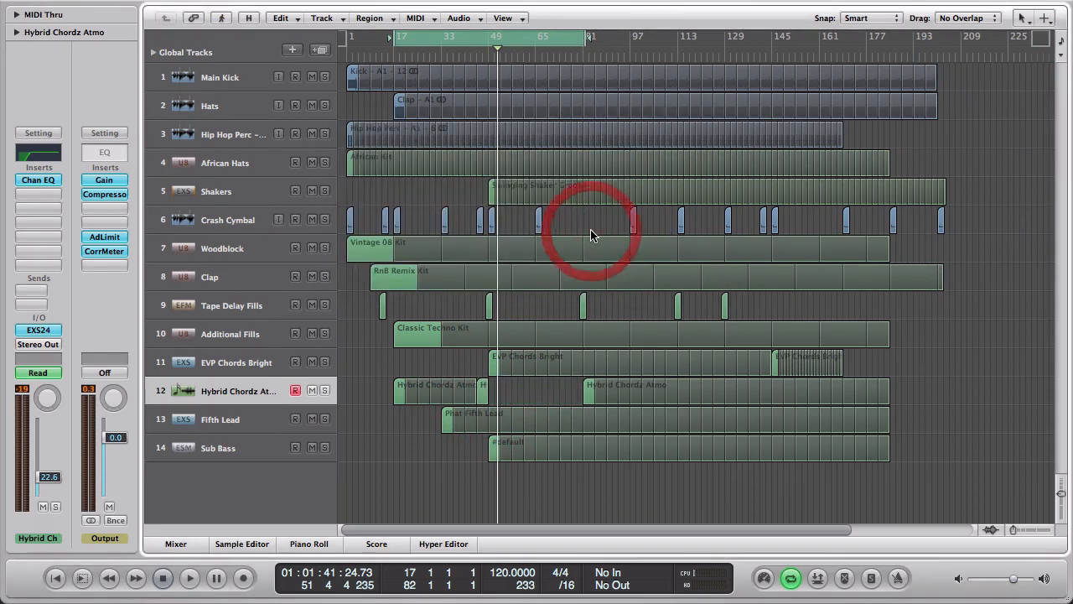
{"action": "left_click", "coordinate": [539, 389]}
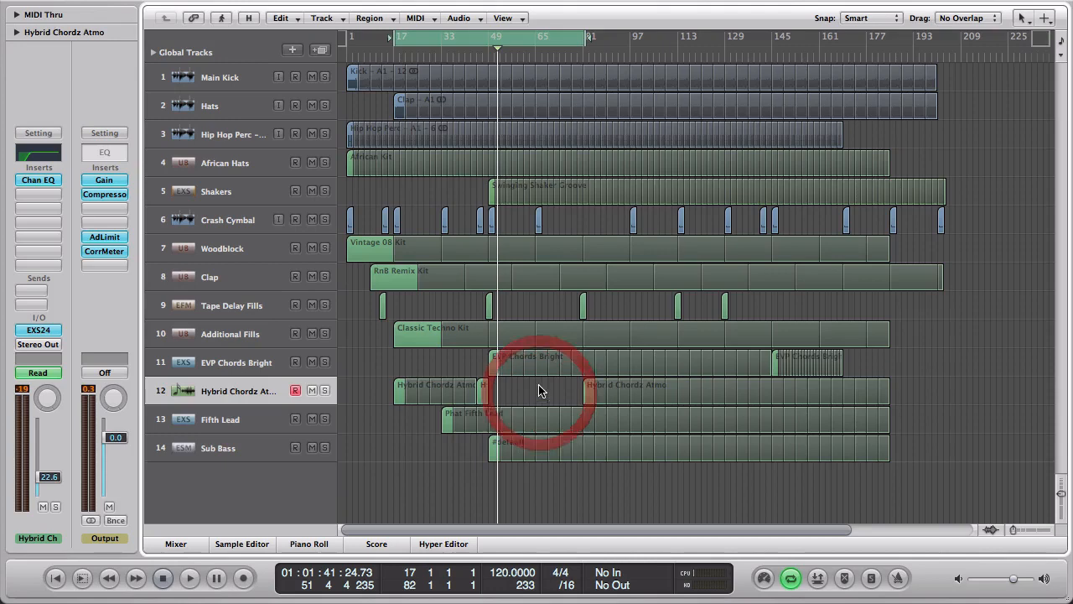
Step: Play the arrangement from just before bar 49
{"action": "left_click", "coordinate": [483, 52]}
{"action": "left_click", "coordinate": [477, 53]}
{"action": "key", "text": "space"}
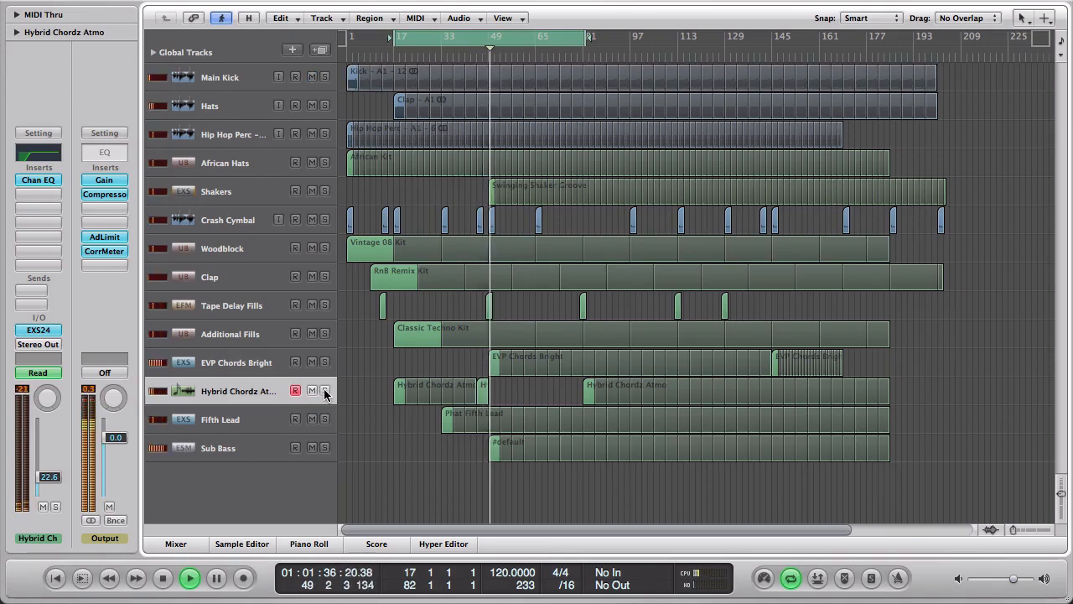
Step: Raise the low-cut frequency in the EVP Chords Bright track's Channel EQ to 124 Hz and close the plug-in
{"action": "left_click", "coordinate": [295, 371]}
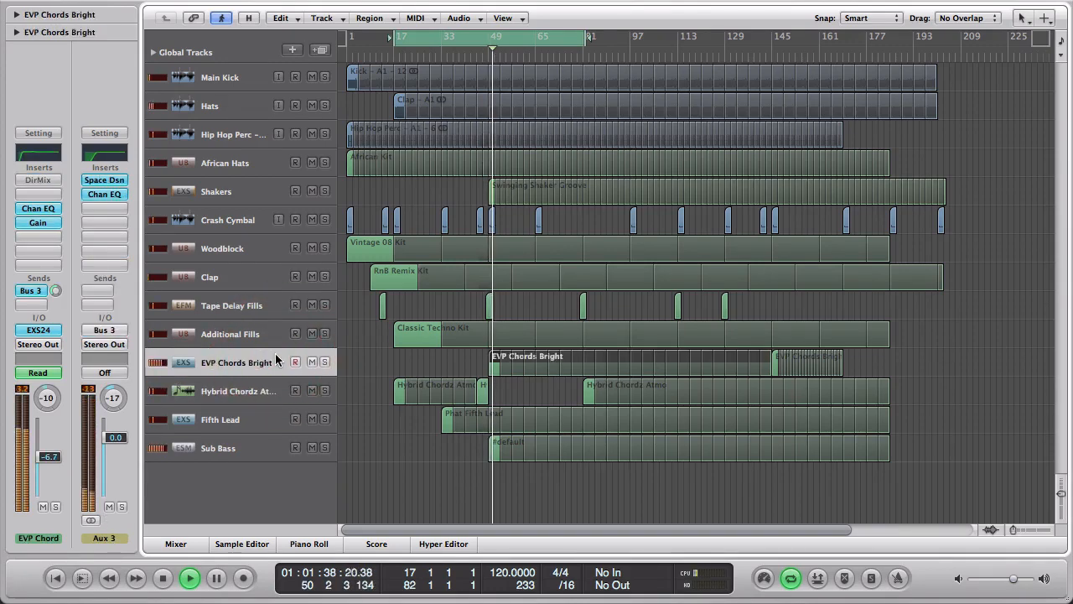
{"action": "double_click", "coordinate": [38, 155]}
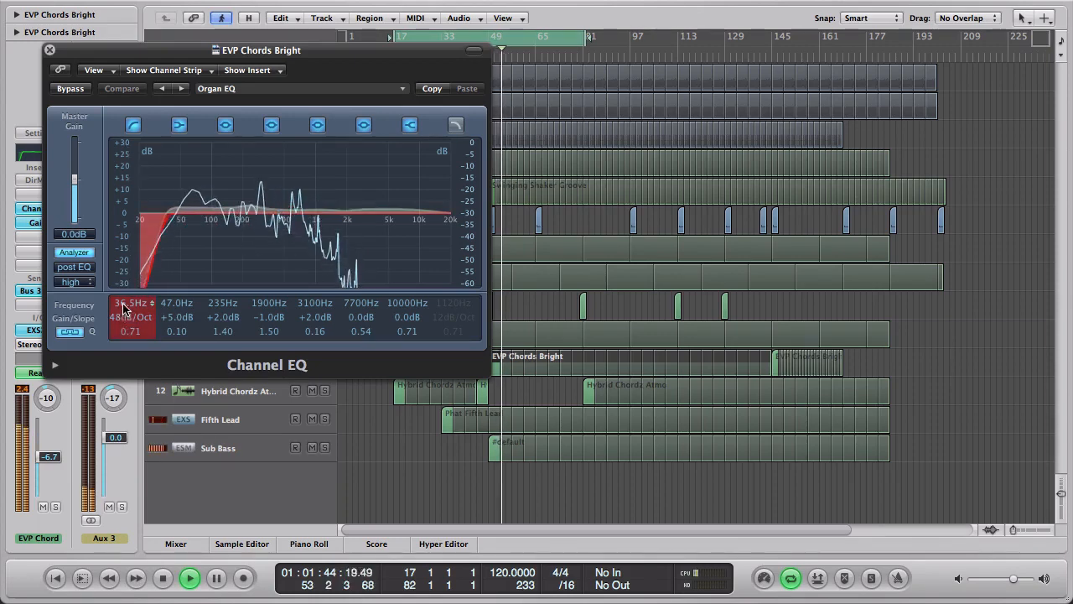
{"action": "left_click_drag", "start_coordinate": [129, 303], "coordinate": [147, 233]}
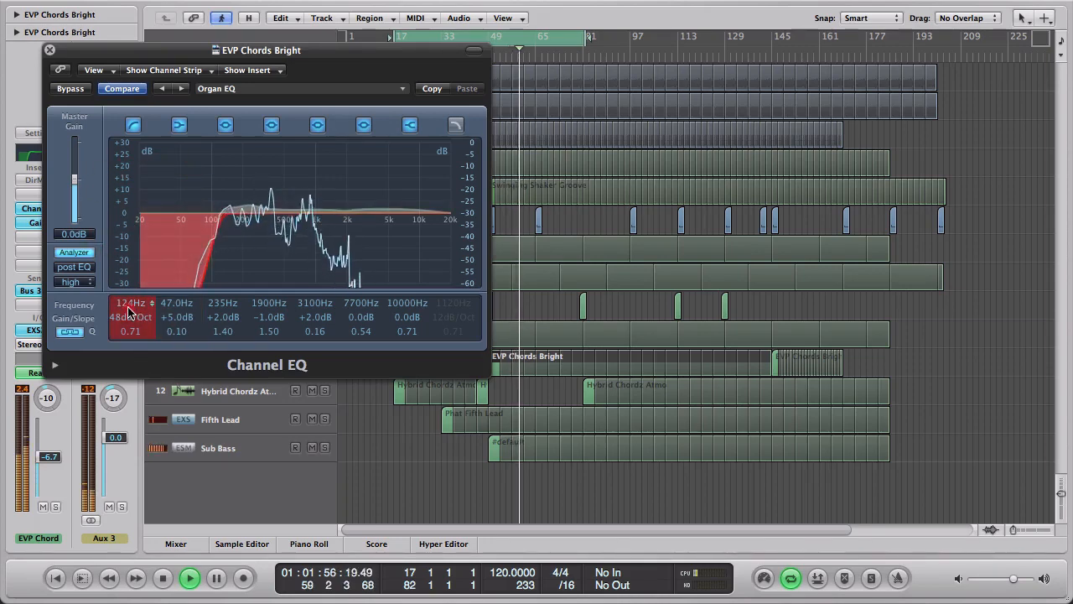
{"action": "left_click", "coordinate": [50, 50]}
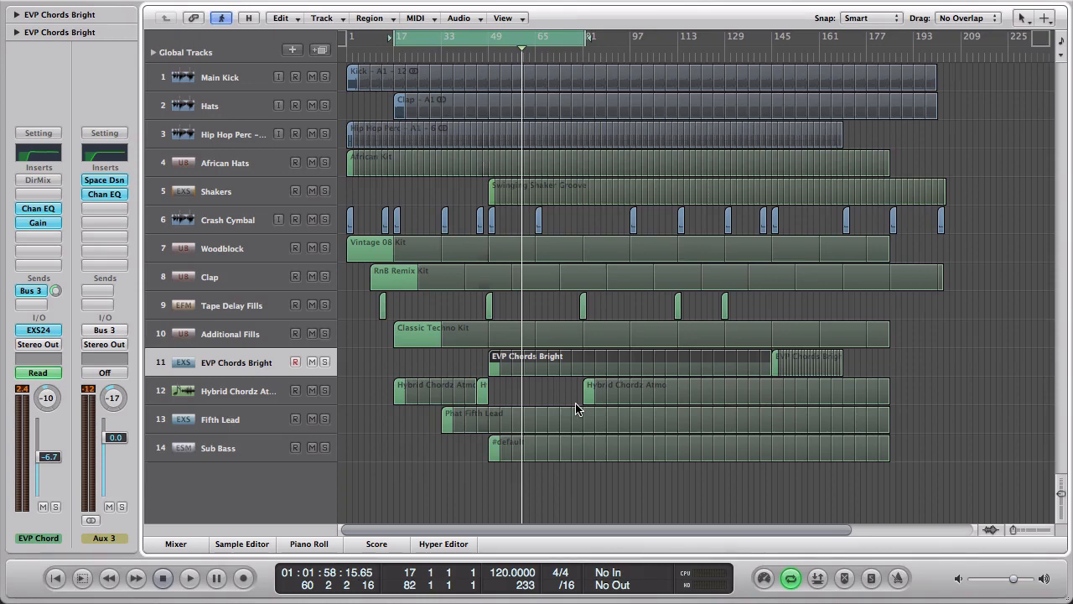
Step: Restart playback from the start of the cycle region and raise the system volume
{"action": "key", "text": "XF86AudioRaiseVolume"}
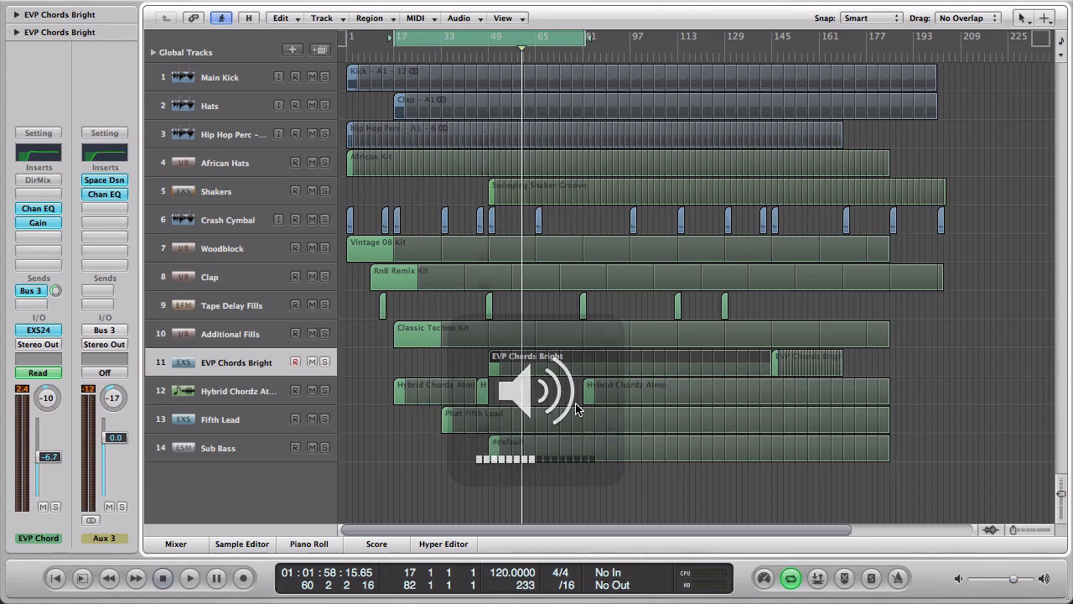
{"action": "key", "text": "space"}
{"action": "key", "text": "XF86AudioRaiseVolume"}
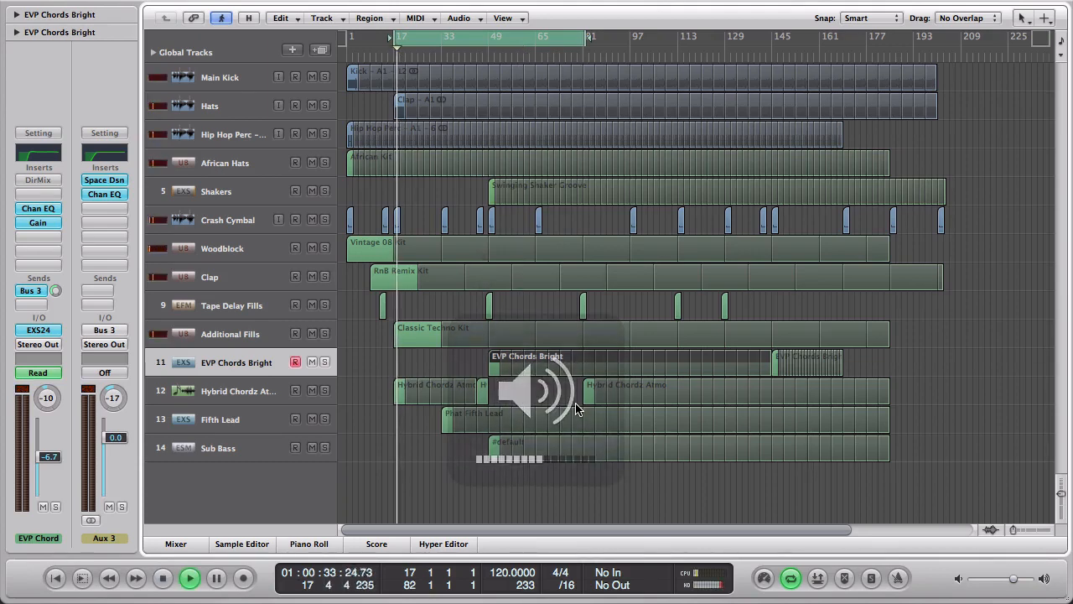
{"action": "key", "text": "XF86AudioRaiseVolume"}
{"action": "key", "text": "XF86AudioRaiseVolume"}
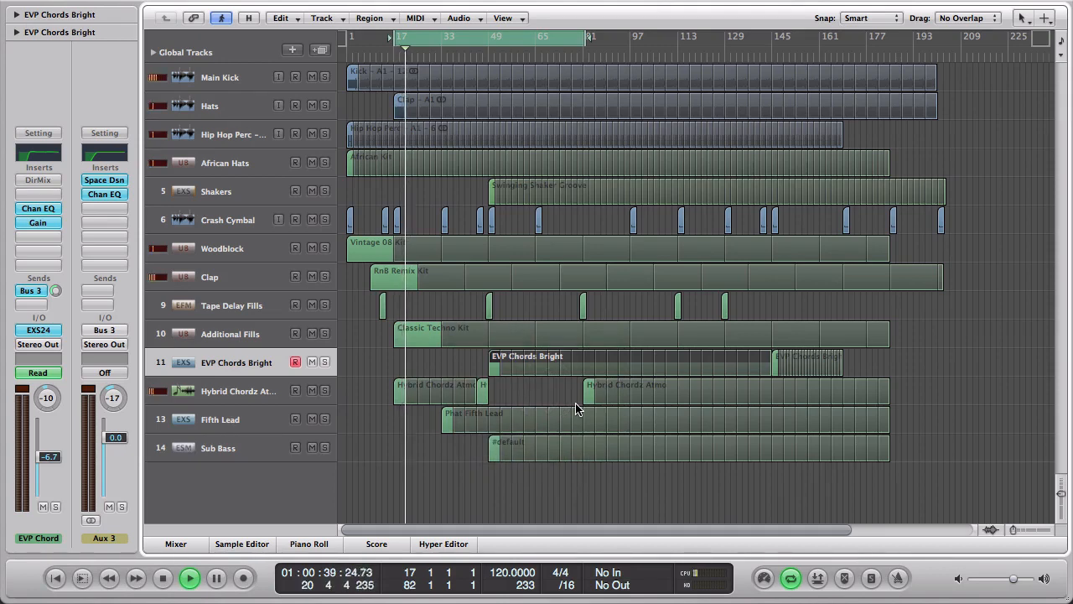
Step: Show the mixer again, enlarge it over the arrangement and bring the Main Kick channel's inserts into view
{"action": "key", "text": "x"}
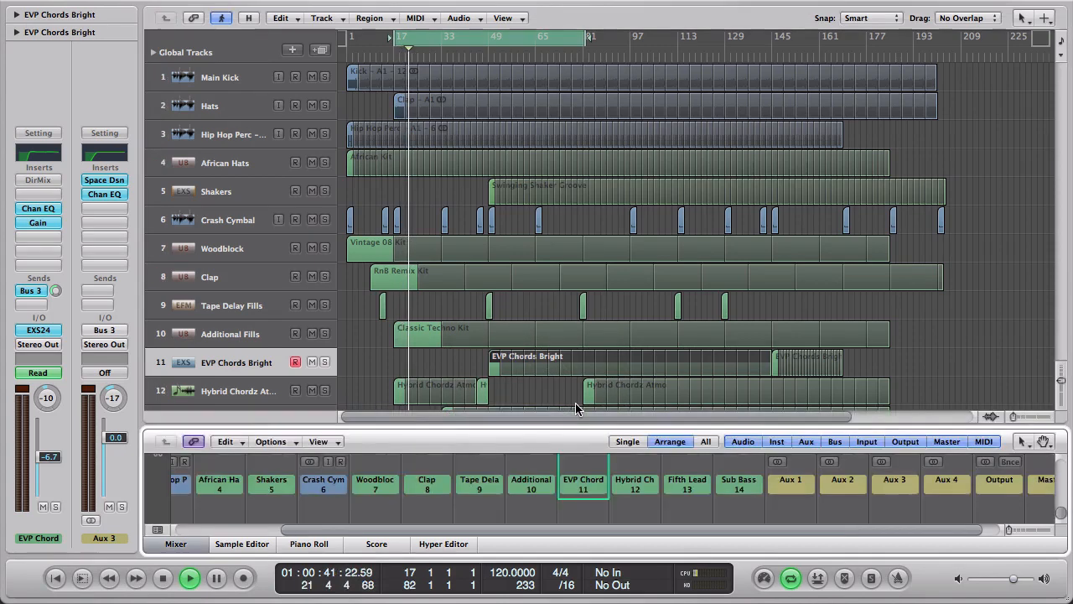
{"action": "left_click_drag", "start_coordinate": [510, 426], "coordinate": [542, 125]}
{"action": "scroll", "coordinate": [433, 315], "scroll_direction": "left", "scroll_amount": 5}
{"action": "scroll", "coordinate": [434, 314], "scroll_direction": "up", "scroll_amount": 3}
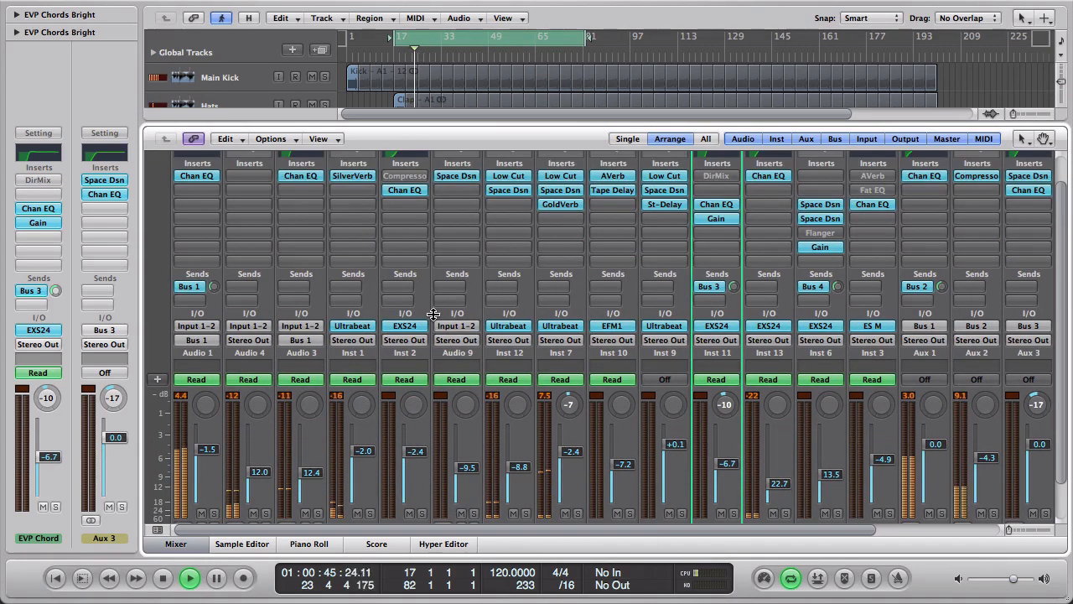
{"action": "scroll", "coordinate": [433, 315], "scroll_direction": "down", "scroll_amount": 3}
{"action": "scroll", "coordinate": [434, 315], "scroll_direction": "up", "scroll_amount": 5}
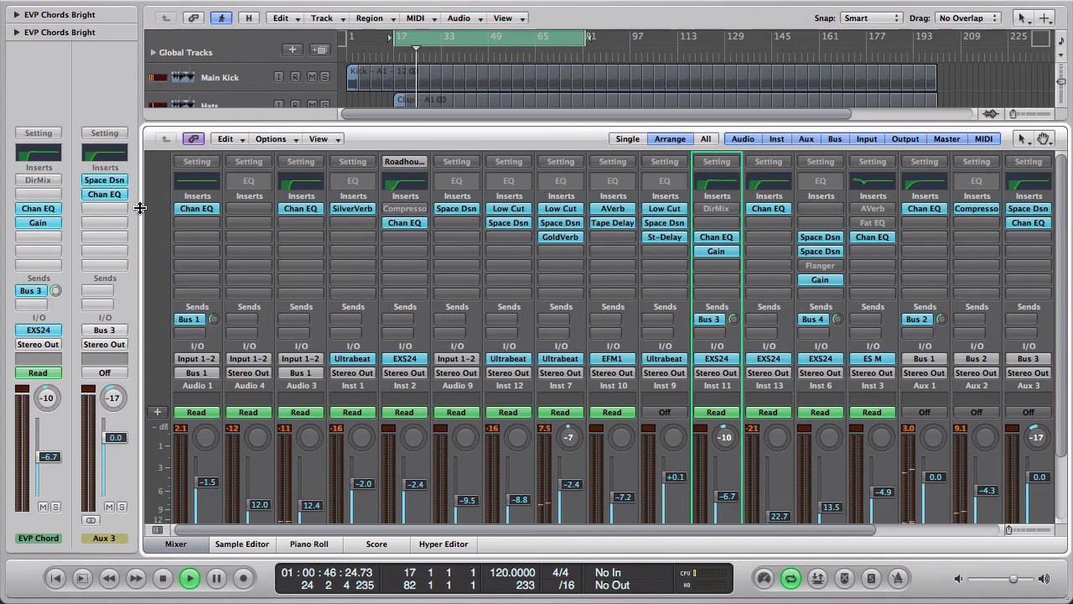
Step: Boost the 80 Hz low-shelf band in the Main Kick channel's Channel EQ to +5.0 dB and close the plug-in
{"action": "double_click", "coordinate": [187, 188]}
{"action": "left_click_drag", "start_coordinate": [176, 311], "coordinate": [173, 296]}
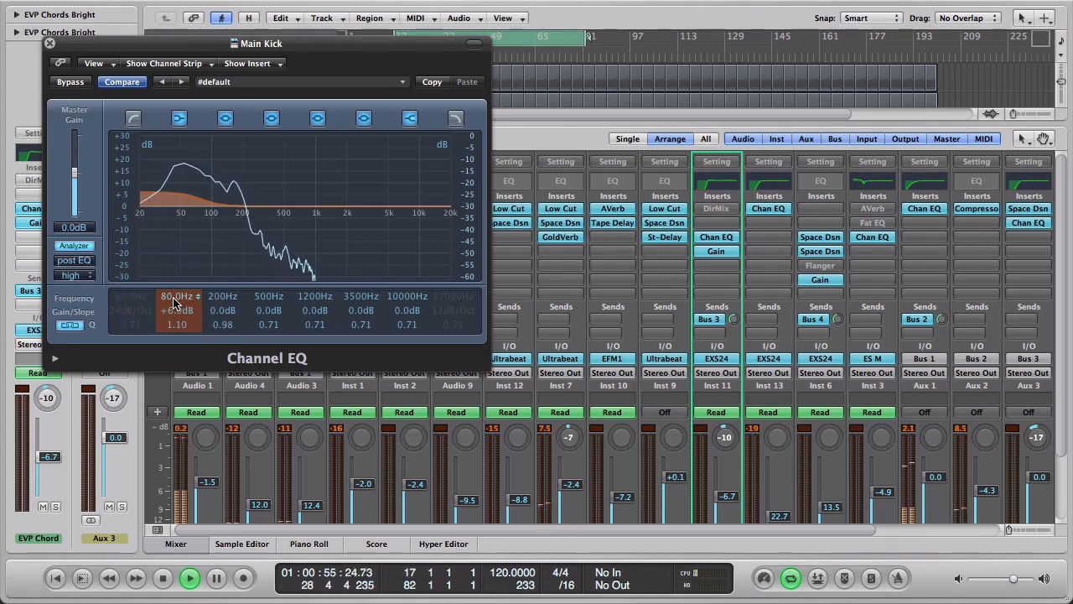
{"action": "key", "text": "XF86AudioRaiseVolume"}
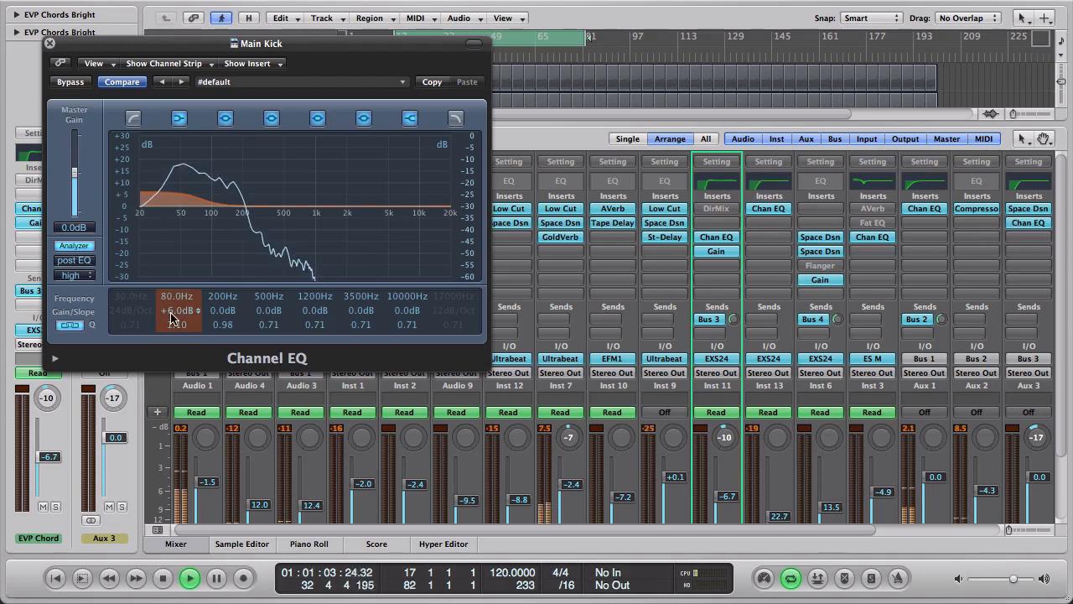
{"action": "left_click", "coordinate": [175, 314]}
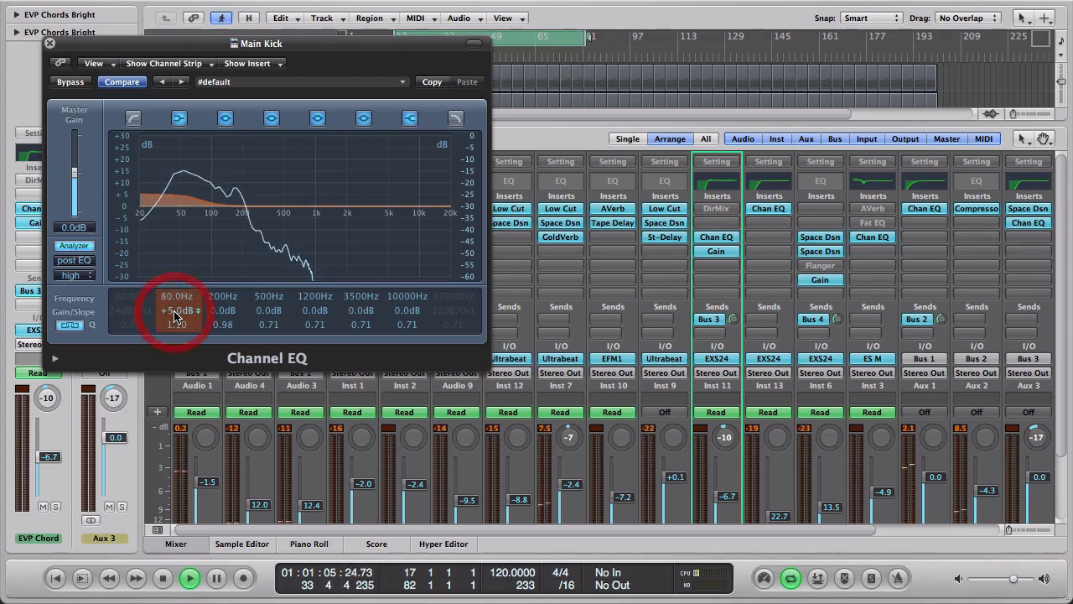
{"action": "left_click", "coordinate": [50, 43]}
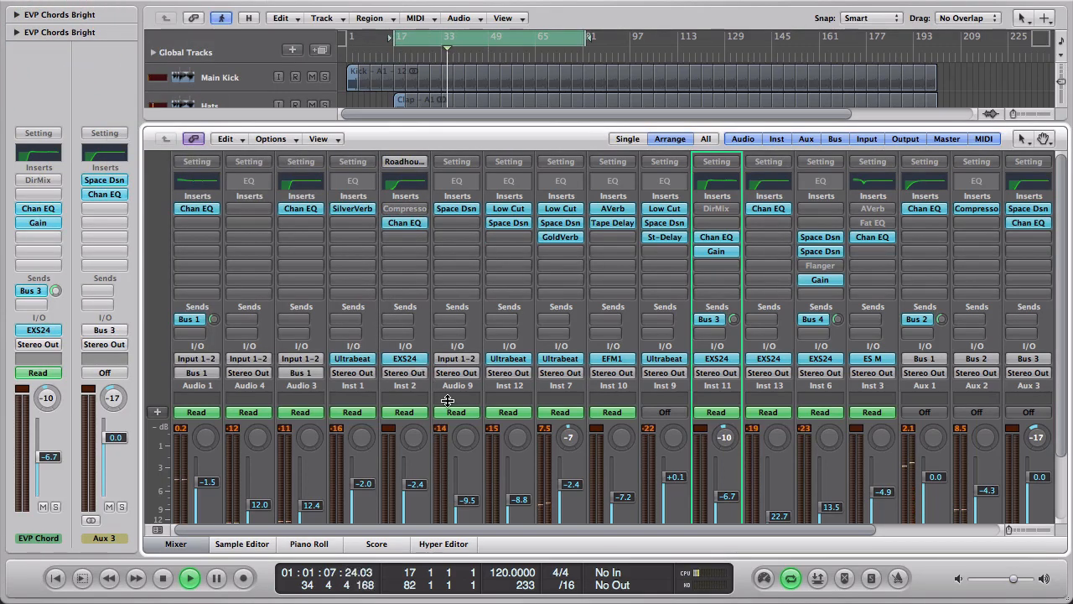
{"action": "scroll", "coordinate": [418, 366], "scroll_direction": "down", "scroll_amount": 3}
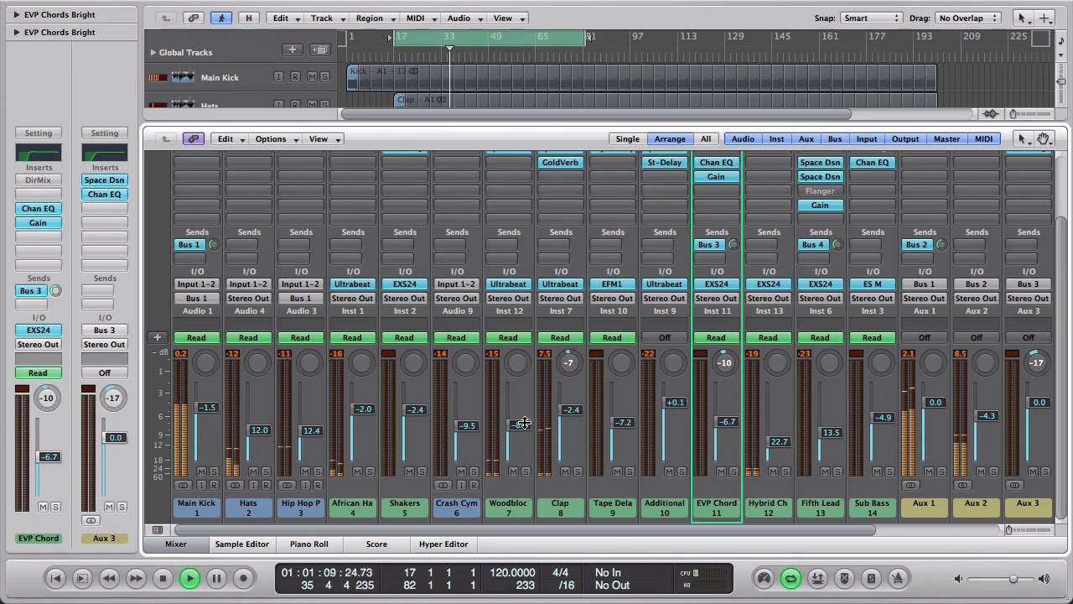
Step: Add a Channel EQ to the Clap channel, raise its master gain to +3.0 dB, enable the analyzer and close the plug-in
{"action": "scroll", "coordinate": [571, 202], "scroll_direction": "up", "scroll_amount": 3}
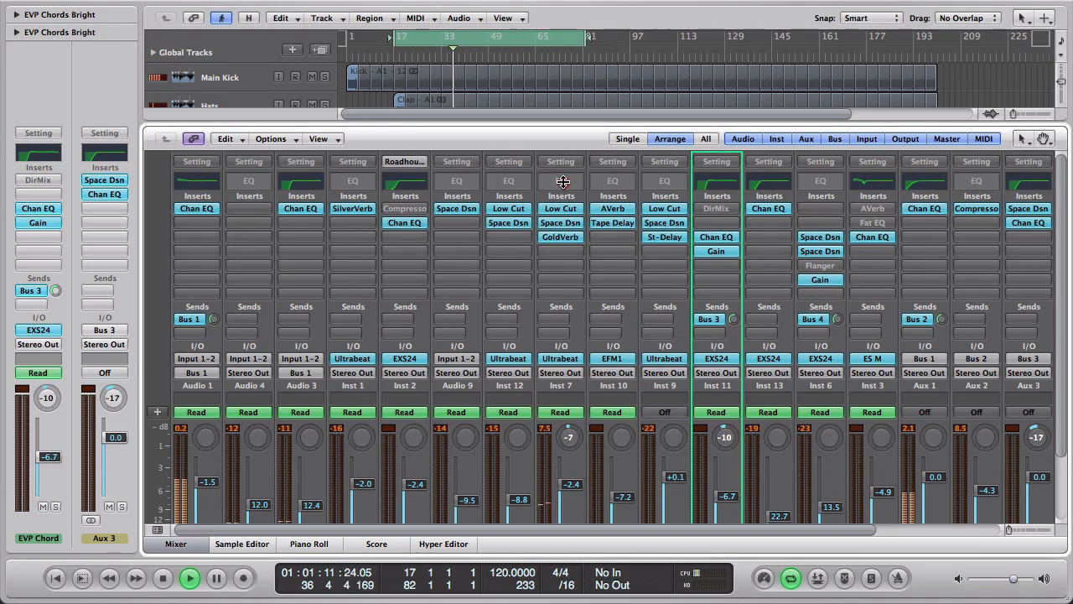
{"action": "double_click", "coordinate": [561, 180]}
{"action": "left_click", "coordinate": [74, 180]}
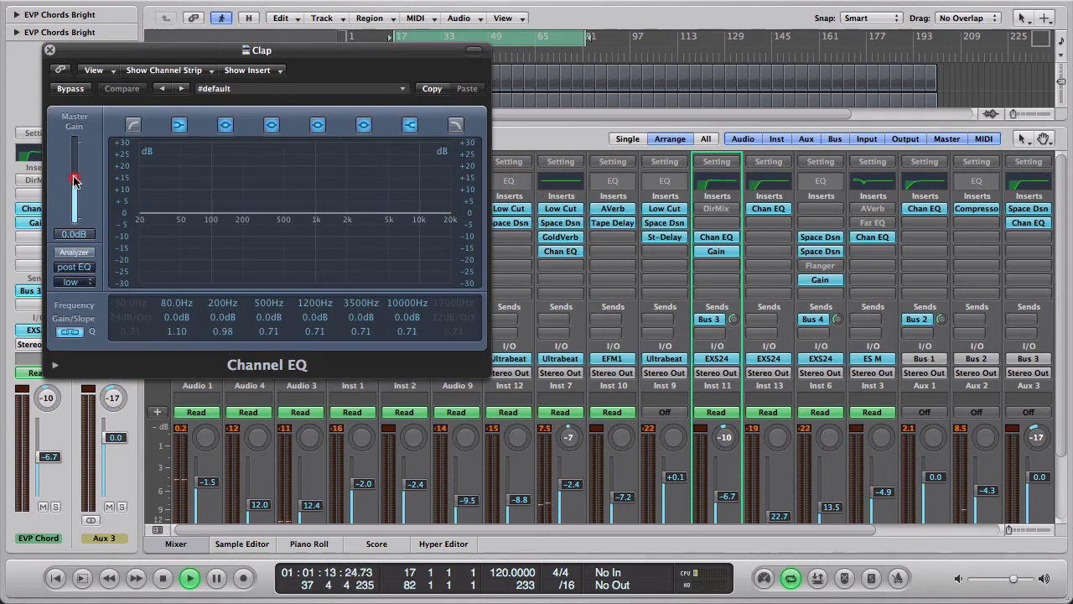
{"action": "left_click_drag", "start_coordinate": [73, 180], "coordinate": [73, 174]}
{"action": "left_click", "coordinate": [72, 251]}
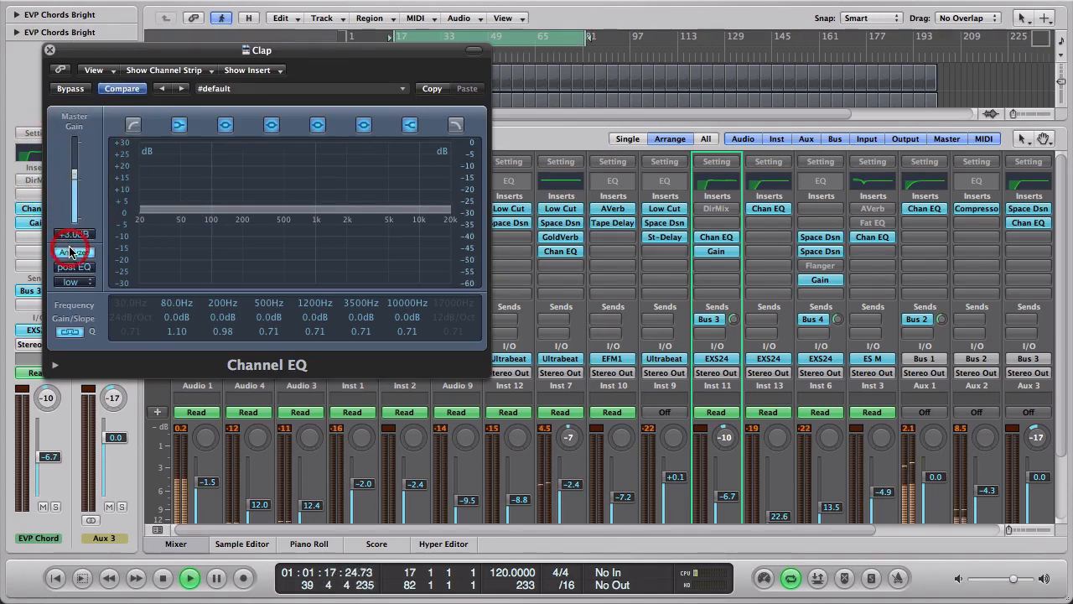
{"action": "left_click", "coordinate": [50, 51]}
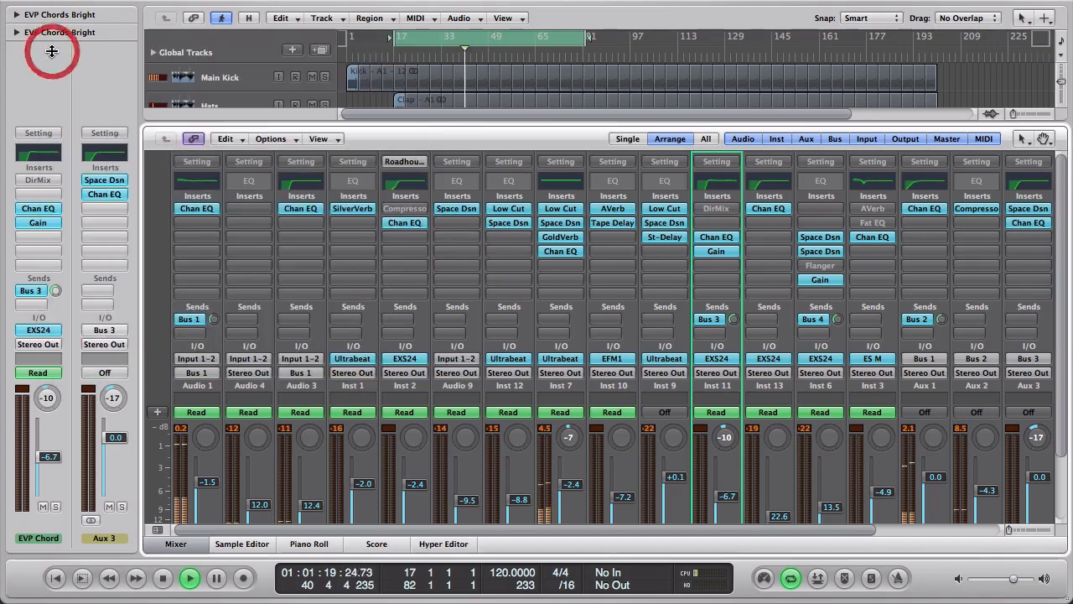
Step: Raise the low-cut frequency in the Hip Hop Perc channel's Channel EQ and close the plug-in
{"action": "scroll", "coordinate": [490, 327], "scroll_direction": "down", "scroll_amount": 3}
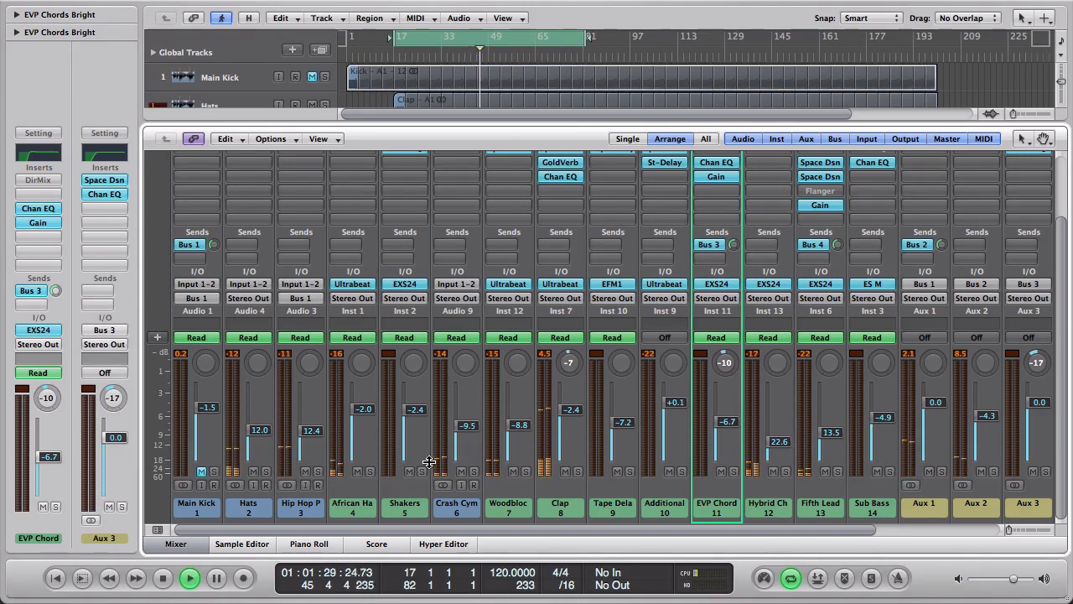
{"action": "scroll", "coordinate": [429, 461], "scroll_direction": "up", "scroll_amount": 3}
{"action": "left_click", "coordinate": [298, 181]}
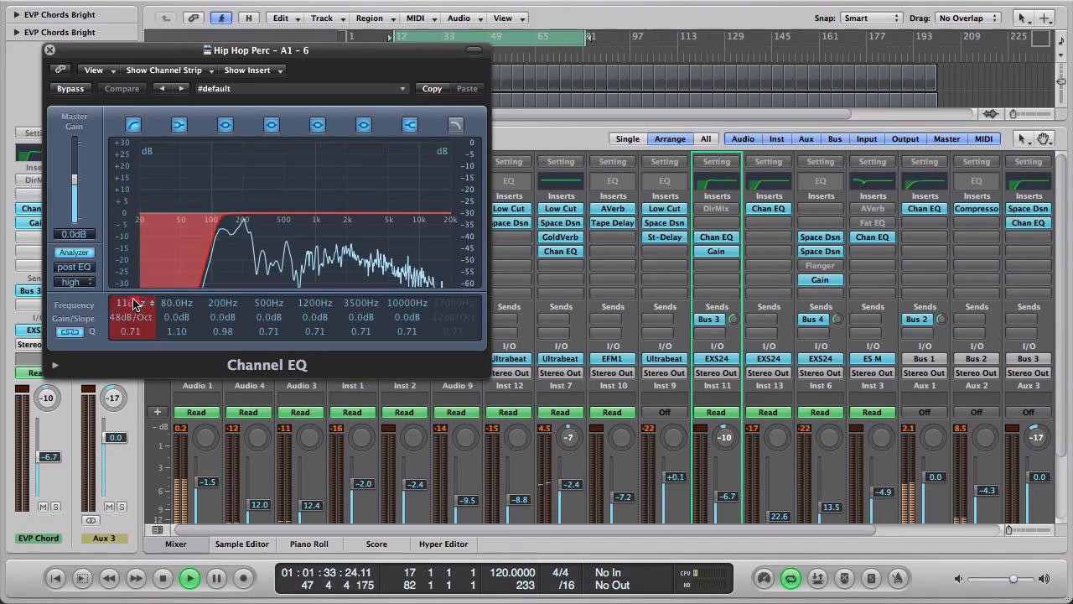
{"action": "left_click_drag", "start_coordinate": [133, 302], "coordinate": [134, 289]}
{"action": "left_click", "coordinate": [50, 50]}
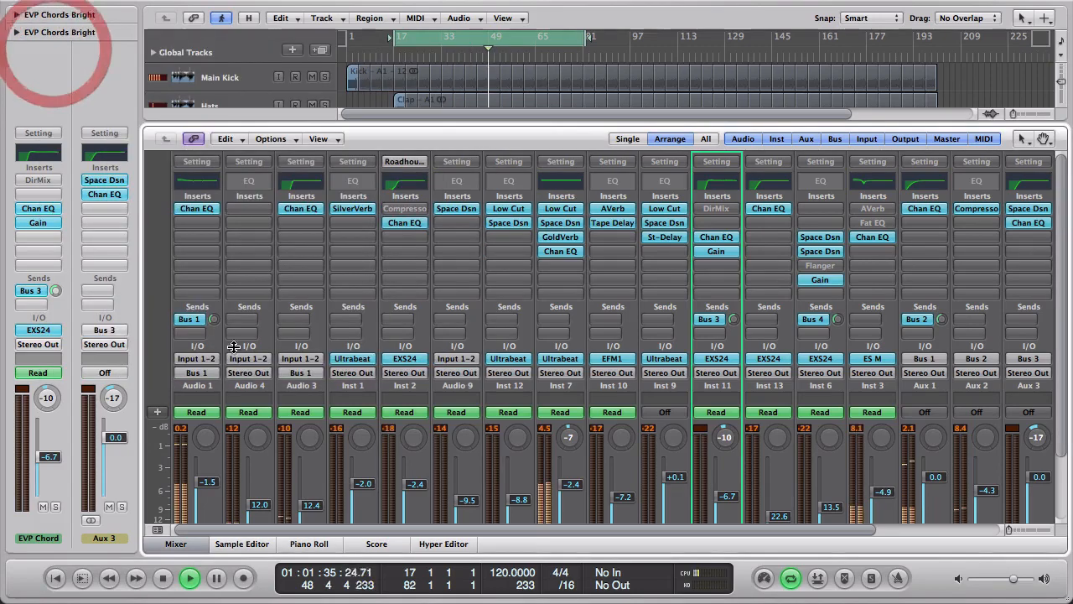
Step: Set the EVP Chords Bright channel's Gain plug-in to +1.2 dB and close it
{"action": "scroll", "coordinate": [754, 371], "scroll_direction": "down", "scroll_amount": 3}
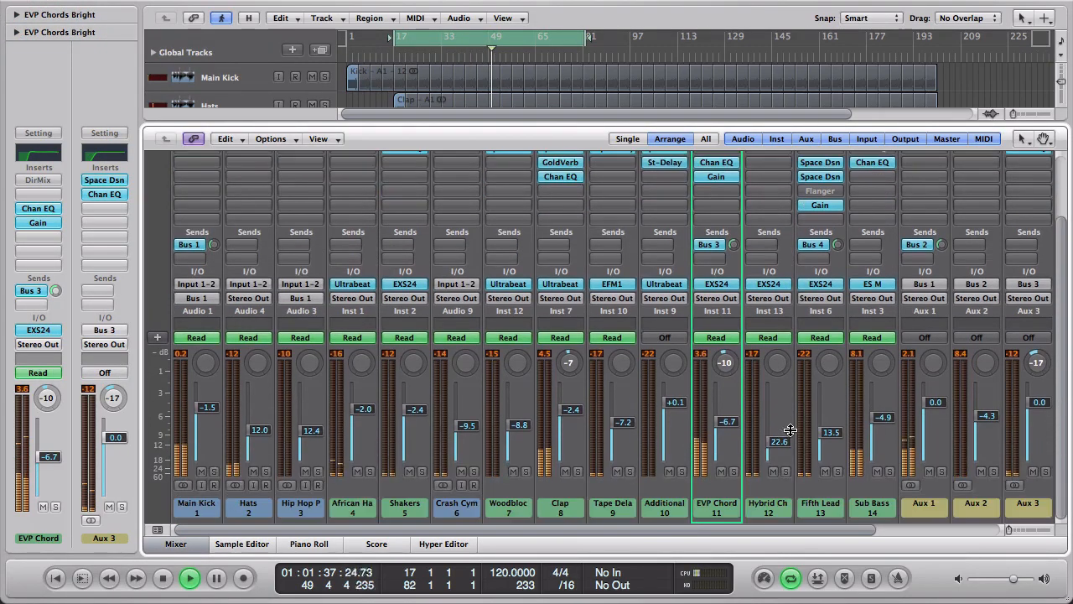
{"action": "scroll", "coordinate": [754, 370], "scroll_direction": "up", "scroll_amount": 2}
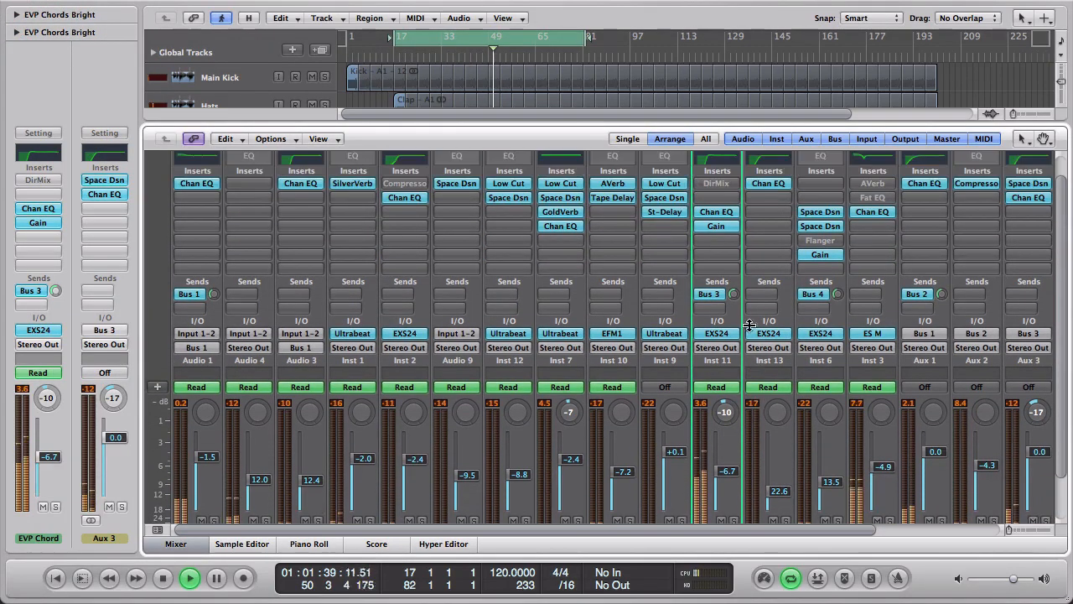
{"action": "left_click", "coordinate": [721, 226]}
{"action": "left_click_drag", "start_coordinate": [94, 134], "coordinate": [98, 147]}
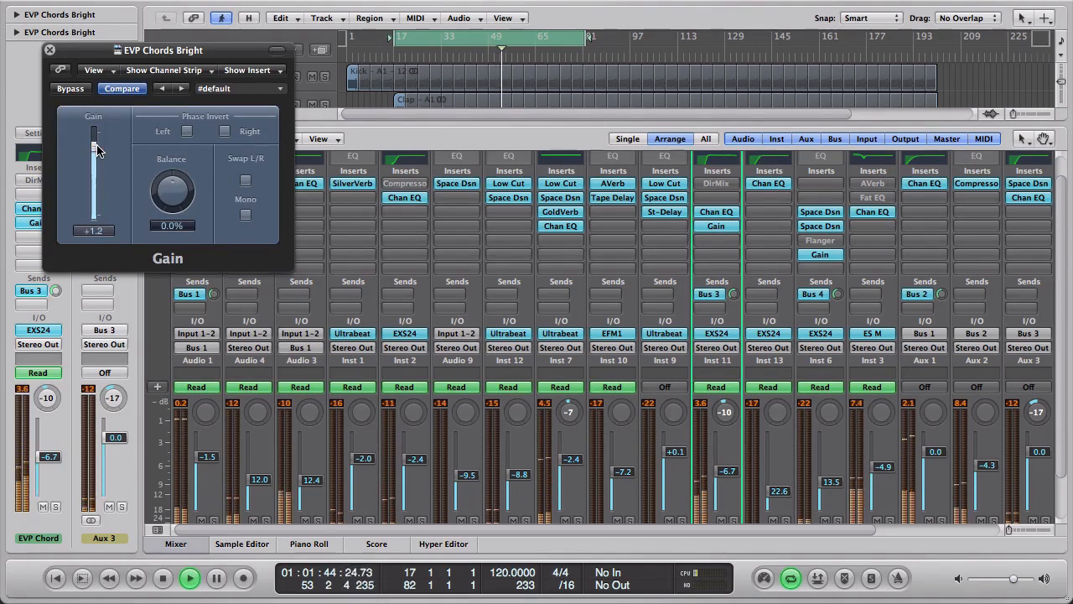
{"action": "left_click", "coordinate": [51, 53]}
Step: Raise the EVP Chords Bright channel's Bus 3 send level
{"action": "scroll", "coordinate": [595, 373], "scroll_direction": "down", "scroll_amount": 3}
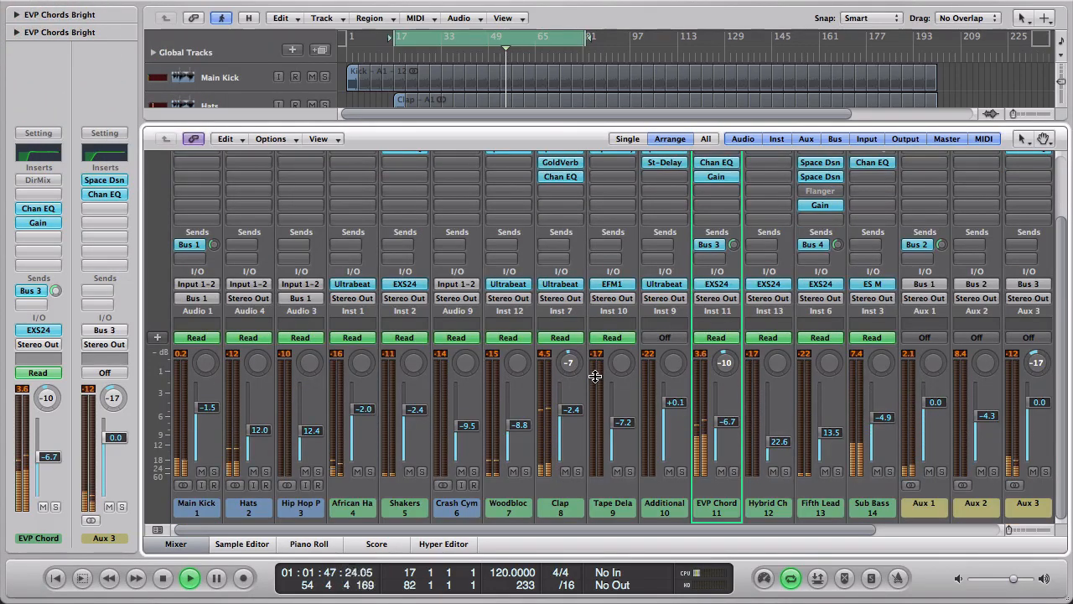
{"action": "scroll", "coordinate": [718, 304], "scroll_direction": "up", "scroll_amount": 3}
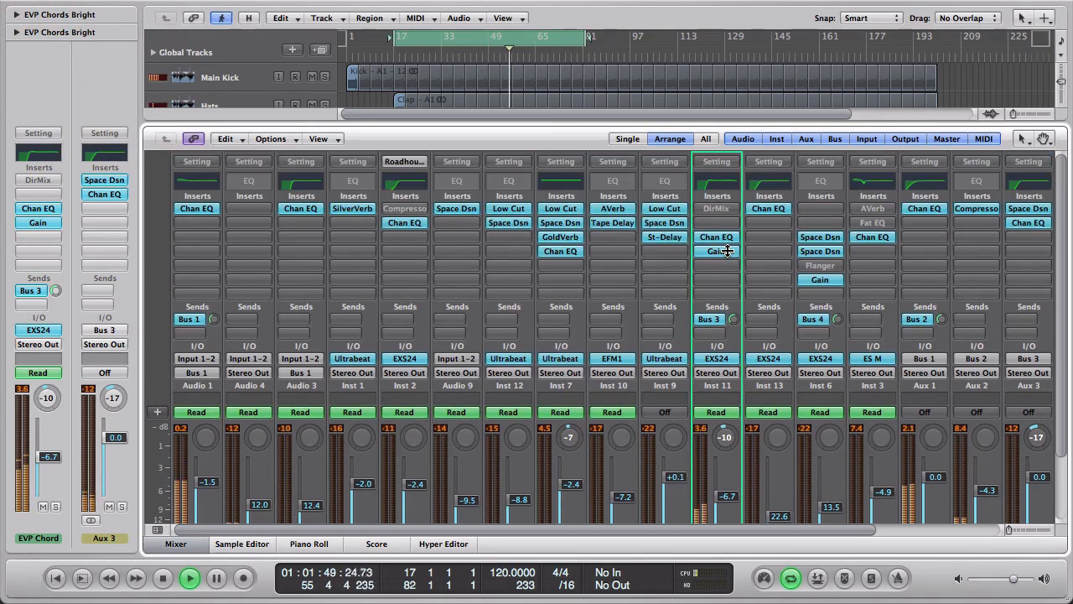
{"action": "left_click_drag", "start_coordinate": [732, 319], "coordinate": [734, 295]}
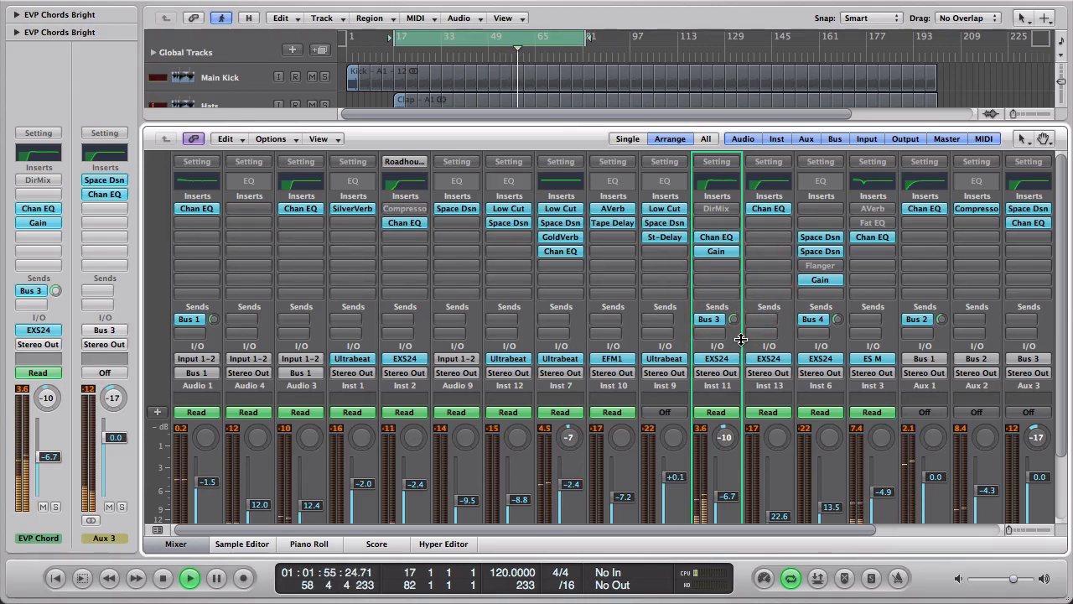
Step: Widen the 130 Hz cut in the Sub Bass channel's Channel EQ to a Q of 0.18 and move it to 114 Hz
{"action": "scroll", "coordinate": [360, 448], "scroll_direction": "down", "scroll_amount": 3}
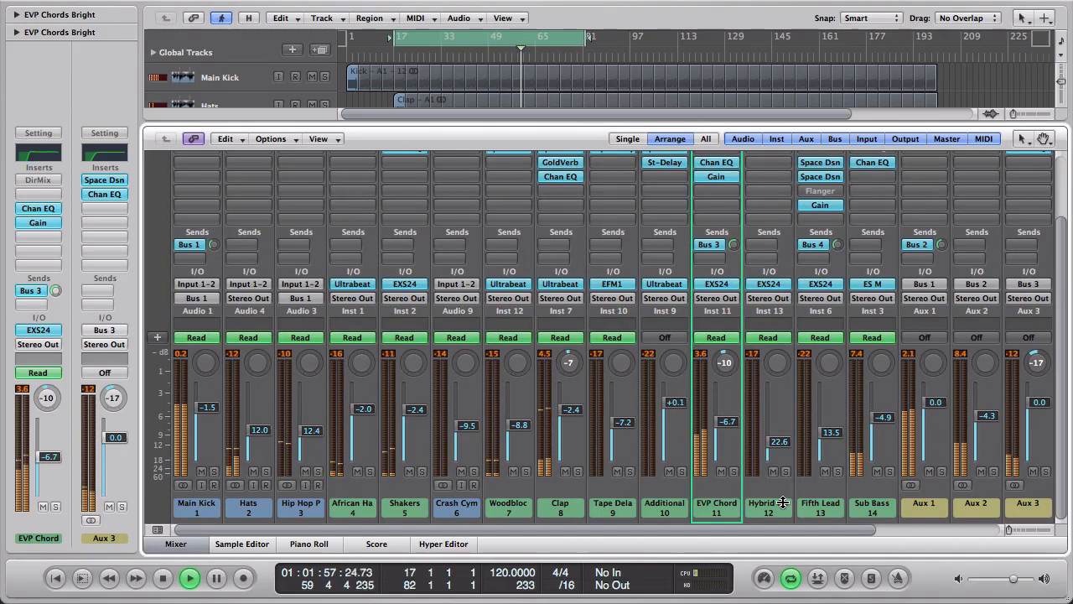
{"action": "scroll", "coordinate": [885, 377], "scroll_direction": "up", "scroll_amount": 3}
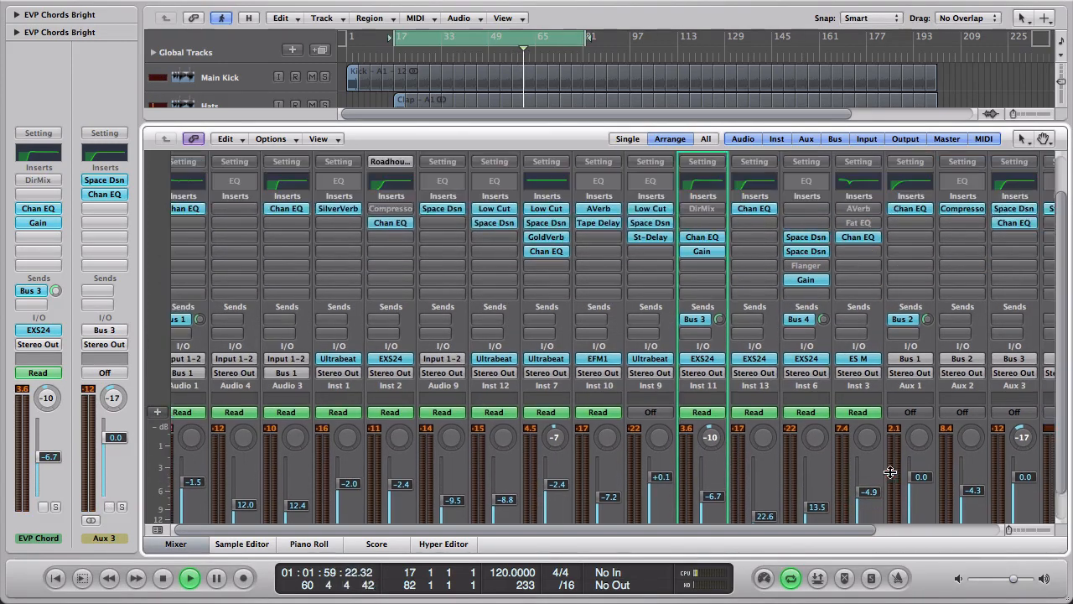
{"action": "left_click", "coordinate": [859, 236]}
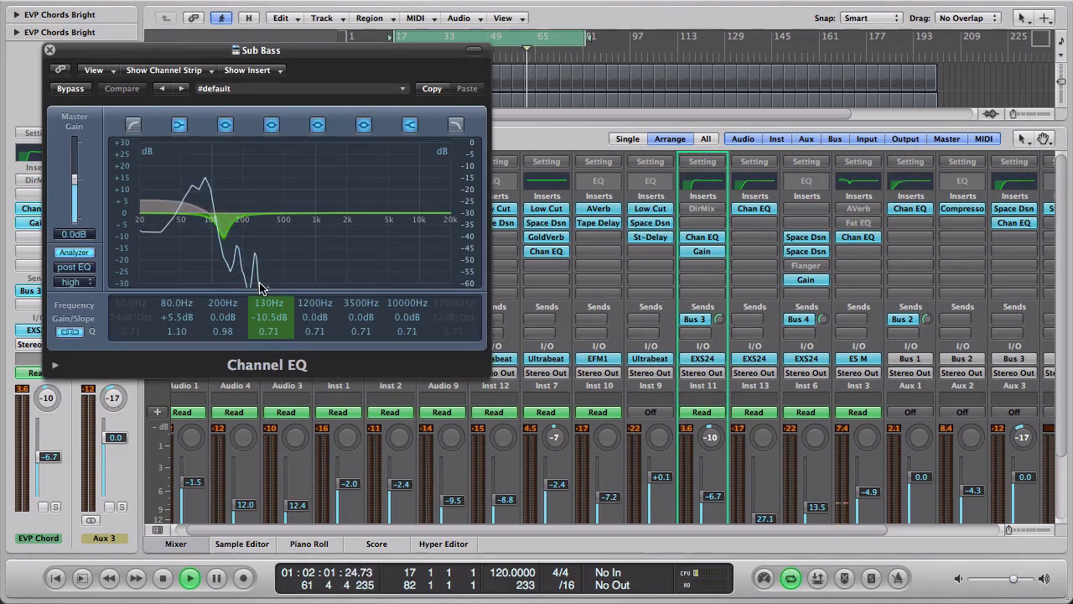
{"action": "left_click_drag", "start_coordinate": [267, 336], "coordinate": [271, 347]}
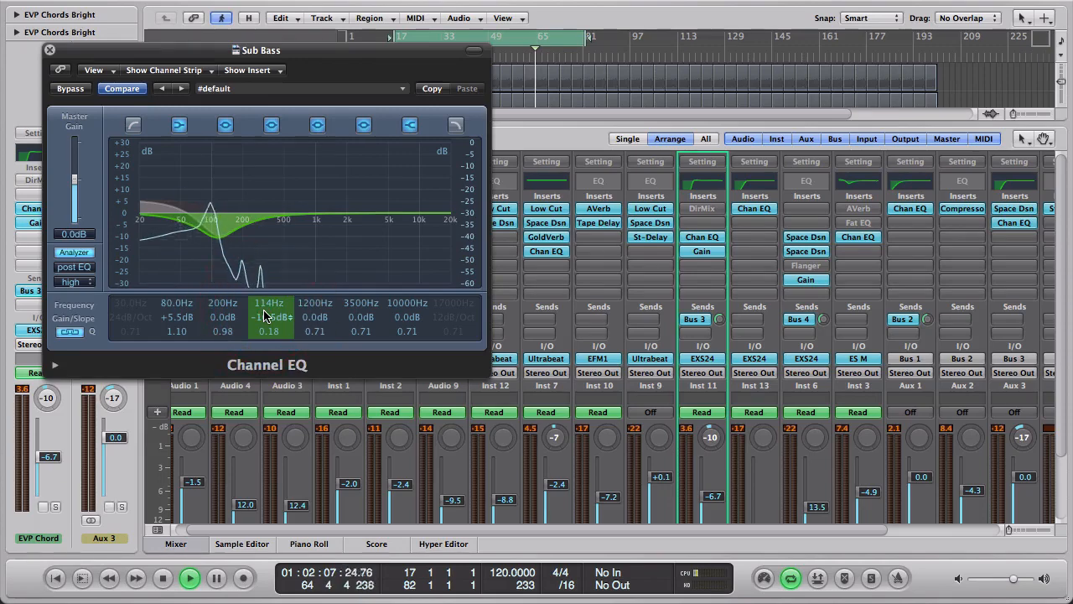
Step: Take the Sub Bass channel out of solo to hear the mix and close its Channel EQ
{"action": "scroll", "coordinate": [902, 424], "scroll_direction": "down", "scroll_amount": 5}
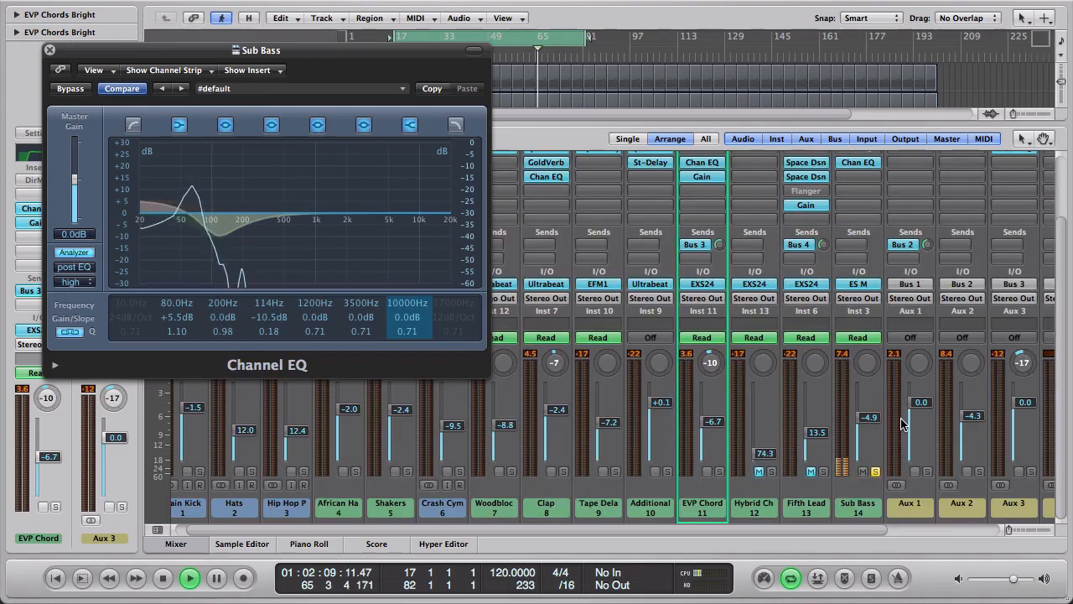
{"action": "left_click", "coordinate": [875, 472]}
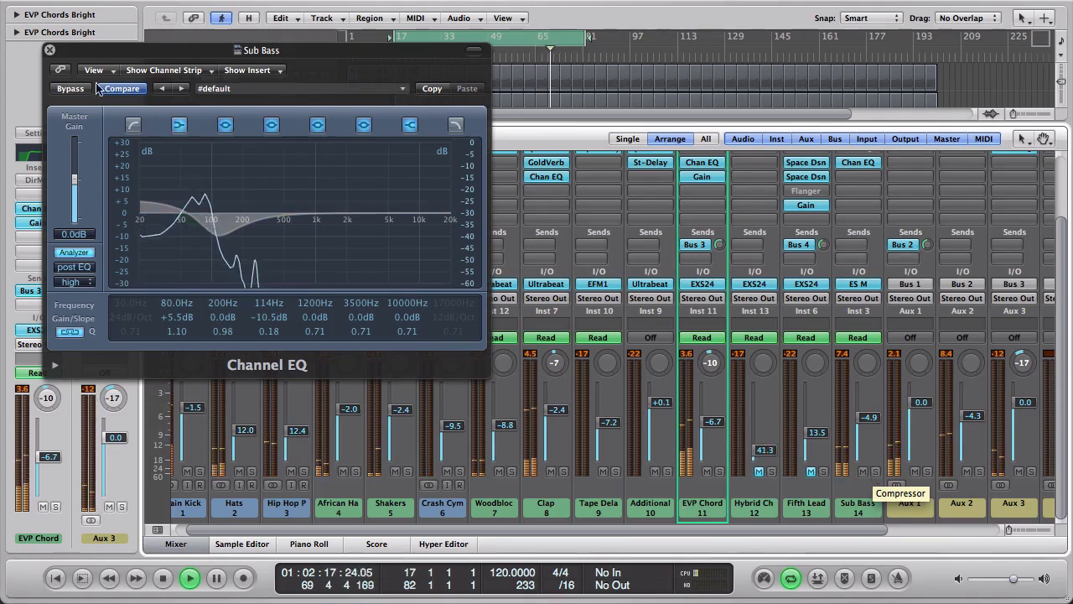
{"action": "left_click", "coordinate": [50, 52]}
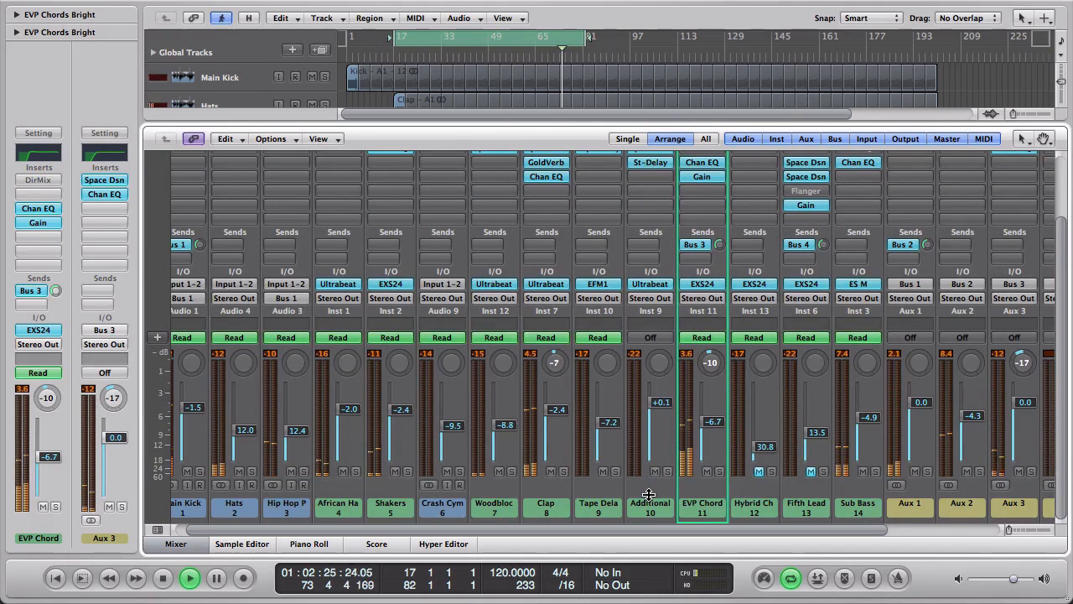
Step: Stop playback, hide the mixer and extend the cycle region's end to bar 193
{"action": "key", "text": "space"}
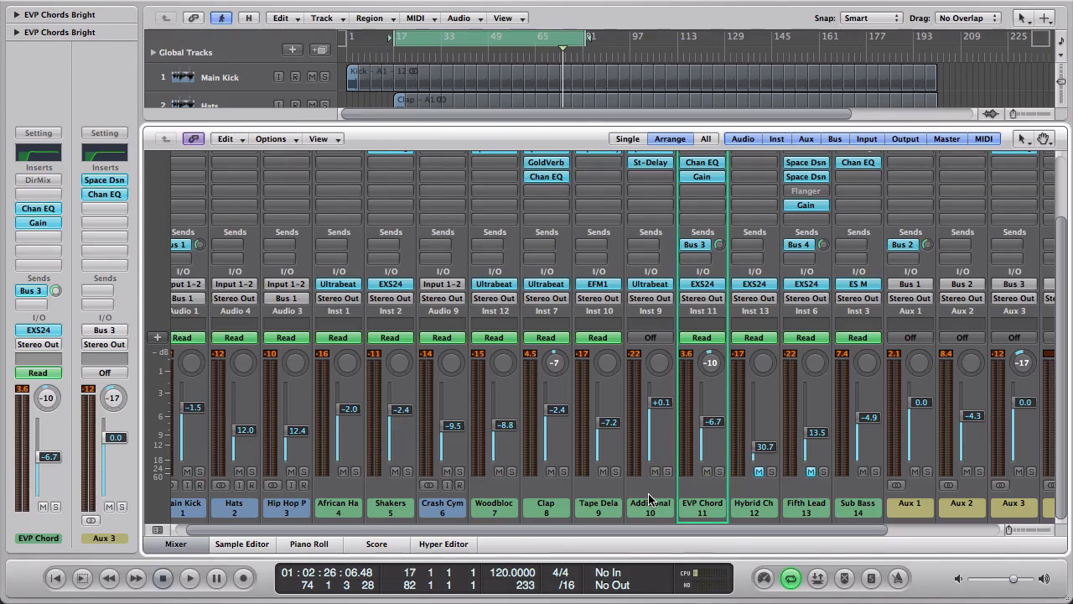
{"action": "key", "text": "x"}
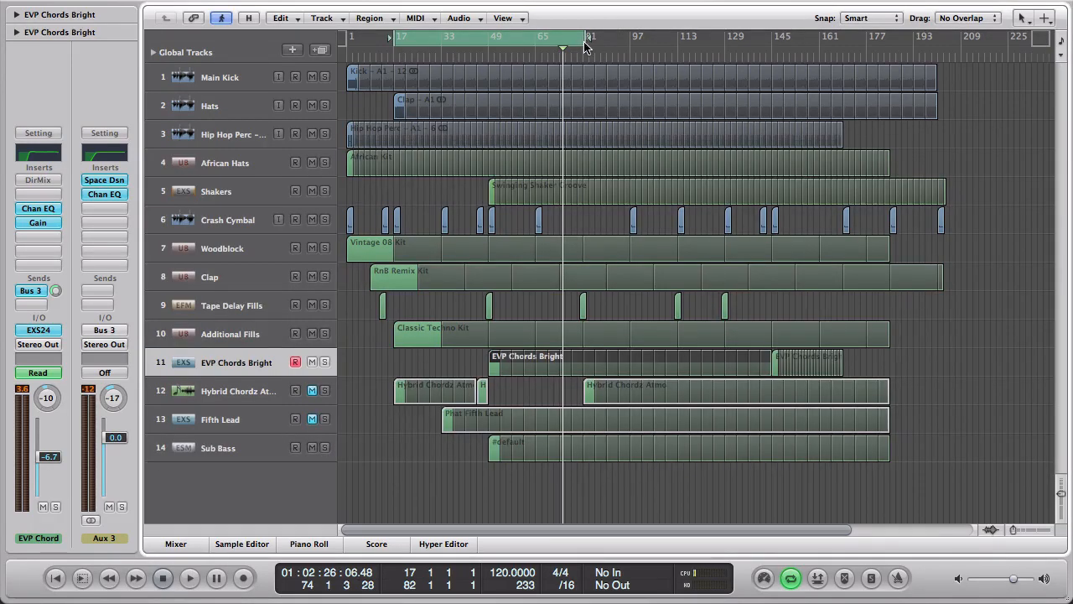
{"action": "left_click_drag", "start_coordinate": [586, 40], "coordinate": [916, 66]}
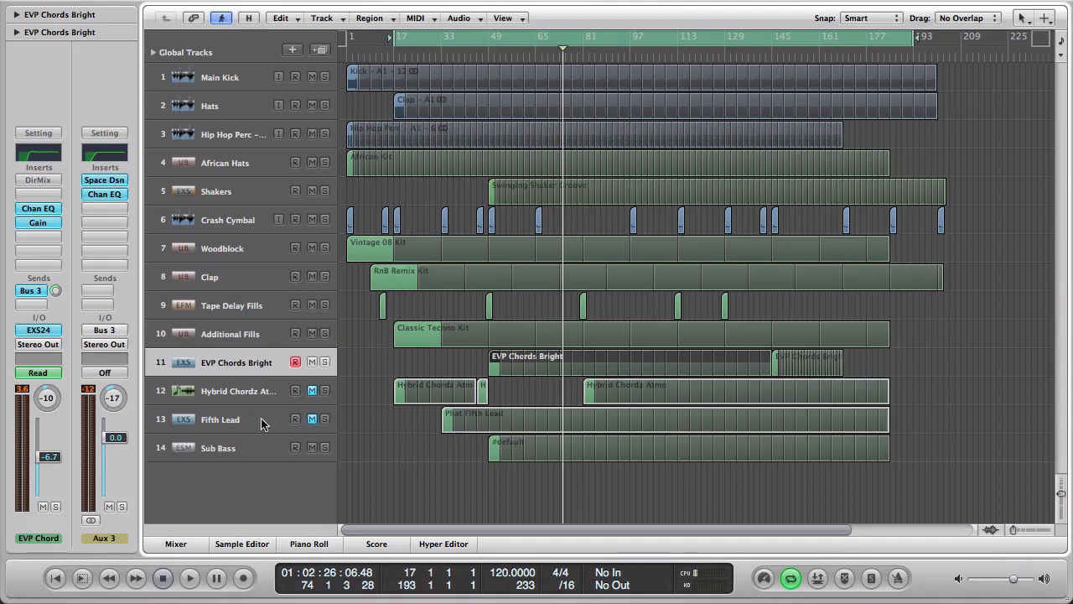
Step: Select the Sub Bass track, show the mixer again and remove the Correlation Meter from the Output channel
{"action": "left_click", "coordinate": [218, 449]}
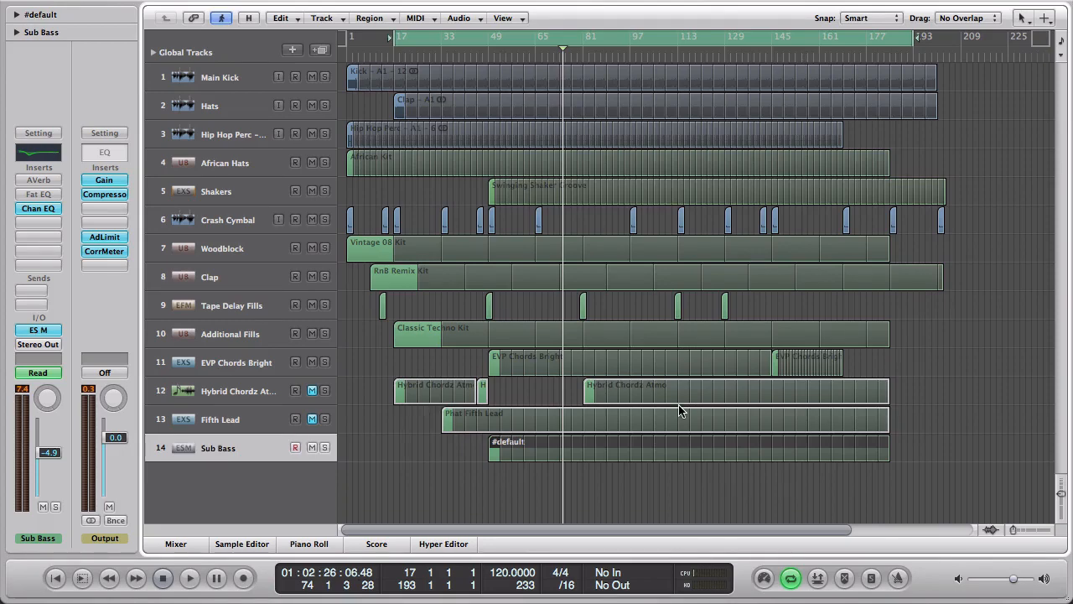
{"action": "key", "text": "x"}
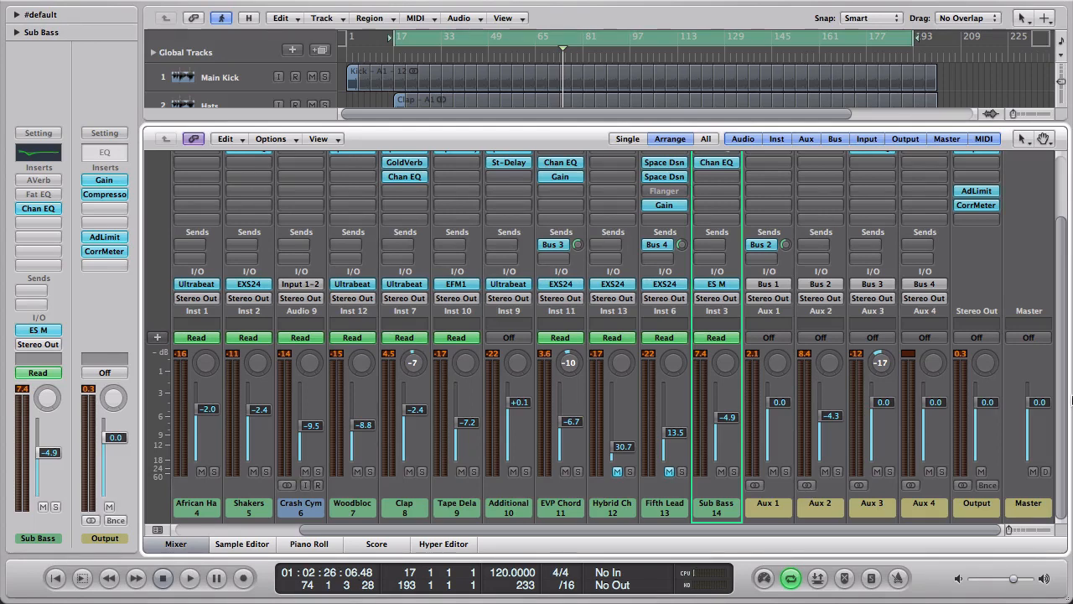
{"action": "left_click", "coordinate": [989, 214]}
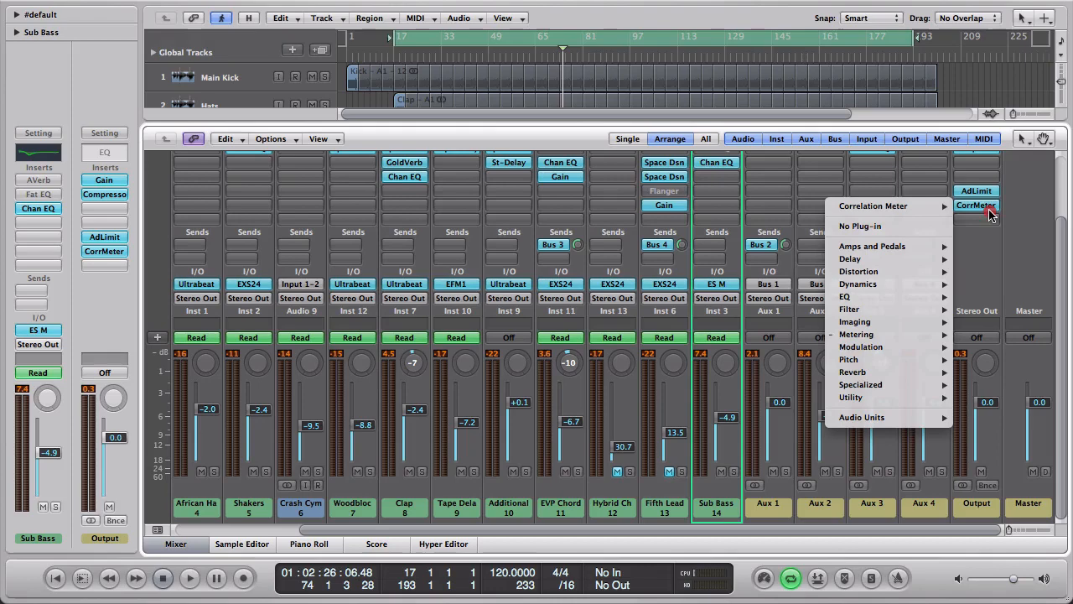
{"action": "left_click", "coordinate": [900, 227]}
Step: Insert a stereo Linear Phase EQ in the Output channel's empty slot below the Compressor
{"action": "scroll", "coordinate": [1018, 227], "scroll_direction": "up", "scroll_amount": 3}
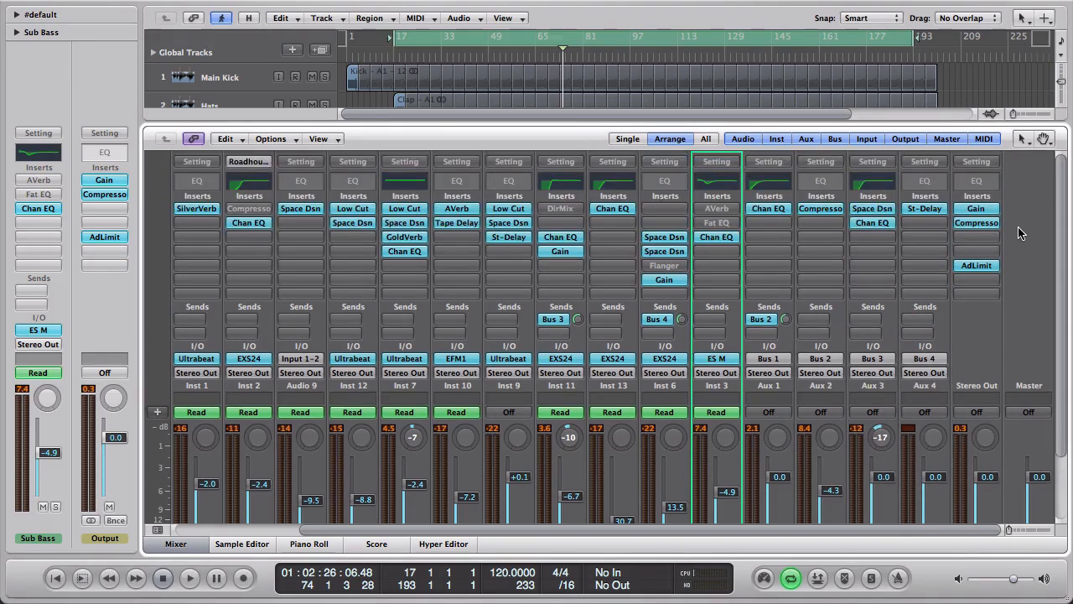
{"action": "left_click", "coordinate": [967, 243]}
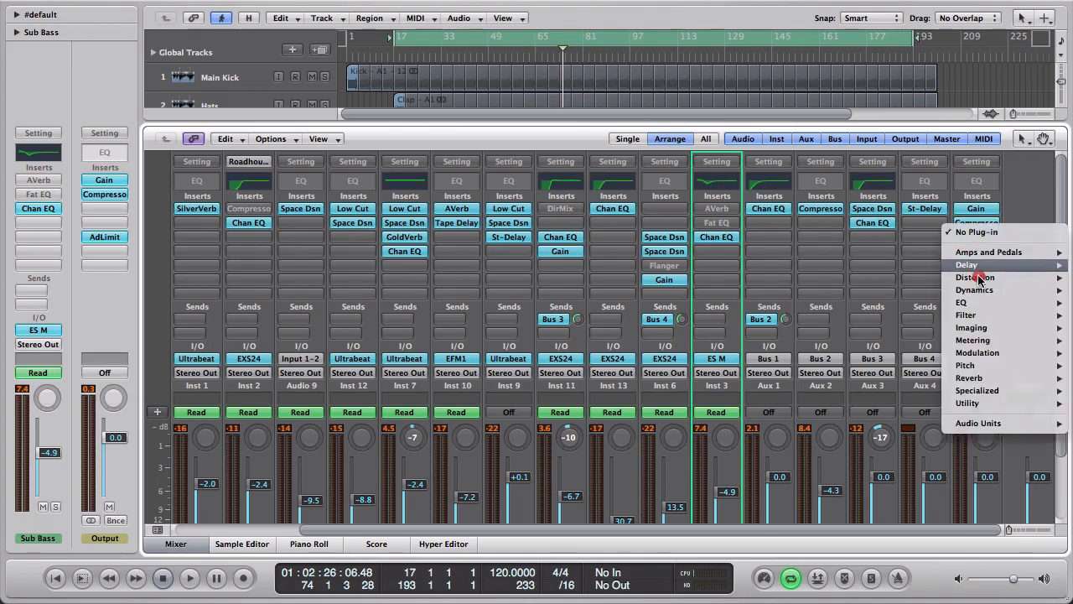
{"action": "mouse_move", "coordinate": [964, 302]}
{"action": "mouse_move", "coordinate": [825, 340]}
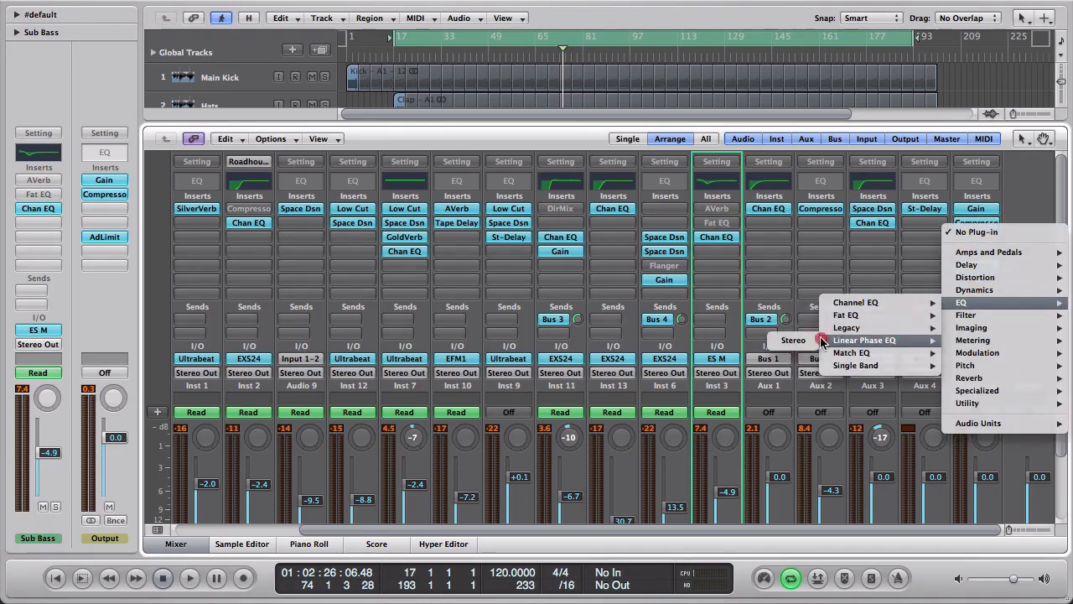
{"action": "left_click", "coordinate": [792, 340]}
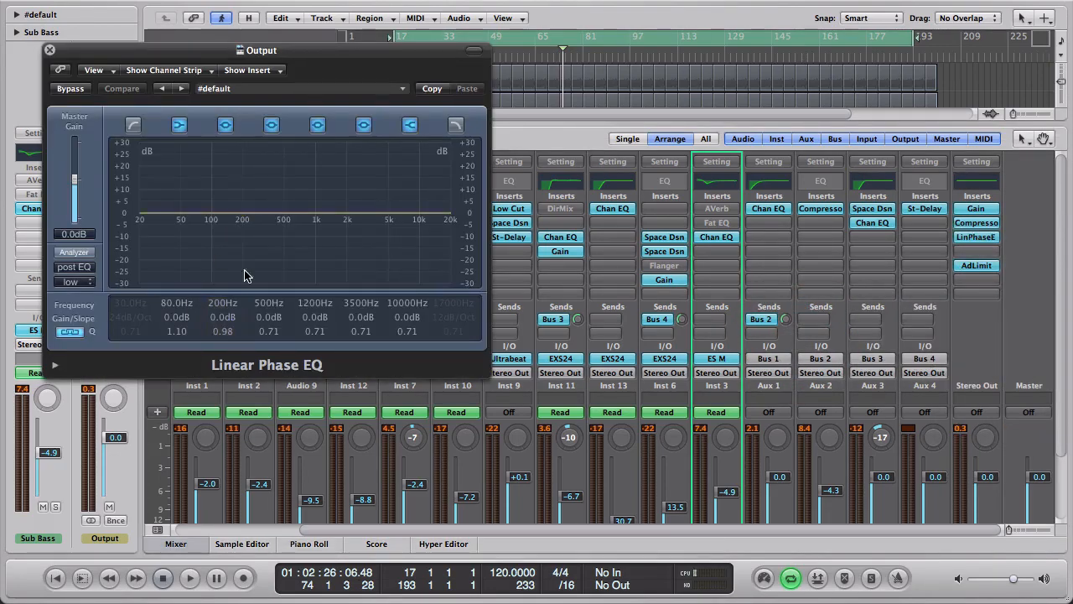
Step: In the Output channel's Linear Phase EQ, cut 192 Hz by 5.1 dB and boost the 10000 Hz high shelf by 1.5 dB
{"action": "mouse_move", "coordinate": [234, 217]}
{"action": "left_mouse_down"}
{"action": "mouse_move", "coordinate": [221, 224]}
{"action": "mouse_move", "coordinate": [235, 228]}
{"action": "left_mouse_up"}
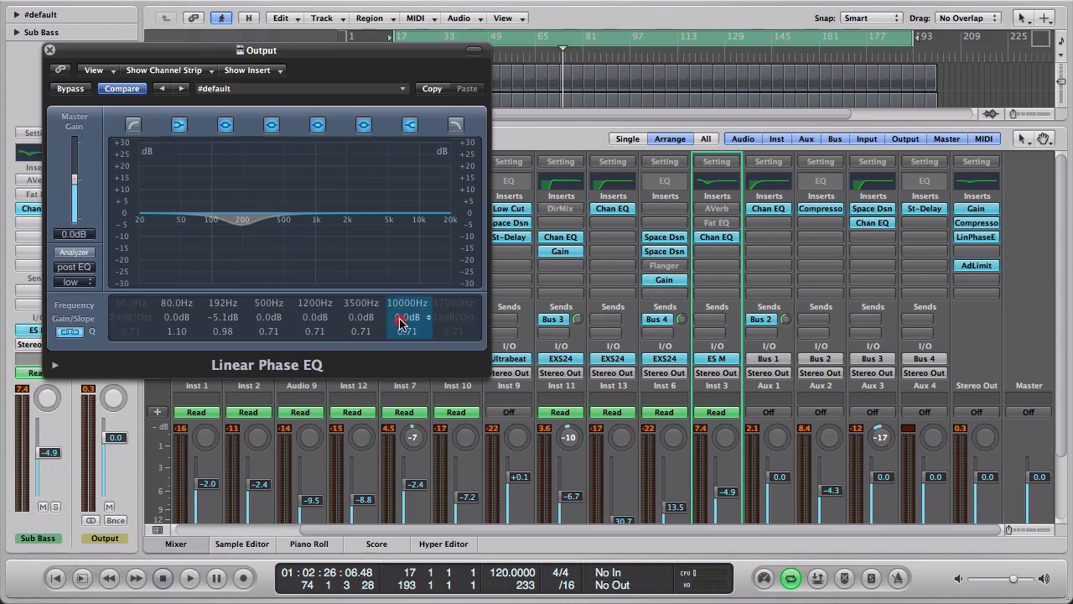
{"action": "left_click_drag", "start_coordinate": [401, 324], "coordinate": [399, 310]}
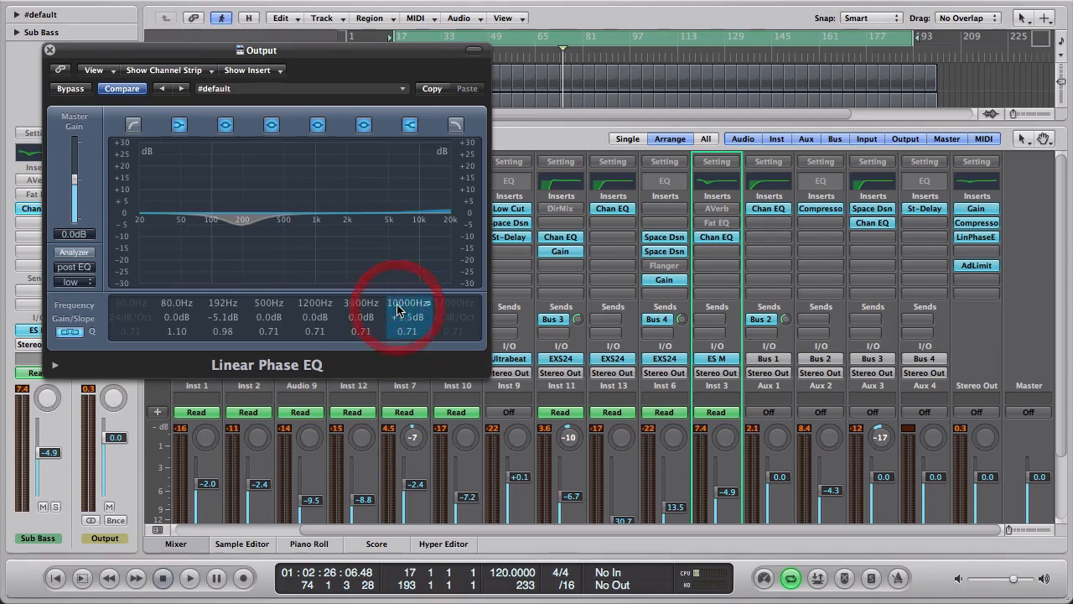
Step: Enable the 17000 Hz high-cut and 30 Hz low-cut bands in the Output channel's Linear Phase EQ and start playback
{"action": "left_click", "coordinate": [454, 124]}
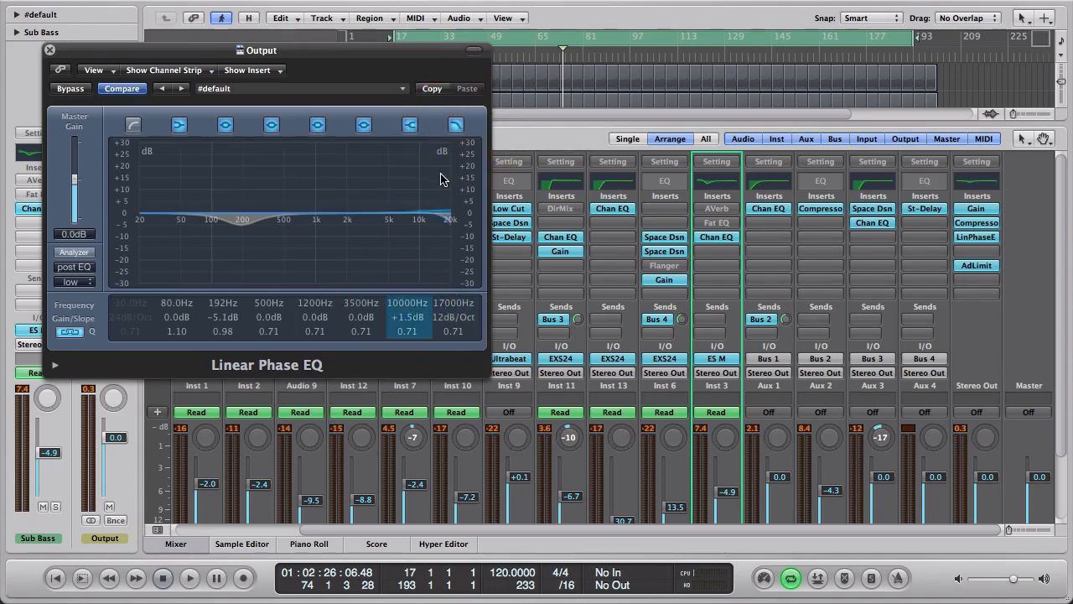
{"action": "left_click", "coordinate": [131, 124]}
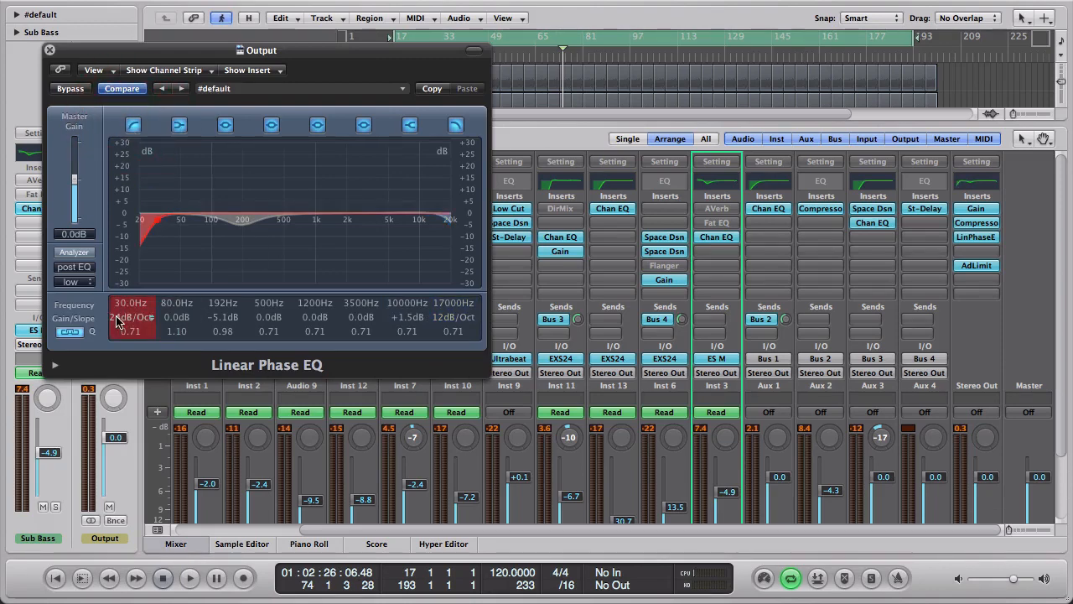
{"action": "key", "text": "space"}
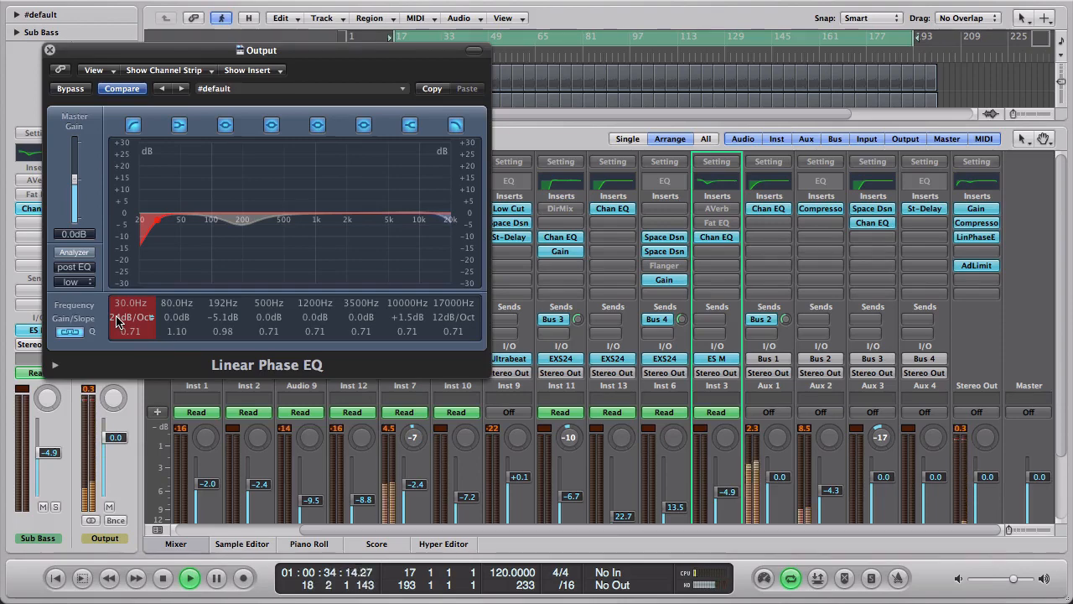
Step: Open the Output channel's Compressor, set its attack to 32 ms and compare the sound with the compressor bypassed
{"action": "left_click", "coordinate": [977, 222]}
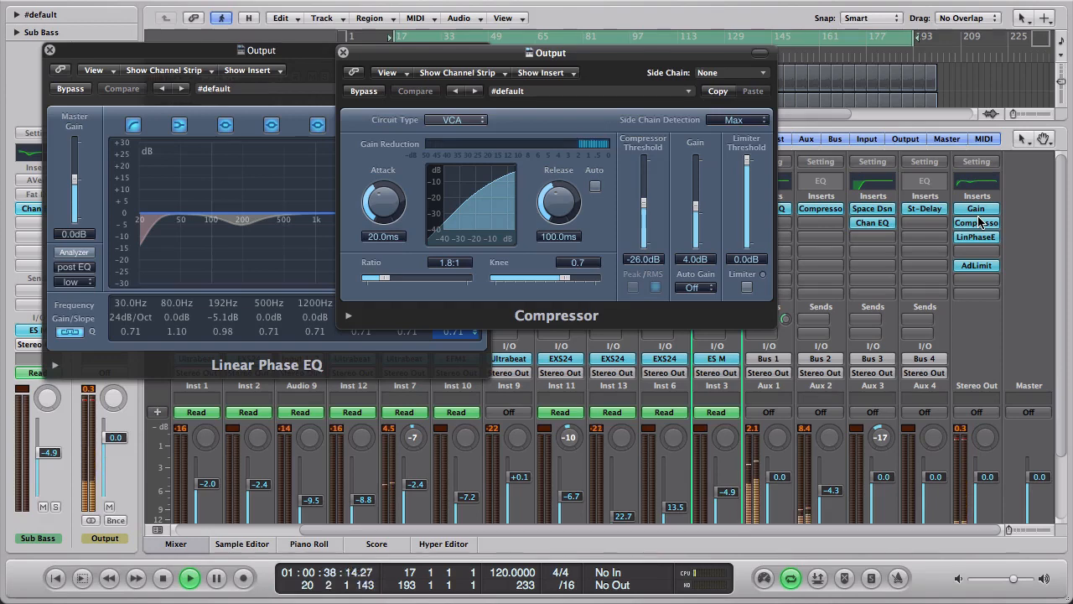
{"action": "left_click_drag", "start_coordinate": [384, 203], "coordinate": [388, 196]}
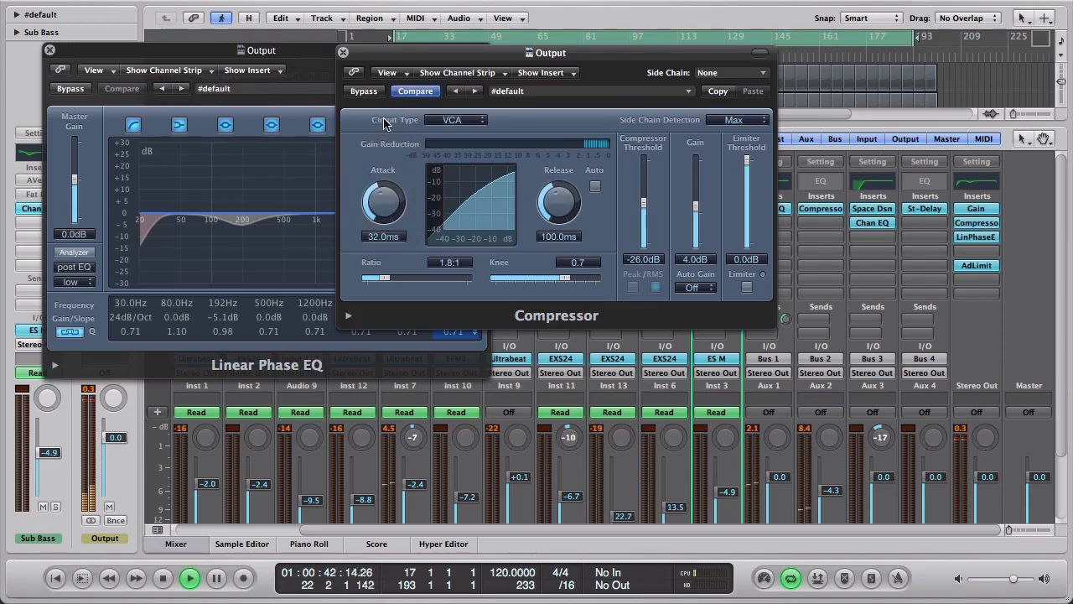
{"action": "left_click", "coordinate": [369, 92]}
{"action": "left_click", "coordinate": [369, 92]}
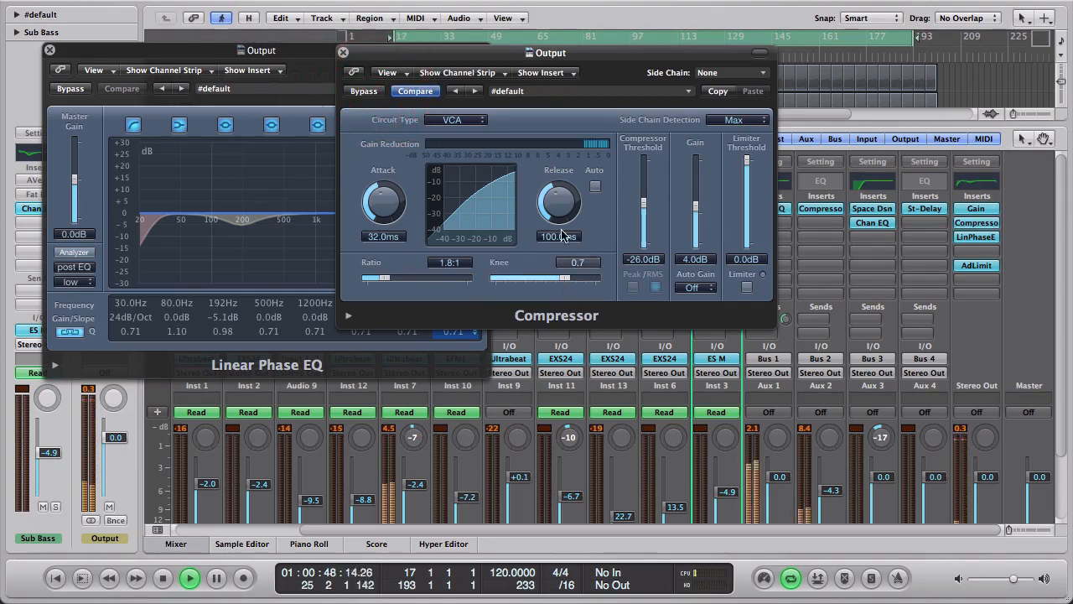
Step: Set the Output Compressor's release to 57 ms, comparing the processed sound with the bypassed signal
{"action": "left_click_drag", "start_coordinate": [558, 201], "coordinate": [558, 232]}
{"action": "left_click", "coordinate": [371, 98]}
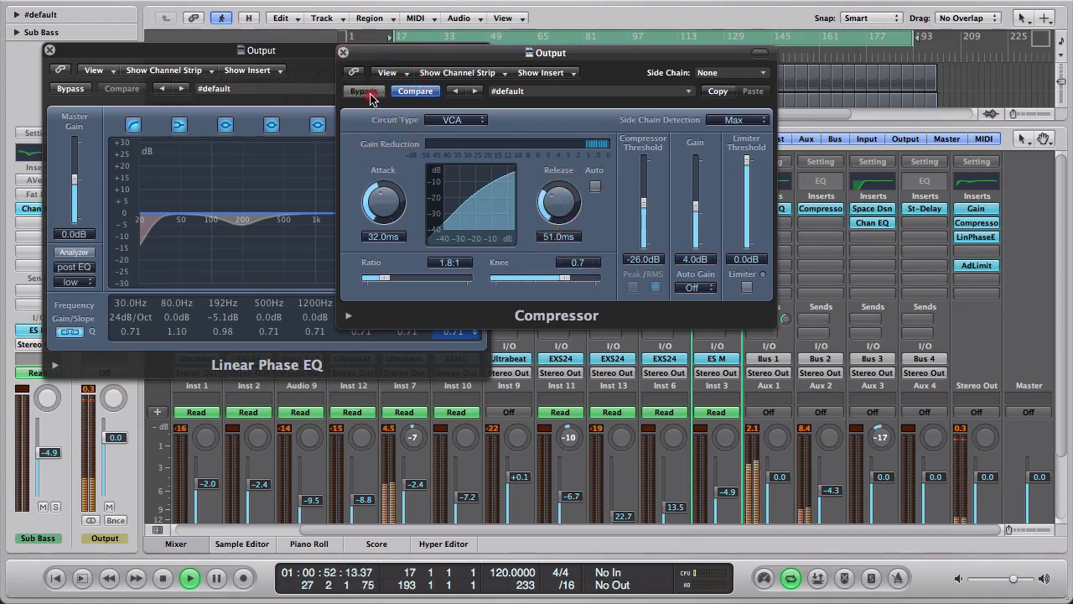
{"action": "left_click", "coordinate": [372, 98]}
{"action": "left_click", "coordinate": [370, 99]}
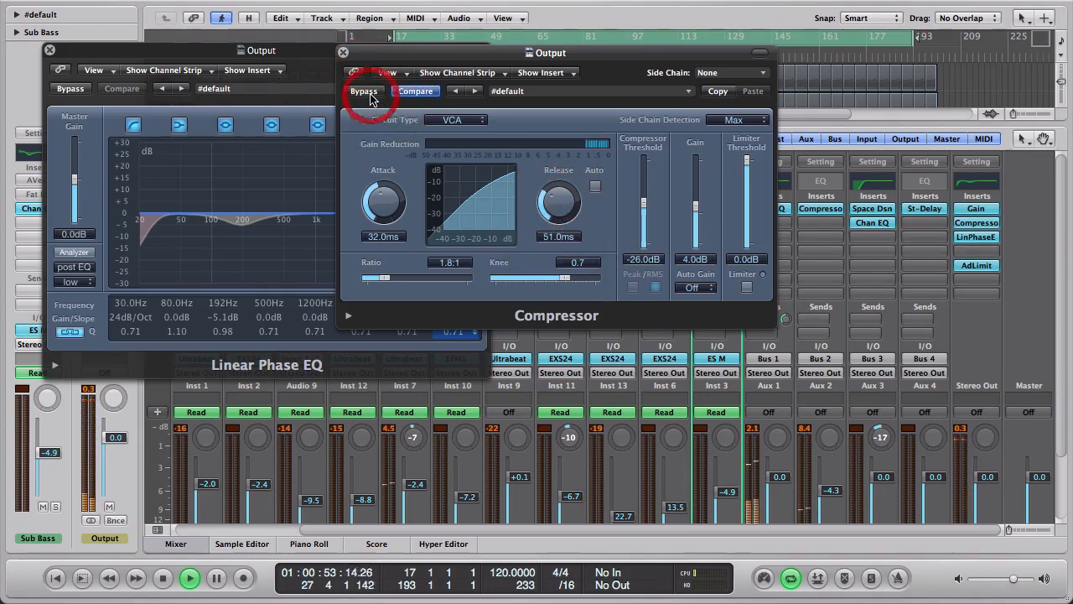
{"action": "left_click", "coordinate": [560, 205]}
{"action": "left_click_drag", "start_coordinate": [561, 208], "coordinate": [564, 206]}
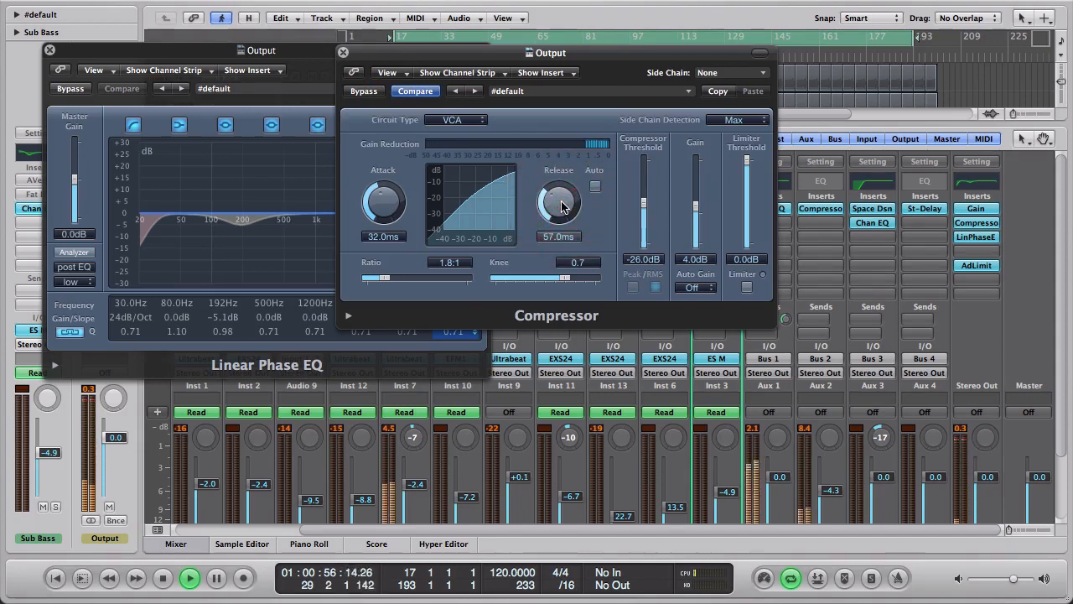
Step: Close the Linear Phase EQ, and play from about bar 65 to compare the Output Compressor's sound with bypass
{"action": "left_click", "coordinate": [50, 50]}
{"action": "left_click_drag", "start_coordinate": [407, 52], "coordinate": [410, 252]}
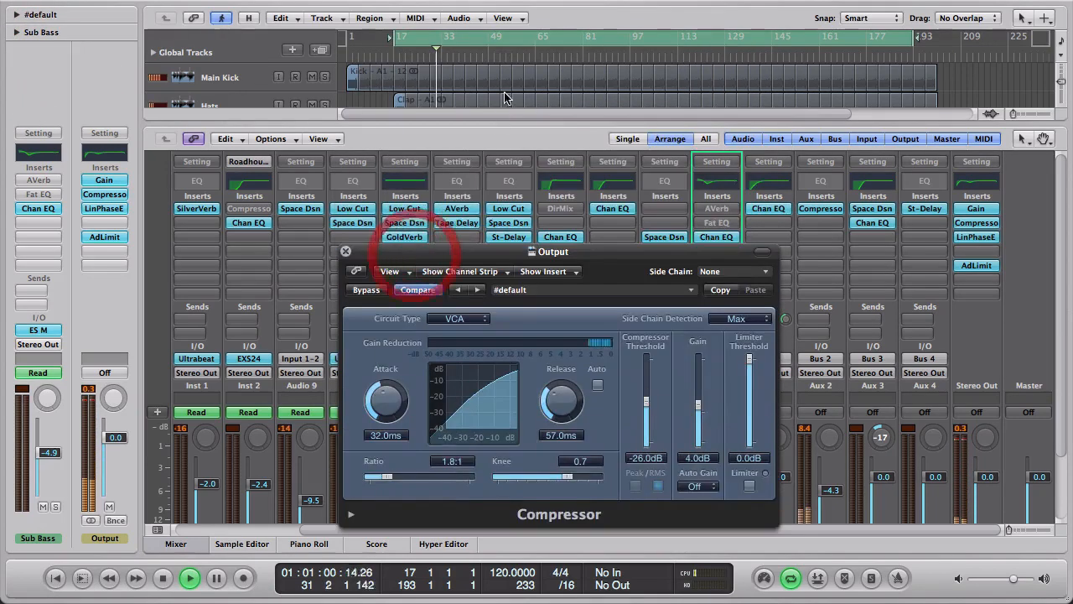
{"action": "left_click", "coordinate": [539, 55]}
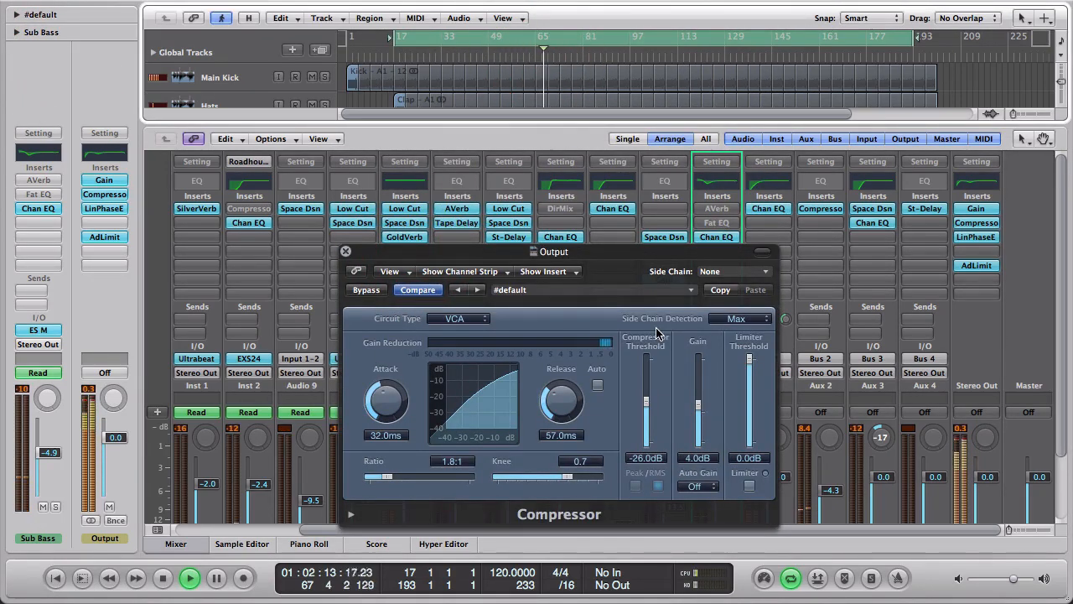
{"action": "left_click", "coordinate": [366, 290]}
{"action": "left_click", "coordinate": [366, 290]}
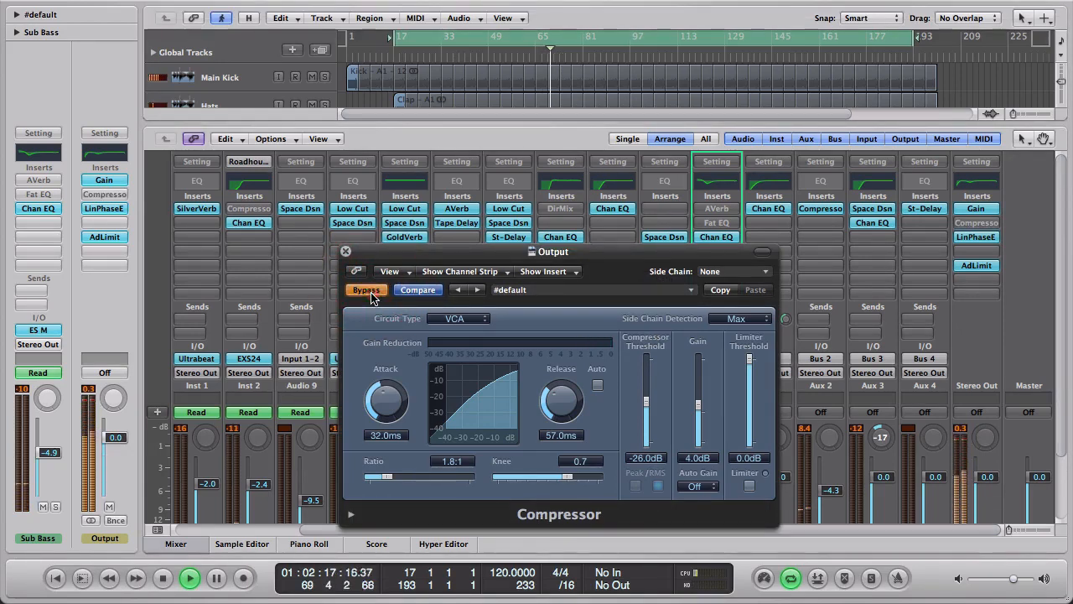
Step: Set the Output Compressor's threshold to -27 dB and ratio to 2.0:1, check it against bypass and close the plug-in
{"action": "left_click_drag", "start_coordinate": [646, 409], "coordinate": [647, 410]}
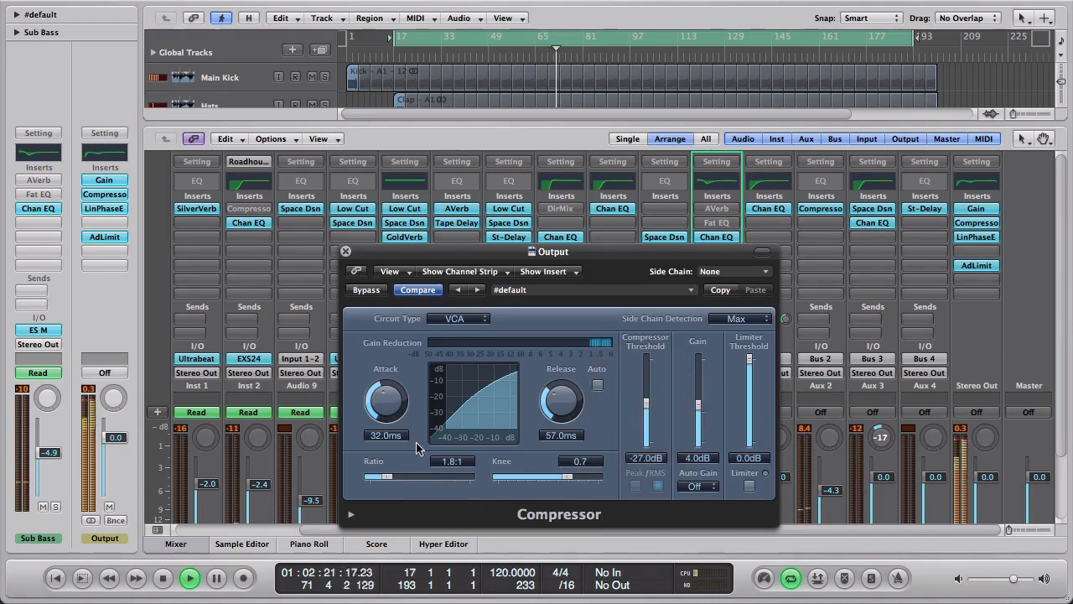
{"action": "left_click_drag", "start_coordinate": [384, 476], "coordinate": [388, 478]}
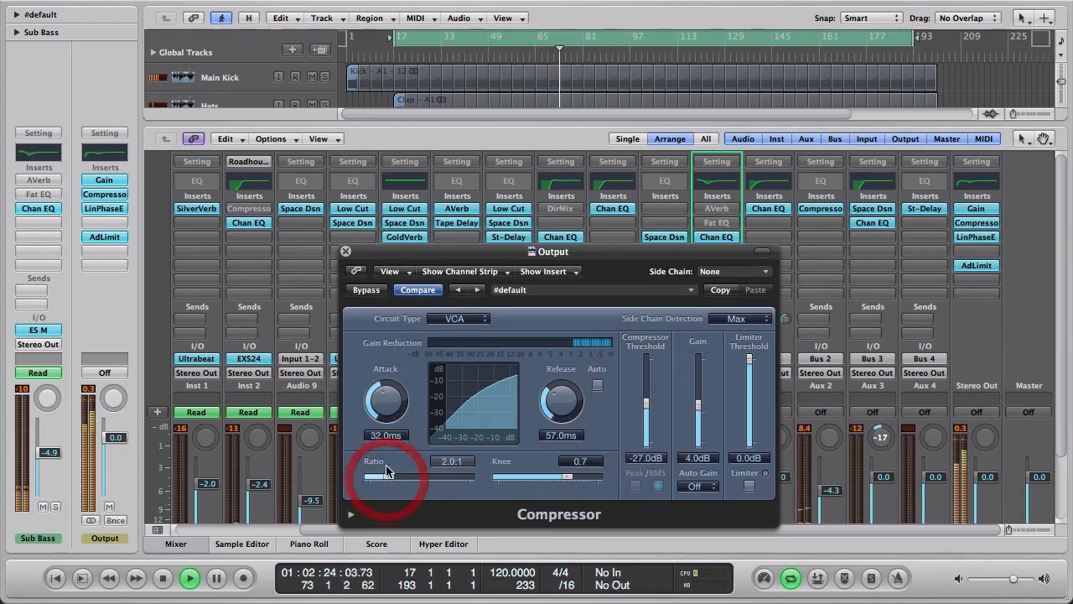
{"action": "left_click", "coordinate": [366, 290]}
{"action": "left_click", "coordinate": [379, 289]}
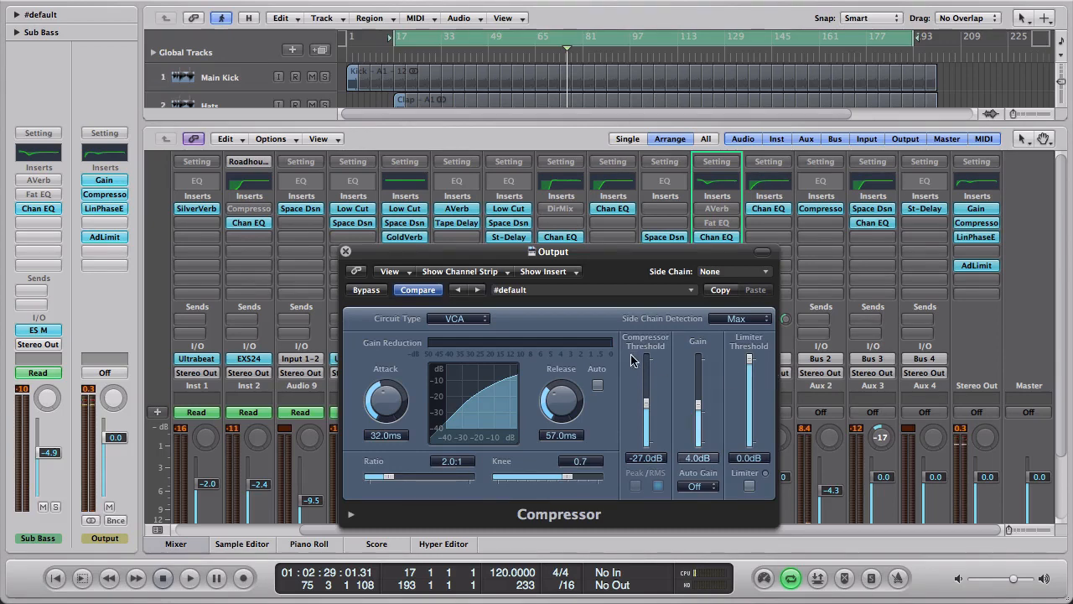
{"action": "left_click", "coordinate": [345, 251]}
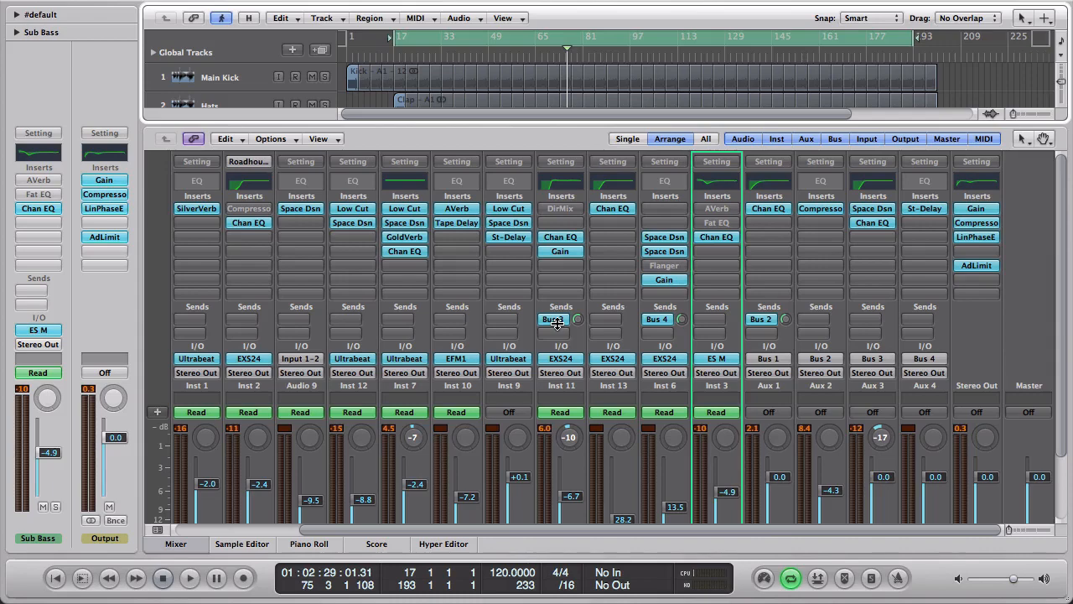
Step: Enlarge the arrangement area above the mixer and bring the lower tracks down to Sub Bass into view
{"action": "left_click_drag", "start_coordinate": [411, 123], "coordinate": [434, 354]}
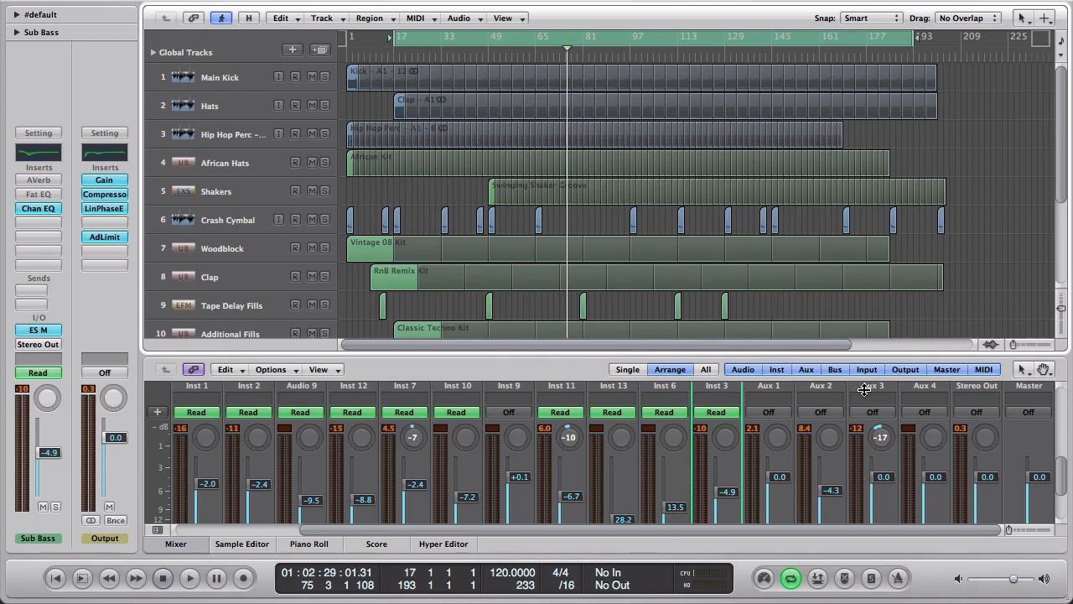
{"action": "scroll", "coordinate": [865, 390], "scroll_direction": "down", "scroll_amount": 3}
{"action": "scroll", "coordinate": [864, 390], "scroll_direction": "up", "scroll_amount": 3}
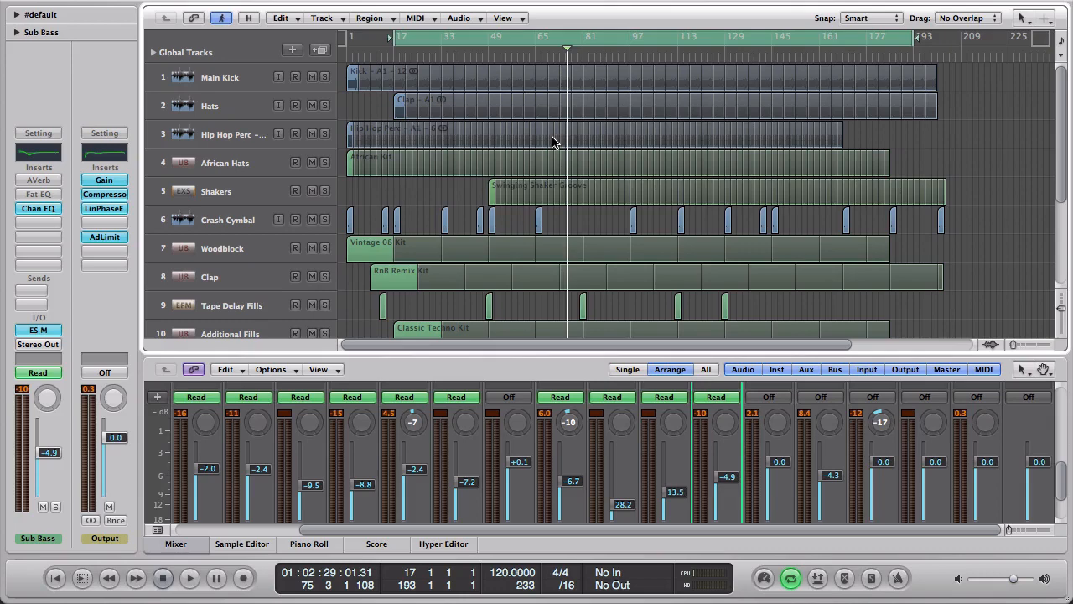
{"action": "scroll", "coordinate": [498, 216], "scroll_direction": "down", "scroll_amount": 5}
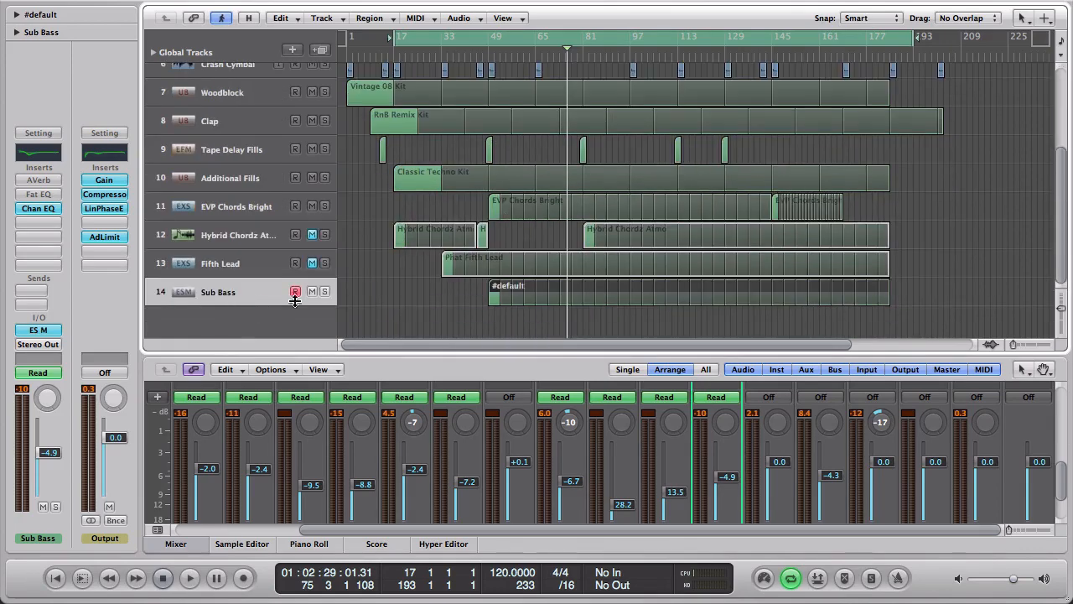